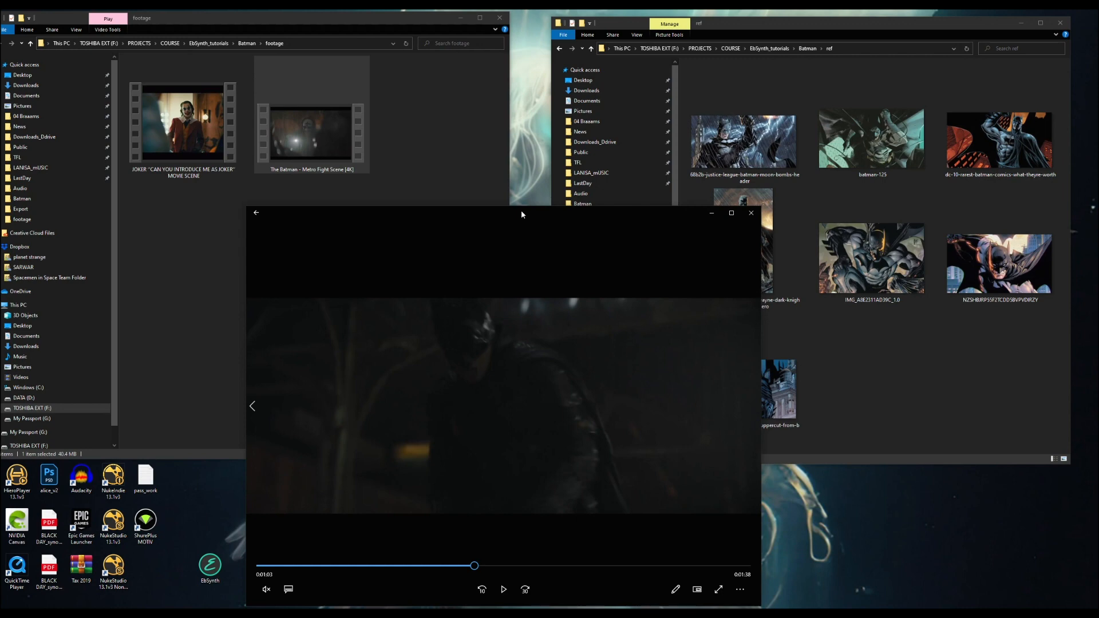
Open the full-body Batman wallpaper from the ref folder and examine its comic-style shading full screen and up close.
{"action": "left_click", "coordinate": [839, 26]}
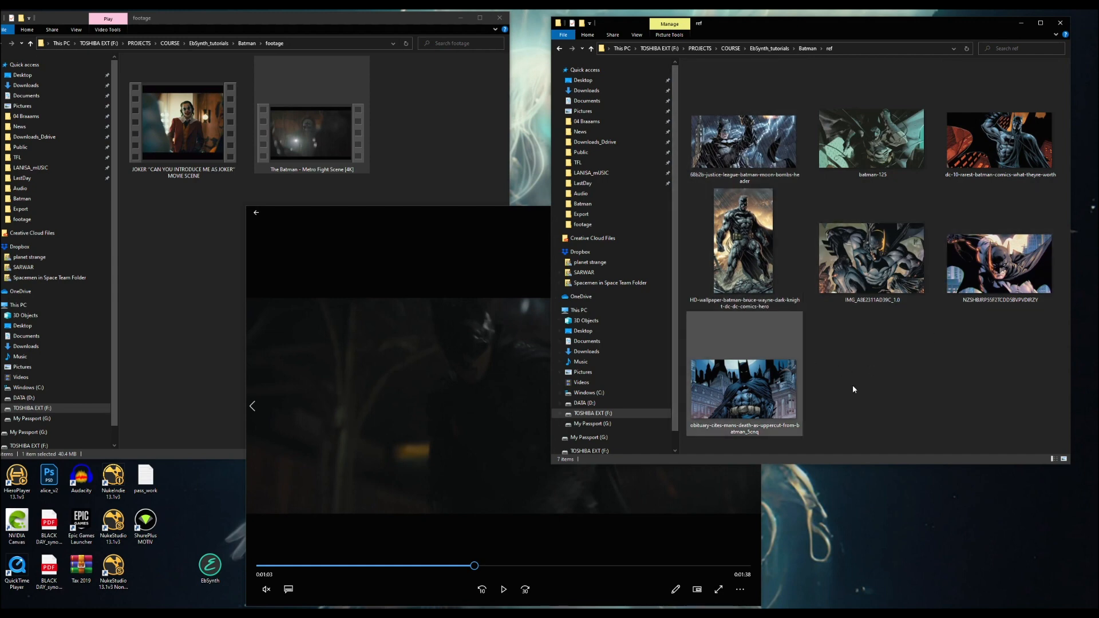
{"action": "double_click", "coordinate": [745, 234]}
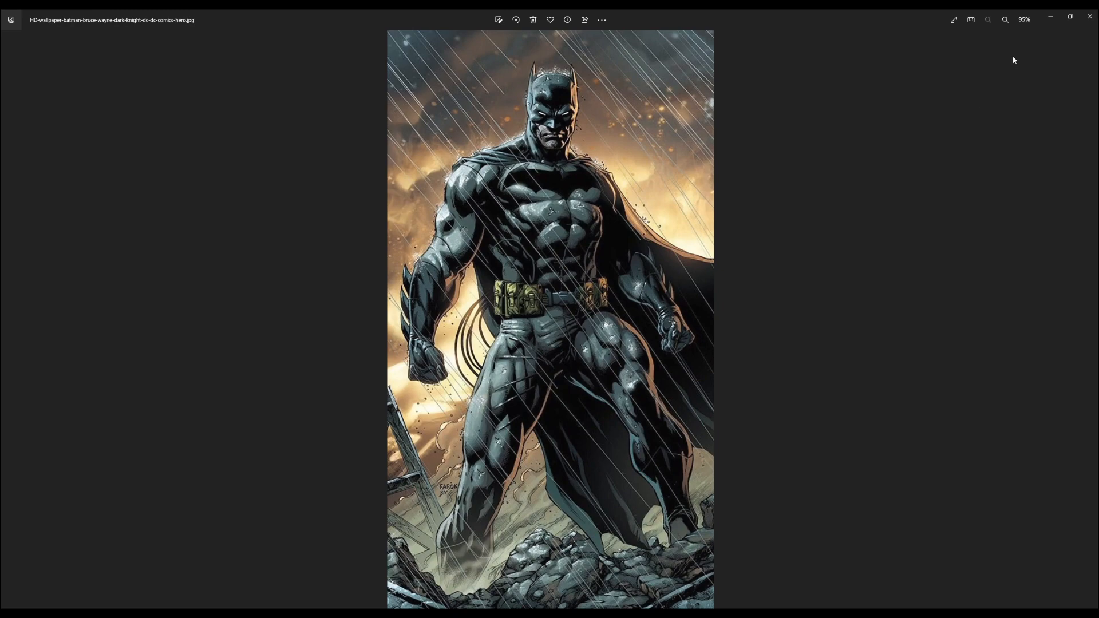
{"action": "left_click", "coordinate": [1071, 16]}
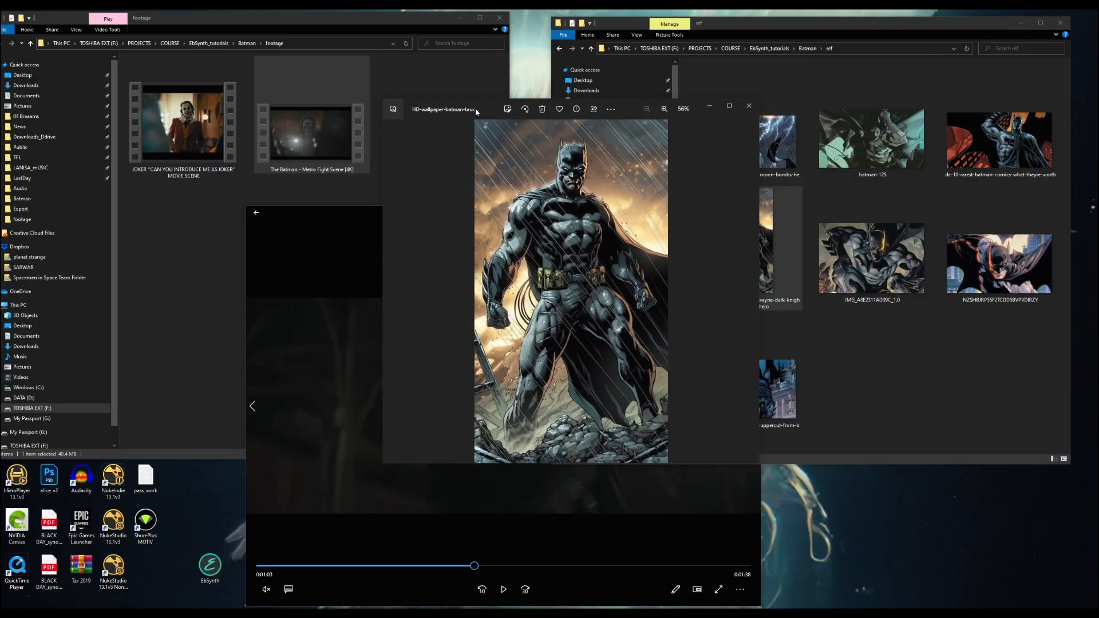
{"action": "left_click_drag", "start_coordinate": [456, 106], "coordinate": [480, 162]}
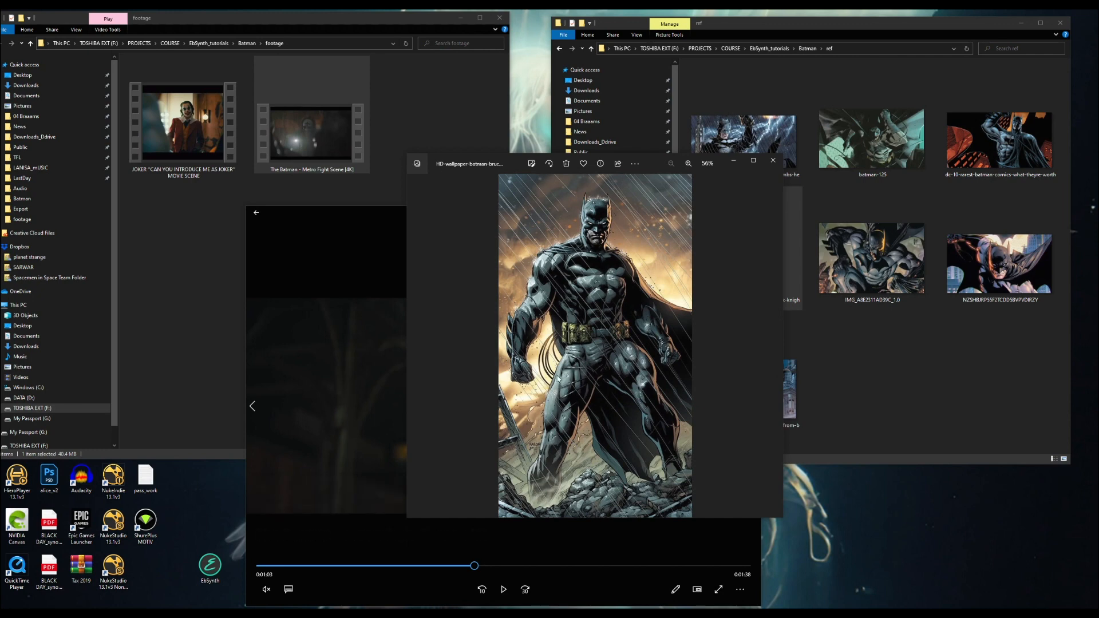
{"action": "scroll", "coordinate": [628, 393], "scroll_direction": "up", "scroll_amount": 5}
{"action": "left_click", "coordinate": [754, 160]}
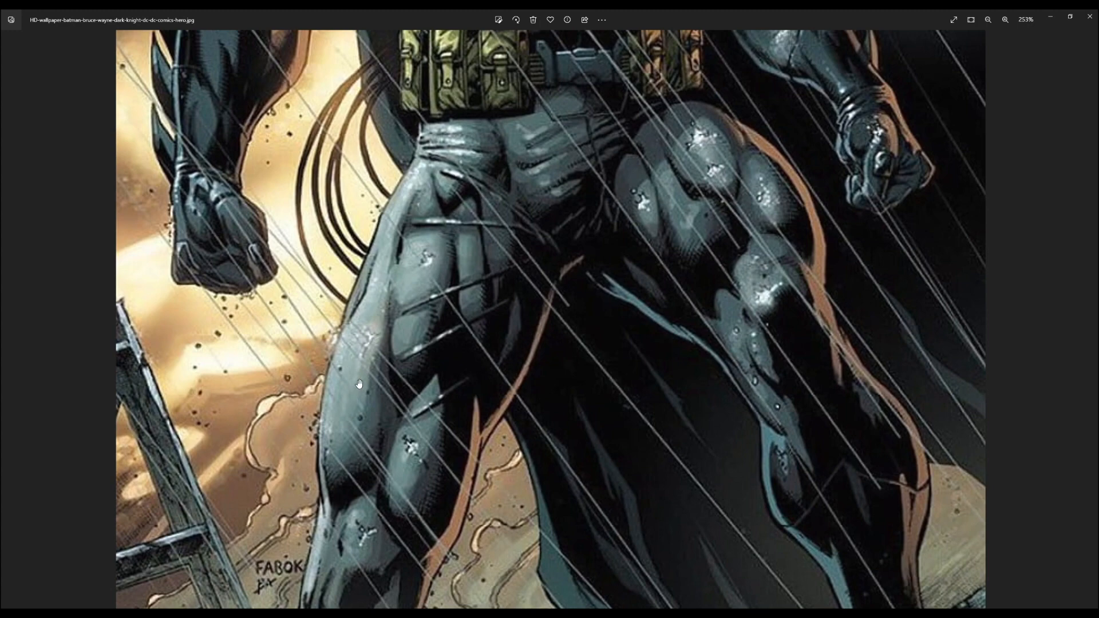
{"action": "scroll", "coordinate": [359, 384], "scroll_direction": "down", "scroll_amount": 5}
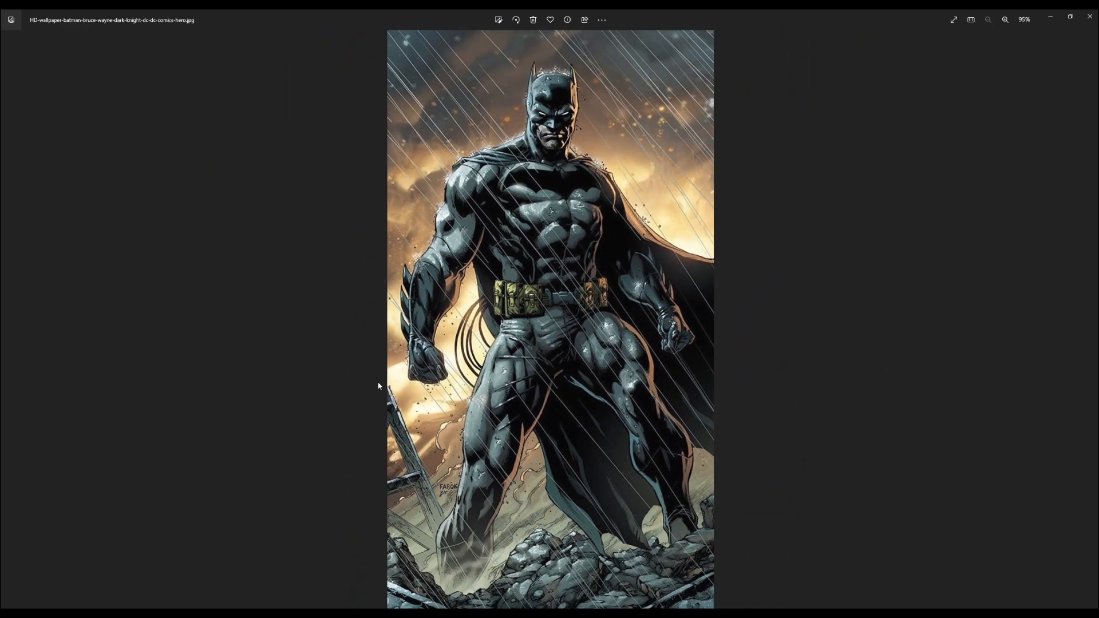
{"action": "scroll", "coordinate": [562, 300], "scroll_direction": "up", "scroll_amount": 1}
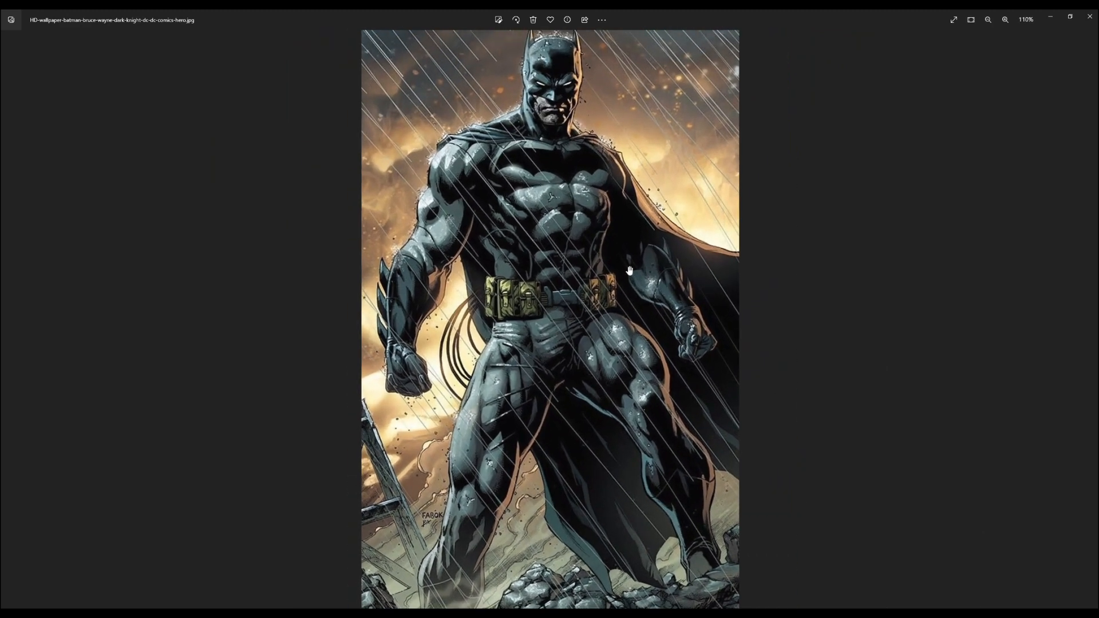
{"action": "left_click", "coordinate": [1069, 17]}
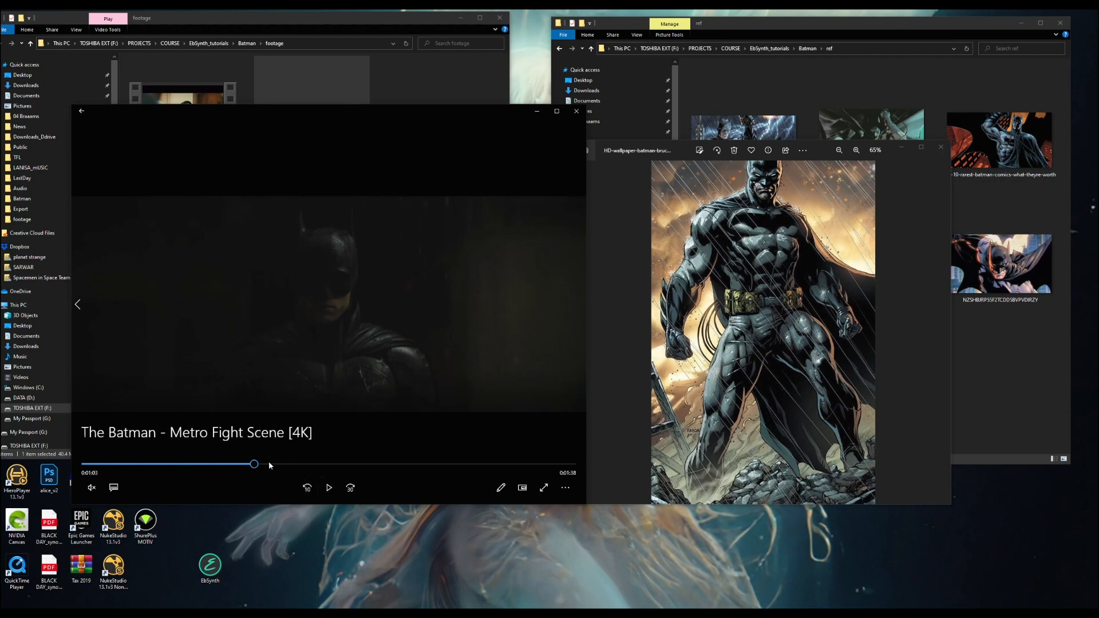
Scrub through The Batman - Metro Fight Scene [4K] video to examine the shot where Batman rises and faces the camera.
{"action": "left_click_drag", "start_coordinate": [255, 464], "coordinate": [288, 465]}
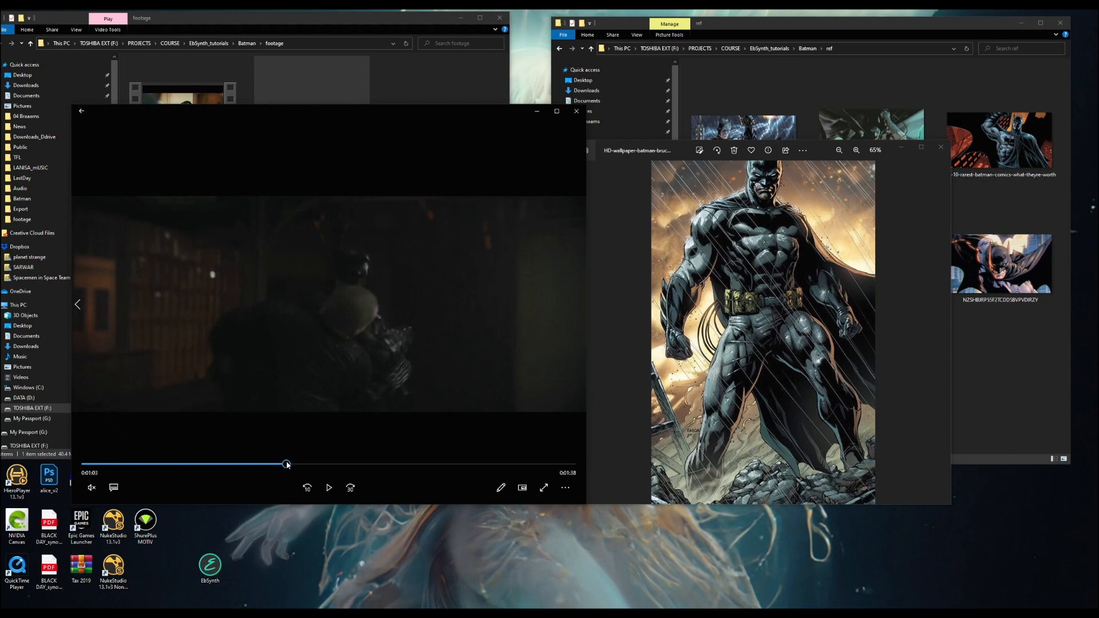
{"action": "left_click_drag", "start_coordinate": [287, 464], "coordinate": [304, 465]}
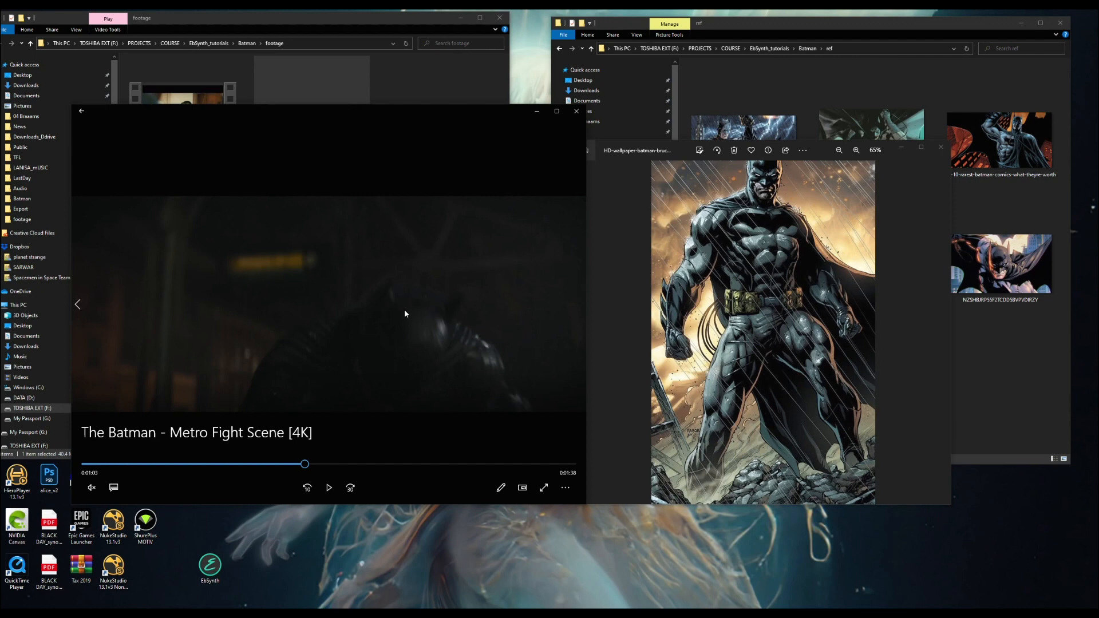
{"action": "left_click", "coordinate": [317, 464]}
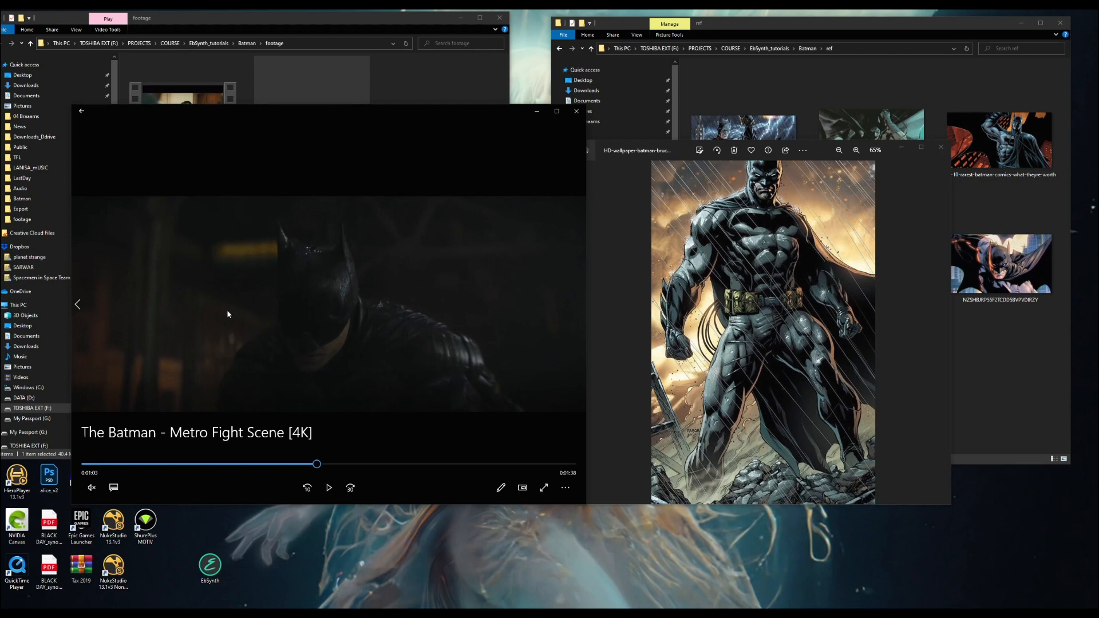
{"action": "left_click", "coordinate": [337, 464]}
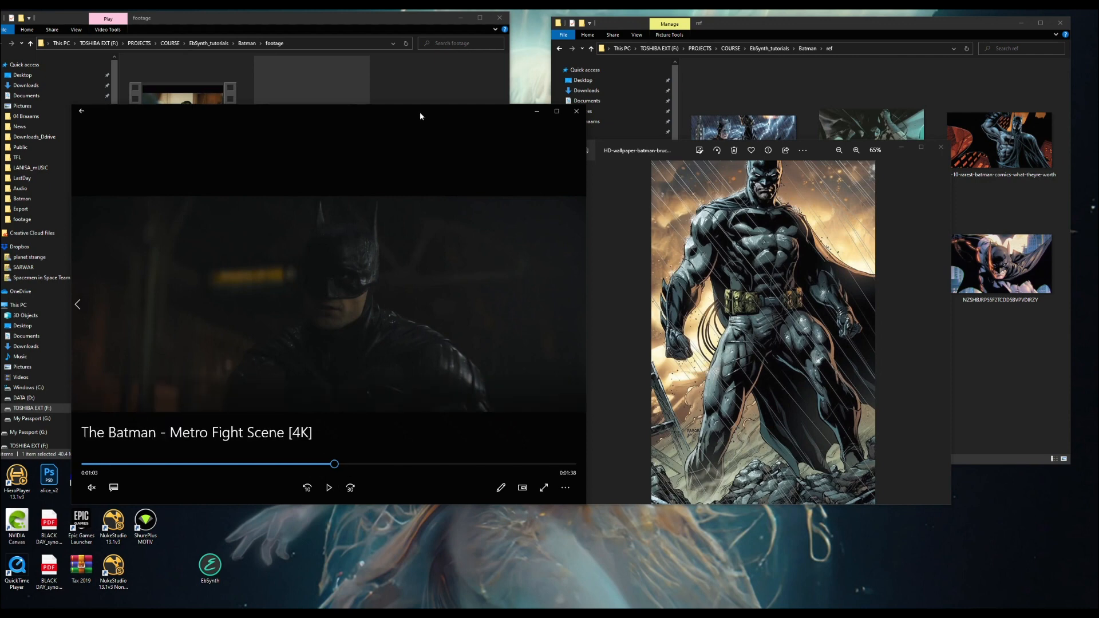
{"action": "left_click_drag", "start_coordinate": [421, 111], "coordinate": [521, 117]}
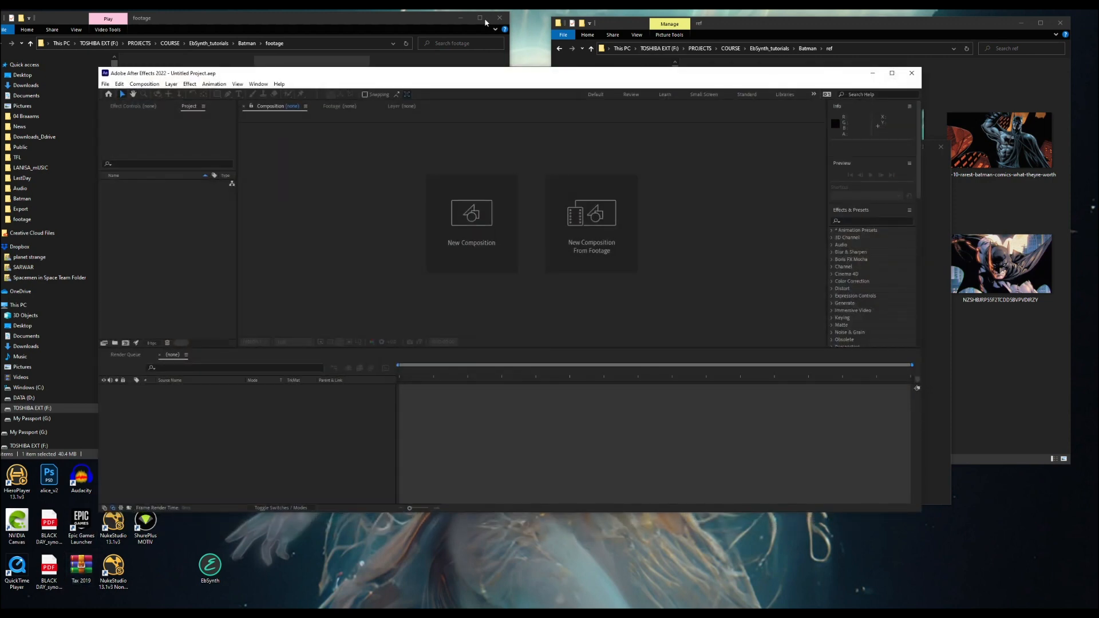
Import The Batman - Metro Fight Scene [4K] from the footage folder into the After Effects project and maximize the After Effects window.
{"action": "left_click", "coordinate": [417, 21]}
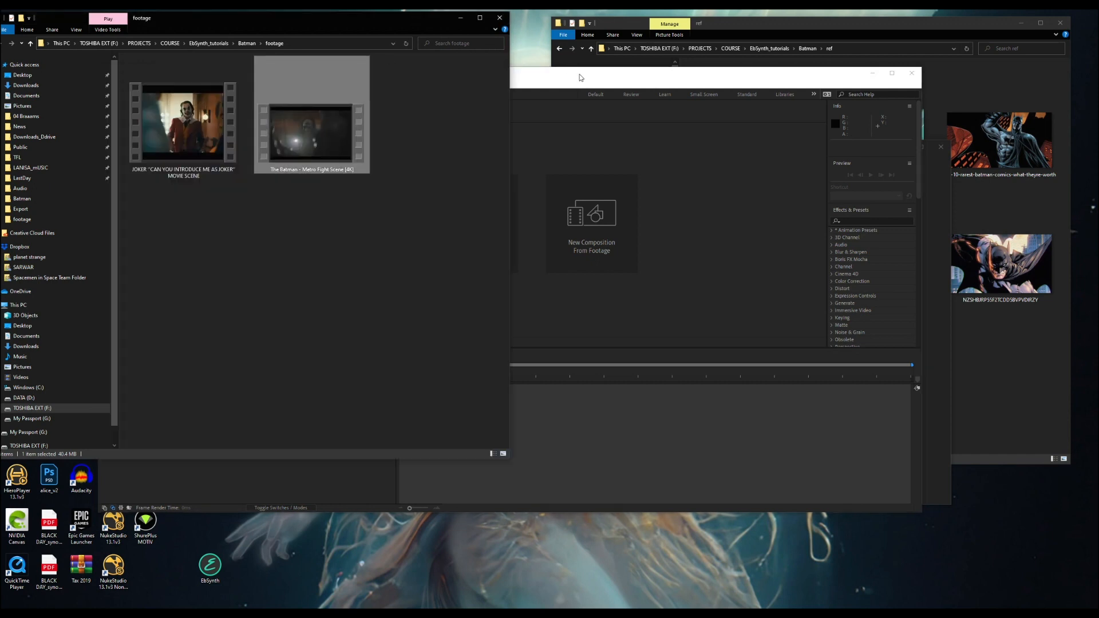
{"action": "left_click_drag", "start_coordinate": [592, 80], "coordinate": [618, 130]}
{"action": "left_click_drag", "start_coordinate": [288, 89], "coordinate": [218, 312]}
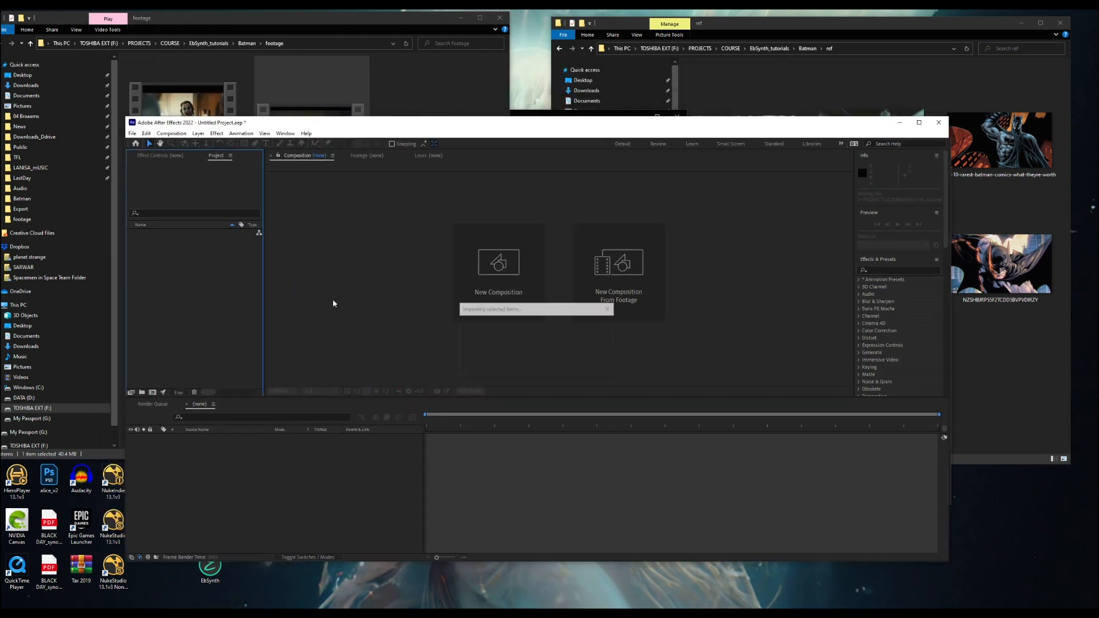
{"action": "left_click", "coordinate": [919, 122]}
Trim the Batman source footage with an in point at about 1:10 and an out point at about 1:17.
{"action": "left_click_drag", "start_coordinate": [349, 360], "coordinate": [521, 355]}
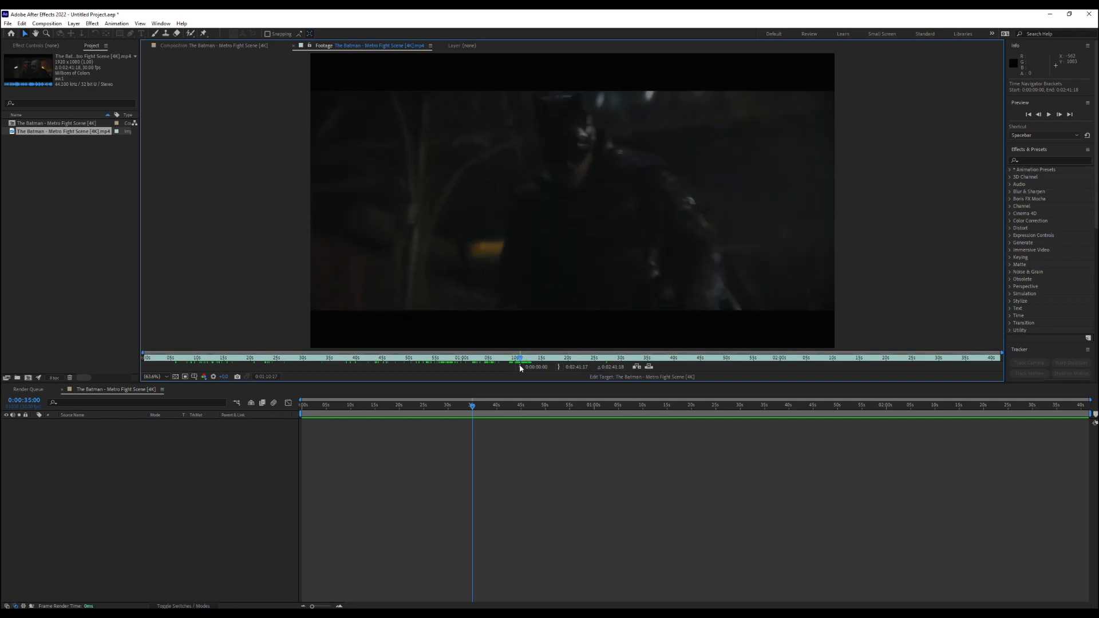
{"action": "left_click", "coordinate": [521, 367]}
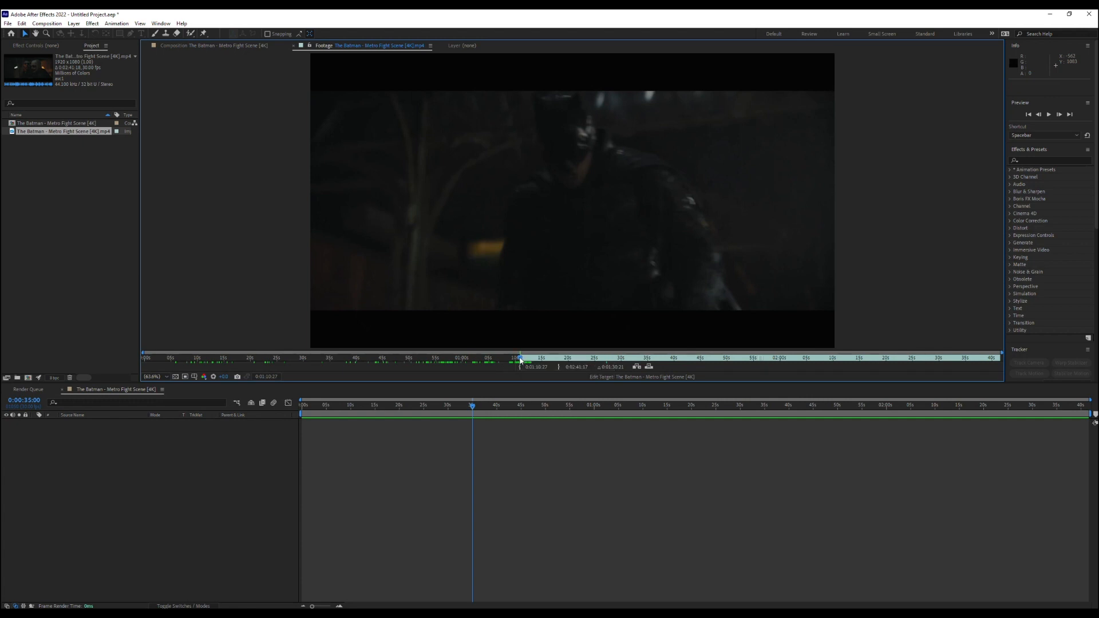
{"action": "left_click_drag", "start_coordinate": [520, 359], "coordinate": [556, 359]}
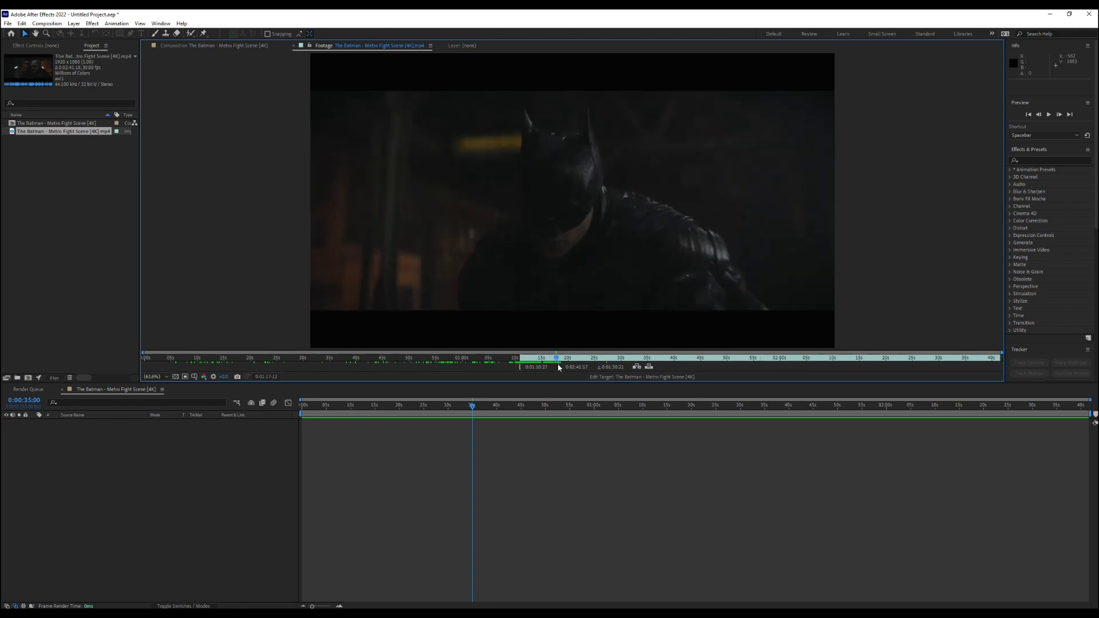
{"action": "left_click", "coordinate": [558, 366]}
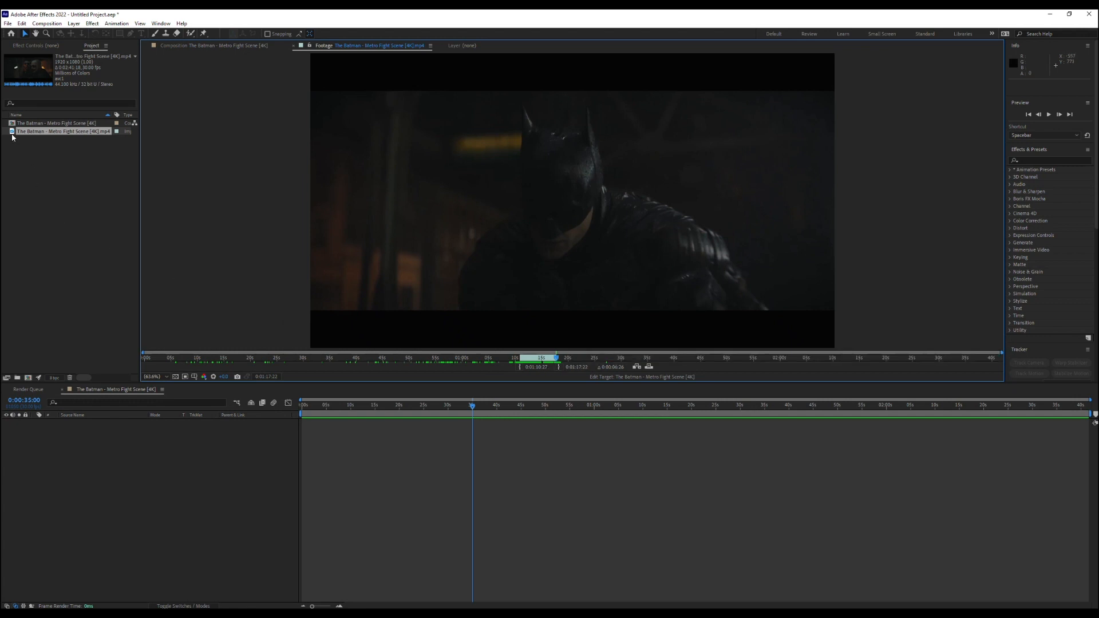
Add the trimmed Batman footage to the composition timeline and shorten the work area to end with the clip.
{"action": "left_click_drag", "start_coordinate": [13, 132], "coordinate": [122, 475]}
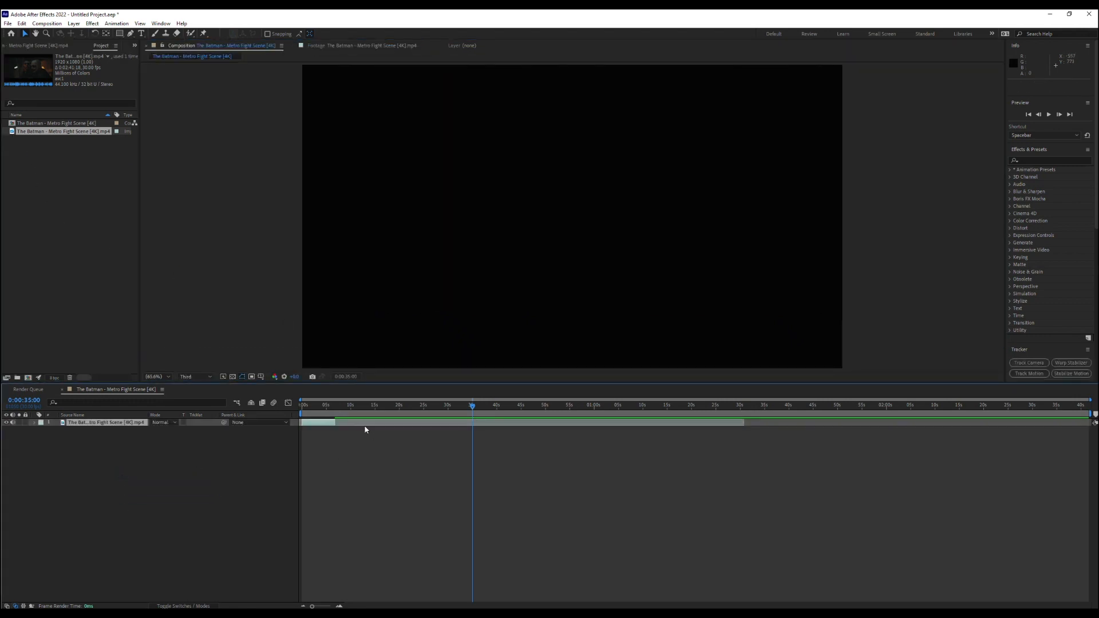
{"action": "left_click_drag", "start_coordinate": [330, 406], "coordinate": [324, 408]}
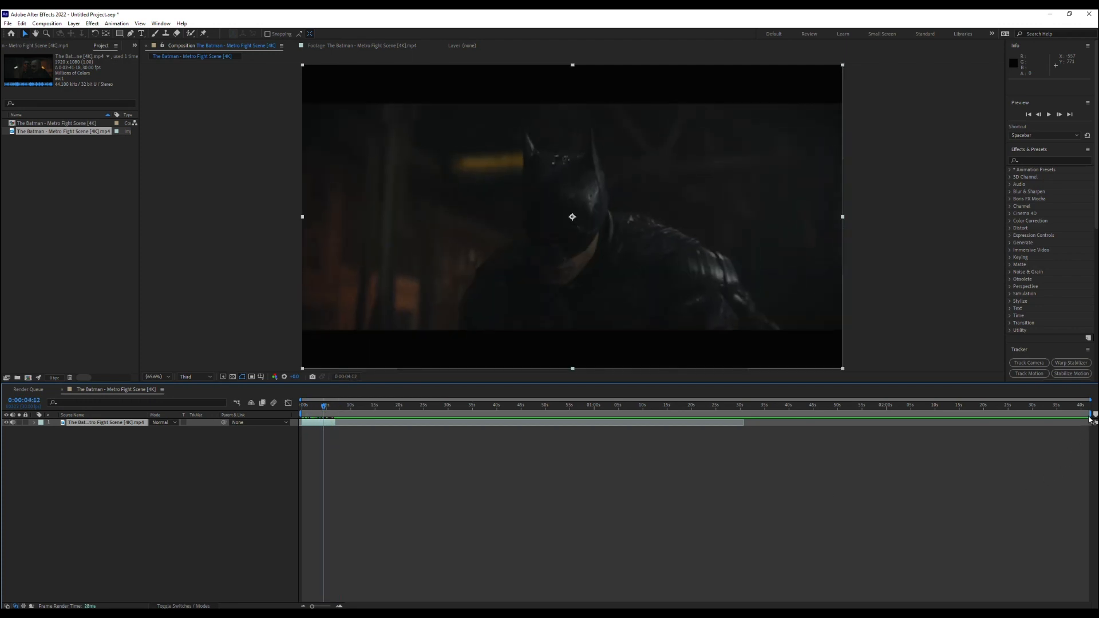
{"action": "left_click_drag", "start_coordinate": [1089, 418], "coordinate": [339, 423]}
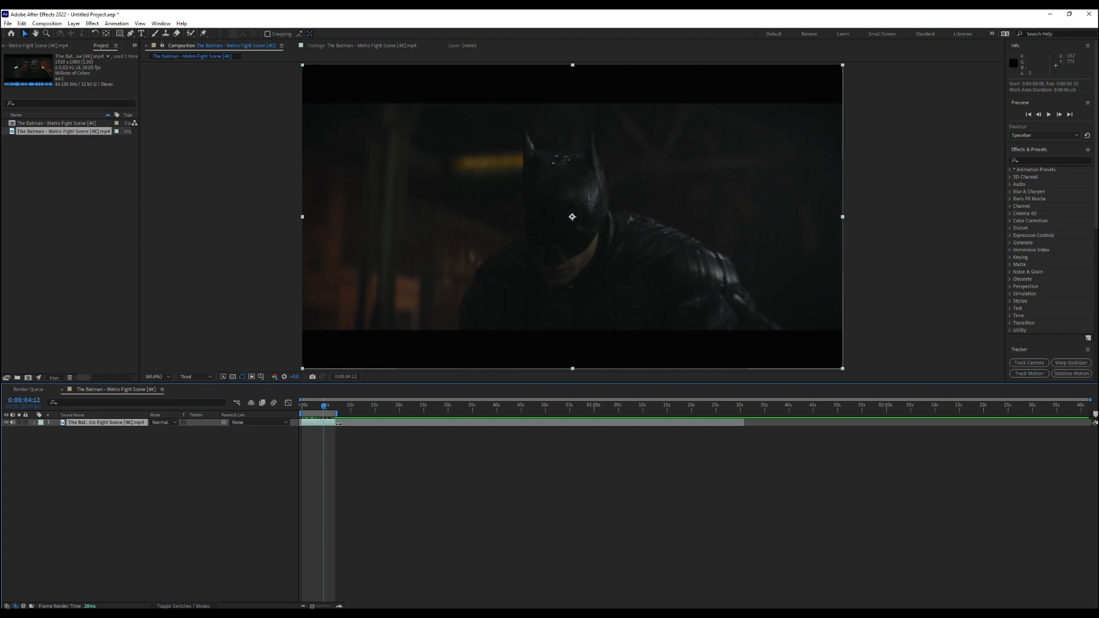
{"action": "left_click", "coordinate": [317, 407]}
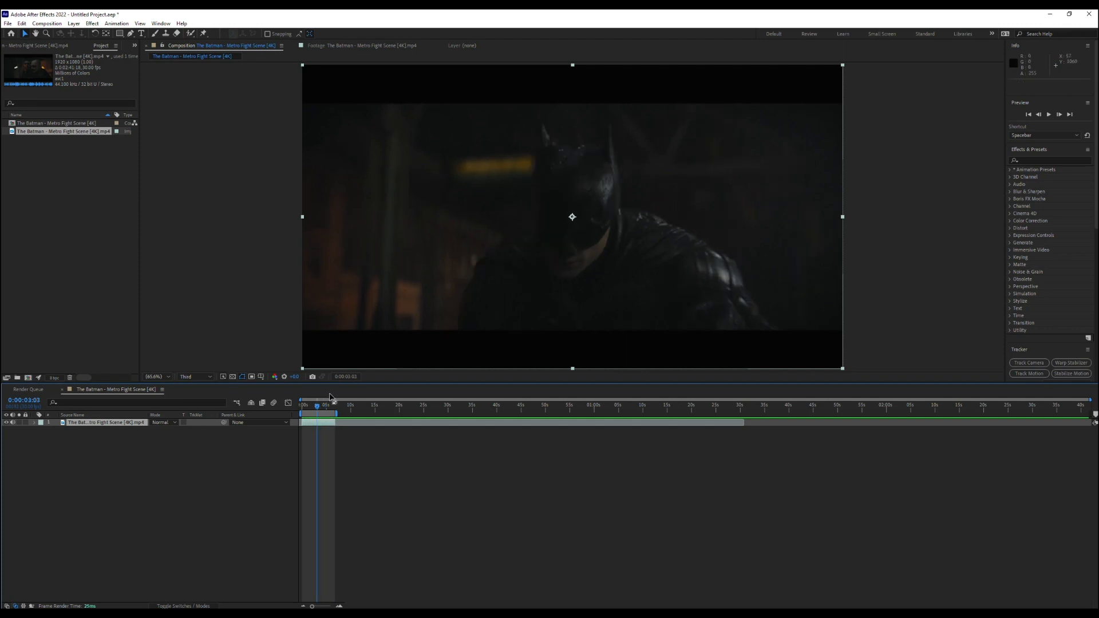
{"action": "left_click_drag", "start_coordinate": [317, 406], "coordinate": [302, 406]}
Add the composition to the render queue and set its output module format to PNG Sequence.
{"action": "left_click", "coordinate": [8, 24]}
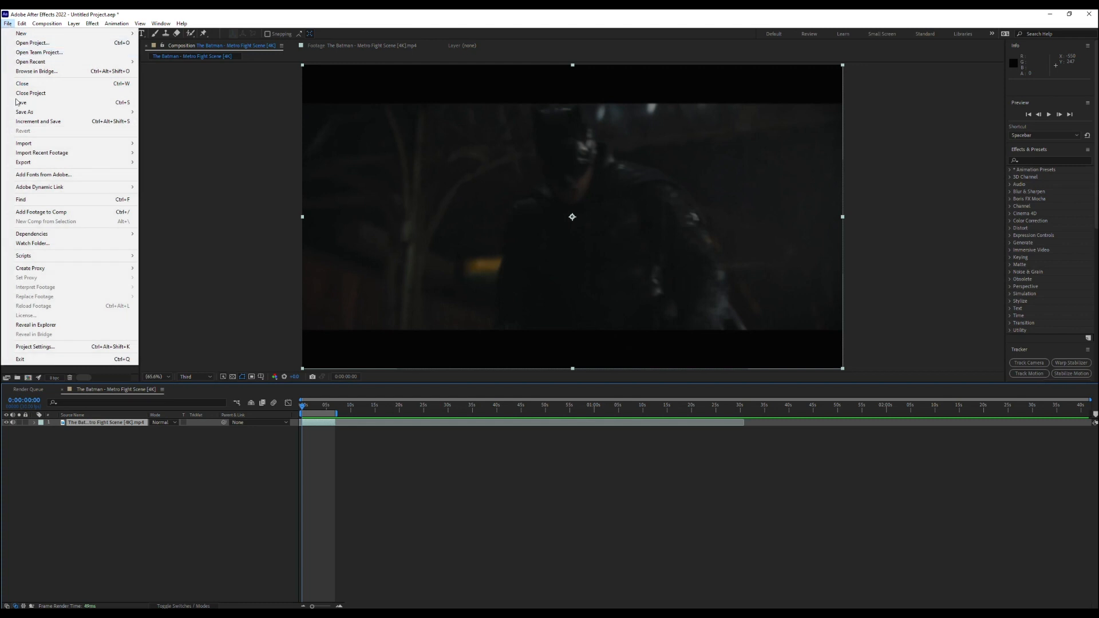
{"action": "mouse_move", "coordinate": [131, 162]}
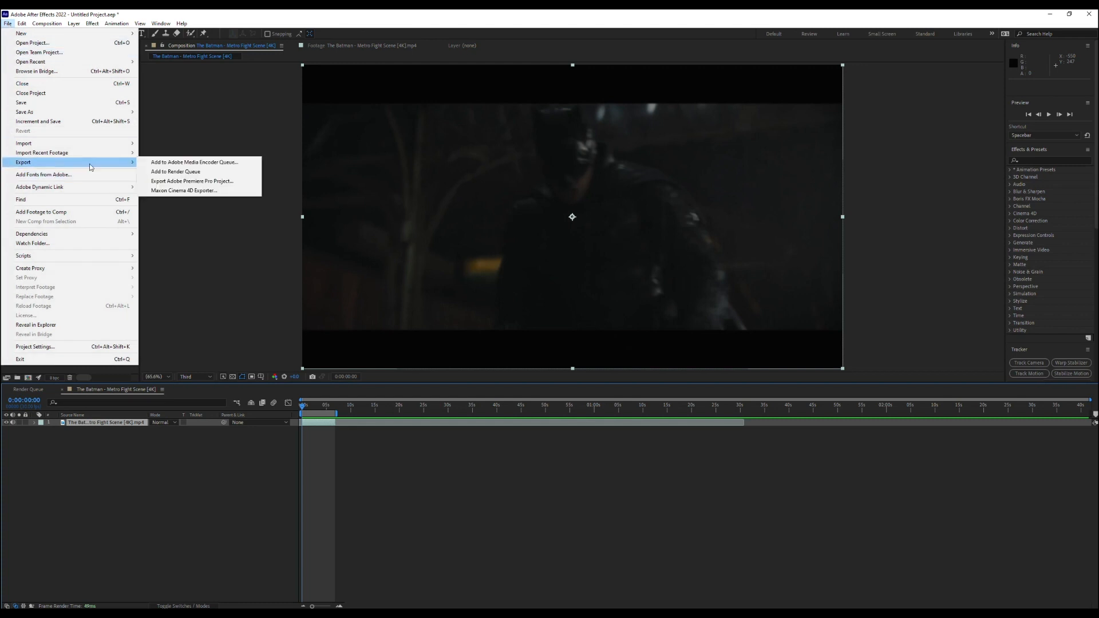
{"action": "left_click", "coordinate": [191, 173]}
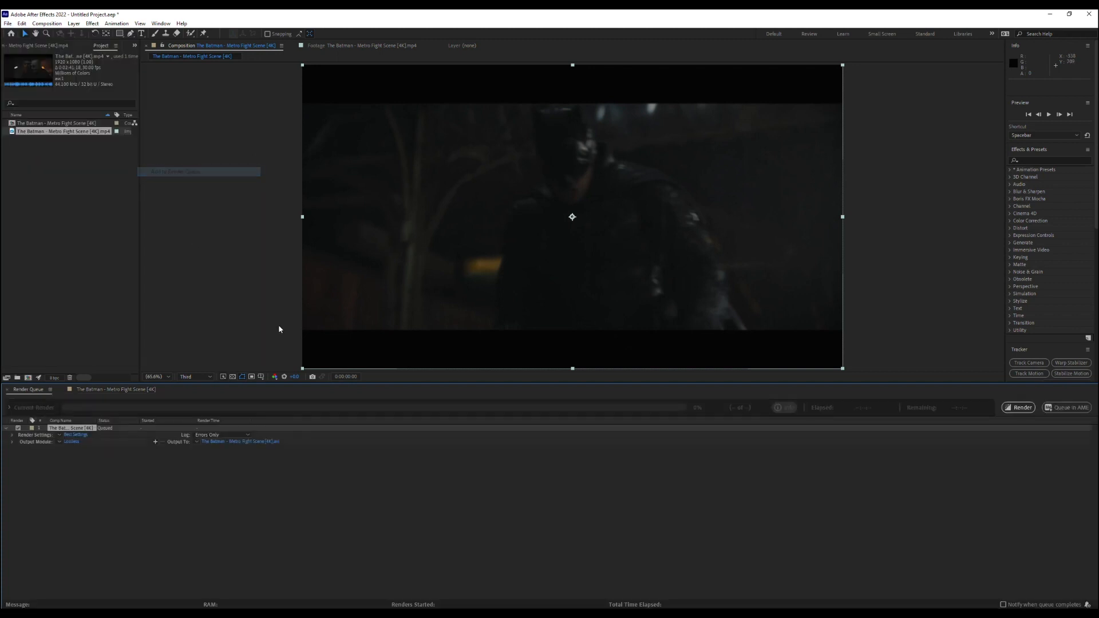
{"action": "left_click", "coordinate": [72, 442]}
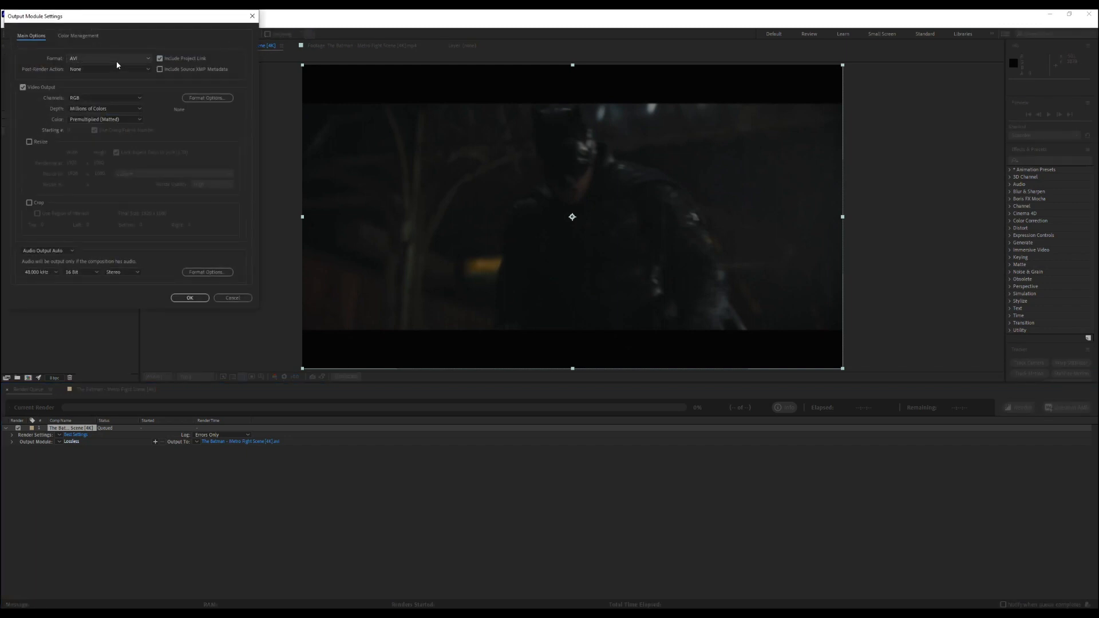
{"action": "left_click", "coordinate": [116, 60]}
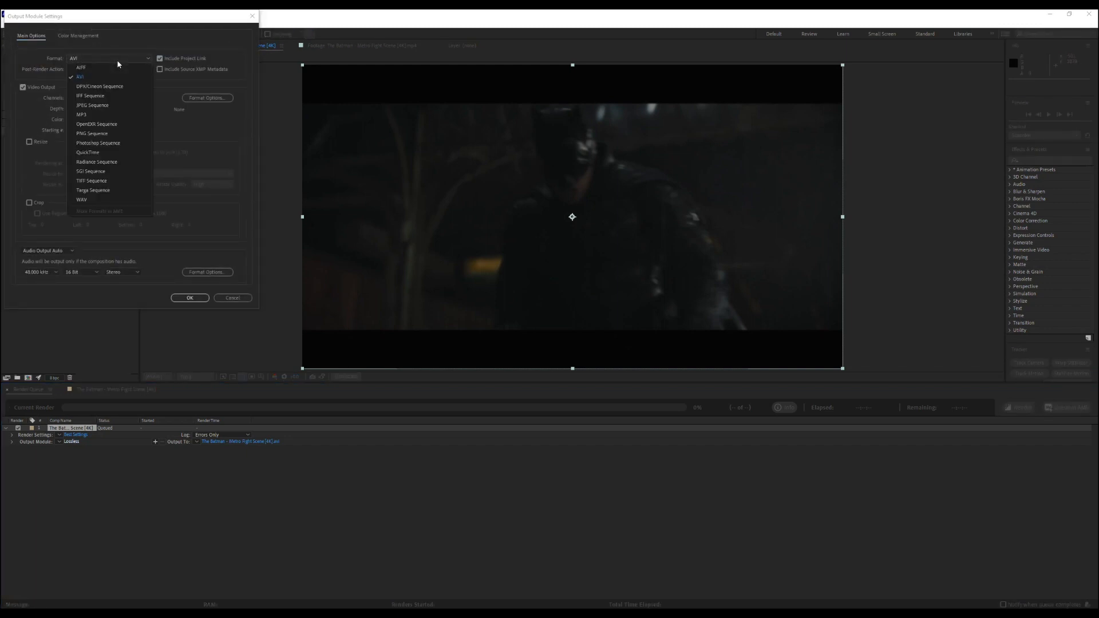
{"action": "left_click", "coordinate": [99, 134]}
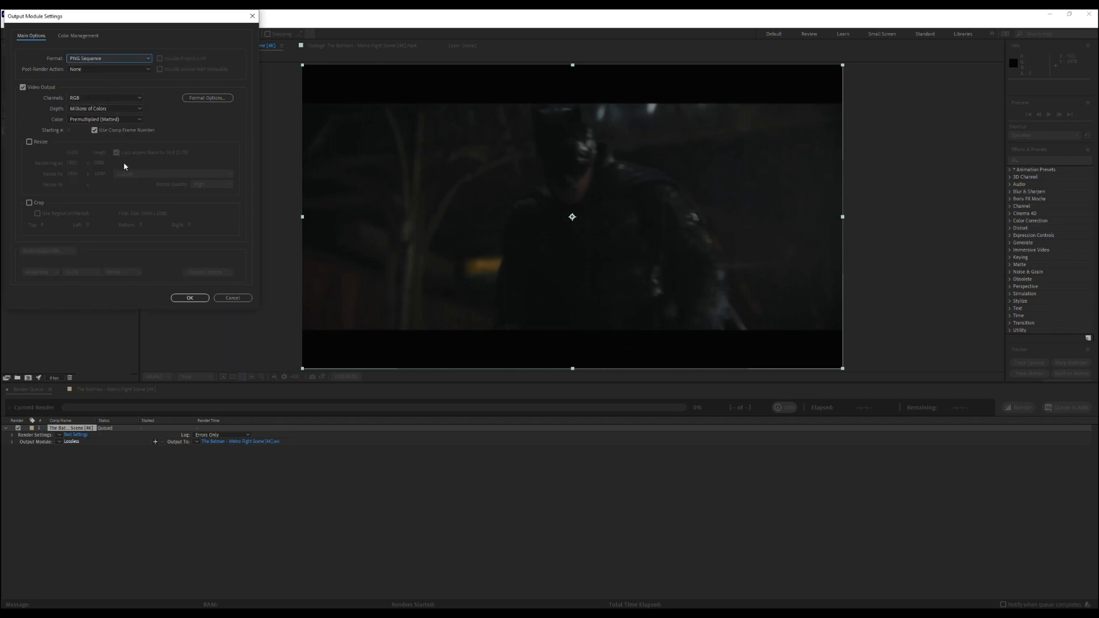
{"action": "left_click", "coordinate": [189, 297]}
Choose the render output location and create two folders named video and PS inside the ShotA folder.
{"action": "left_click", "coordinate": [231, 442]}
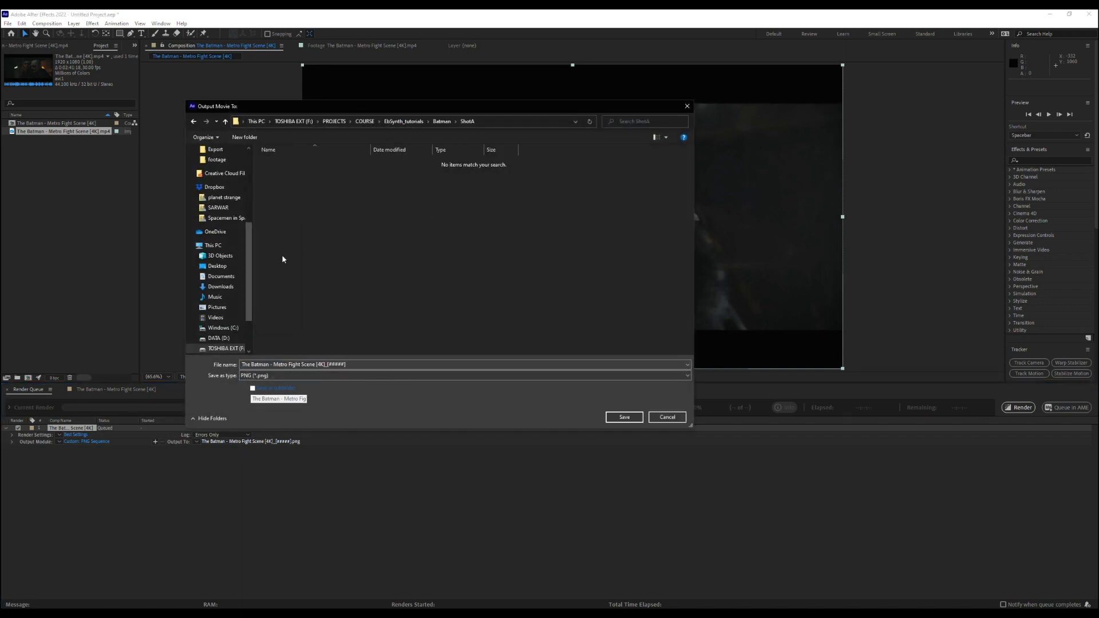
{"action": "left_click", "coordinate": [244, 137]}
{"action": "type", "text": "ideo"}
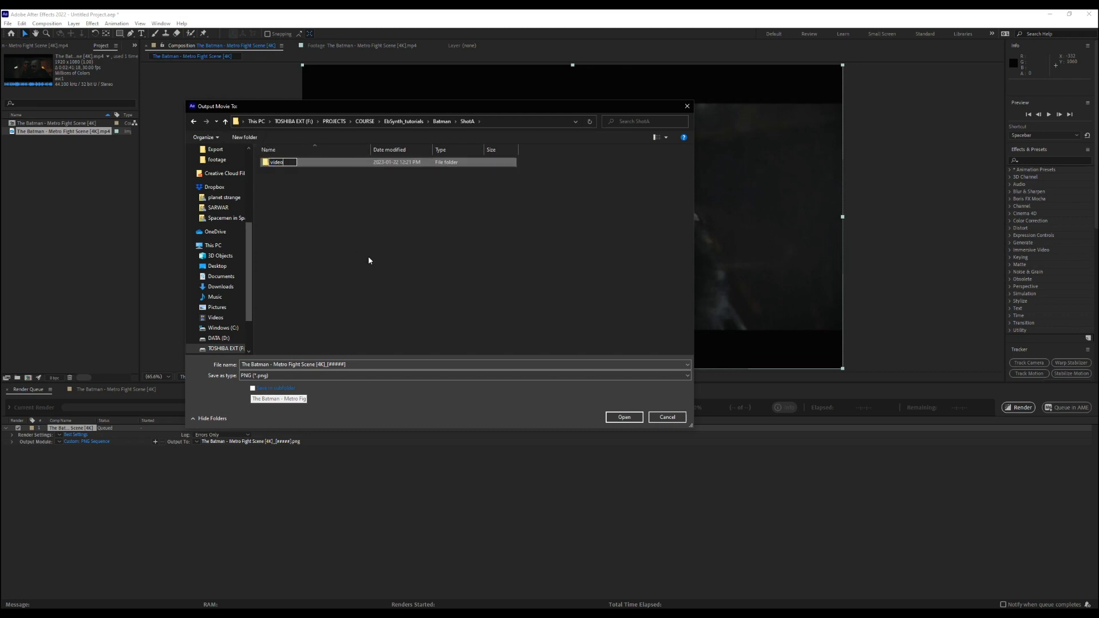
{"action": "key", "text": "Return"}
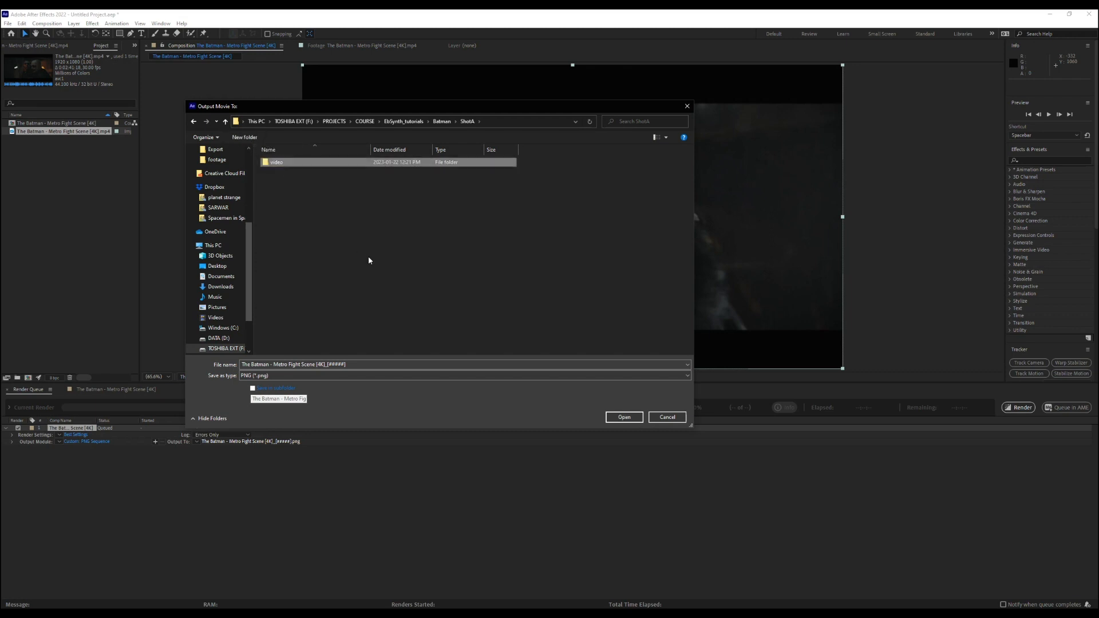
{"action": "left_click", "coordinate": [367, 257]}
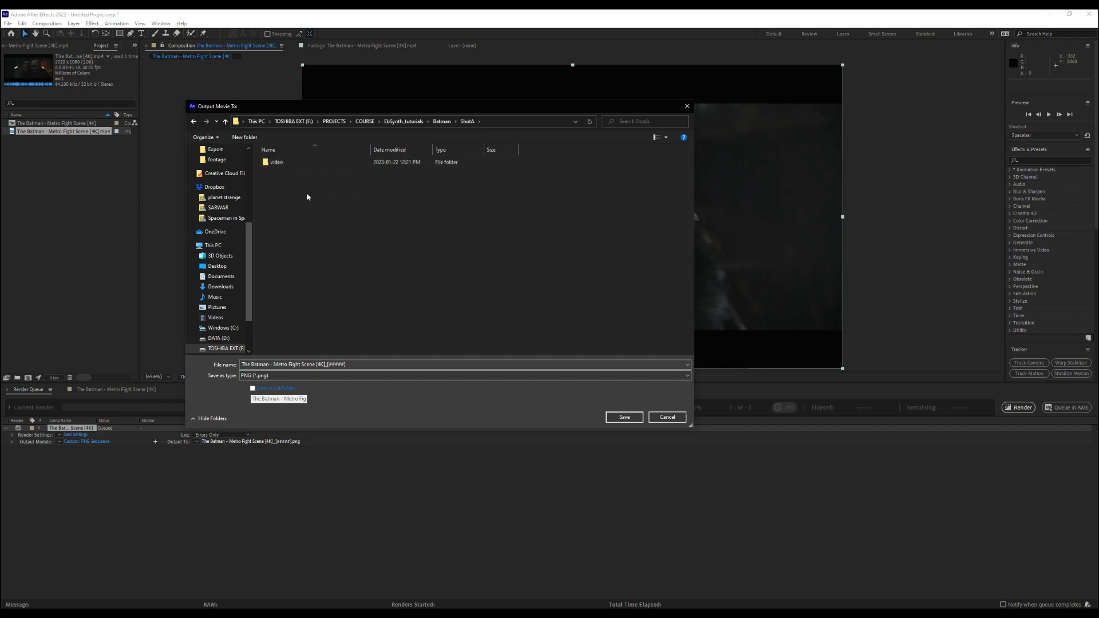
{"action": "left_click", "coordinate": [247, 138]}
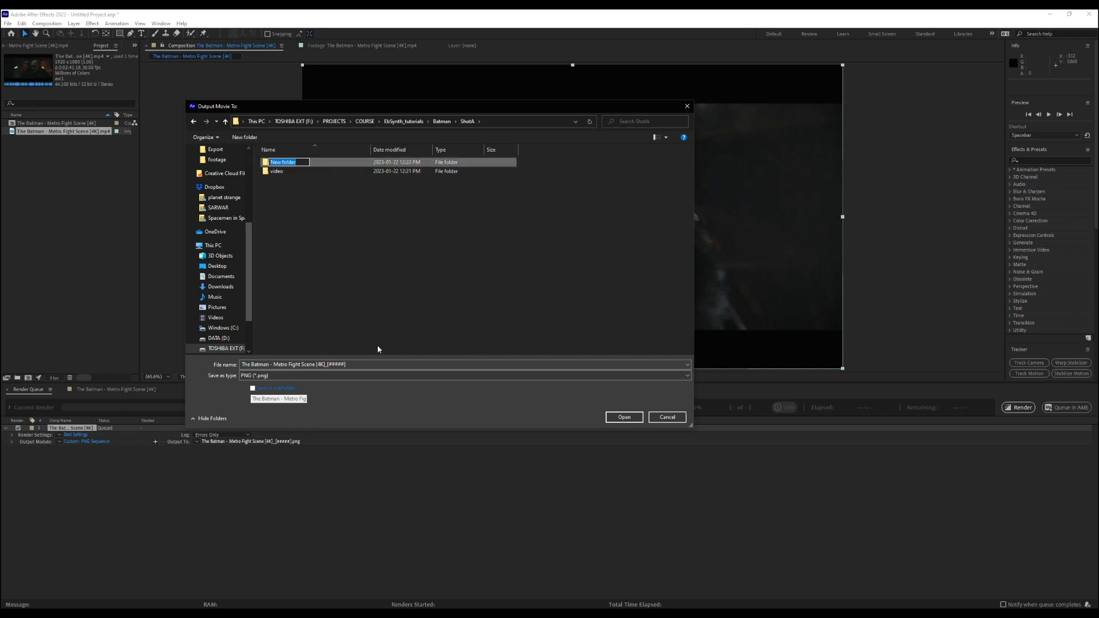
{"action": "type", "text": "PS"}
{"action": "key", "text": "Return"}
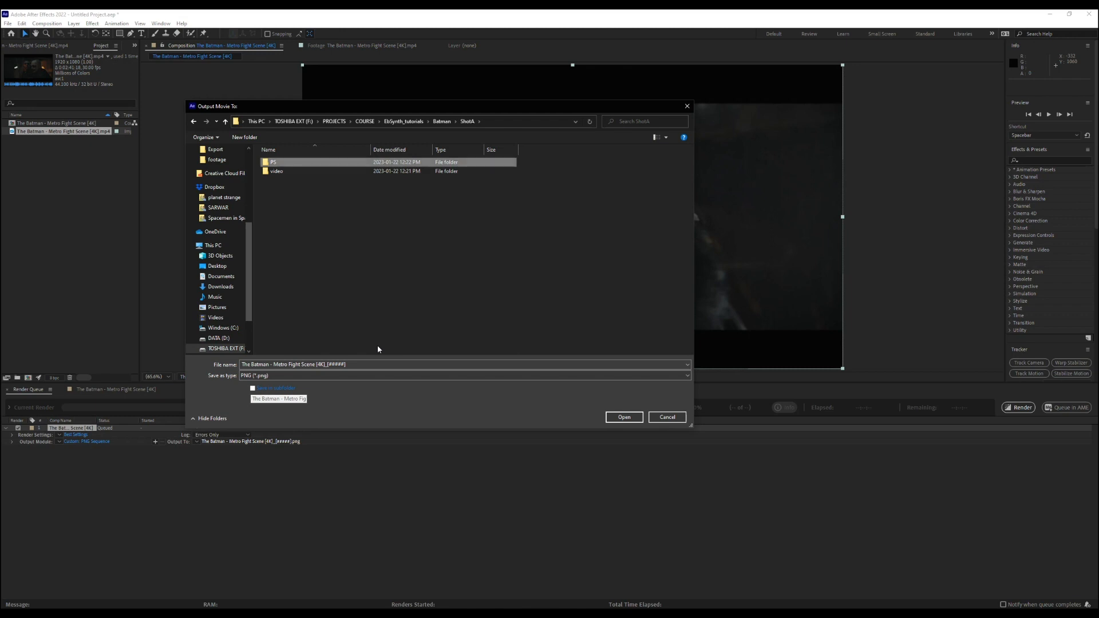
Create a third folder named keyframes inside the ShotA folder.
{"action": "left_click", "coordinate": [311, 224]}
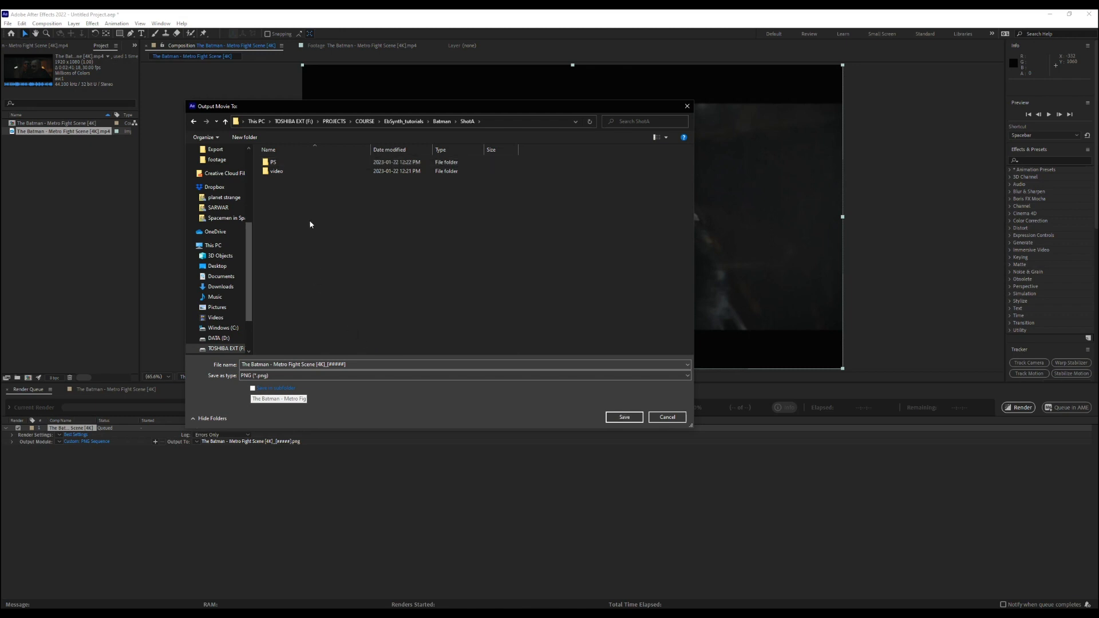
{"action": "left_click", "coordinate": [245, 138]}
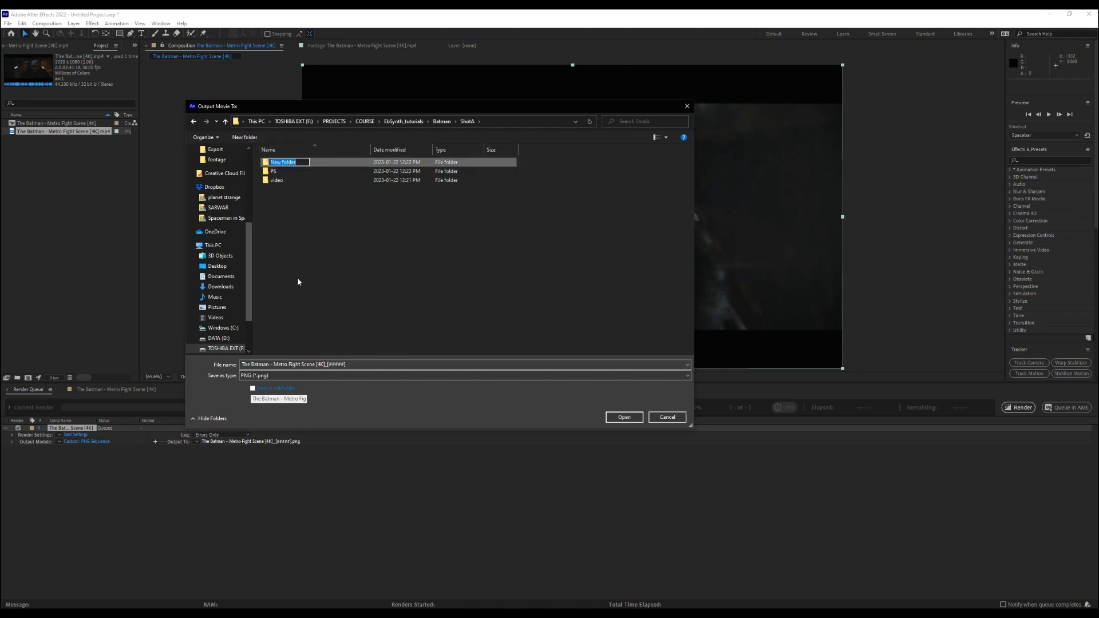
{"action": "type", "text": "keyframes"}
{"action": "key", "text": "Return"}
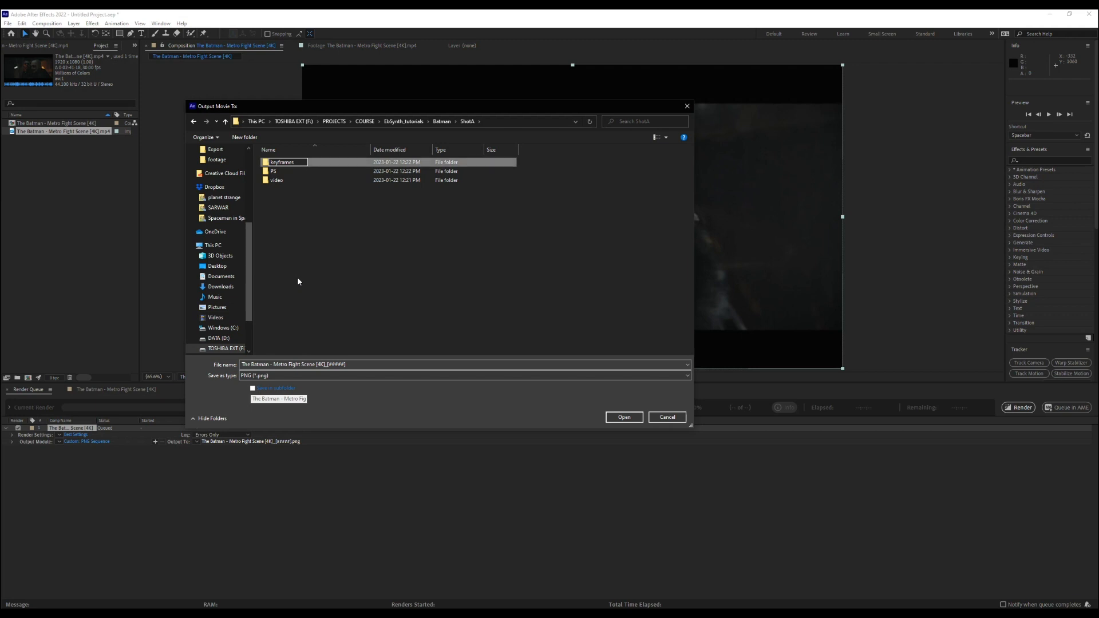
{"action": "left_click", "coordinate": [297, 281]}
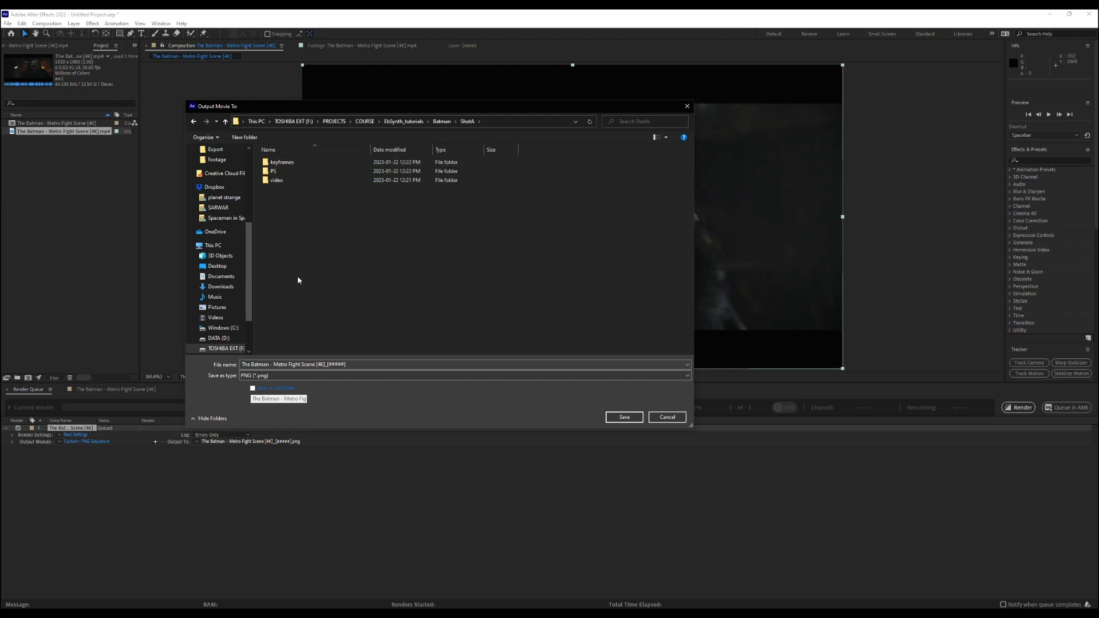
Set the output name to shotA[#####] in the video folder, save it and start rendering the PNG sequence.
{"action": "double_click", "coordinate": [277, 179]}
{"action": "left_click", "coordinate": [327, 367]}
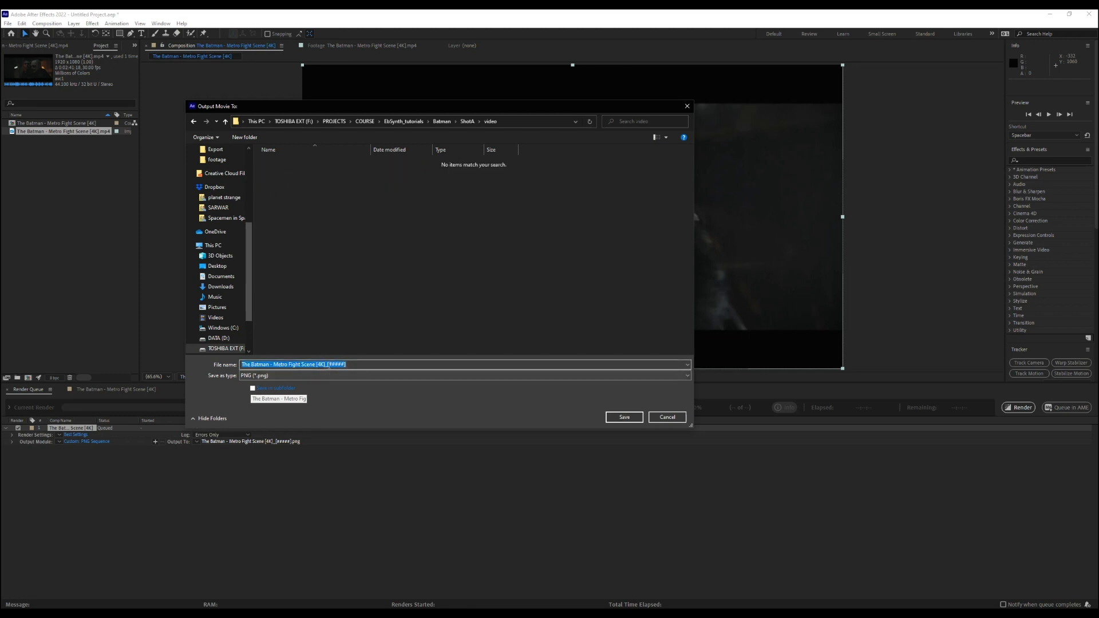
{"action": "left_click_drag", "start_coordinate": [328, 366], "coordinate": [210, 362]}
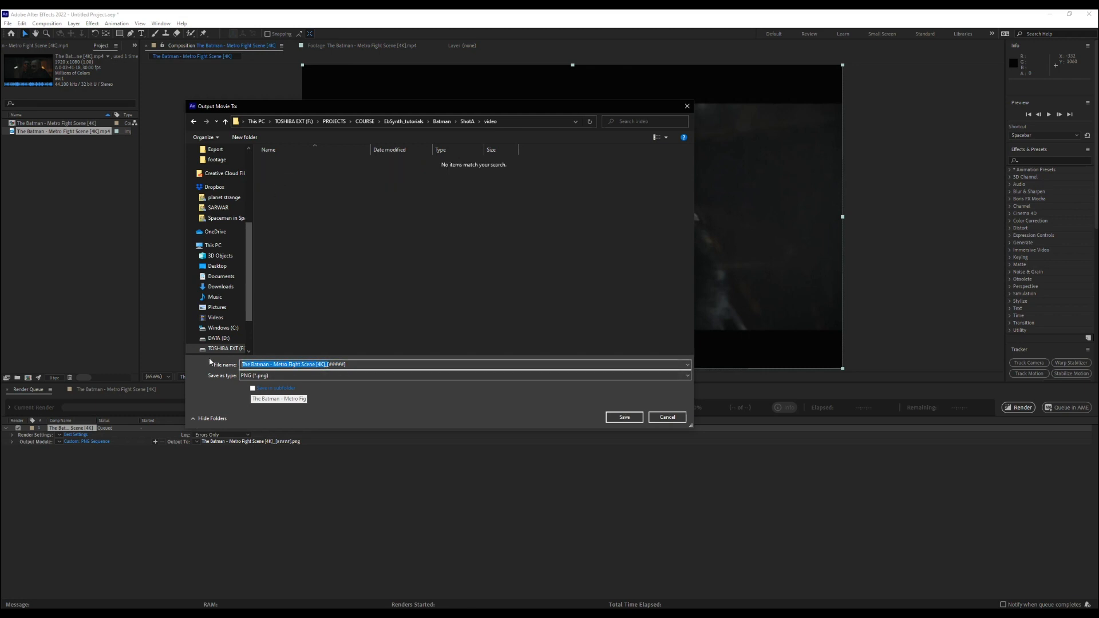
{"action": "type", "text": "shotA"}
{"action": "left_click_drag", "start_coordinate": [254, 364], "coordinate": [275, 364]}
{"action": "left_click", "coordinate": [281, 365]}
{"action": "left_click", "coordinate": [624, 417]}
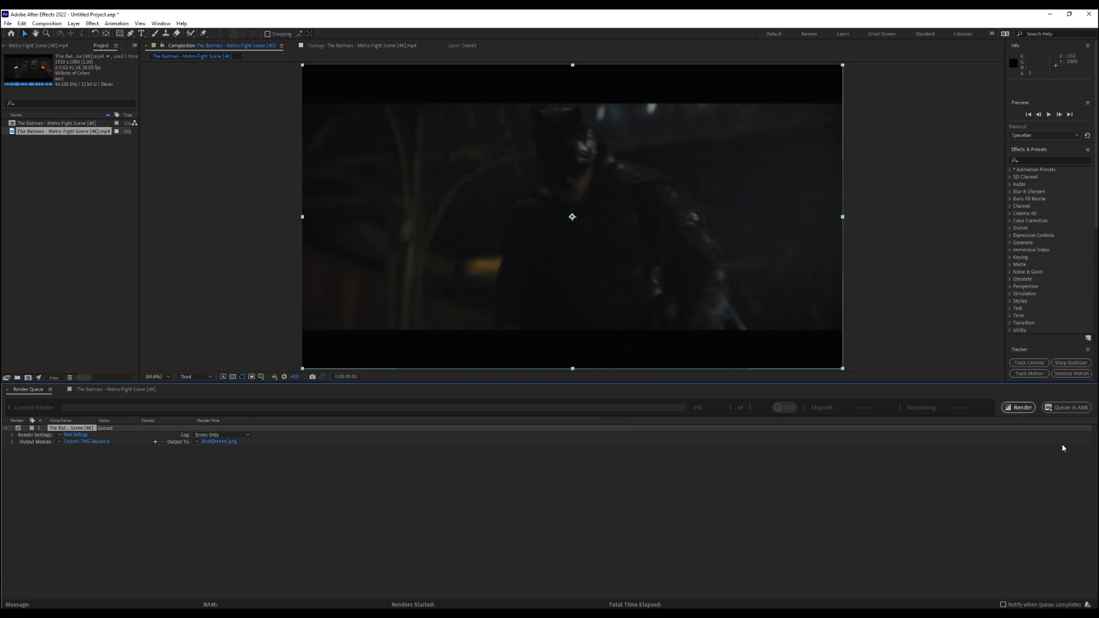
{"action": "left_click", "coordinate": [1023, 412]}
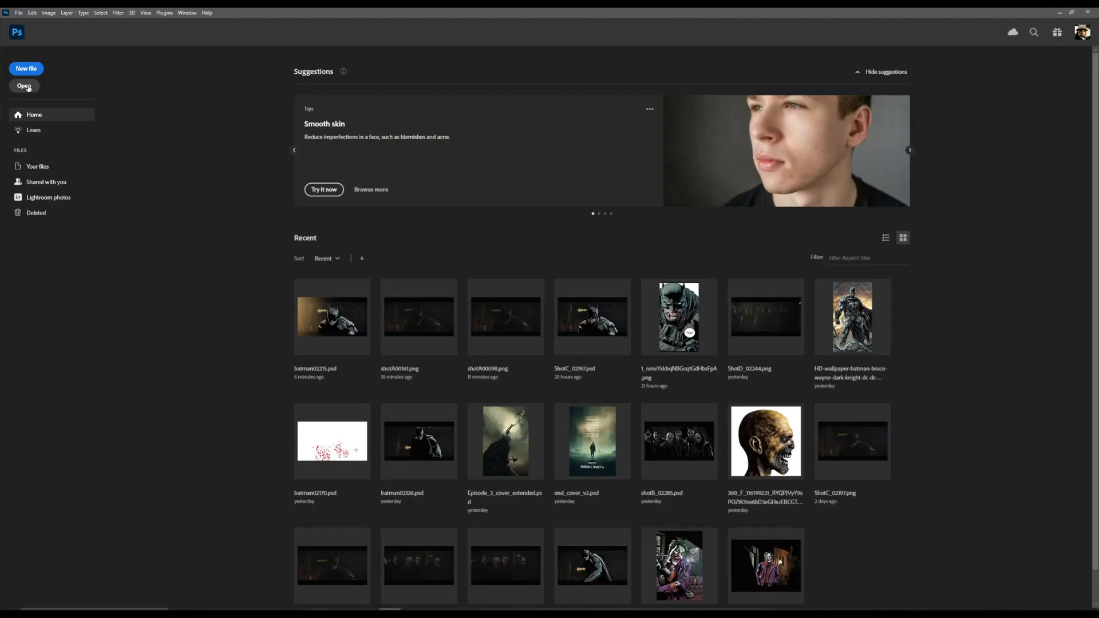
Switch to Photoshop and open the frame batman02215 from the video folder of Batman's ShotA.
{"action": "left_click", "coordinate": [25, 86]}
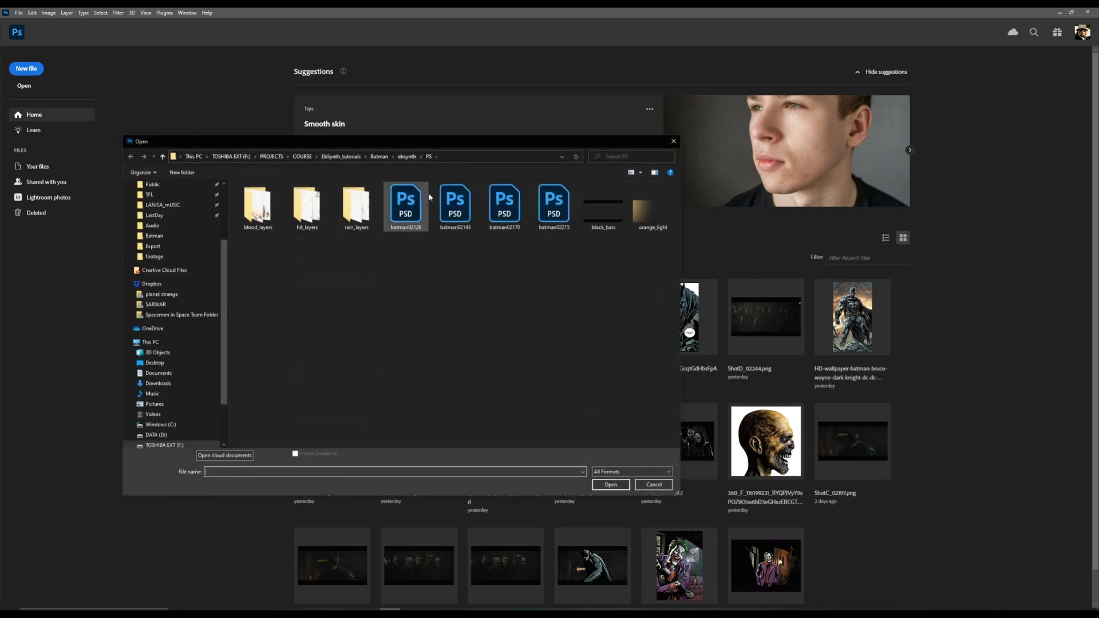
{"action": "left_click", "coordinate": [379, 156]}
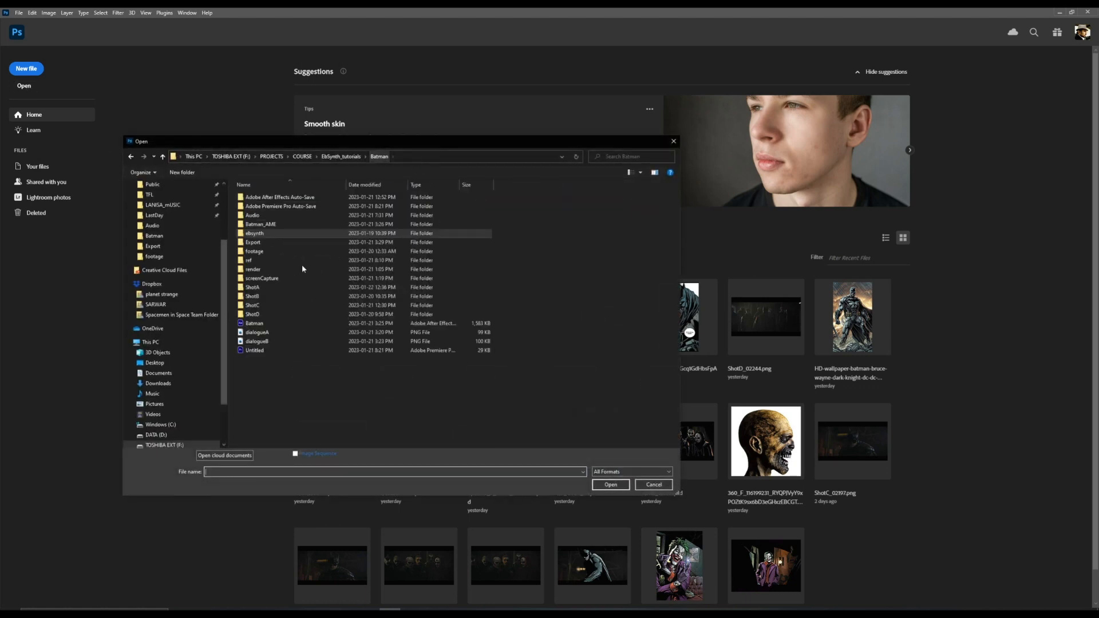
{"action": "double_click", "coordinate": [252, 287]}
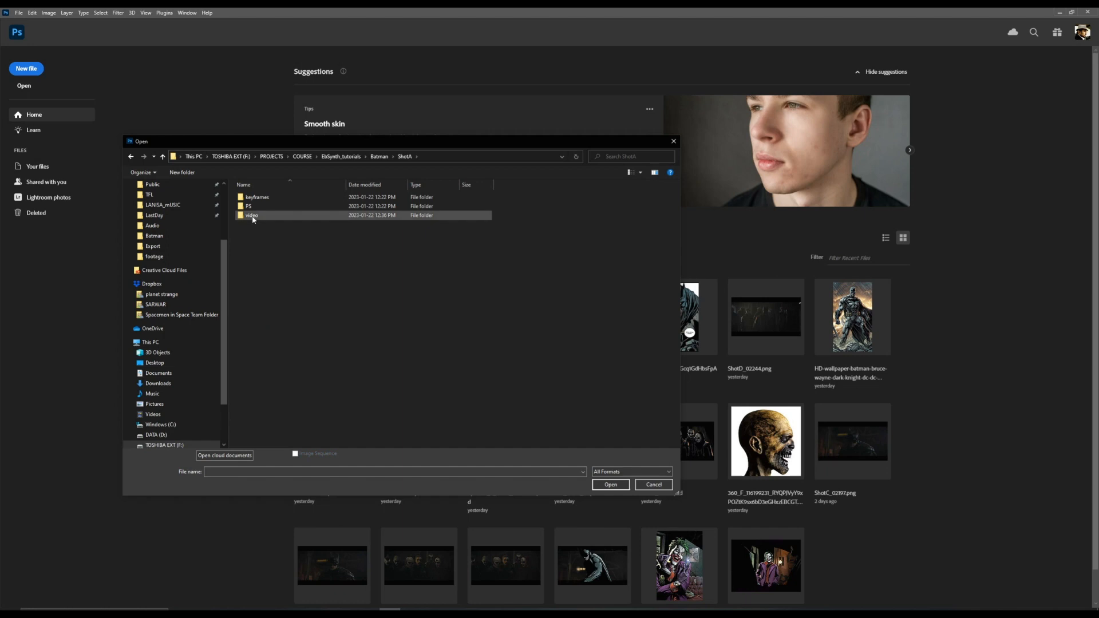
{"action": "left_click", "coordinate": [253, 217]}
{"action": "double_click", "coordinate": [252, 216]}
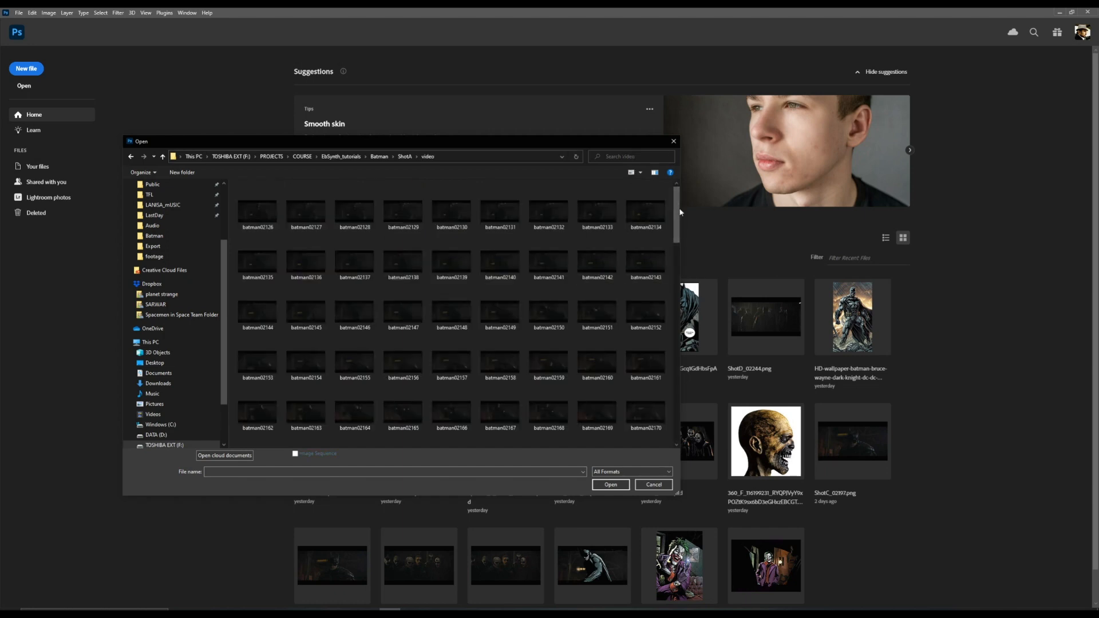
{"action": "left_click_drag", "start_coordinate": [680, 216], "coordinate": [680, 298]}
{"action": "left_click", "coordinate": [646, 261]}
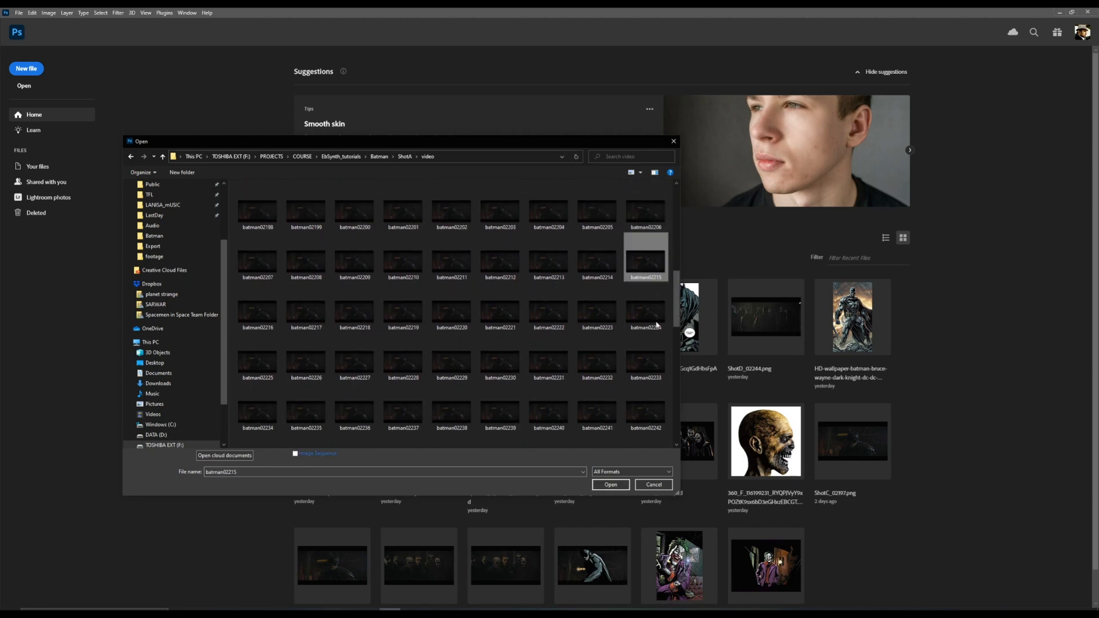
{"action": "left_click", "coordinate": [611, 485]}
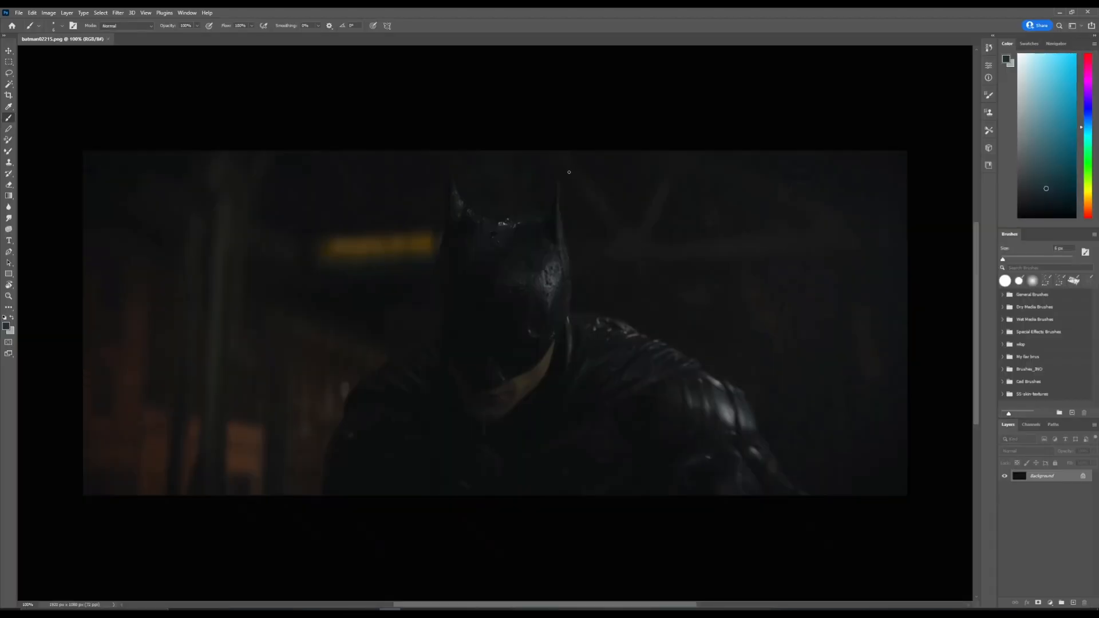
Unlock the background layer and add a black Solid Color fill layer above it.
{"action": "key", "text": "z"}
{"action": "left_click_drag", "start_coordinate": [535, 172], "coordinate": [553, 171]}
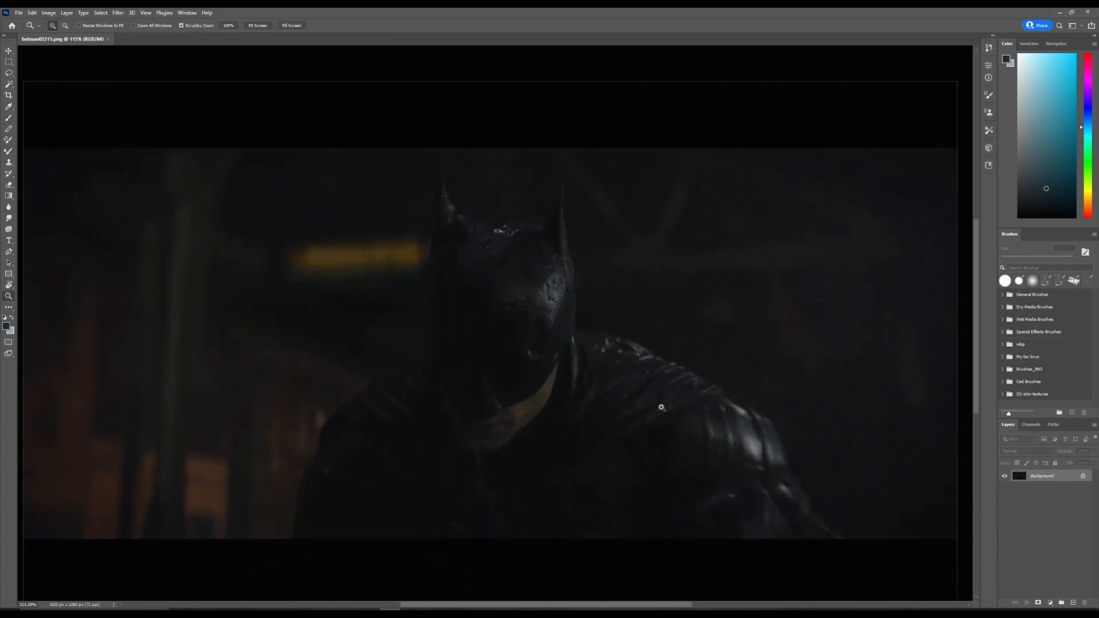
{"action": "left_click", "coordinate": [1082, 476]}
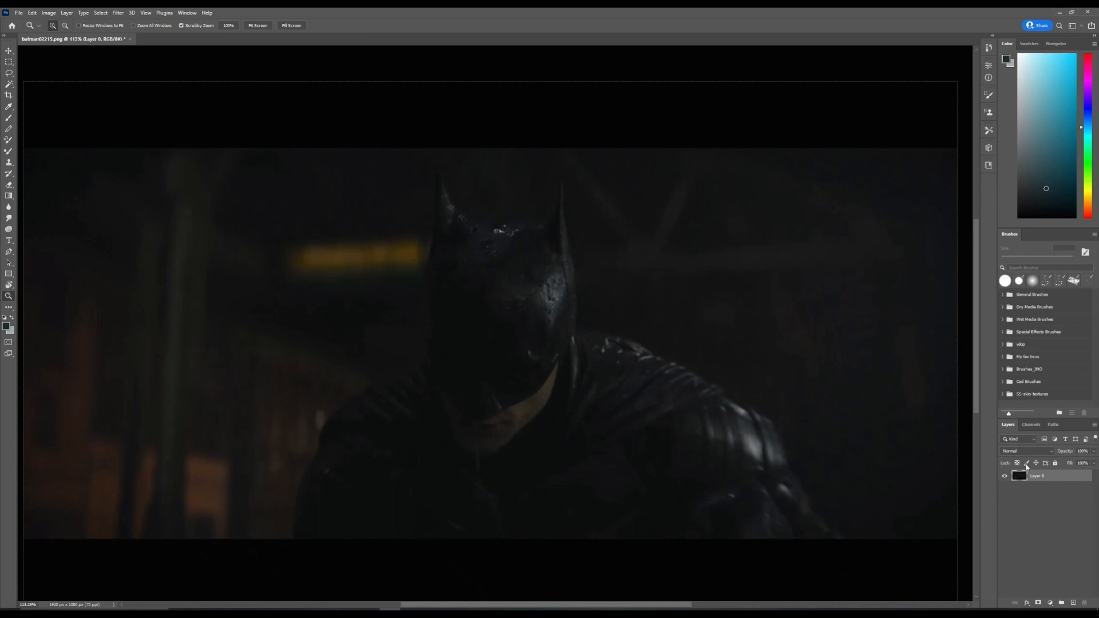
{"action": "left_click", "coordinate": [1073, 603]}
{"action": "left_click", "coordinate": [1051, 603]}
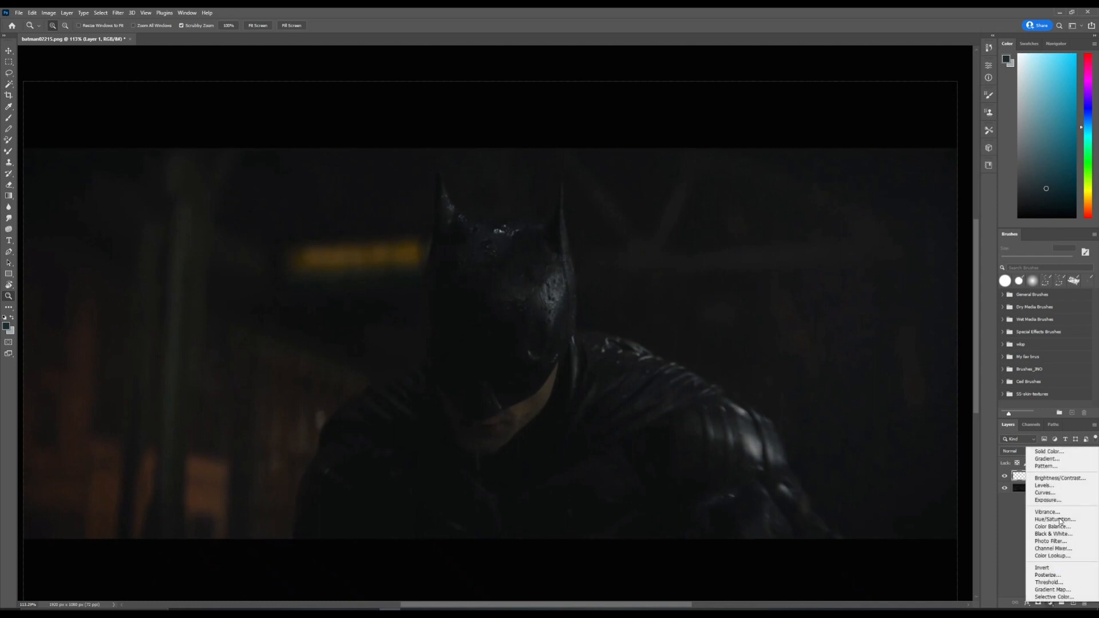
{"action": "left_click", "coordinate": [1053, 452]}
{"action": "left_click_drag", "start_coordinate": [832, 209], "coordinate": [400, 234]}
{"action": "key", "text": "Return"}
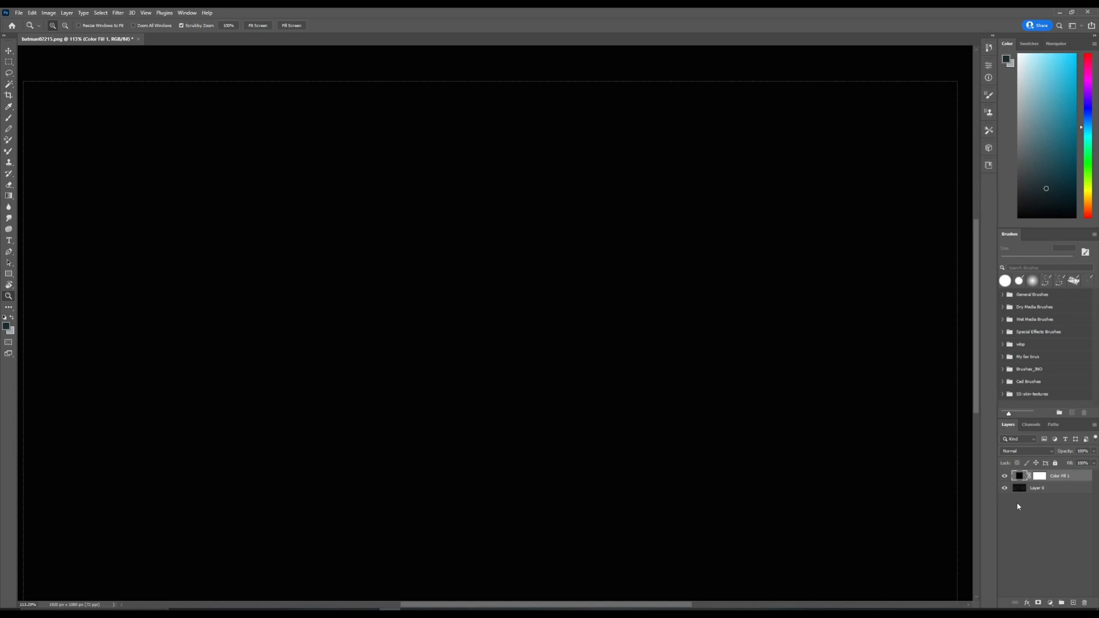
Fill the layer mask of the black color fill layer with black.
{"action": "left_click", "coordinate": [1042, 477]}
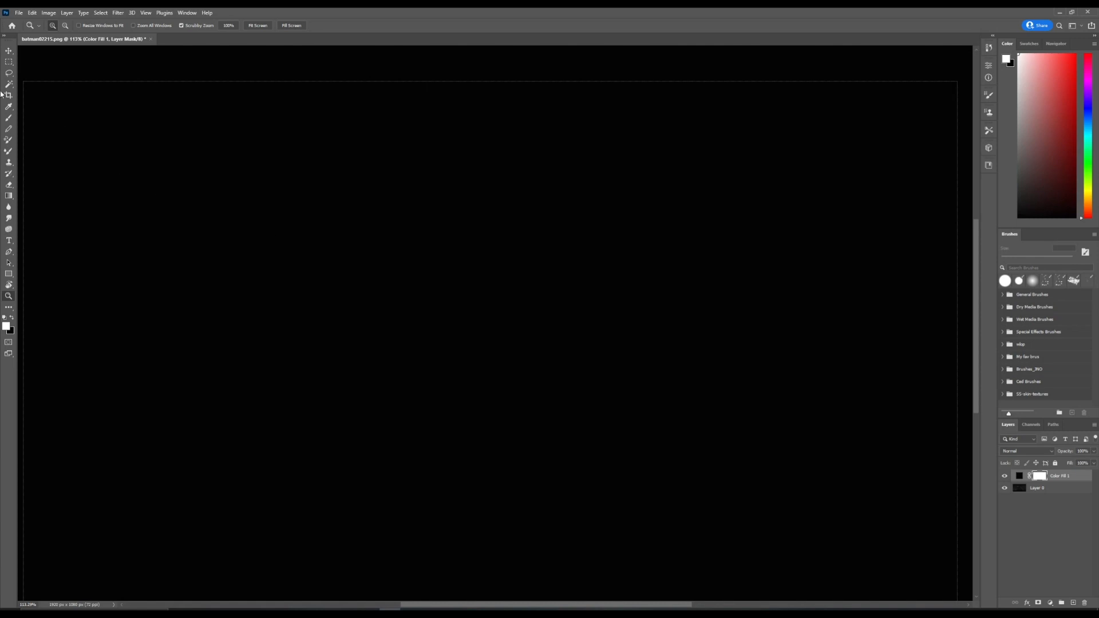
{"action": "left_click", "coordinate": [32, 13]}
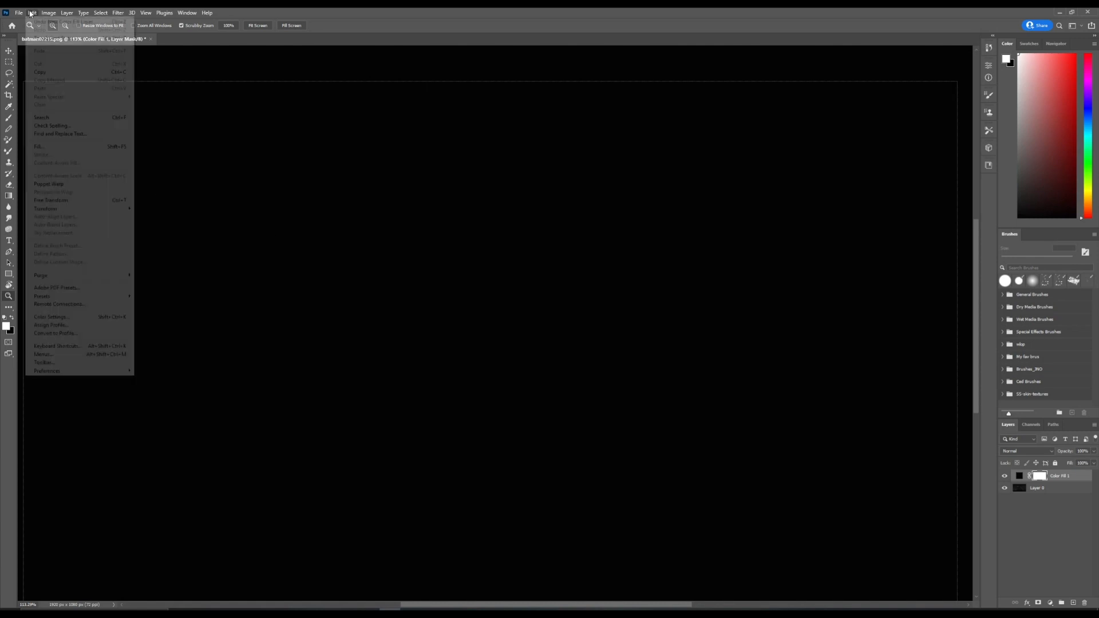
{"action": "left_click", "coordinate": [61, 148]}
{"action": "left_click", "coordinate": [301, 93]}
{"action": "key", "text": "z"}
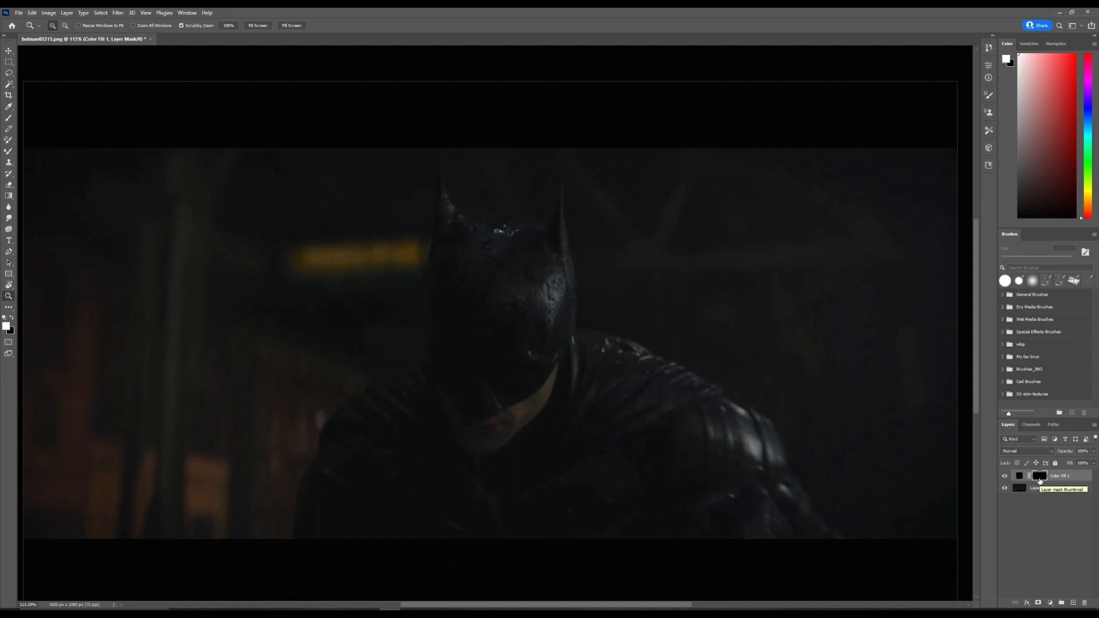
Paint outlines along Batman's ears and cowl on the fill layer's mask in white with the Hard Round Pressure Size brush.
{"action": "key", "text": "b"}
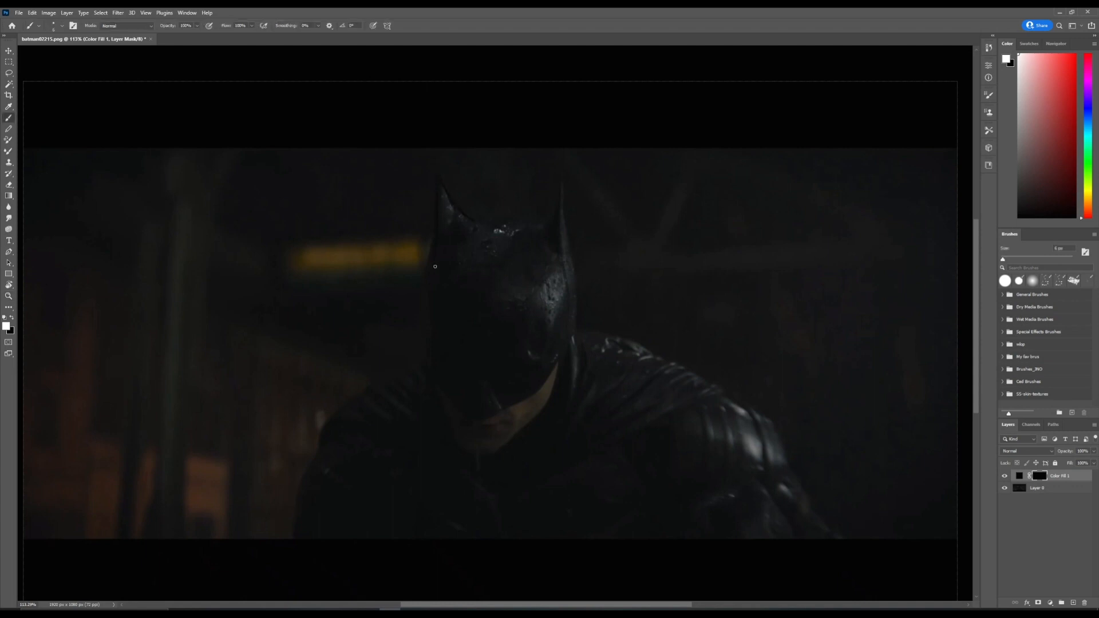
{"action": "right_click", "coordinate": [407, 216]}
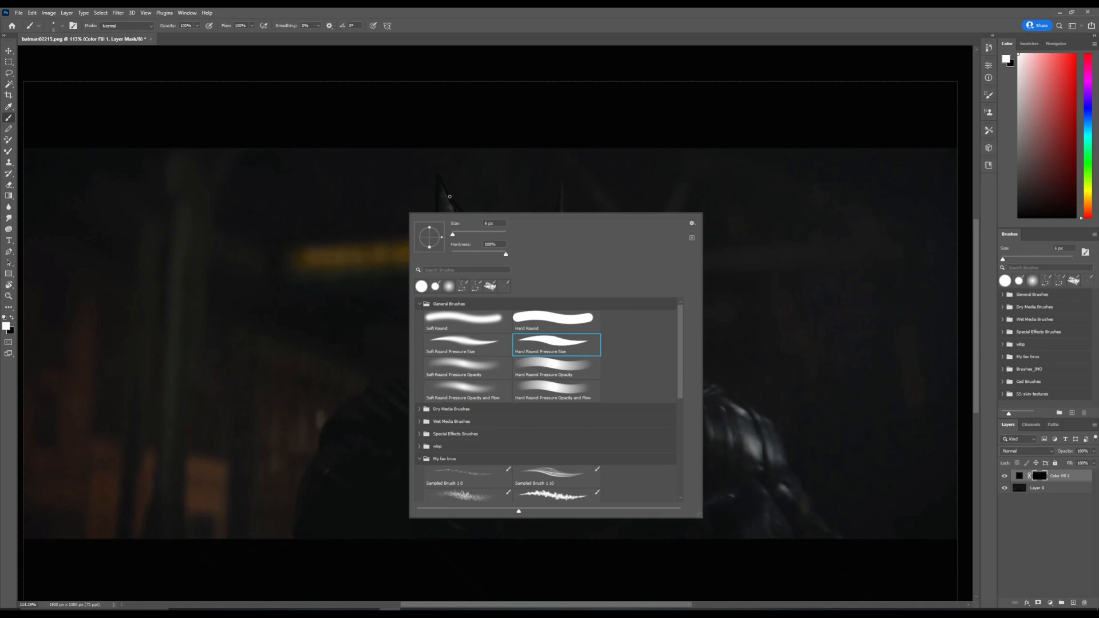
{"action": "left_click", "coordinate": [451, 198]}
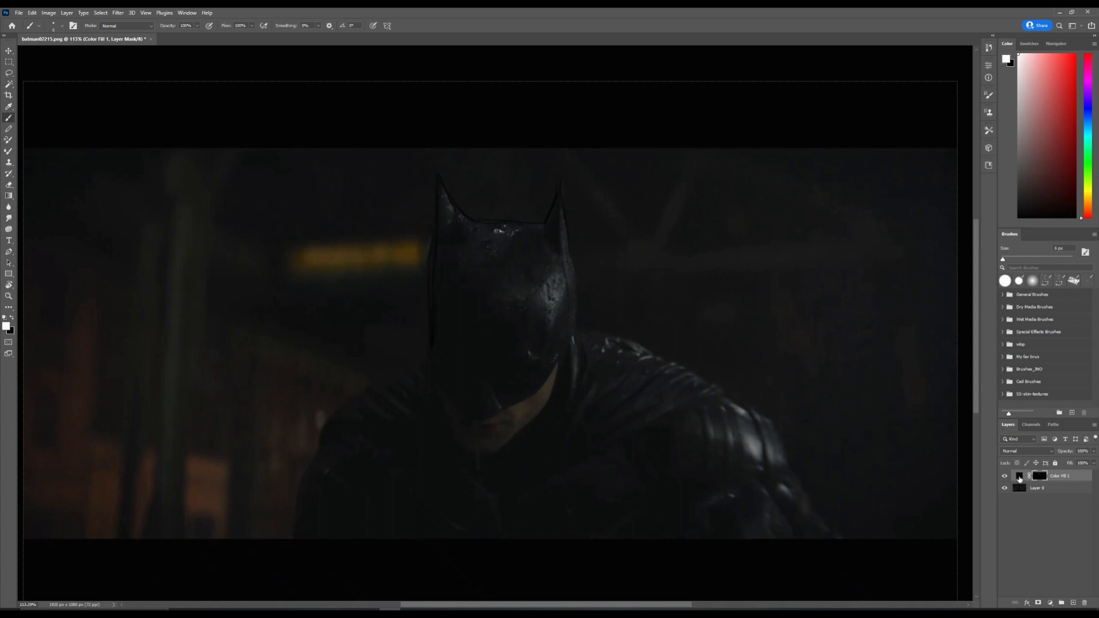
Change the color of the outline's Solid Color fill layer to white, RGB 255, 255, 255.
{"action": "double_click", "coordinate": [1019, 478]}
{"action": "left_click", "coordinate": [778, 115]}
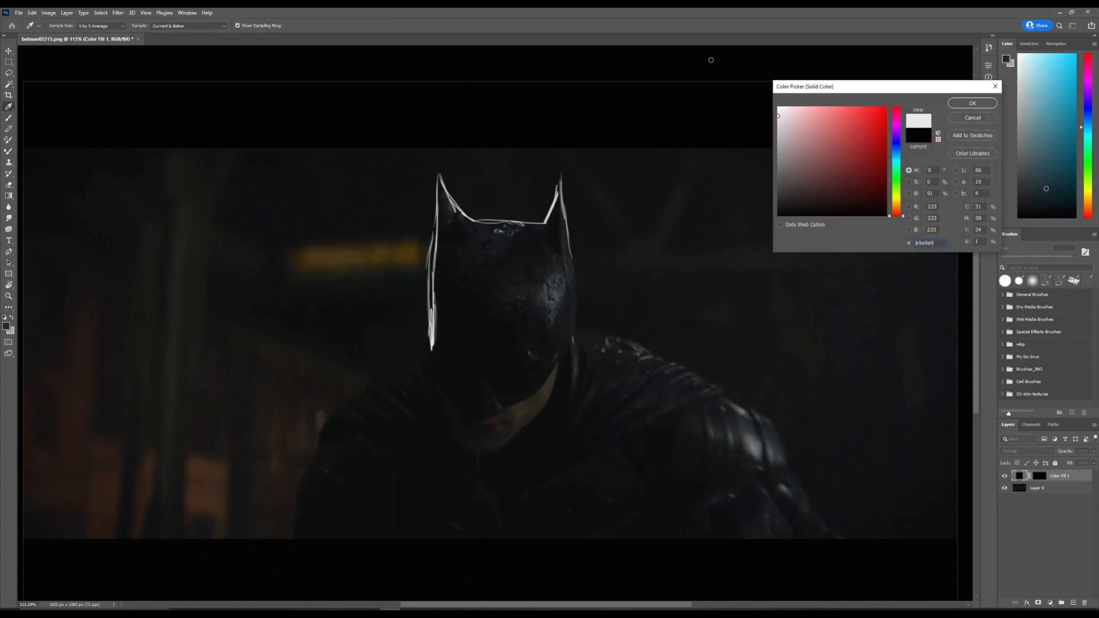
{"action": "left_click_drag", "start_coordinate": [711, 59], "coordinate": [705, 52]}
{"action": "left_click", "coordinate": [973, 104]}
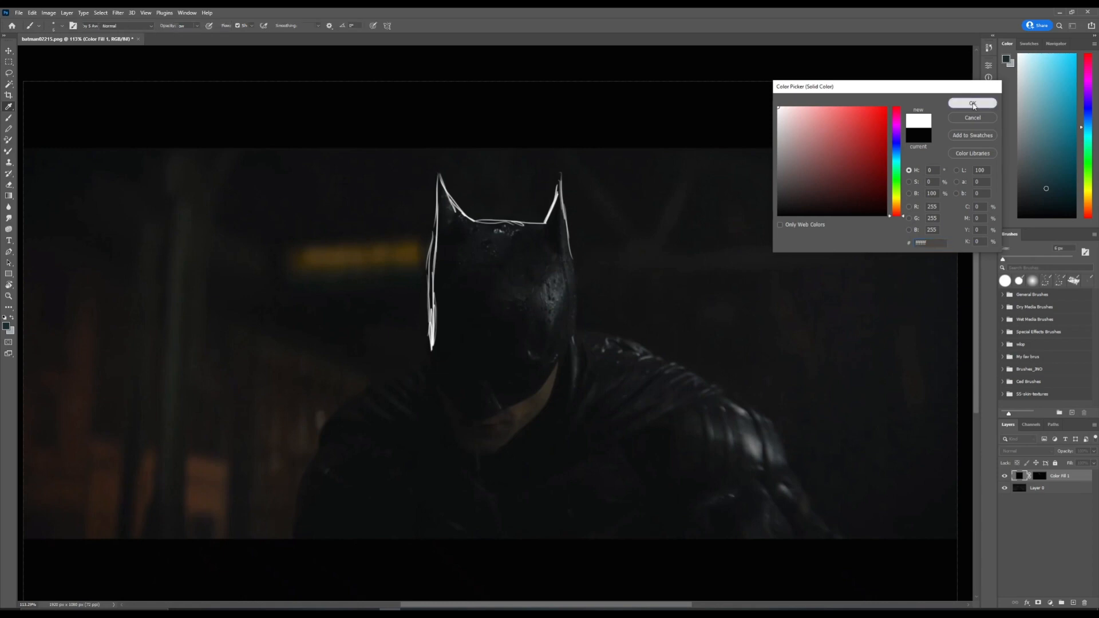
Extend the white brush outline down the side of Batman's cowl on the fill layer's mask.
{"action": "key", "text": "b"}
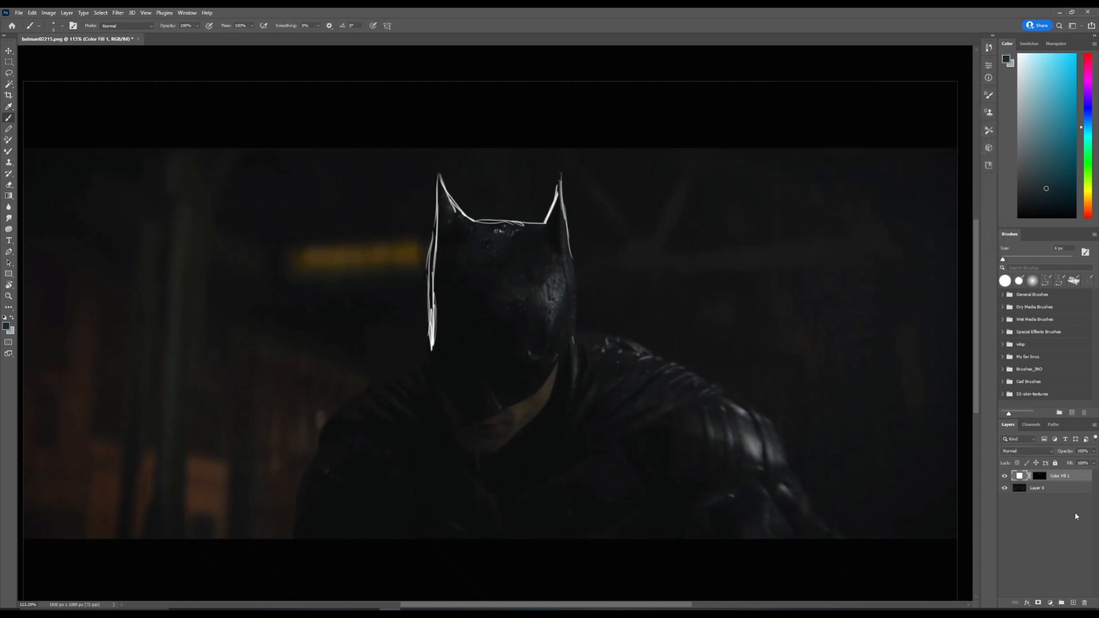
{"action": "left_click", "coordinate": [1040, 477]}
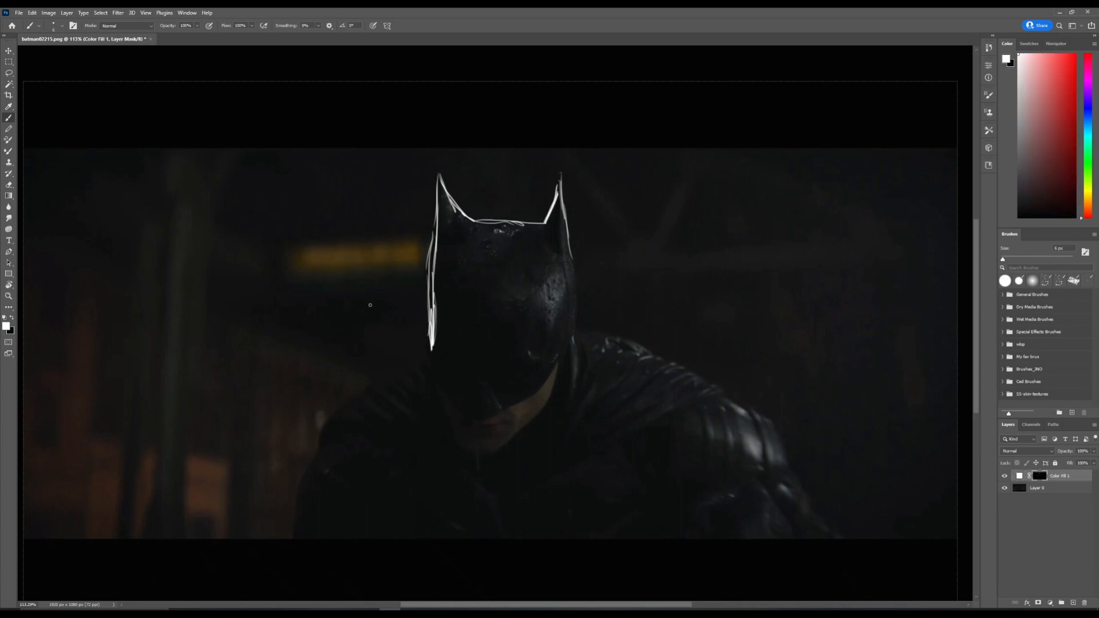
{"action": "left_click_drag", "start_coordinate": [431, 342], "coordinate": [429, 367]}
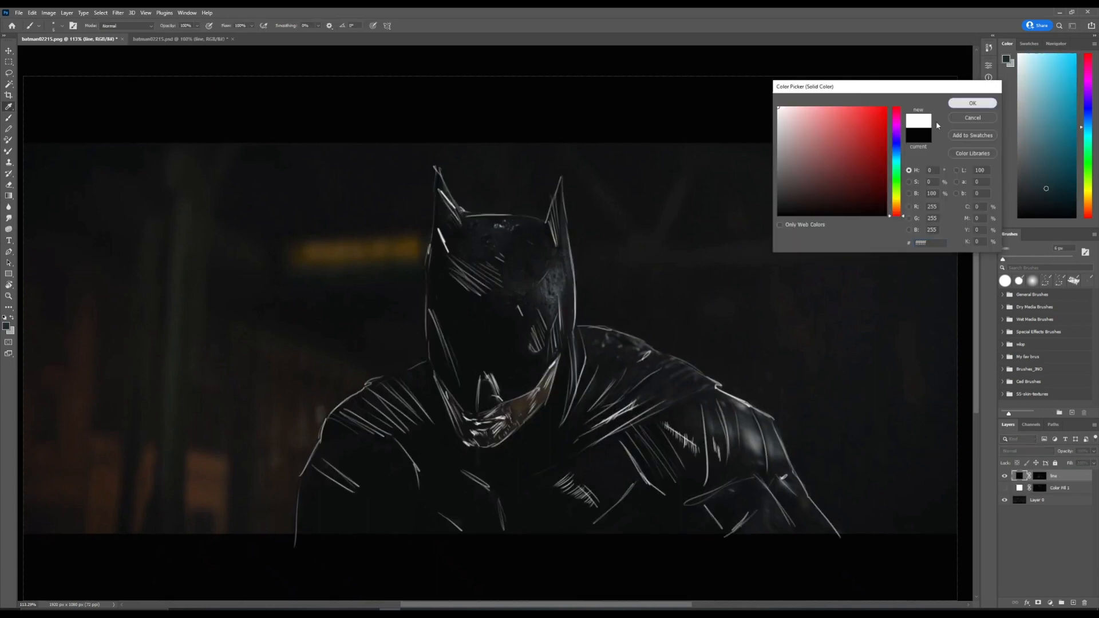
Set the line layer's fill color to white and add a black Solid Color fill layer above it.
{"action": "left_click", "coordinate": [970, 105]}
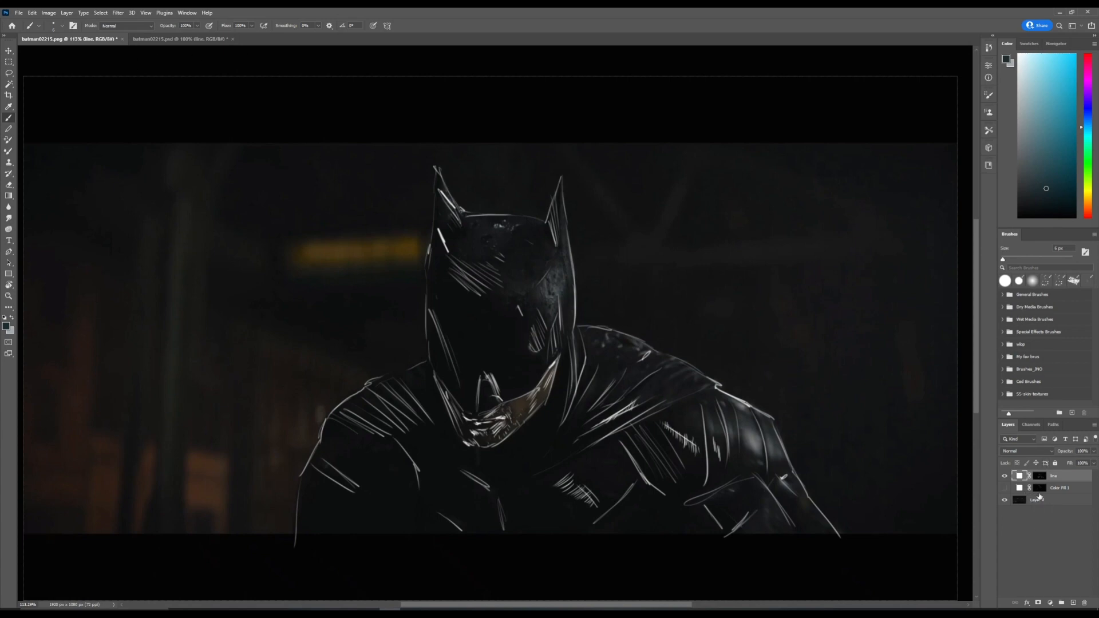
{"action": "left_click", "coordinate": [1051, 604]}
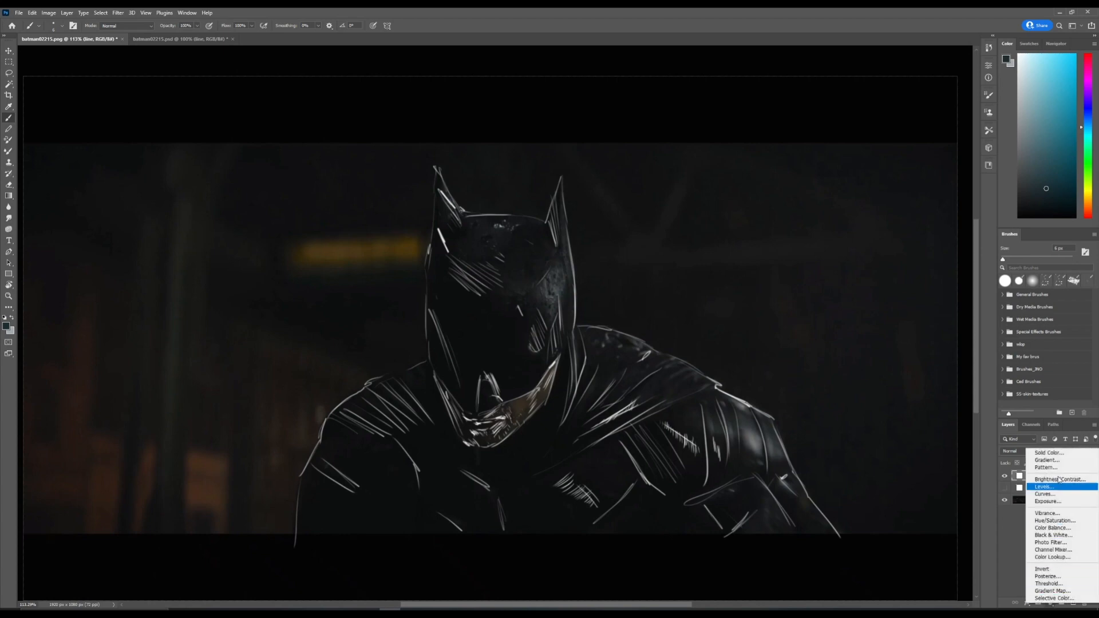
{"action": "left_click", "coordinate": [1048, 452]}
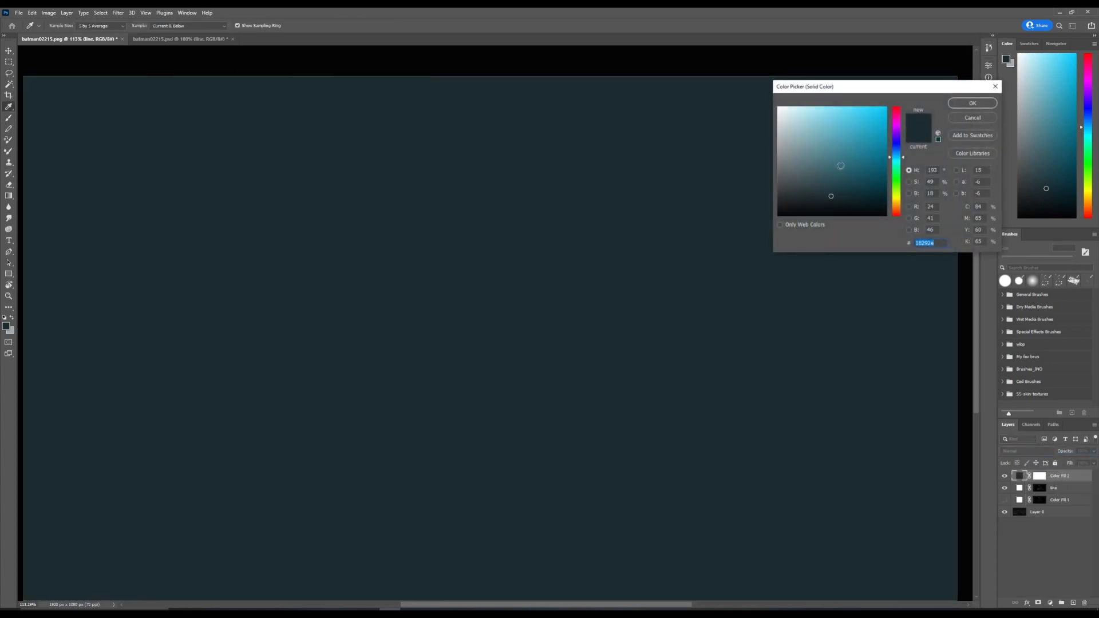
{"action": "left_click_drag", "start_coordinate": [834, 166], "coordinate": [749, 256]}
{"action": "left_click", "coordinate": [970, 106]}
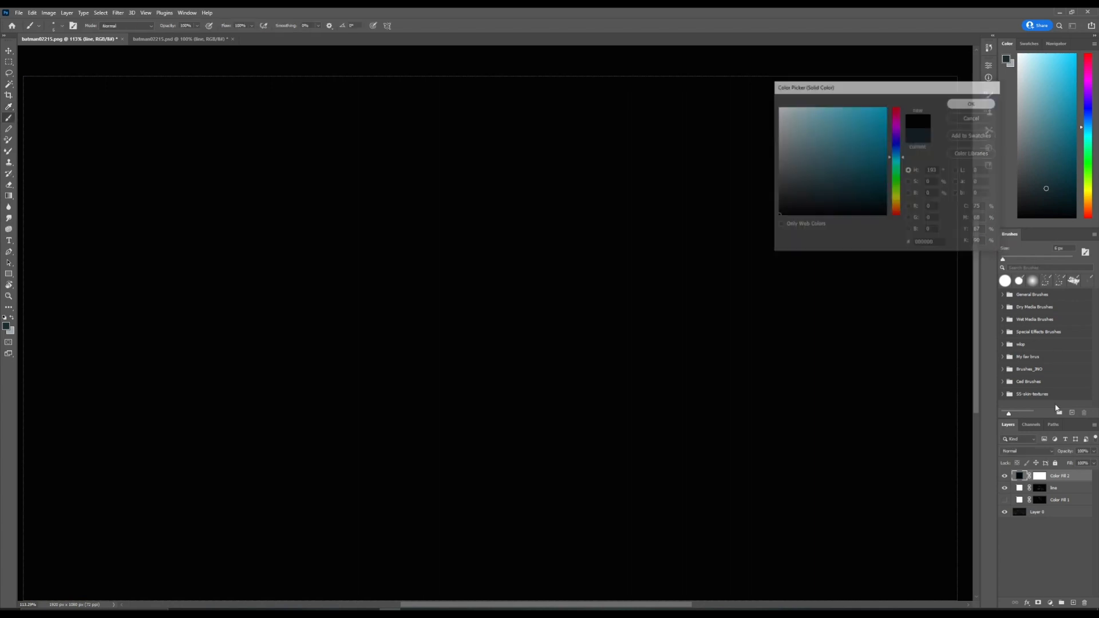
Rename the new black fill layer shadow and select its layer mask.
{"action": "double_click", "coordinate": [1060, 476]}
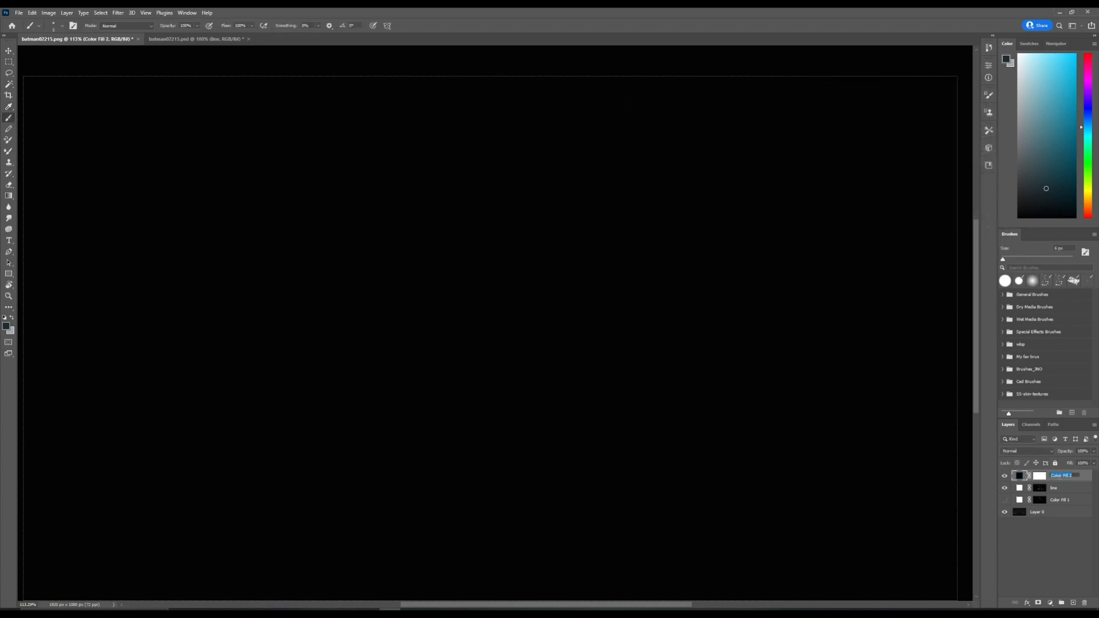
{"action": "type", "text": "shadow"}
{"action": "key", "text": "Return"}
{"action": "left_click", "coordinate": [1038, 476]}
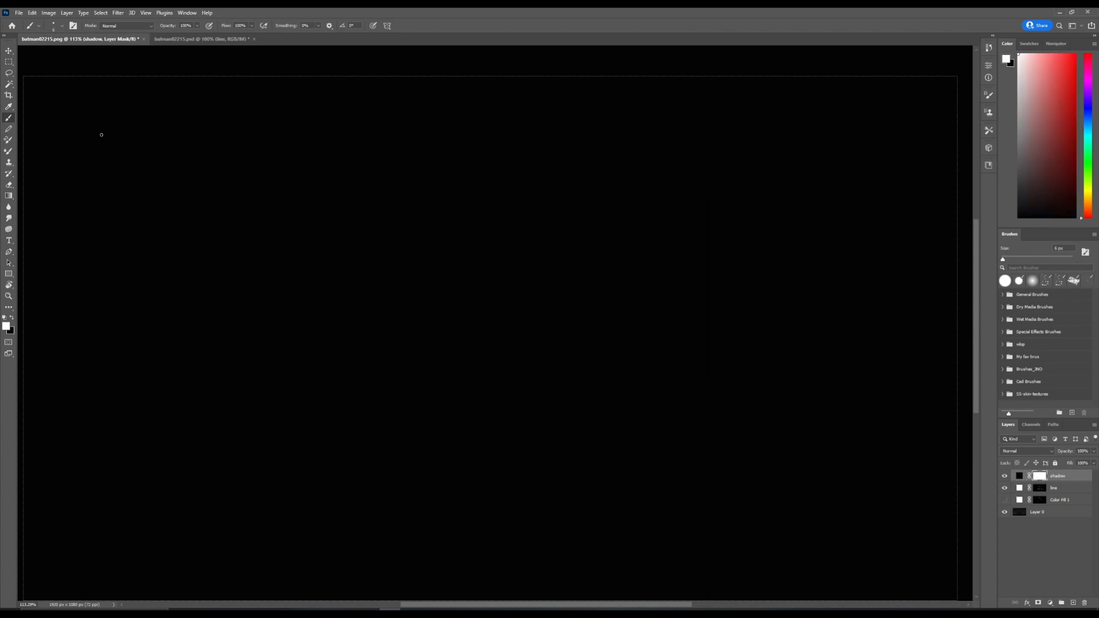
Fill the shadow layer's mask with black to hide its solid black color.
{"action": "left_click", "coordinate": [33, 12]}
{"action": "left_click", "coordinate": [57, 146]}
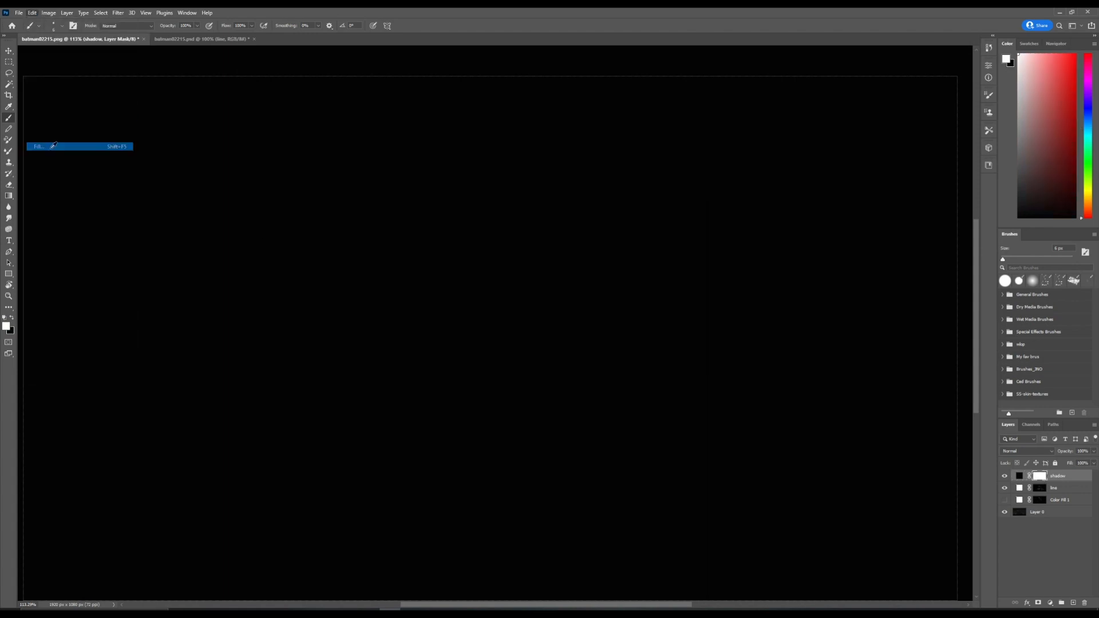
{"action": "left_click", "coordinate": [300, 93]}
Paint white with an enlarged brush on the shadow layer's mask, over the lower face area of Batman's cowl.
{"action": "key", "text": "b"}
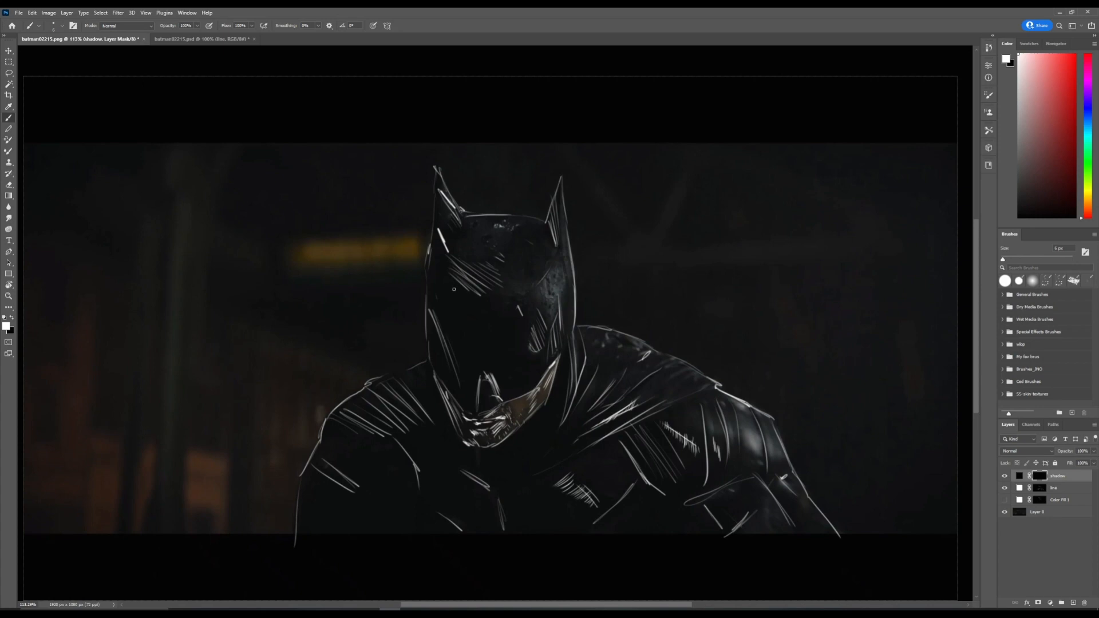
{"action": "key", "text": "bracketright"}
{"action": "key", "text": "bracketright"}
{"action": "key", "text": "bracketright"}
{"action": "key", "text": "bracketright"}
{"action": "key", "text": "bracketright"}
{"action": "key", "text": "bracketright"}
{"action": "key", "text": "bracketright"}
{"action": "mouse_move", "coordinate": [461, 352]}
{"action": "left_mouse_down"}
{"action": "mouse_move", "coordinate": [467, 384]}
{"action": "mouse_move", "coordinate": [475, 377]}
{"action": "mouse_move", "coordinate": [471, 400]}
{"action": "mouse_move", "coordinate": [451, 350]}
{"action": "mouse_move", "coordinate": [452, 380]}
{"action": "mouse_move", "coordinate": [451, 331]}
{"action": "mouse_move", "coordinate": [469, 370]}
{"action": "mouse_move", "coordinate": [486, 365]}
{"action": "mouse_move", "coordinate": [475, 353]}
{"action": "mouse_move", "coordinate": [515, 382]}
{"action": "mouse_move", "coordinate": [512, 338]}
{"action": "mouse_move", "coordinate": [485, 357]}
{"action": "mouse_move", "coordinate": [482, 342]}
{"action": "mouse_move", "coordinate": [440, 324]}
{"action": "left_mouse_up"}
{"action": "key", "text": "bracketright"}
{"action": "key", "text": "bracketright"}
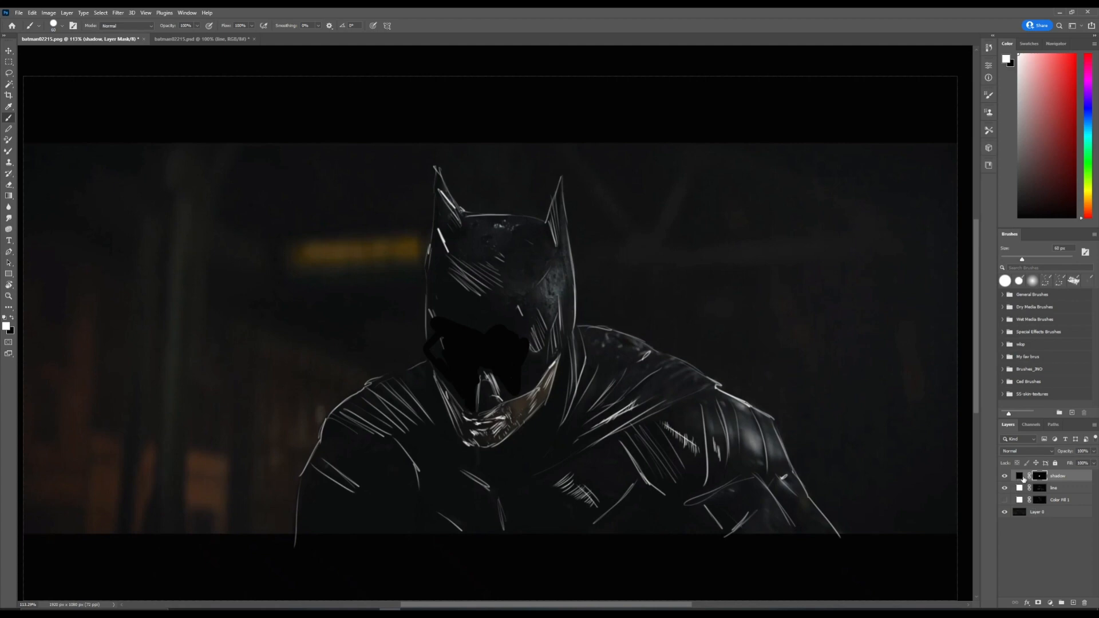
Change the shadow layer's fill color to white, RGB 255, 255, 255.
{"action": "double_click", "coordinate": [1019, 476]}
{"action": "mouse_move", "coordinate": [805, 166]}
{"action": "left_mouse_down"}
{"action": "mouse_move", "coordinate": [796, 117]}
{"action": "mouse_move", "coordinate": [779, 107]}
{"action": "left_mouse_up"}
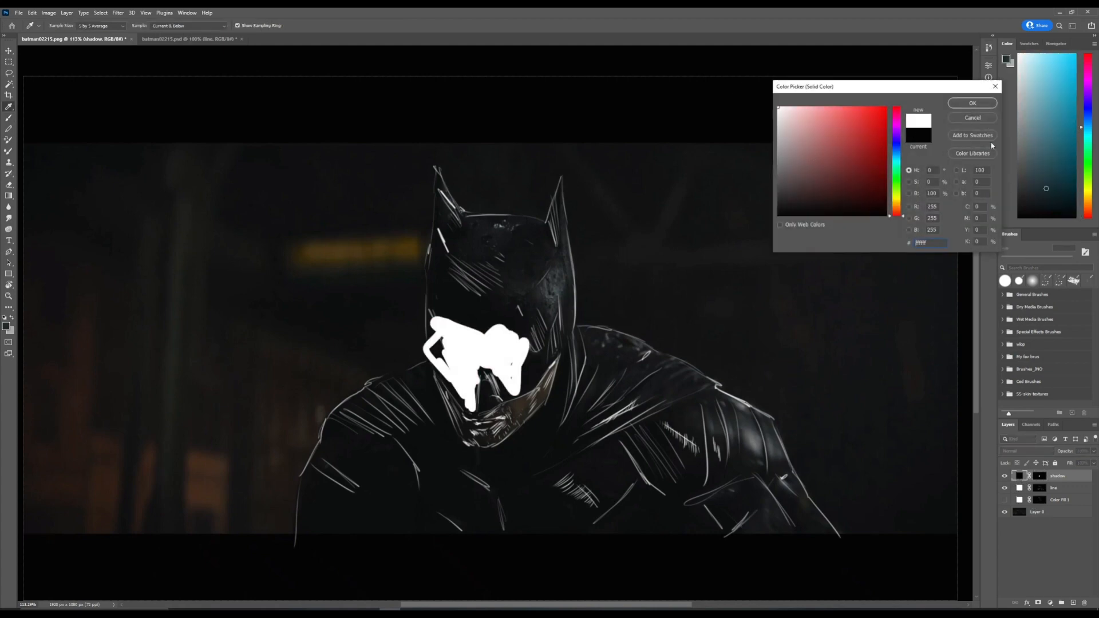
{"action": "left_click", "coordinate": [971, 104]}
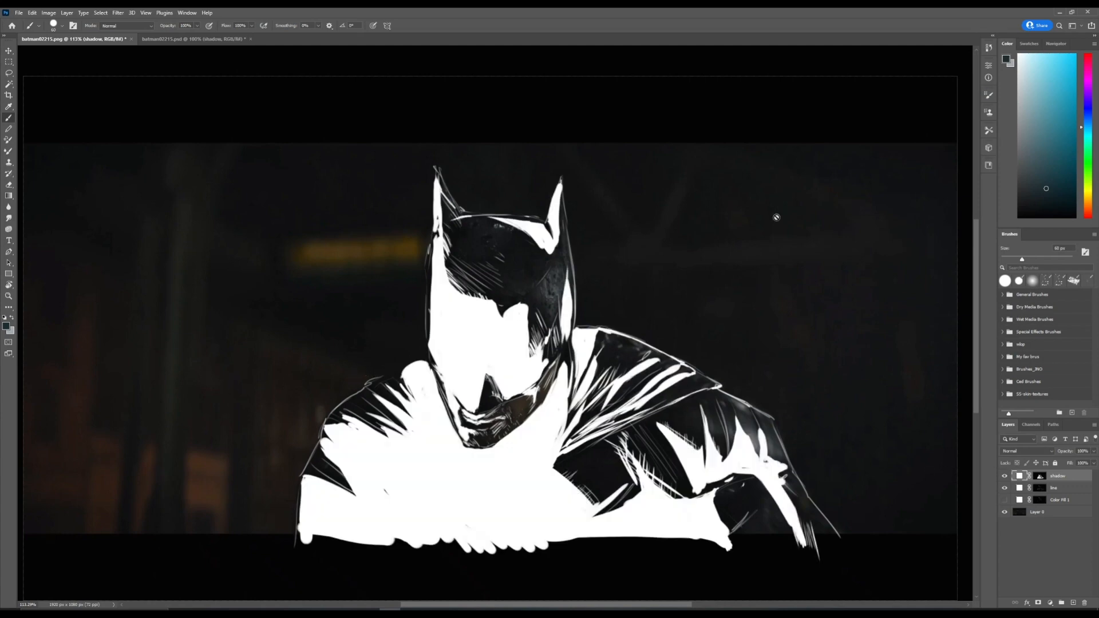
Set the fill colors of the shadow layer and the line layer to black, 000000.
{"action": "double_click", "coordinate": [1019, 476]}
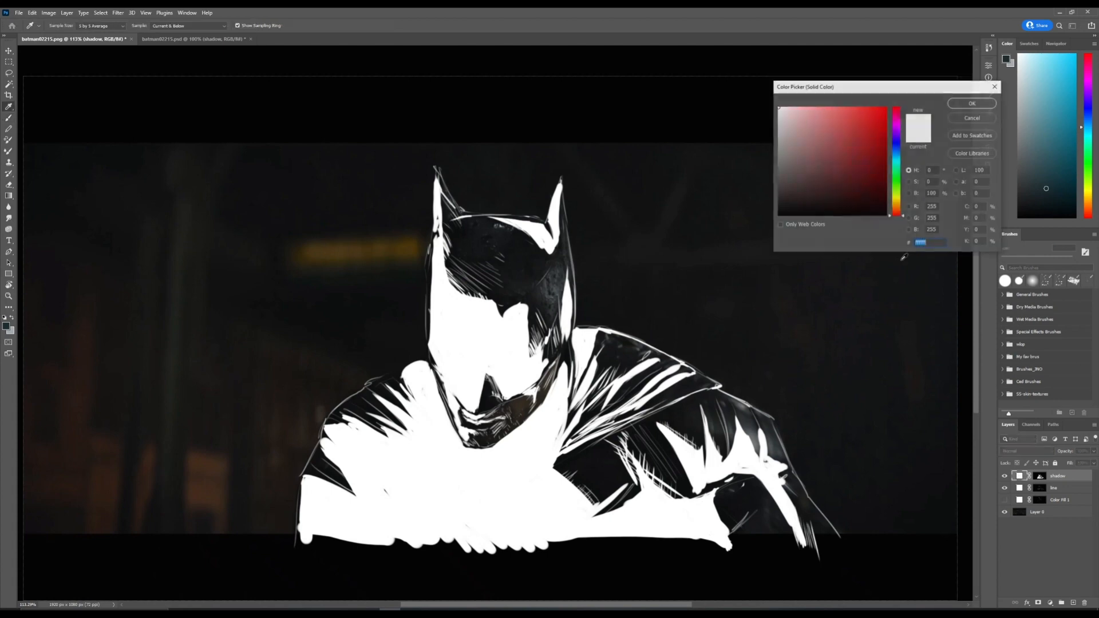
{"action": "type", "text": "000000"}
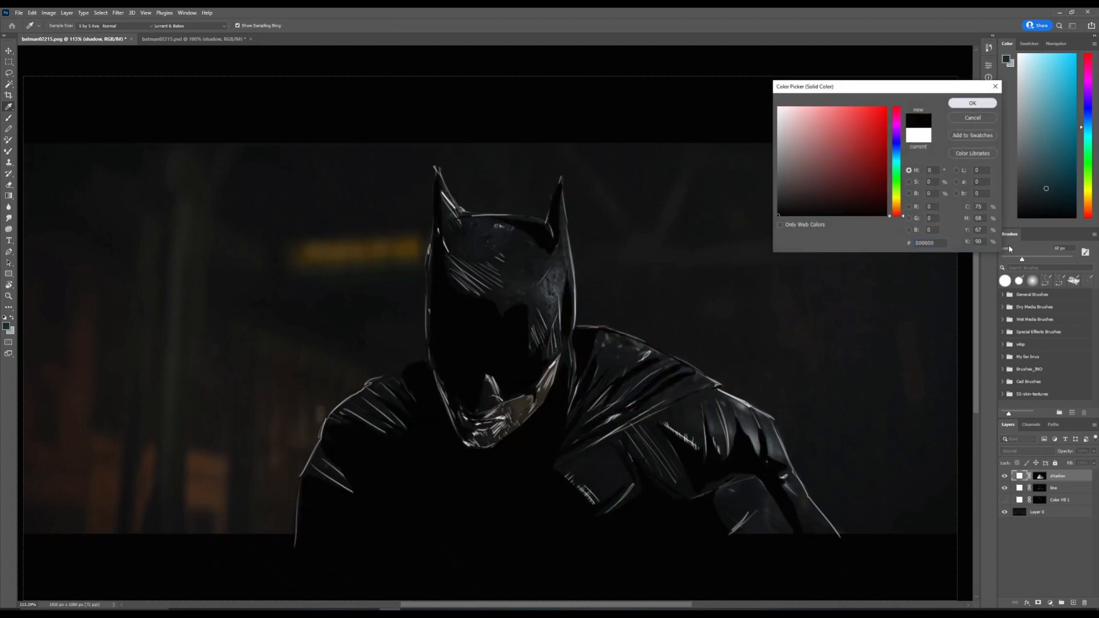
{"action": "key", "text": "Return"}
{"action": "double_click", "coordinate": [1020, 488]}
{"action": "left_click", "coordinate": [718, 270]}
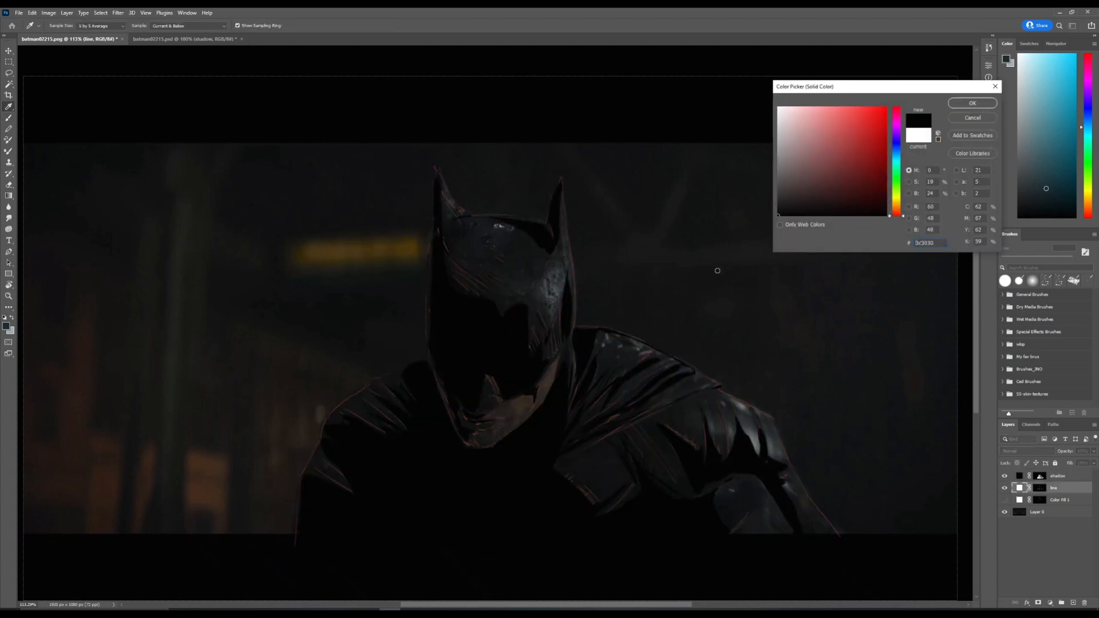
{"action": "type", "text": "000000"}
{"action": "left_click", "coordinate": [964, 104]}
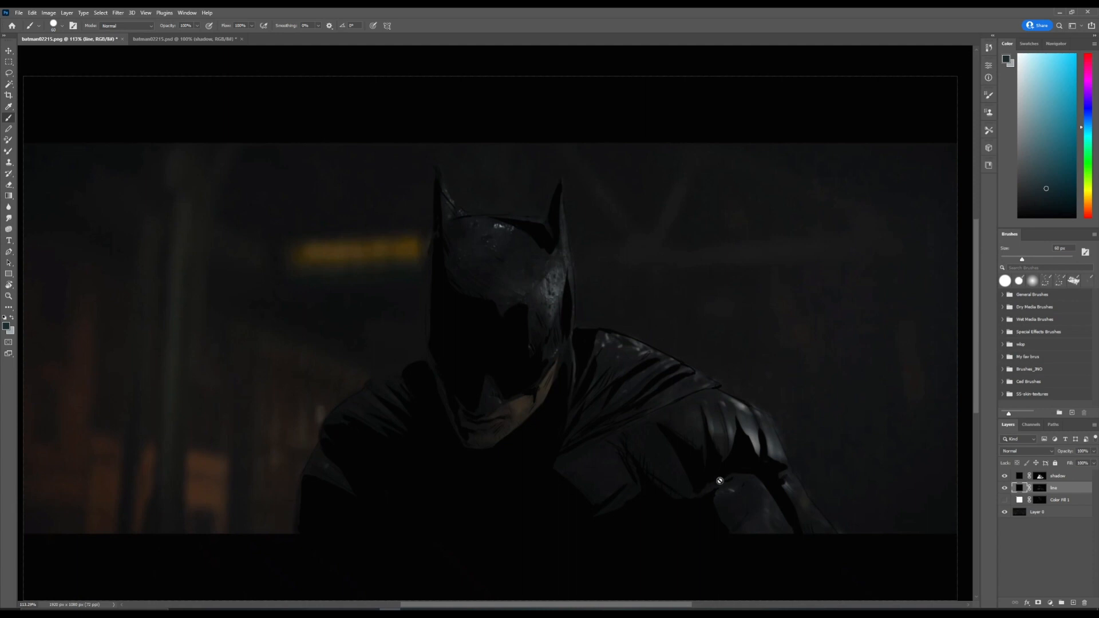
Delete the hidden Color Fill 1 layer and add an empty layer named color below the line layer.
{"action": "left_click", "coordinate": [1018, 502]}
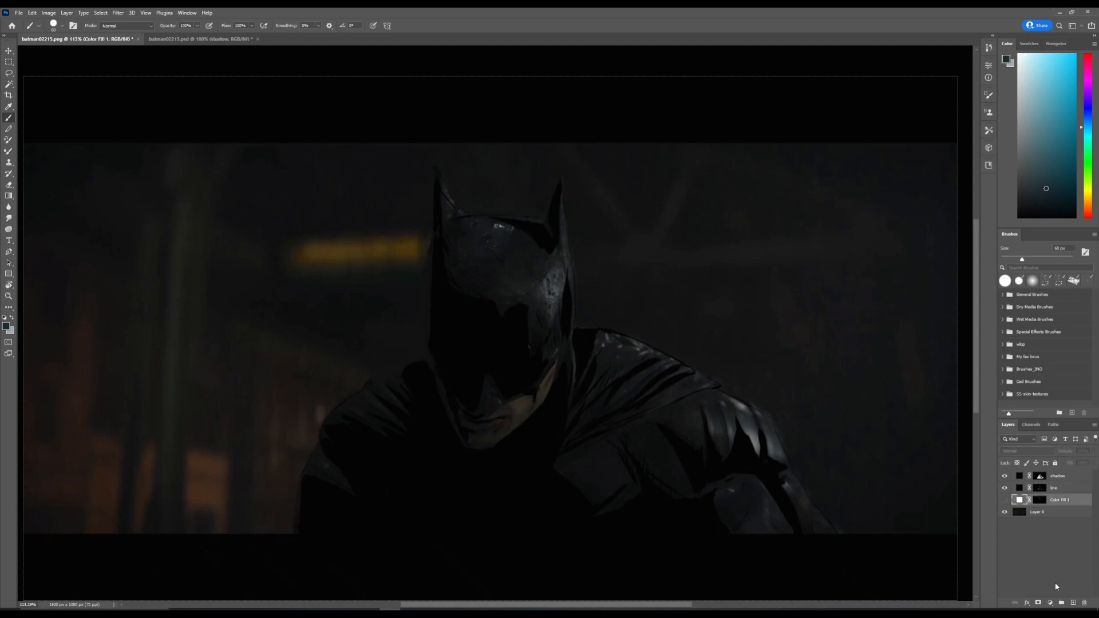
{"action": "left_click", "coordinate": [1072, 604]}
{"action": "left_click", "coordinate": [1063, 512]}
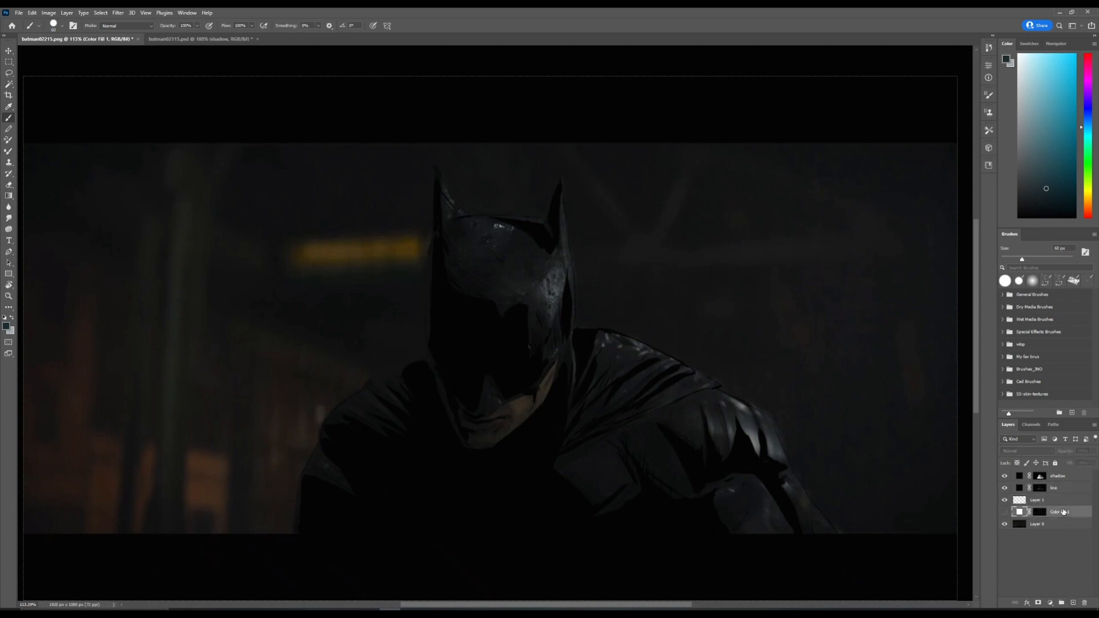
{"action": "key", "text": "Delete"}
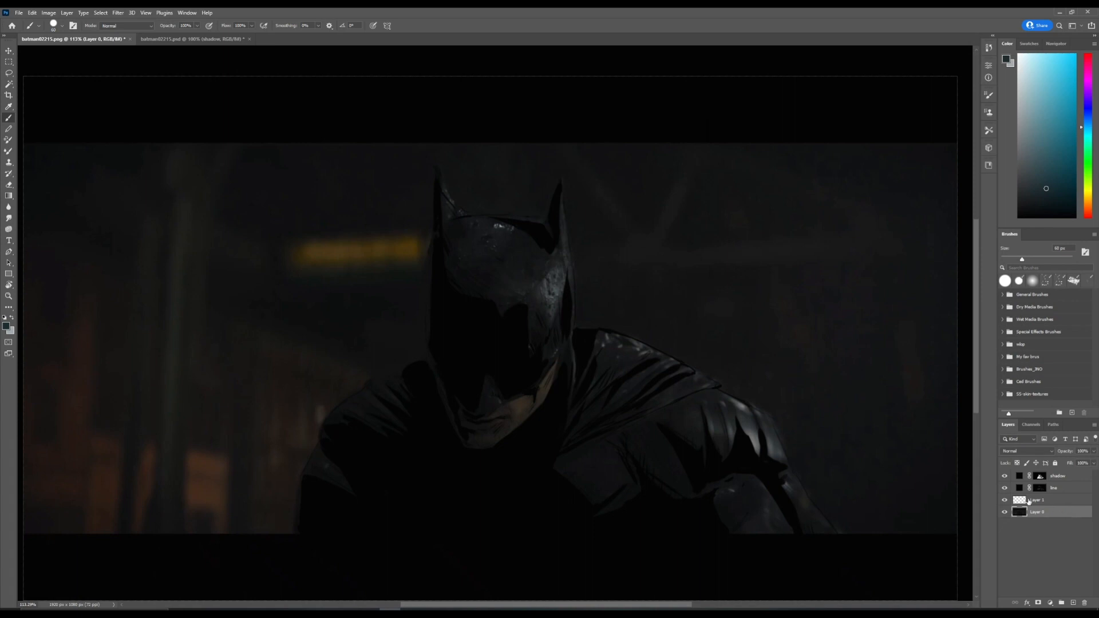
{"action": "double_click", "coordinate": [1037, 500]}
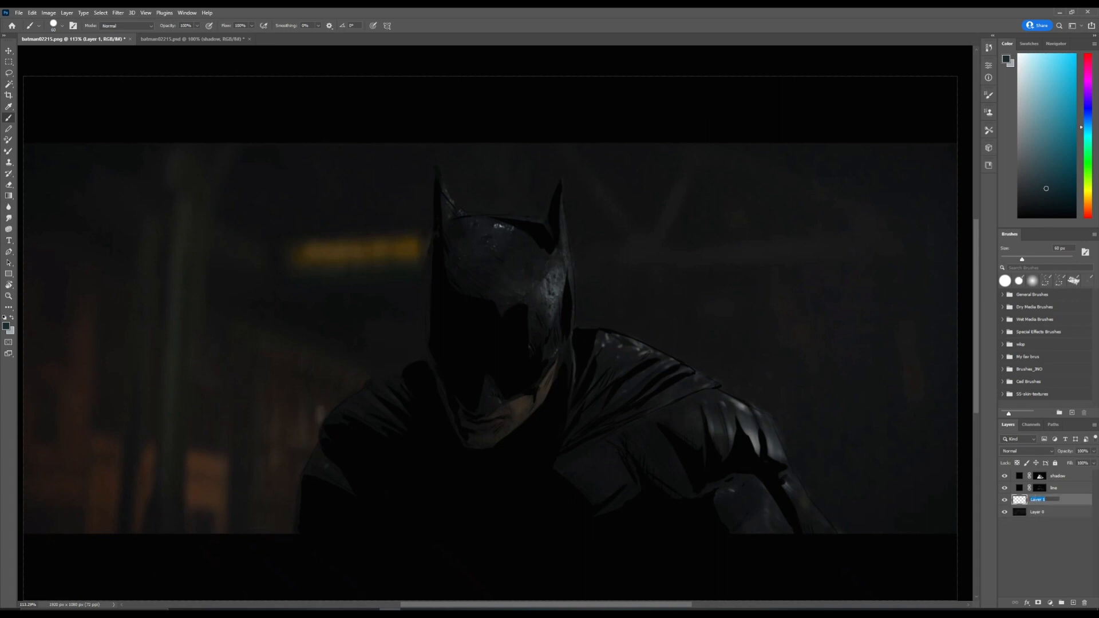
{"action": "type", "text": "color"}
{"action": "key", "text": "Return"}
Open the comic Batman wallpaper as a floating reference and sample the blue-grey of its cowl.
{"action": "left_click", "coordinate": [226, 613]}
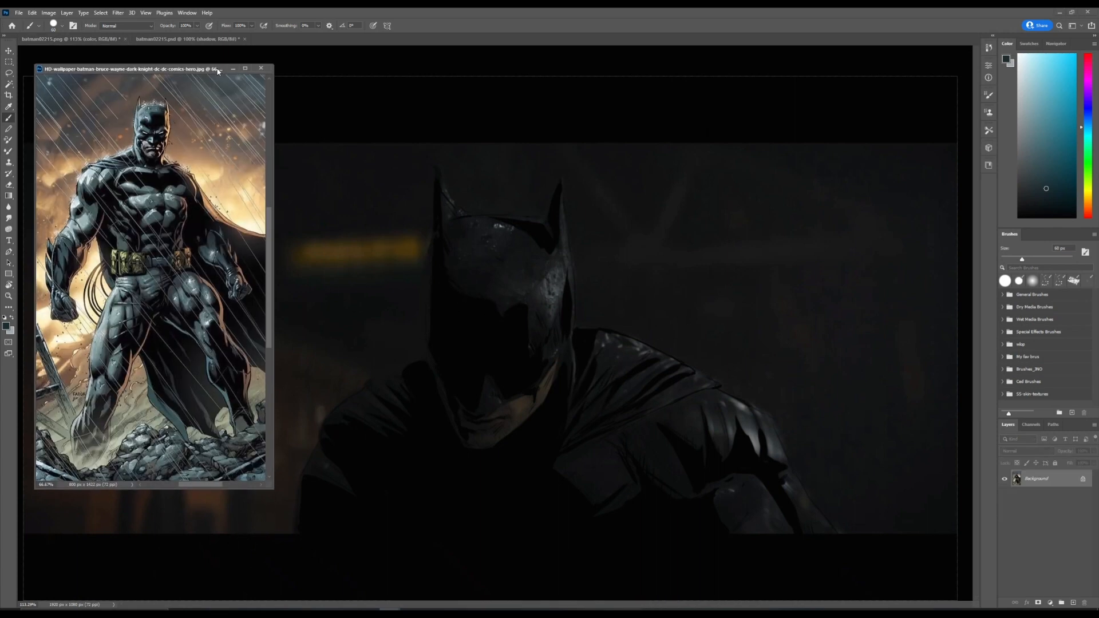
{"action": "left_click", "coordinate": [661, 452]}
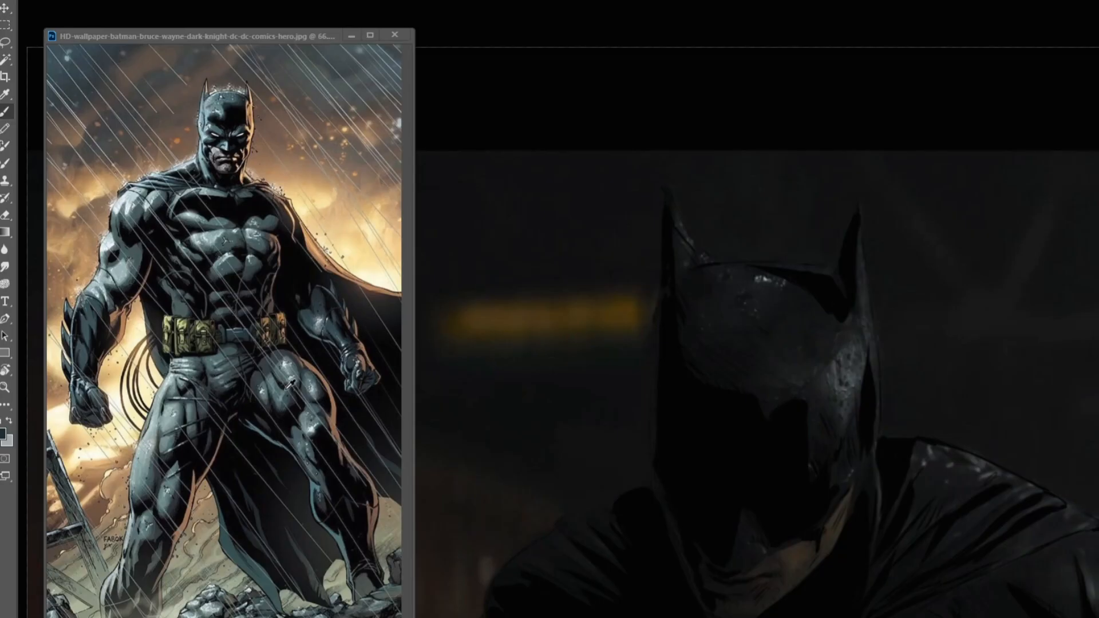
{"action": "left_click", "coordinate": [223, 98]}
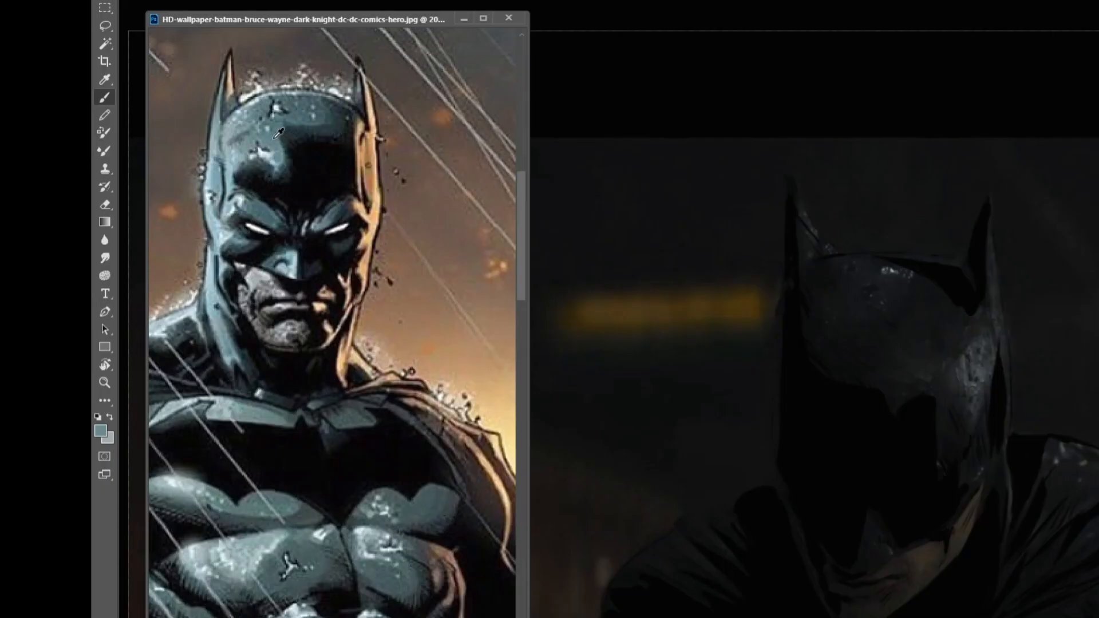
Paint Batman's cowl with the sampled blue-grey on the color layer and its side edge with a lighter tone sampled from the reference.
{"action": "left_click", "coordinate": [859, 347]}
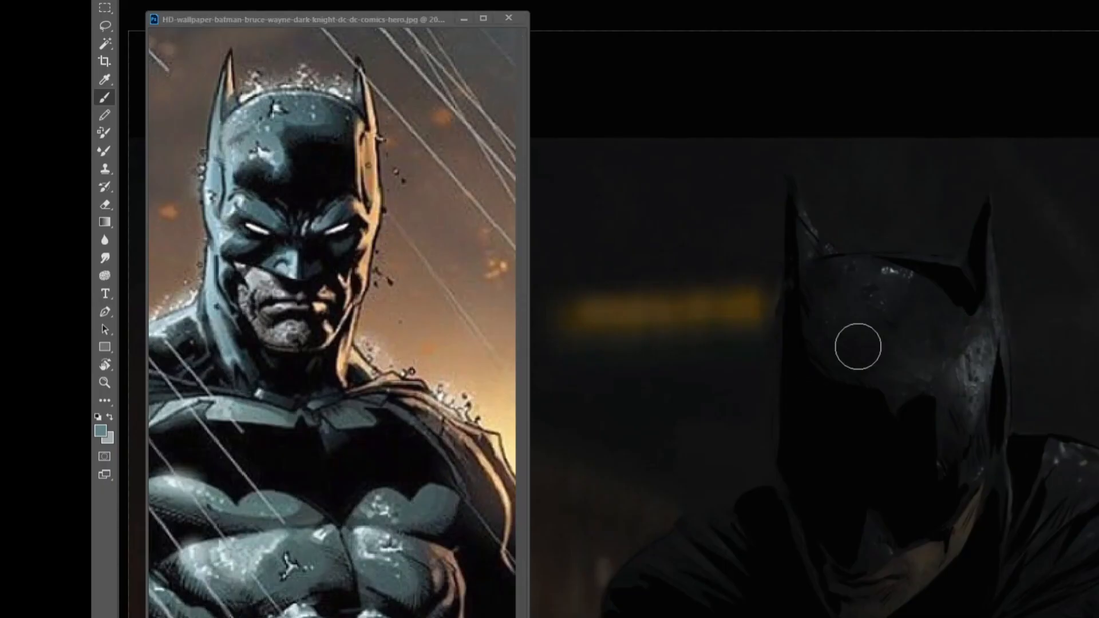
{"action": "mouse_move", "coordinate": [866, 373]}
{"action": "left_mouse_down"}
{"action": "mouse_move", "coordinate": [811, 321]}
{"action": "mouse_move", "coordinate": [862, 386]}
{"action": "mouse_move", "coordinate": [889, 352]}
{"action": "mouse_move", "coordinate": [895, 412]}
{"action": "mouse_move", "coordinate": [952, 327]}
{"action": "mouse_move", "coordinate": [949, 296]}
{"action": "mouse_move", "coordinate": [902, 298]}
{"action": "left_mouse_up"}
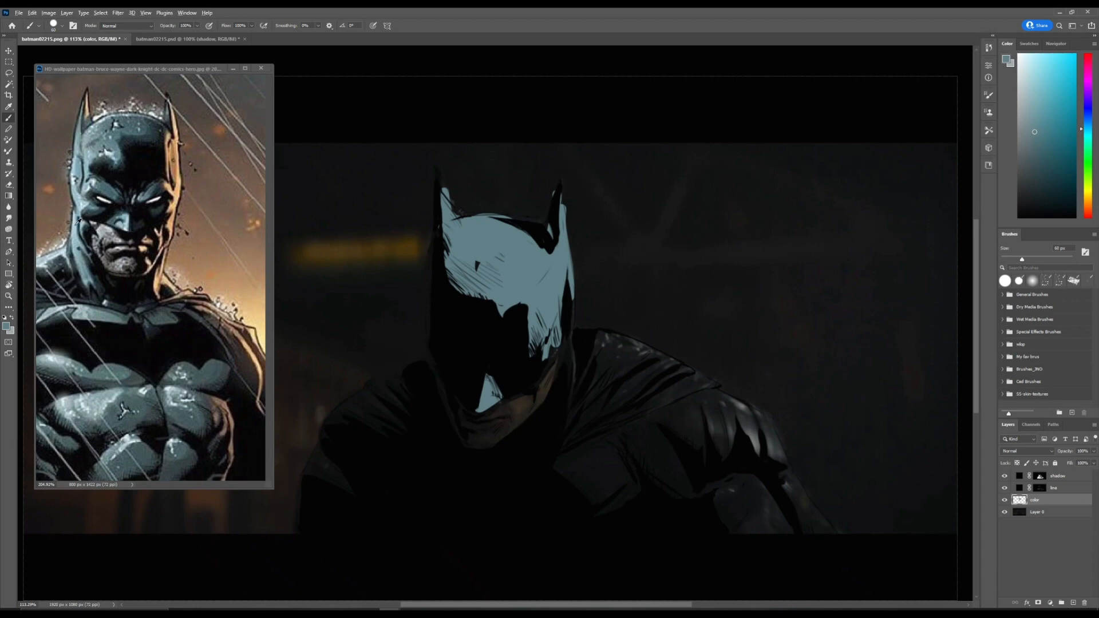
{"action": "left_click", "coordinate": [78, 221], "text": "alt"}
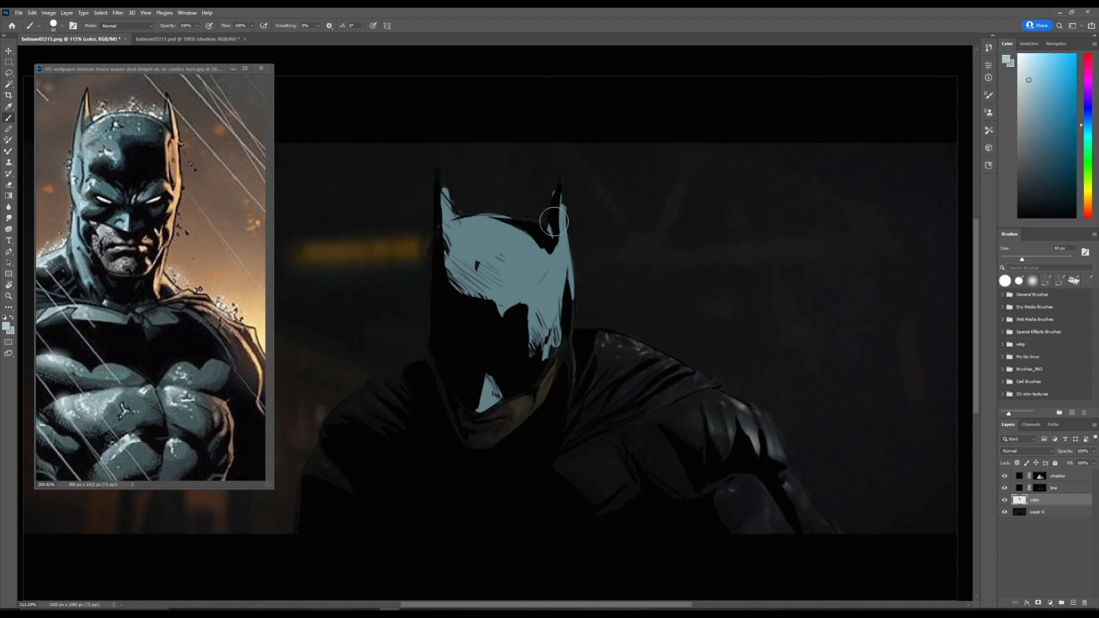
{"action": "mouse_move", "coordinate": [562, 260]}
{"action": "left_mouse_down"}
{"action": "mouse_move", "coordinate": [558, 218]}
{"action": "mouse_move", "coordinate": [570, 323]}
{"action": "left_mouse_up"}
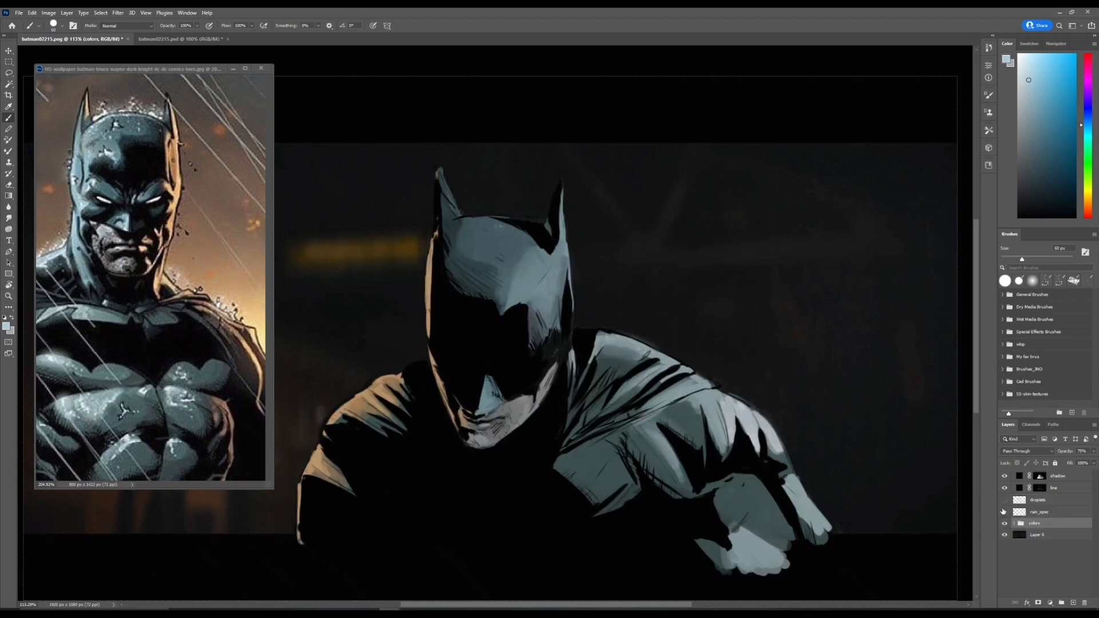
Expand the colors group and compare its painting stages by hiding Layer 3 and Layer 2 and showing Layer 2 again.
{"action": "left_click", "coordinate": [1015, 524]}
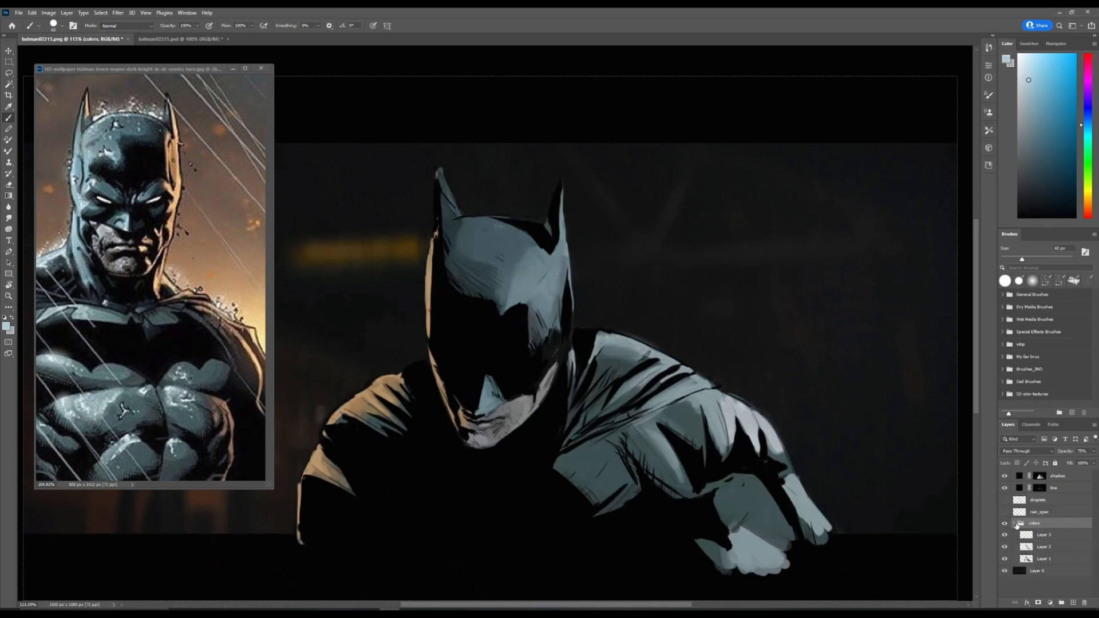
{"action": "left_click", "coordinate": [1004, 535]}
{"action": "left_click", "coordinate": [1005, 547]}
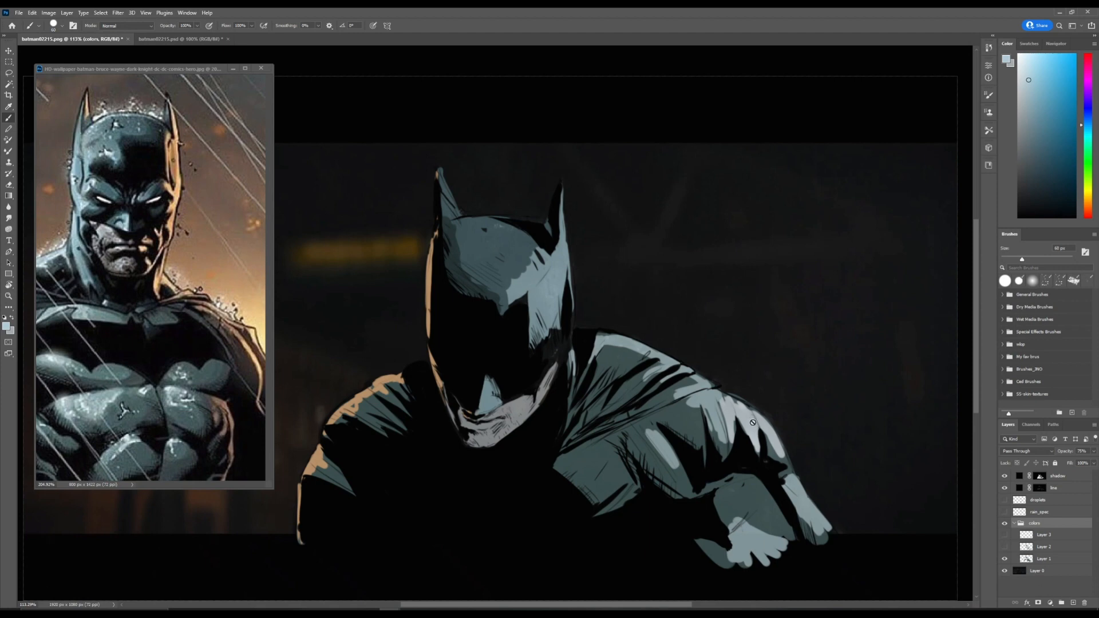
{"action": "left_click", "coordinate": [1073, 558]}
{"action": "key", "text": "bracketleft"}
{"action": "key", "text": "bracketleft"}
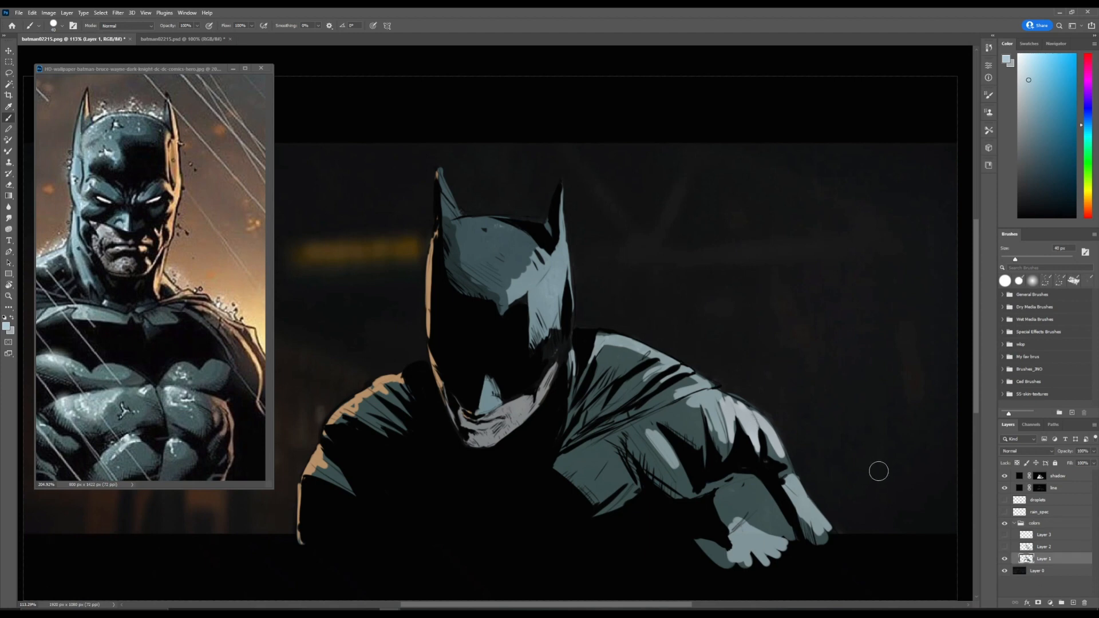
{"action": "left_click", "coordinate": [1005, 547]}
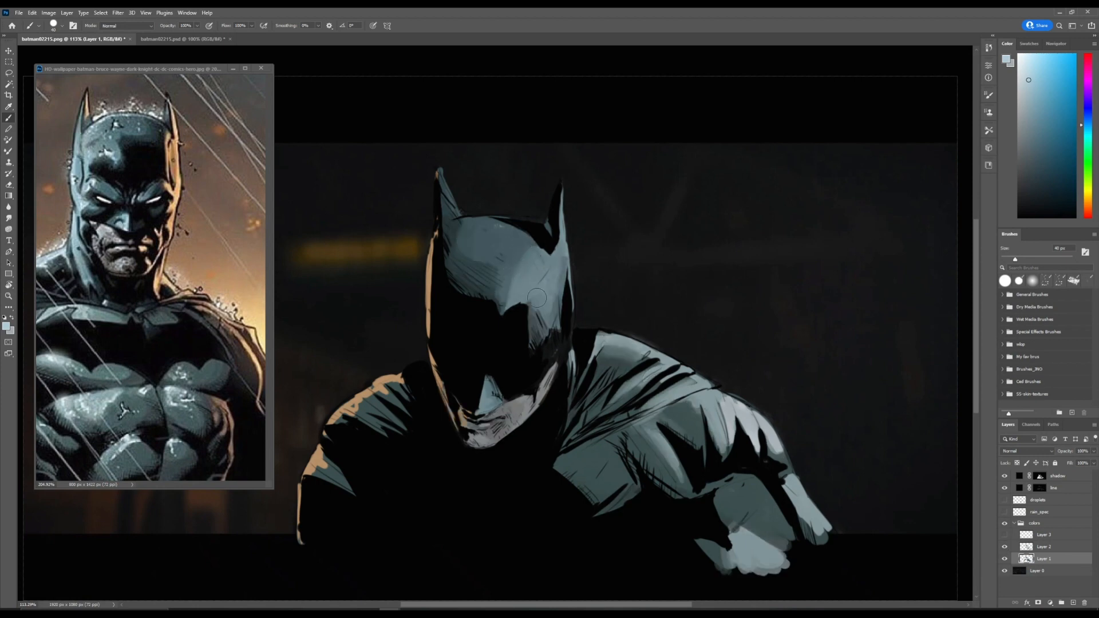
Review the available brush presets and test the current hard round brush with a dab in the background beside the cowl.
{"action": "right_click", "coordinate": [652, 294]}
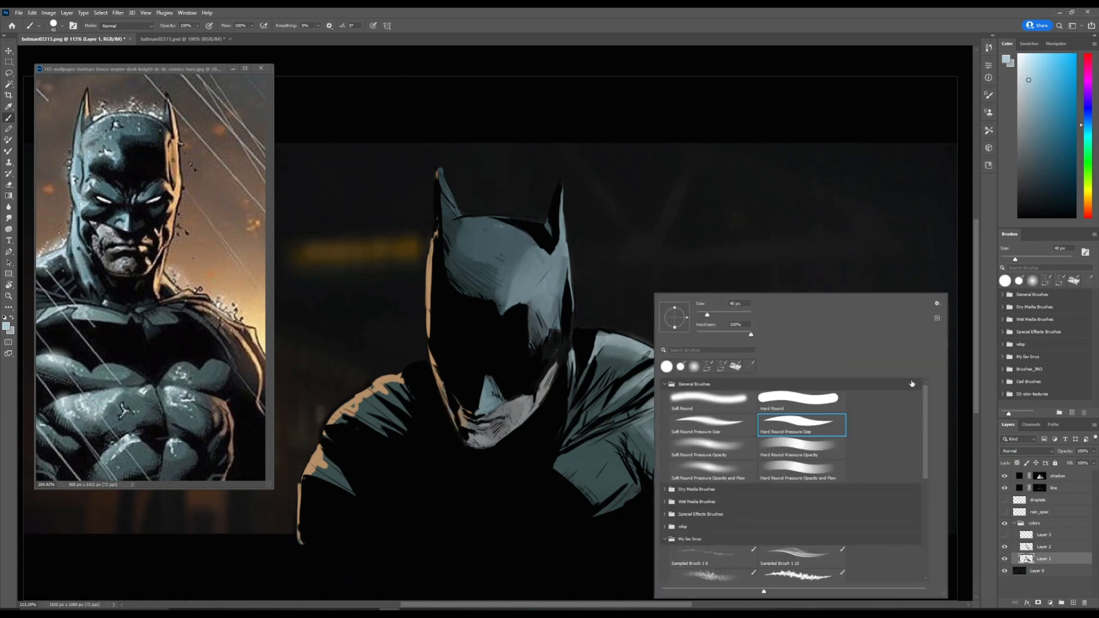
{"action": "scroll", "coordinate": [810, 462], "scroll_direction": "down", "scroll_amount": 1}
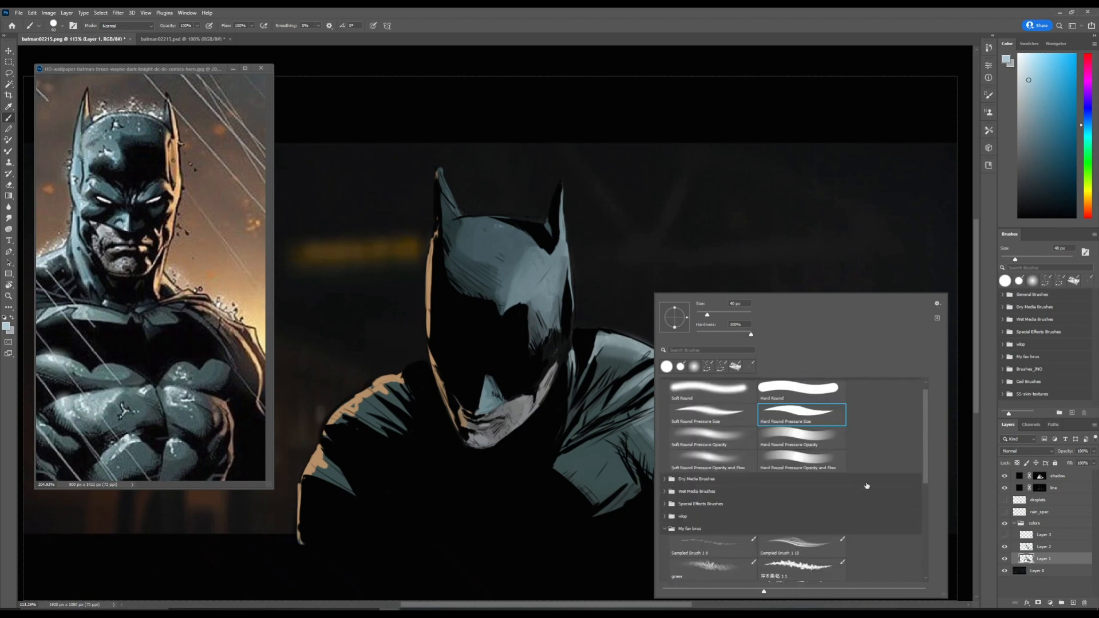
{"action": "scroll", "coordinate": [867, 485], "scroll_direction": "down", "scroll_amount": 1}
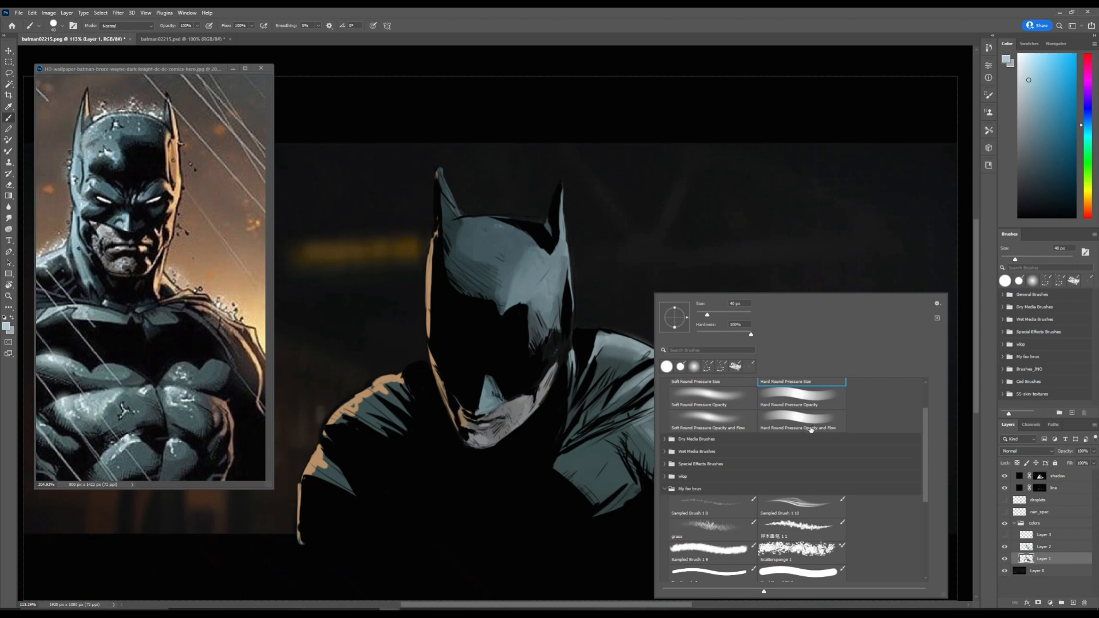
{"action": "left_click", "coordinate": [647, 194]}
{"action": "left_click", "coordinate": [648, 196]}
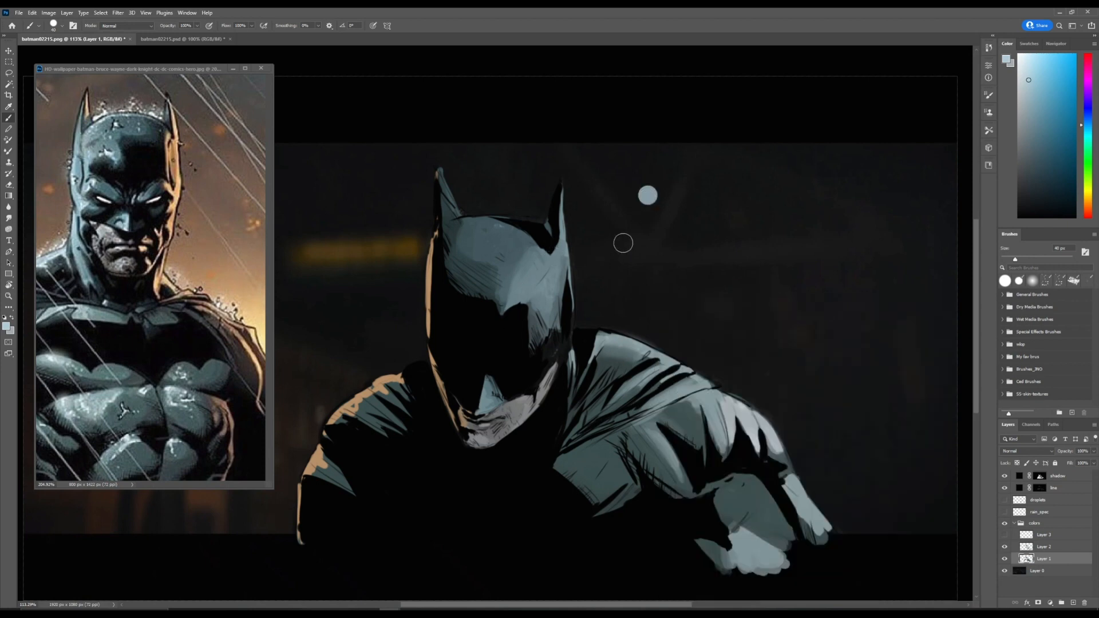
Show and select the rain_spec layer, and turn on the visibility of the droplets layer.
{"action": "left_click", "coordinate": [1005, 513]}
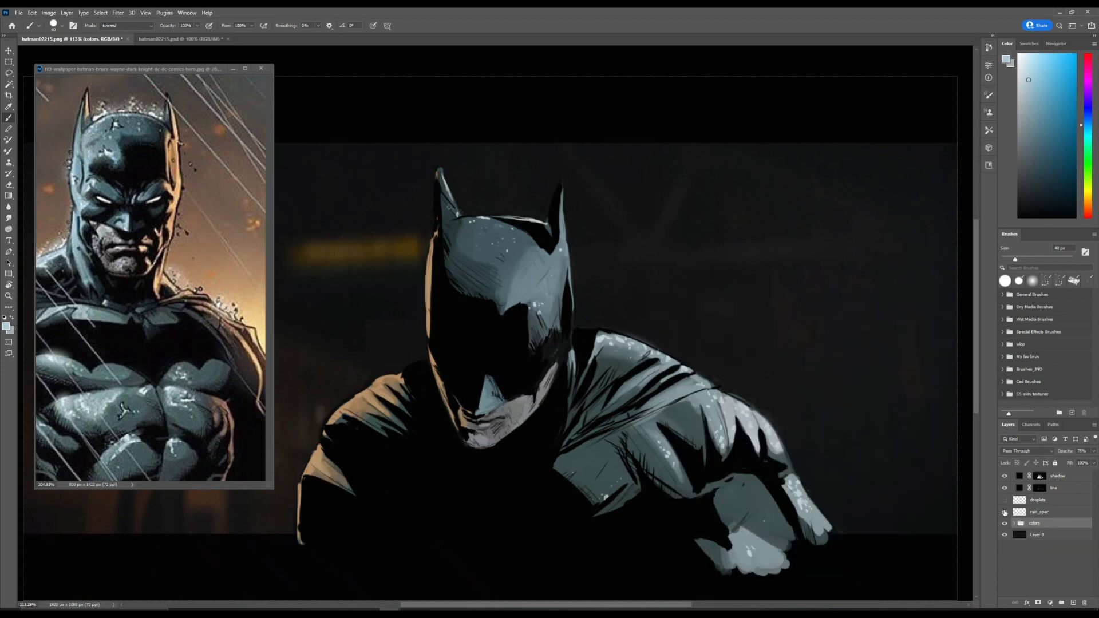
{"action": "left_click", "coordinate": [1038, 513]}
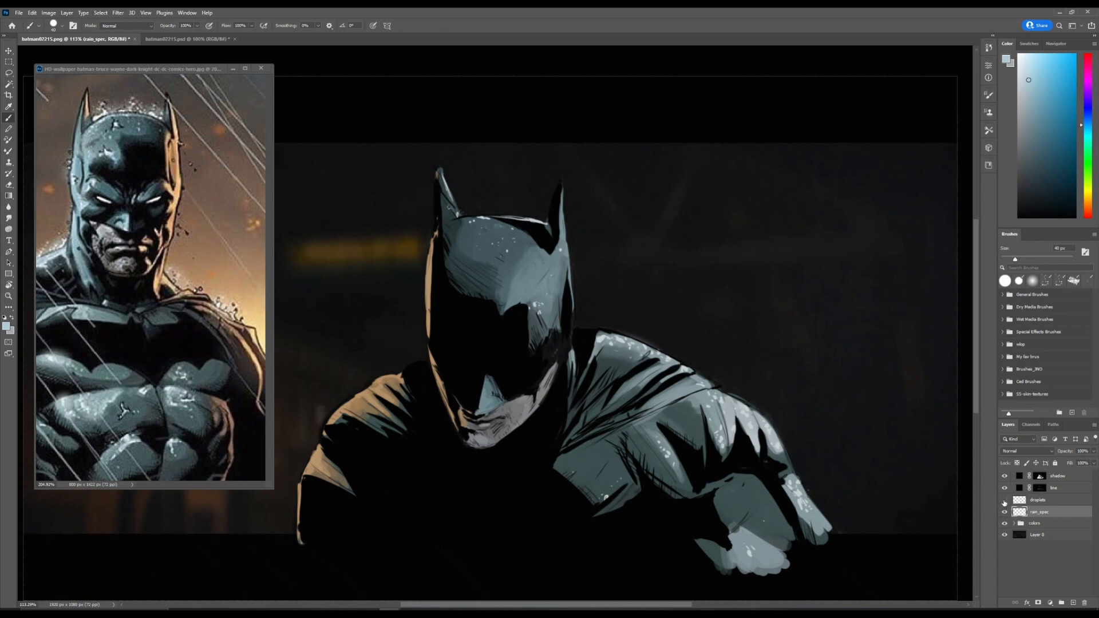
{"action": "left_click", "coordinate": [1004, 501]}
{"action": "left_click", "coordinate": [1004, 501]}
{"action": "left_click", "coordinate": [1005, 501]}
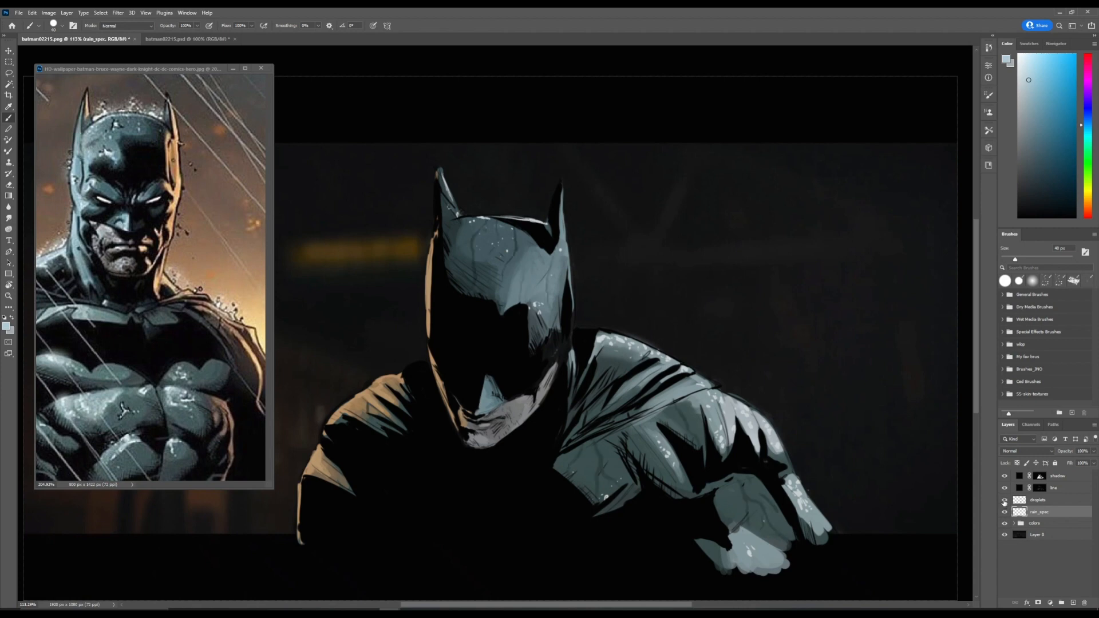
Move the floating reference image off the painting and toggle the ENV group's visibility to compare the painted background.
{"action": "key", "text": "z"}
{"action": "left_click_drag", "start_coordinate": [587, 237], "coordinate": [578, 235]}
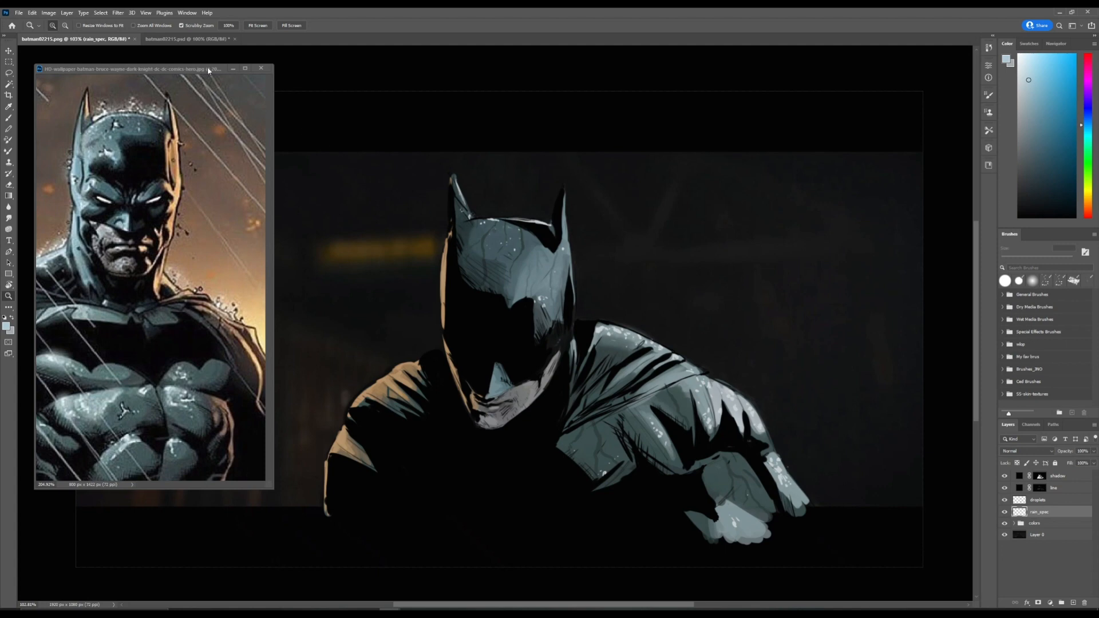
{"action": "left_click_drag", "start_coordinate": [217, 72], "coordinate": [171, 38]}
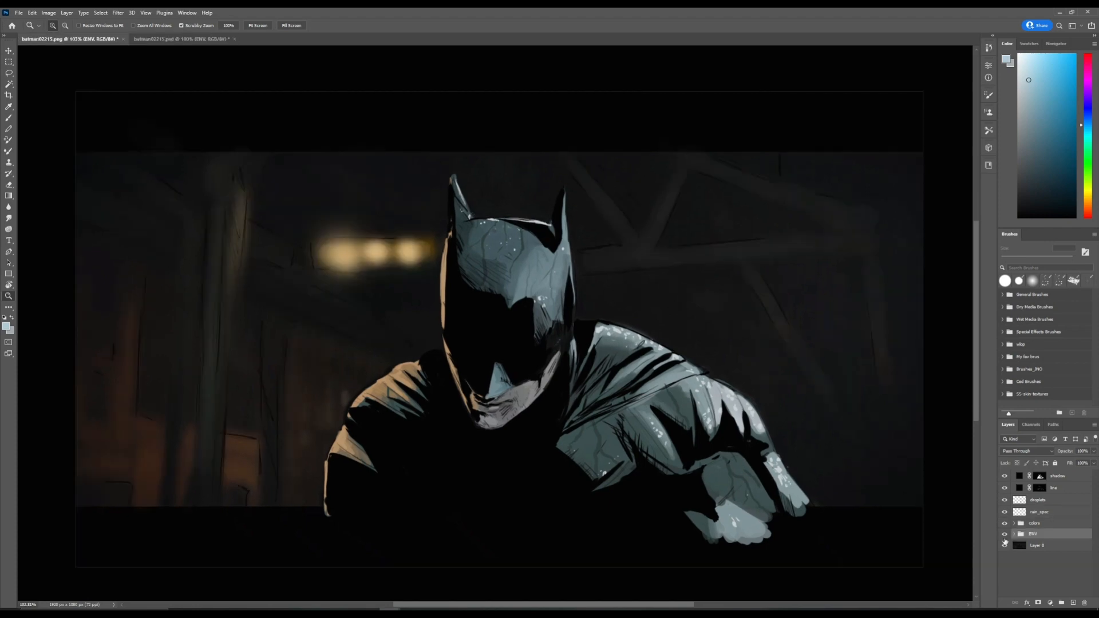
{"action": "left_click", "coordinate": [1005, 536]}
{"action": "left_click", "coordinate": [1005, 537]}
Save a copy of the painting as the PNG batman02215 in ShotA's keyframes folder, using the large file size option.
{"action": "left_click", "coordinate": [20, 12]}
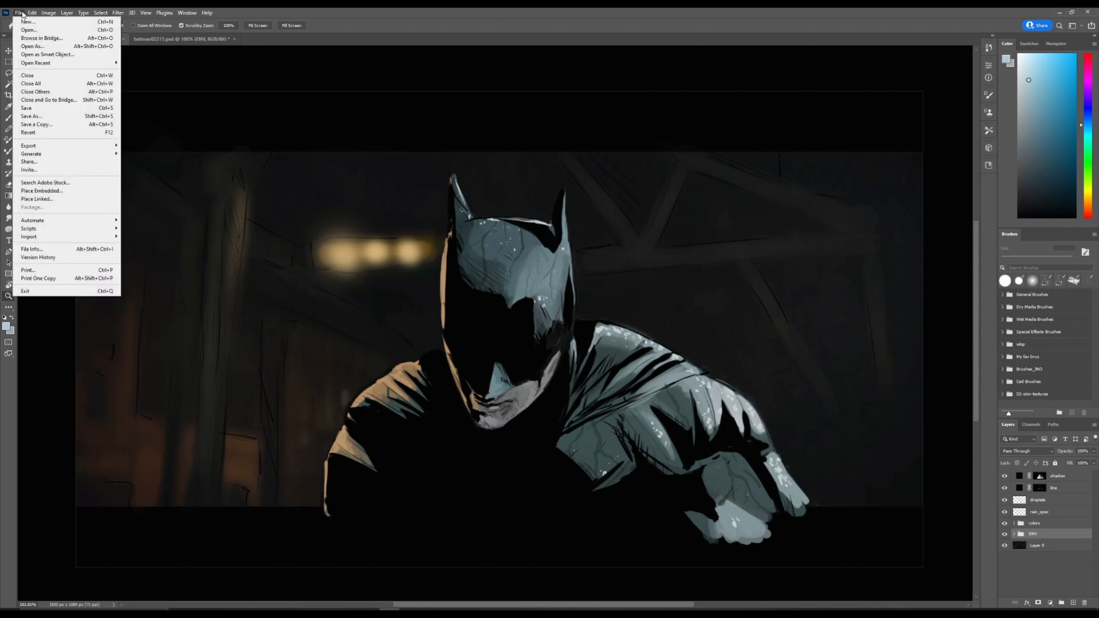
{"action": "left_click", "coordinate": [45, 116]}
{"action": "left_click", "coordinate": [234, 452]}
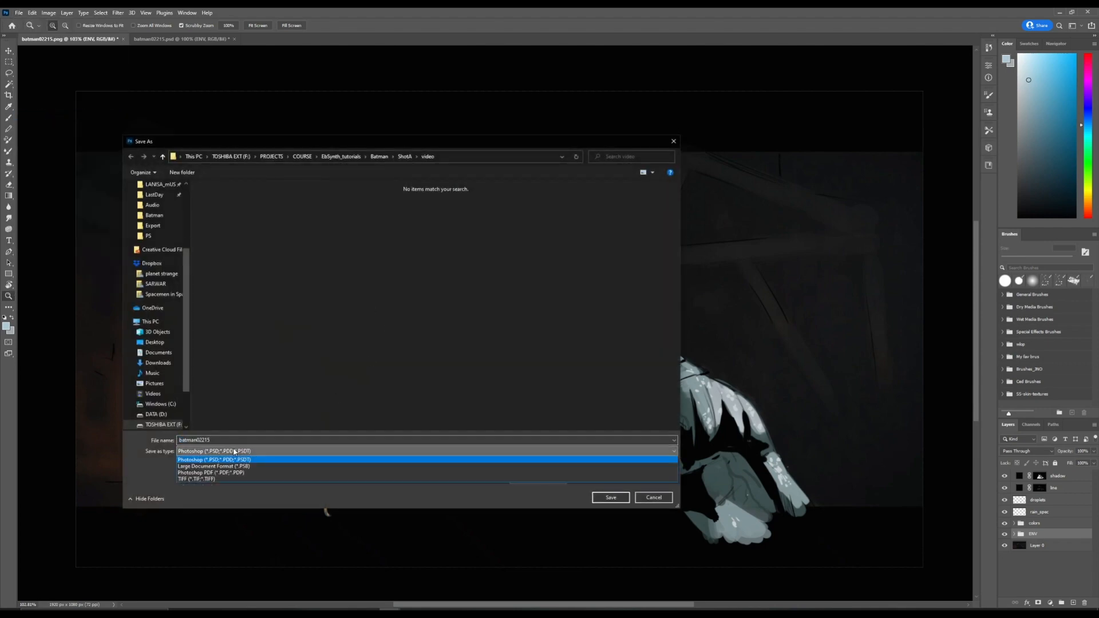
{"action": "left_click", "coordinate": [138, 476]}
{"action": "left_click", "coordinate": [540, 469]}
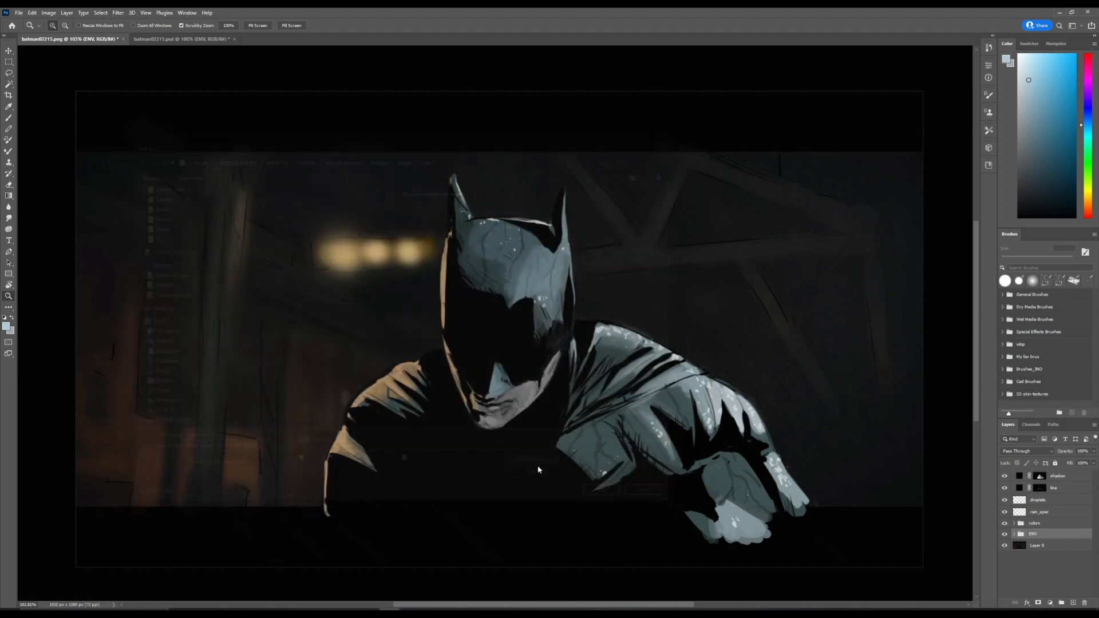
{"action": "left_click", "coordinate": [406, 157]}
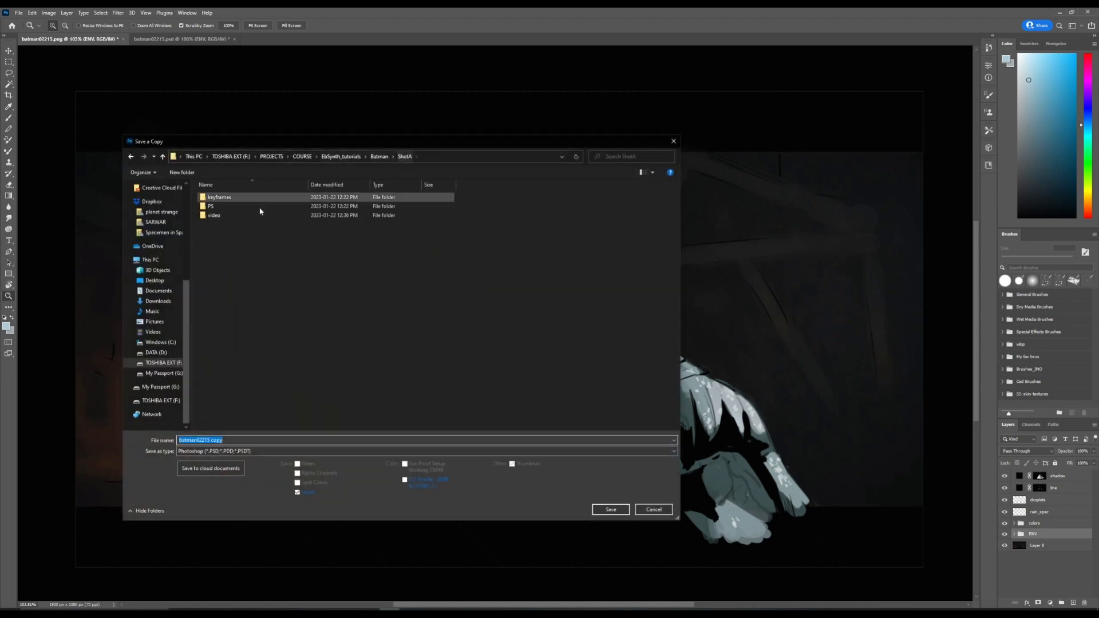
{"action": "double_click", "coordinate": [220, 198]}
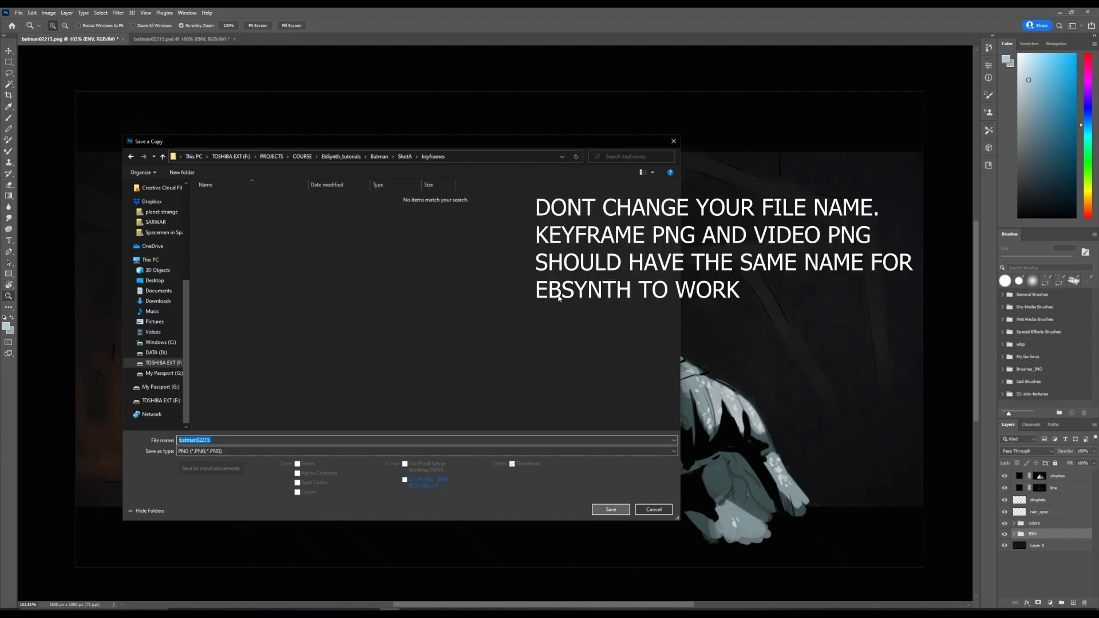
{"action": "key", "text": "Return"}
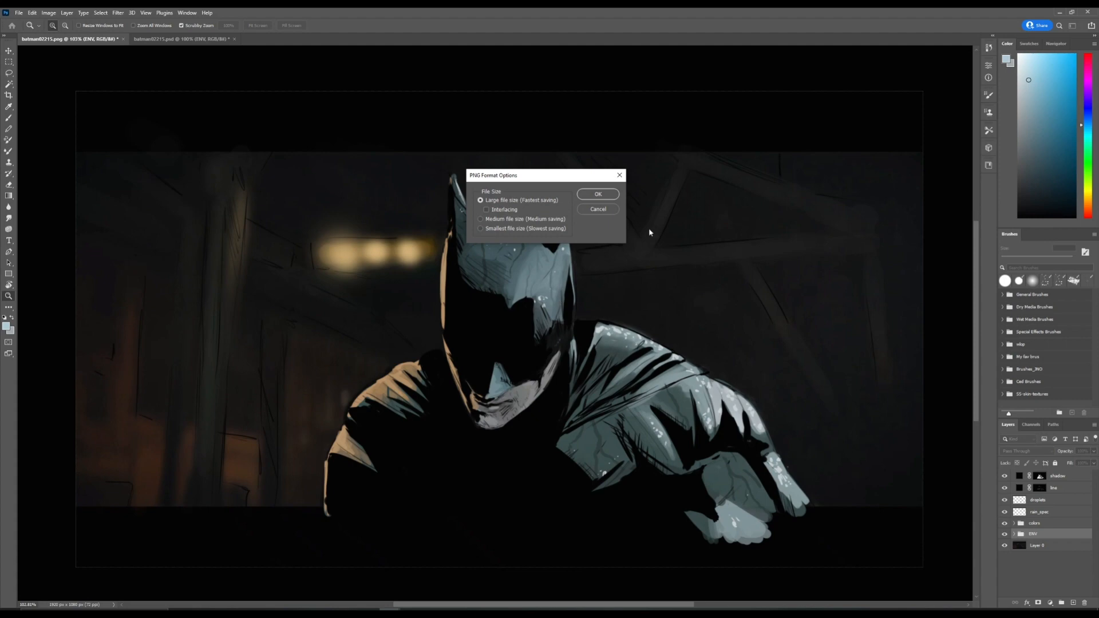
{"action": "left_click", "coordinate": [609, 196]}
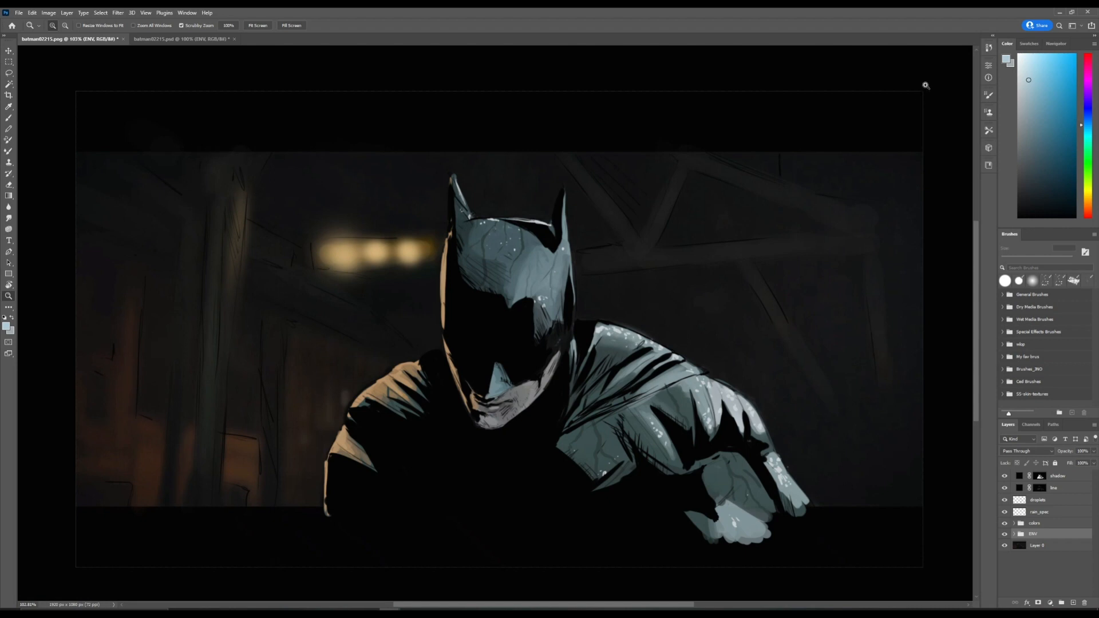
Switch to EbSynth and load the keyframes folder from ShotA as the project's keyframes.
{"action": "left_click", "coordinate": [1060, 11]}
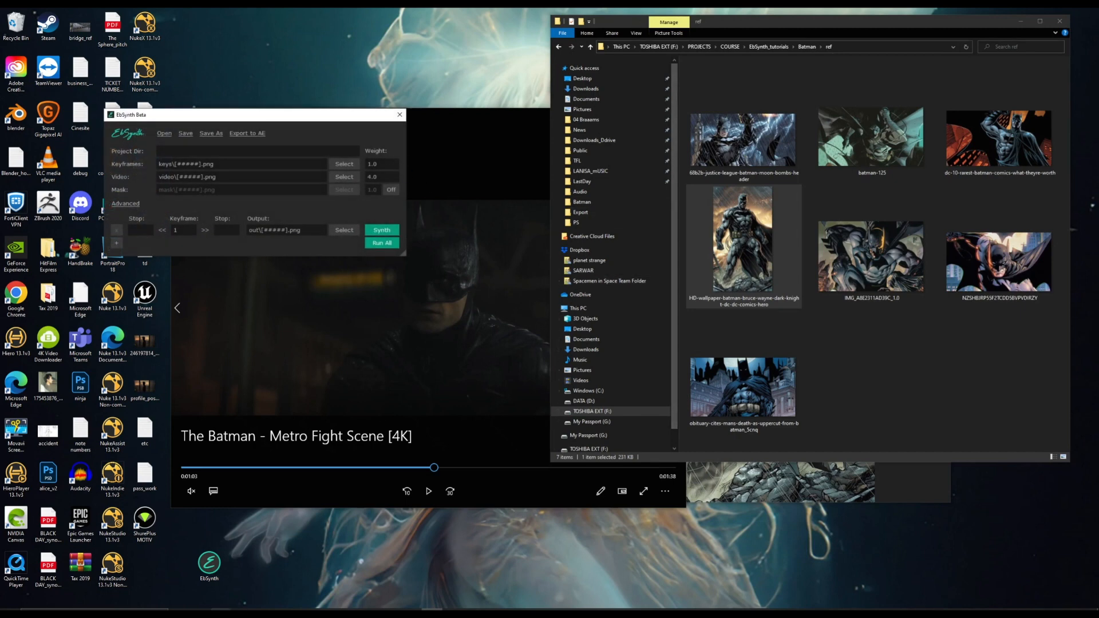
{"action": "left_click", "coordinate": [222, 614]}
{"action": "left_click", "coordinate": [252, 555]}
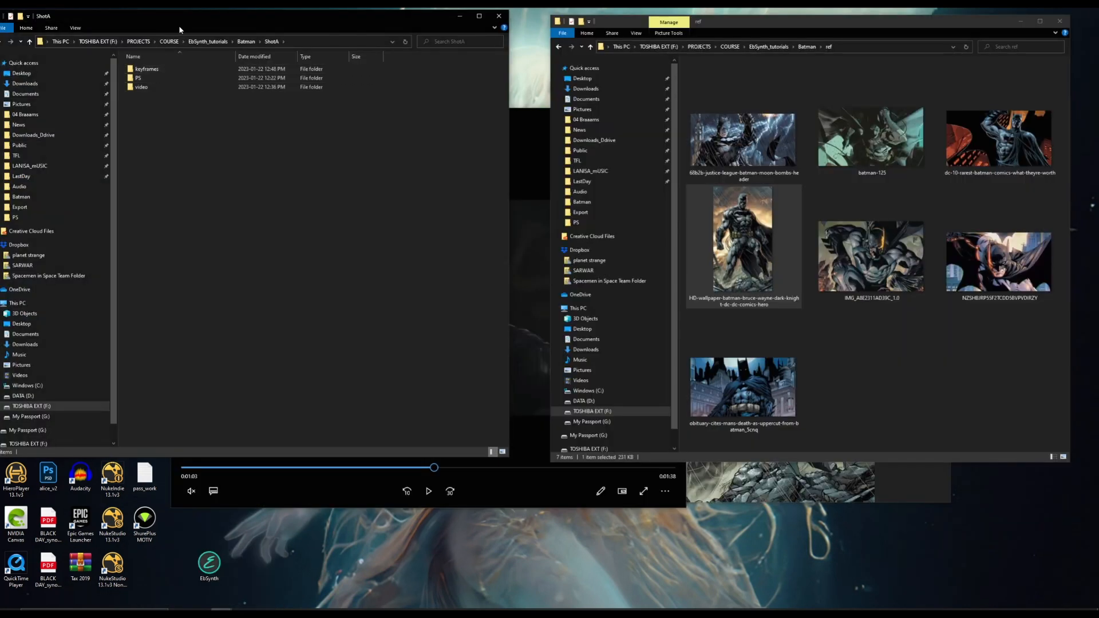
{"action": "left_click_drag", "start_coordinate": [191, 23], "coordinate": [637, 81]}
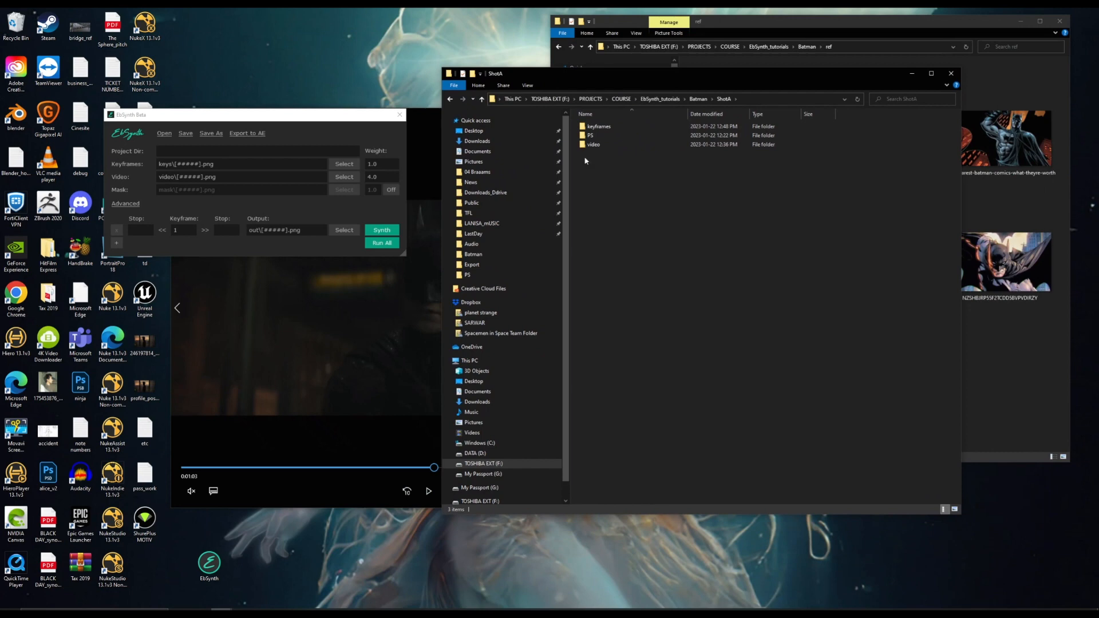
{"action": "double_click", "coordinate": [597, 127]}
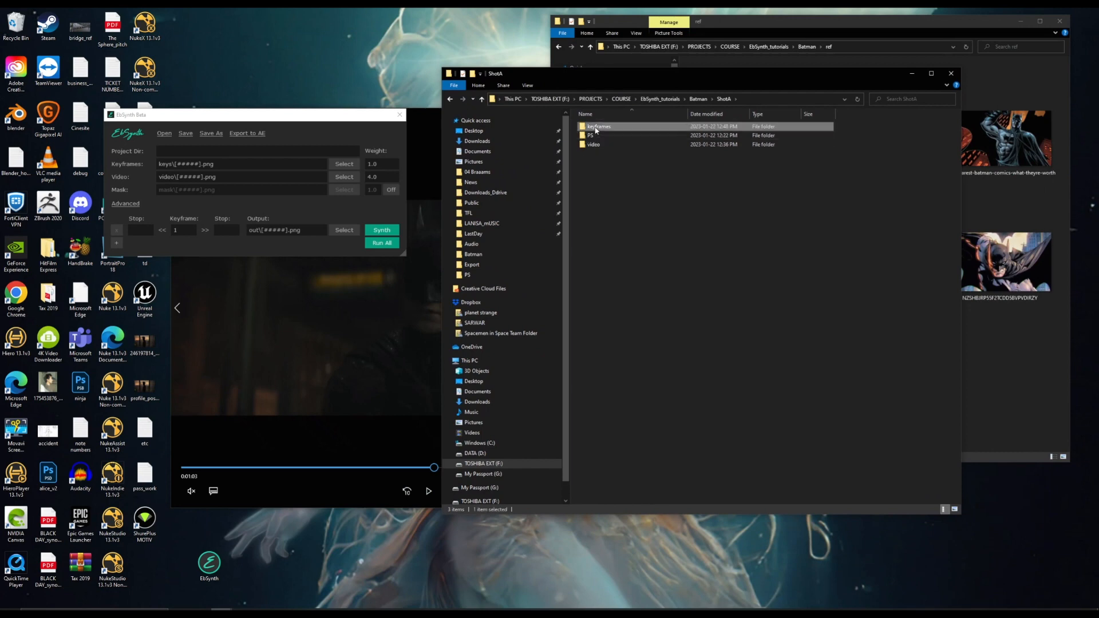
{"action": "left_click", "coordinate": [724, 99]}
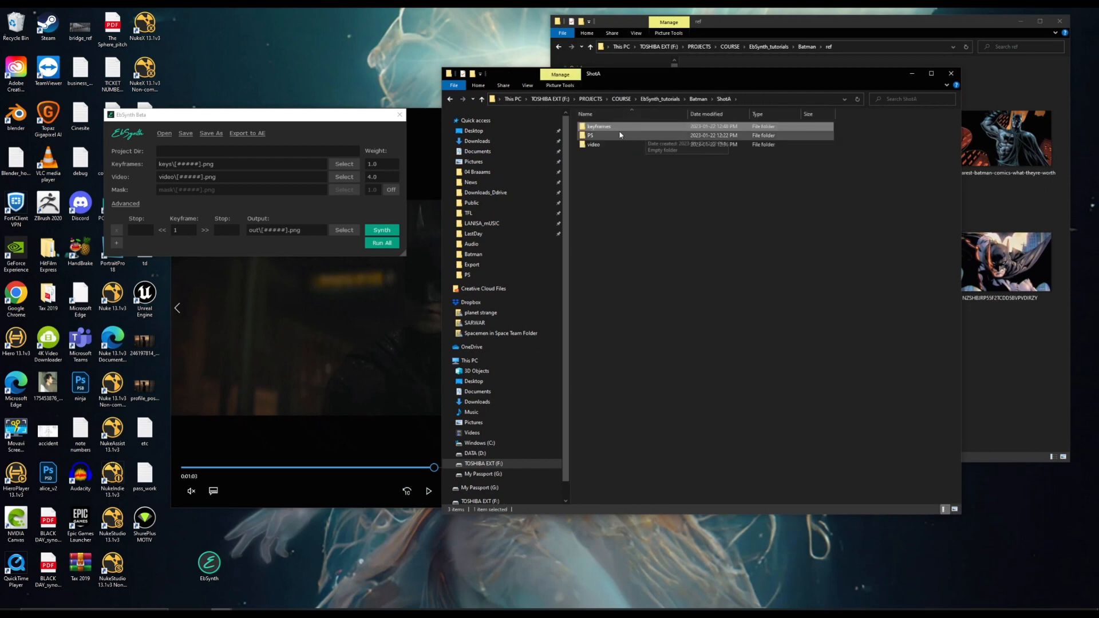
{"action": "left_click_drag", "start_coordinate": [602, 127], "coordinate": [198, 164]}
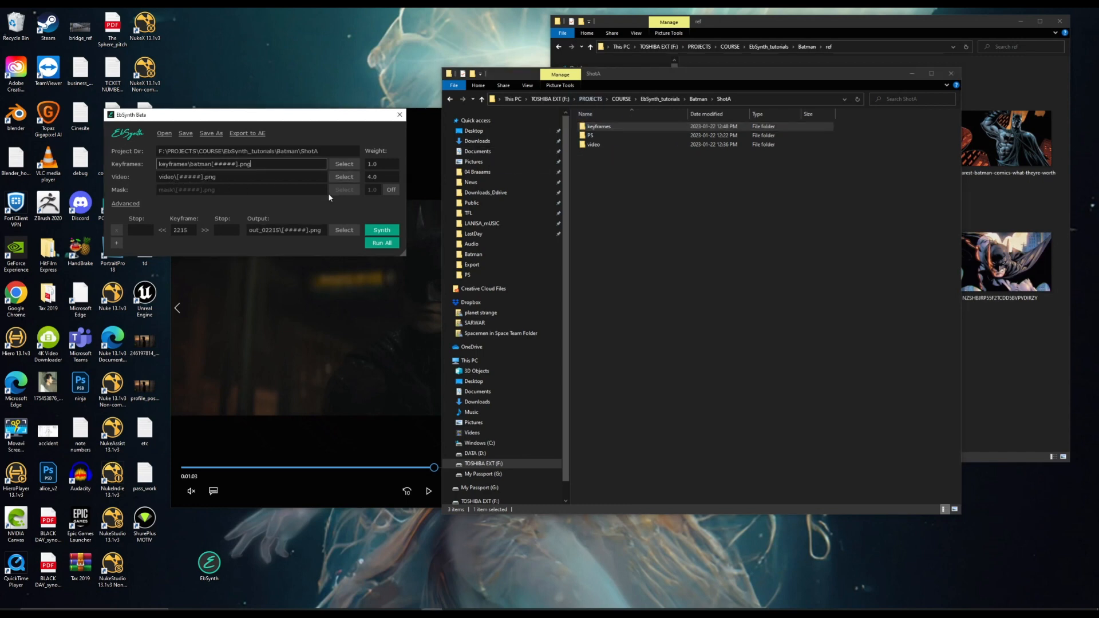
Check ShotA's video folder and load it as EbSynth's video source.
{"action": "double_click", "coordinate": [599, 148]}
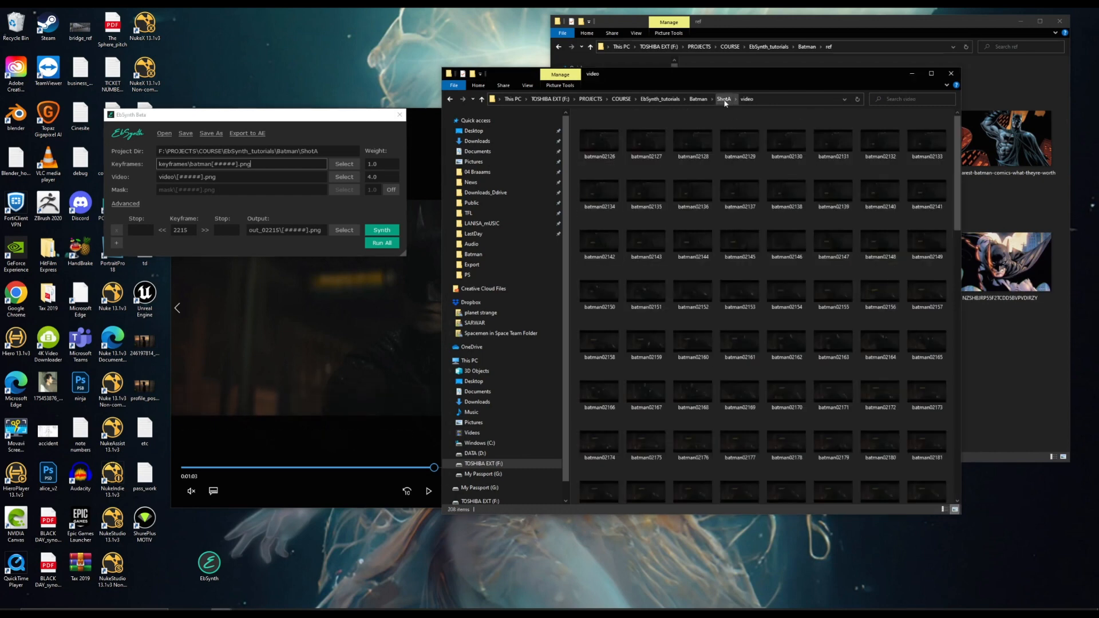
{"action": "left_click", "coordinate": [724, 99]}
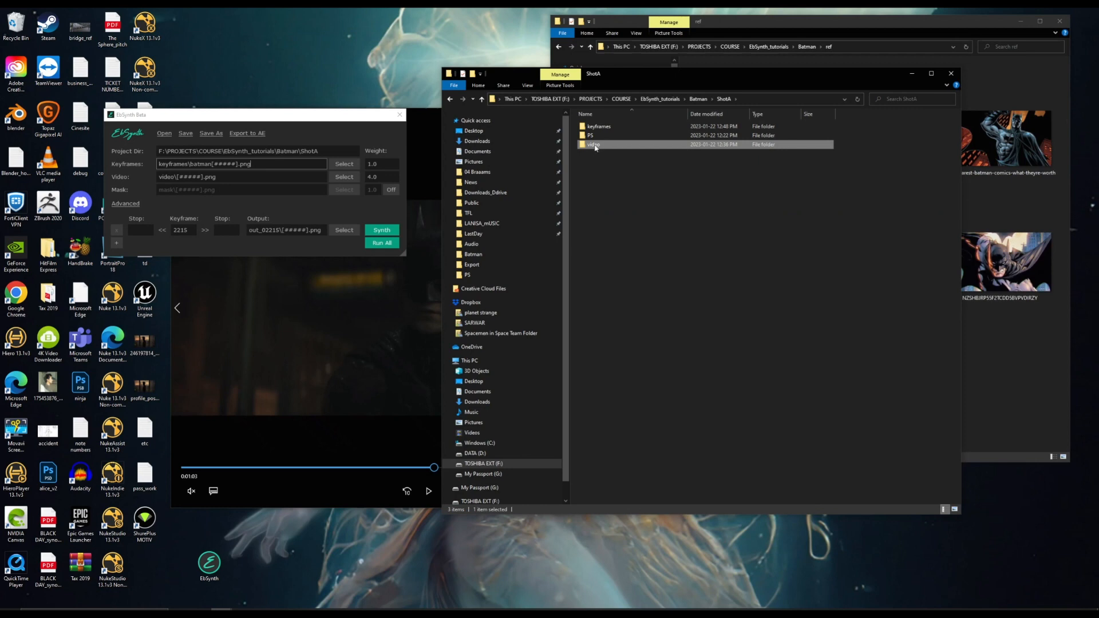
{"action": "left_click_drag", "start_coordinate": [244, 178], "coordinate": [245, 179]}
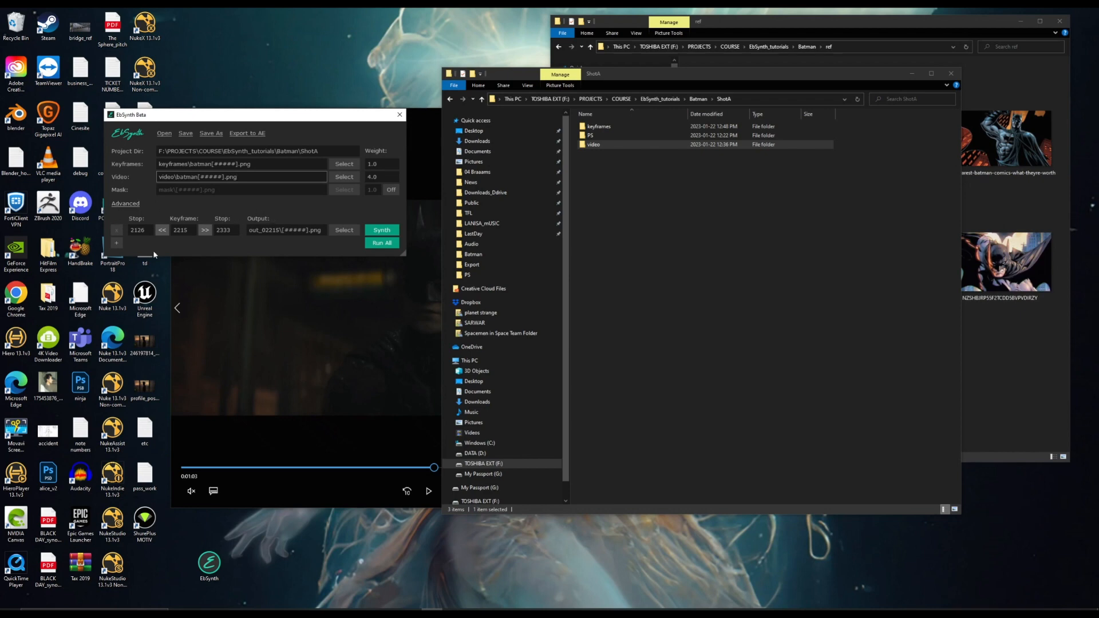
Run the synthesis for all frames and export the result to After Effects at a 30 fps comp frame rate.
{"action": "left_click", "coordinate": [386, 248]}
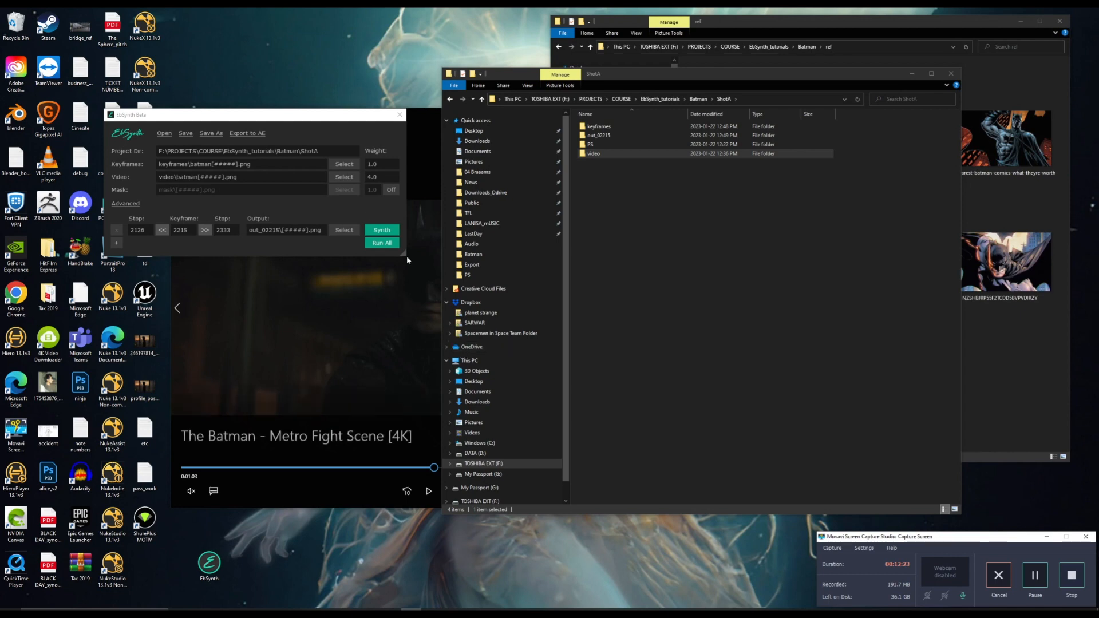
{"action": "left_click", "coordinate": [251, 135]}
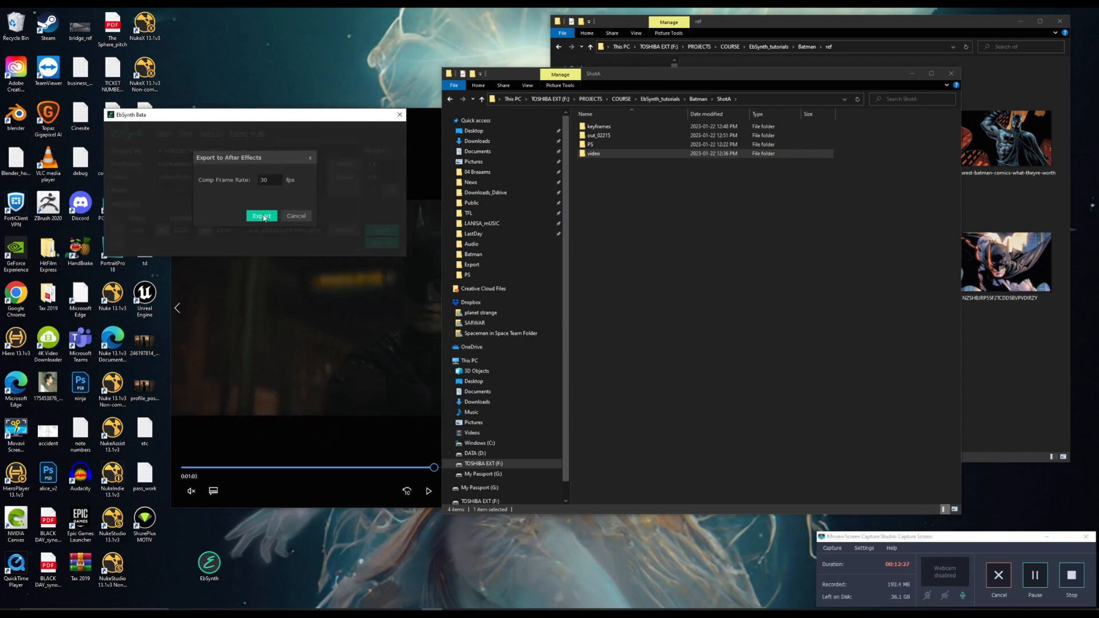
{"action": "left_click", "coordinate": [262, 216]}
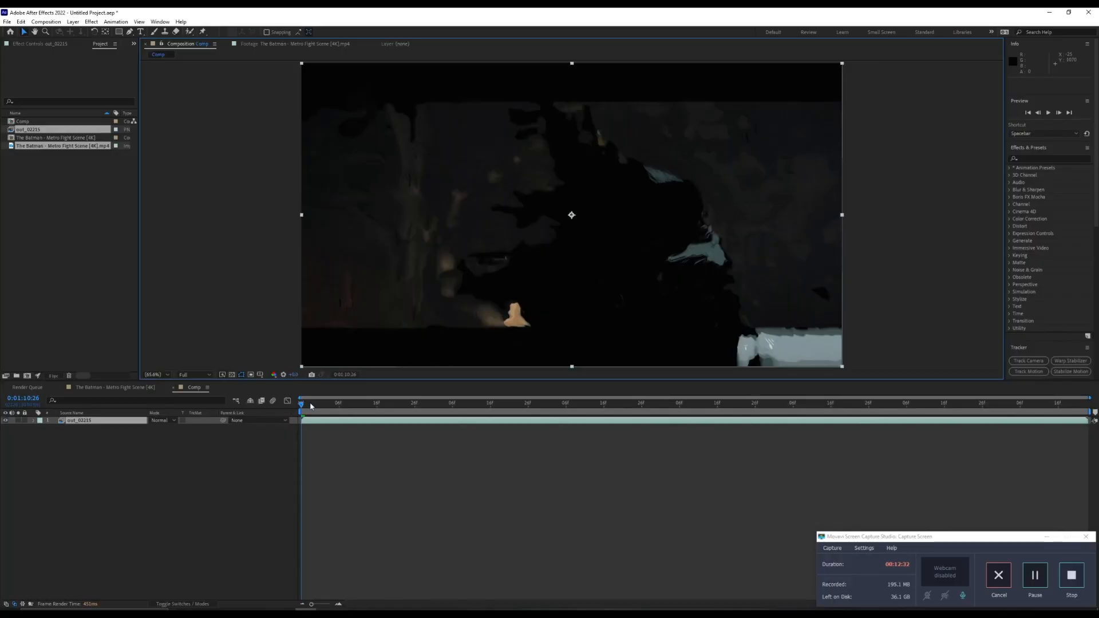
Scrub through the exported out_02215 sequence in After Effects and set the composition's preview resolution to Quarter.
{"action": "left_click_drag", "start_coordinate": [309, 408], "coordinate": [647, 417]}
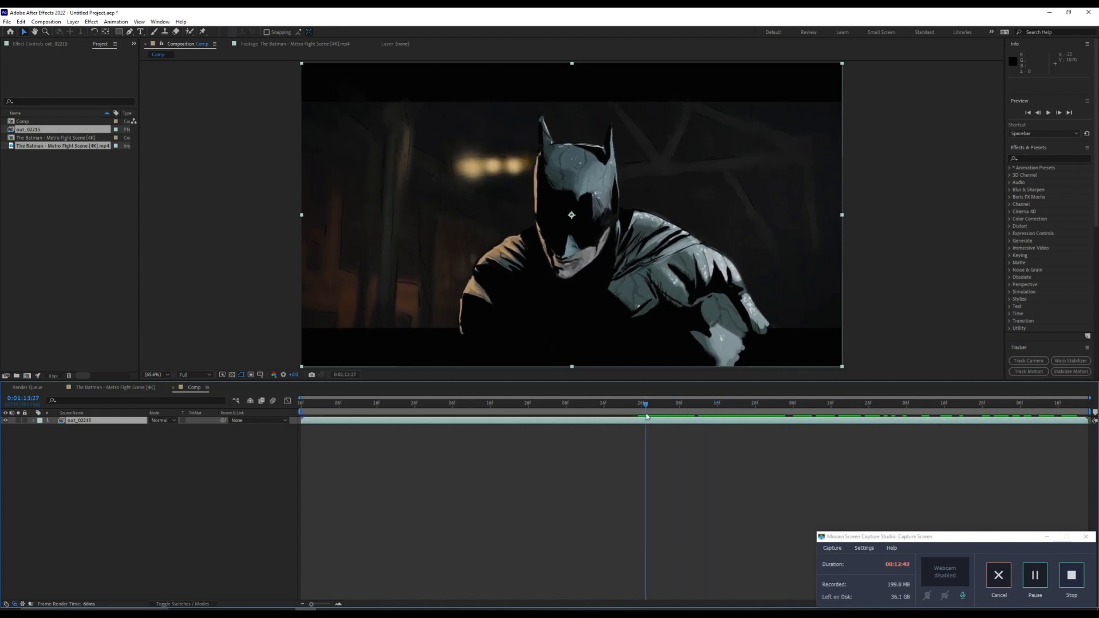
{"action": "left_click", "coordinate": [195, 376]}
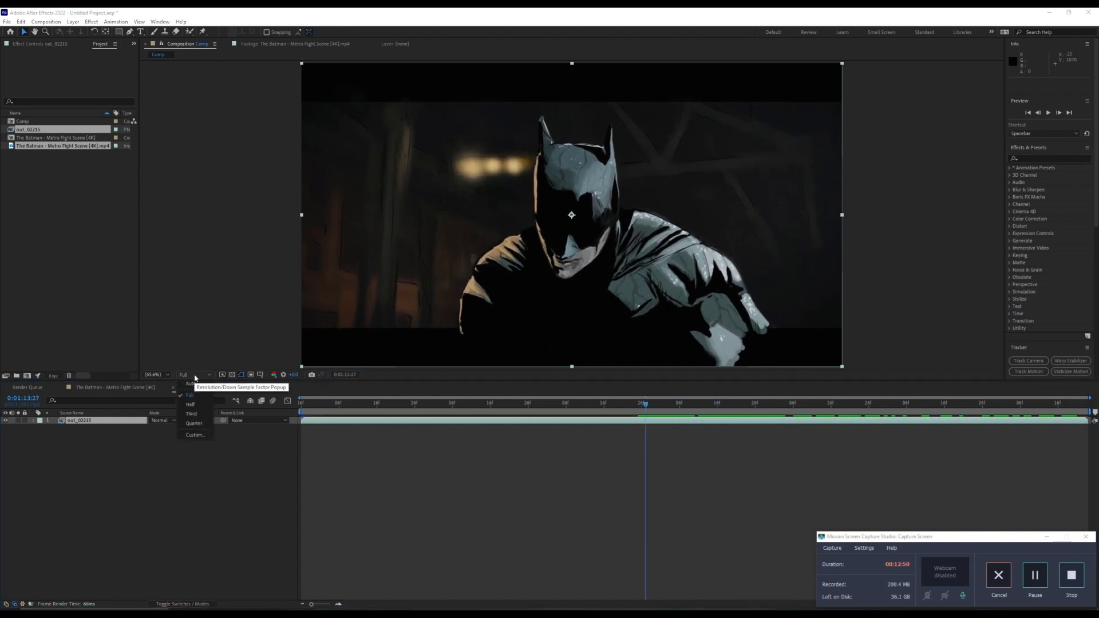
{"action": "left_click", "coordinate": [194, 423]}
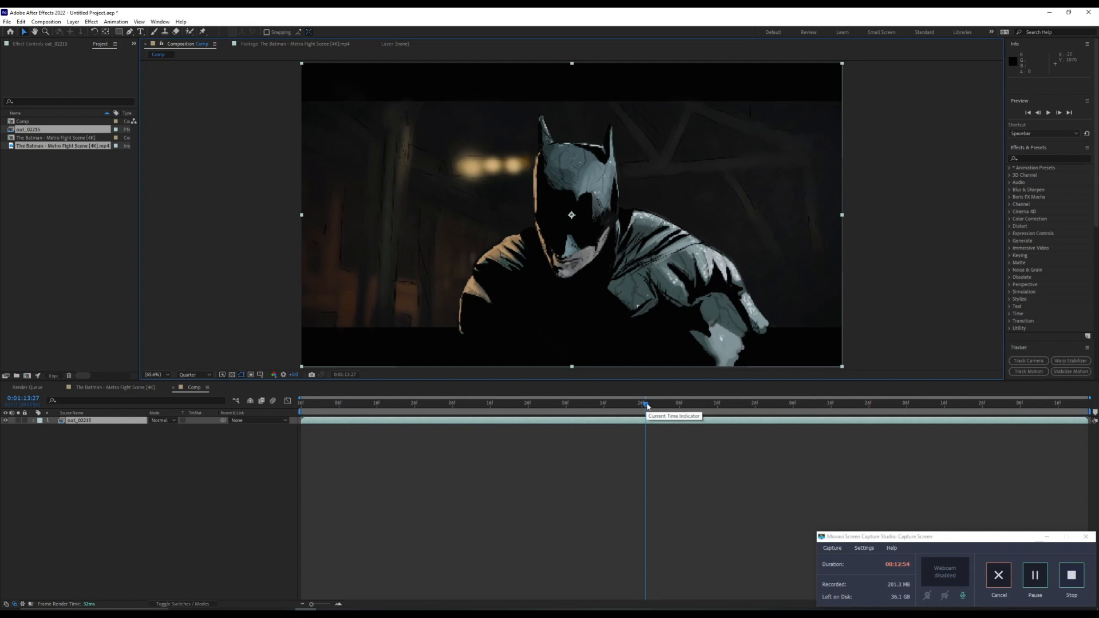
Play and scrub through the stylized sequence to examine where the painted style holds or breaks down.
{"action": "key", "text": "space"}
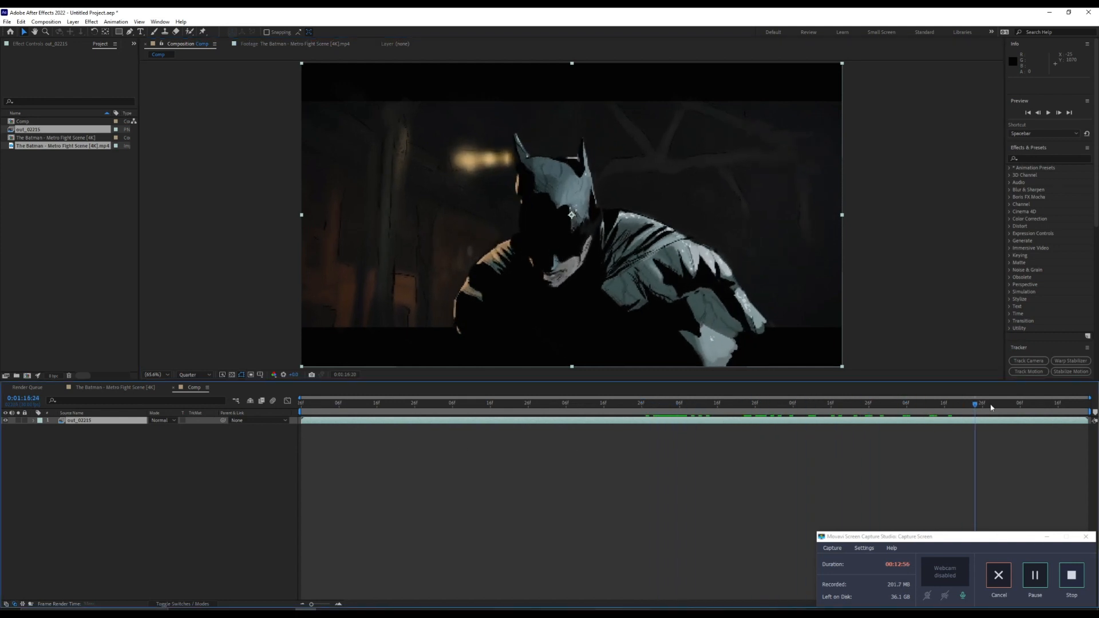
{"action": "left_click_drag", "start_coordinate": [753, 432], "coordinate": [521, 424]}
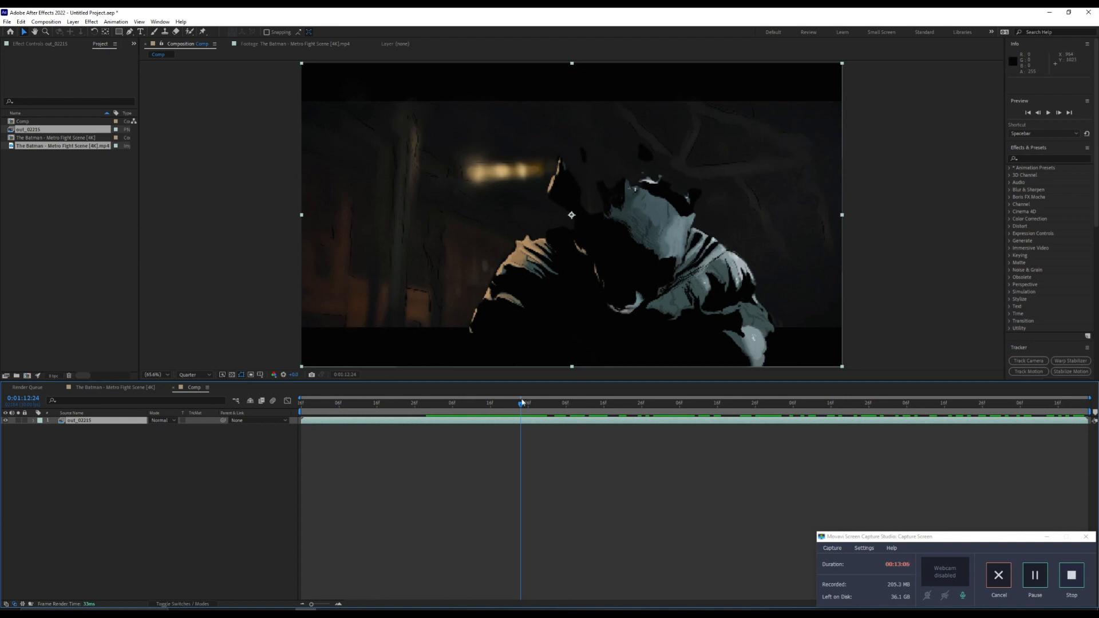
{"action": "left_click_drag", "start_coordinate": [515, 407], "coordinate": [629, 397]}
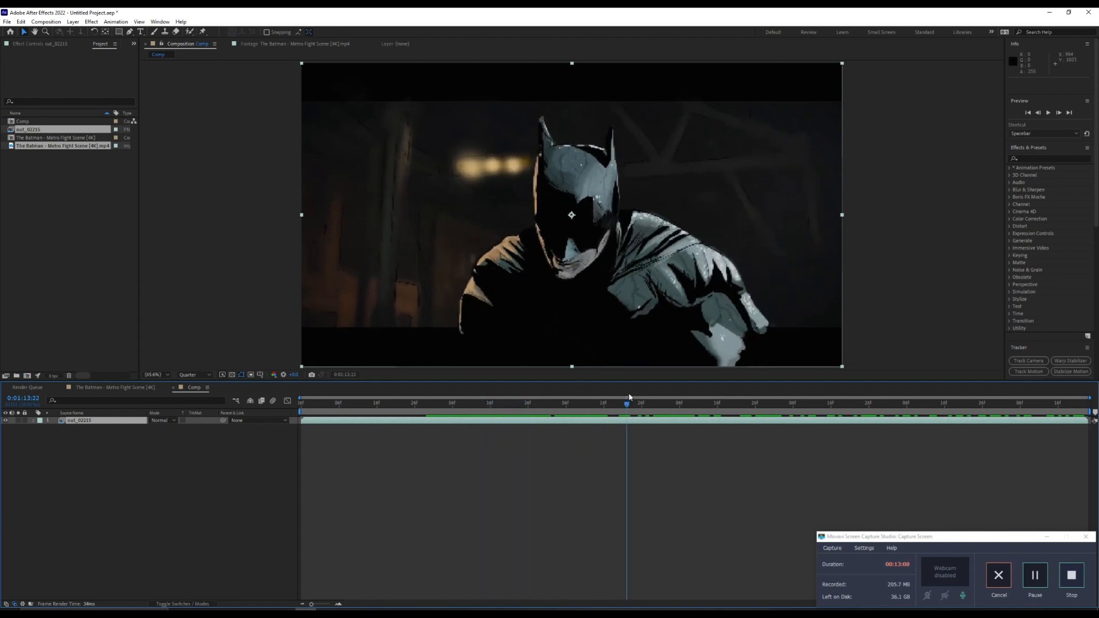
{"action": "key", "text": "space"}
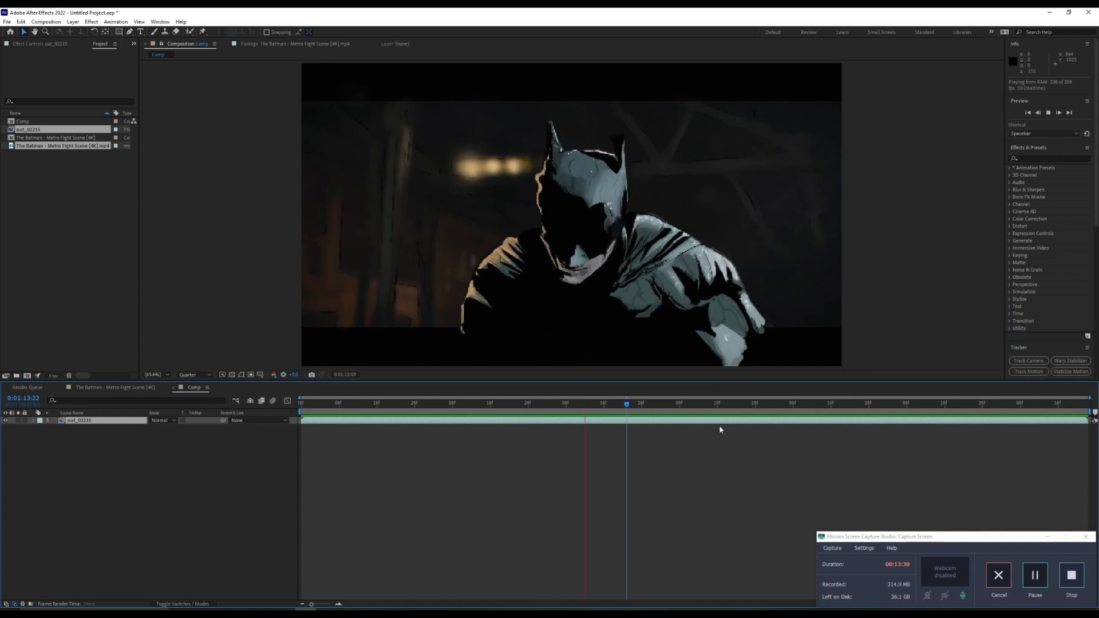
{"action": "left_click_drag", "start_coordinate": [624, 408], "coordinate": [374, 415]}
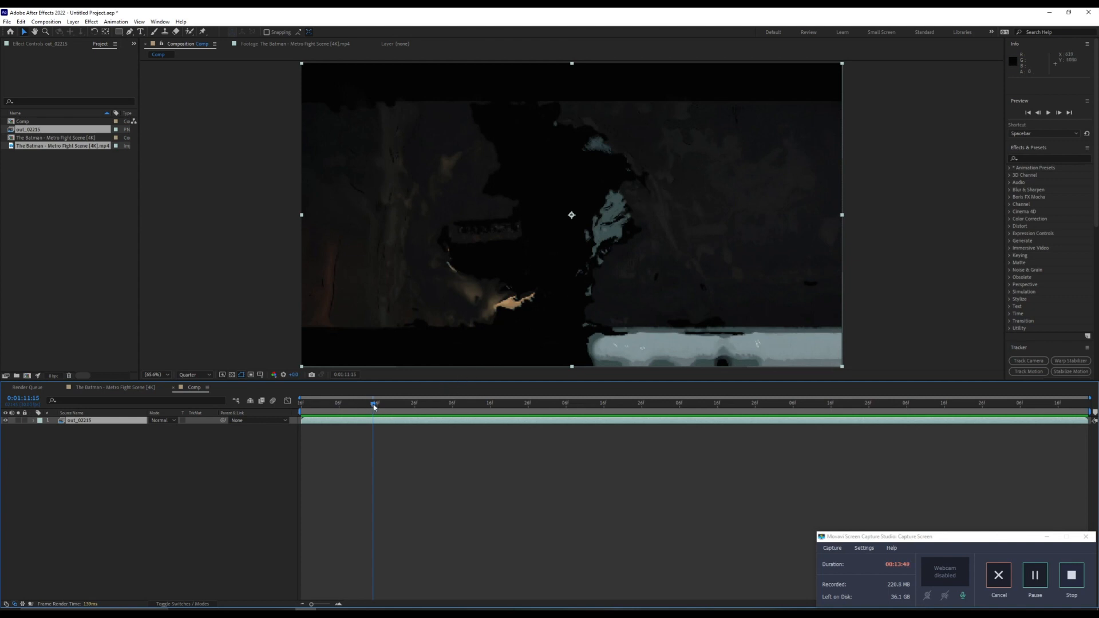
{"action": "left_click_drag", "start_coordinate": [374, 407], "coordinate": [582, 407]}
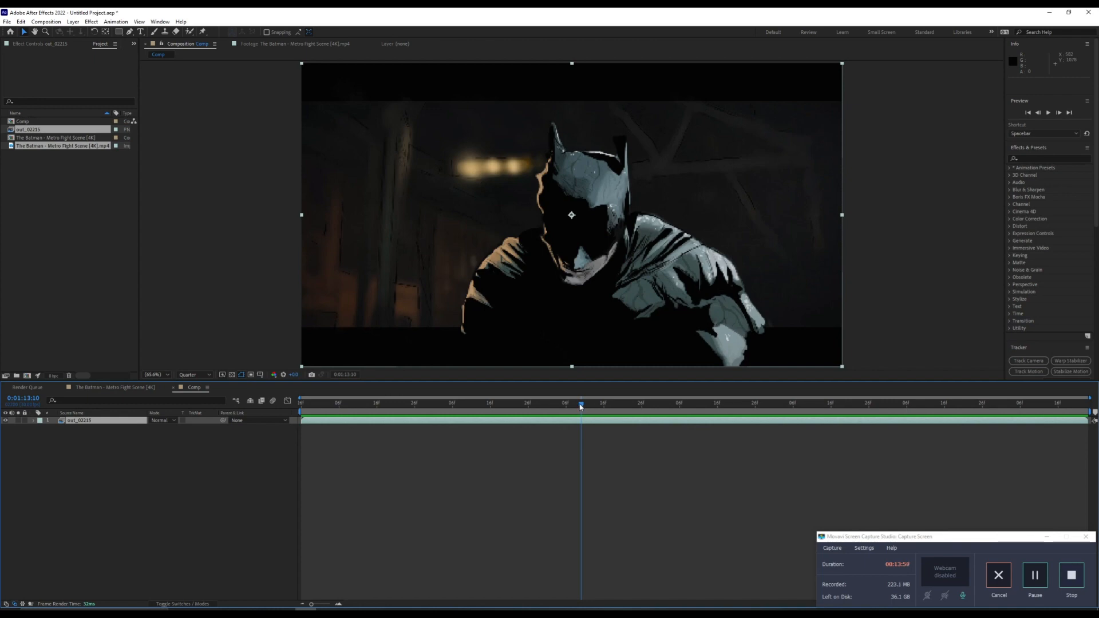
Switch to Photoshop and open another source frame from ShotA's video folder, after checking the out_02215 folder.
{"action": "key", "text": "alt+Tab"}
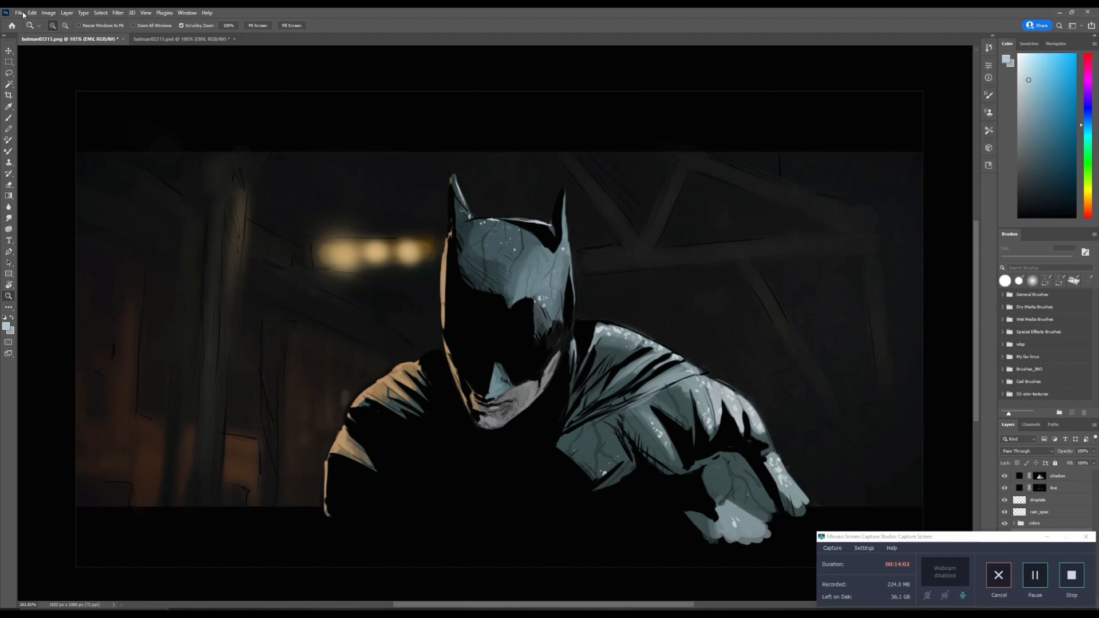
{"action": "left_click", "coordinate": [20, 13]}
{"action": "left_click", "coordinate": [27, 32]}
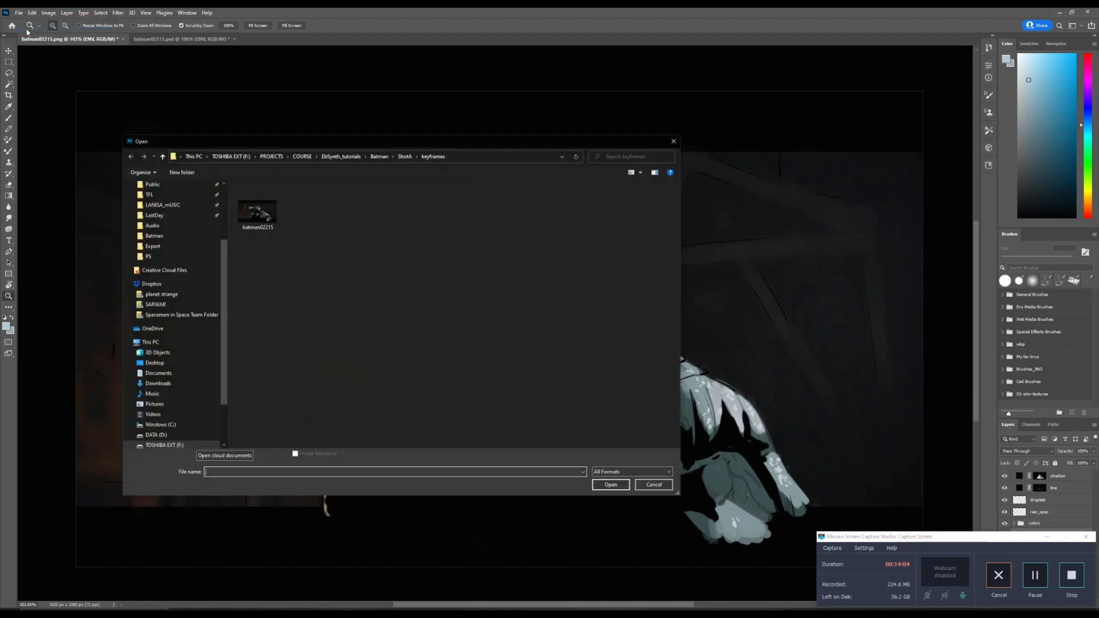
{"action": "left_click", "coordinate": [404, 156]}
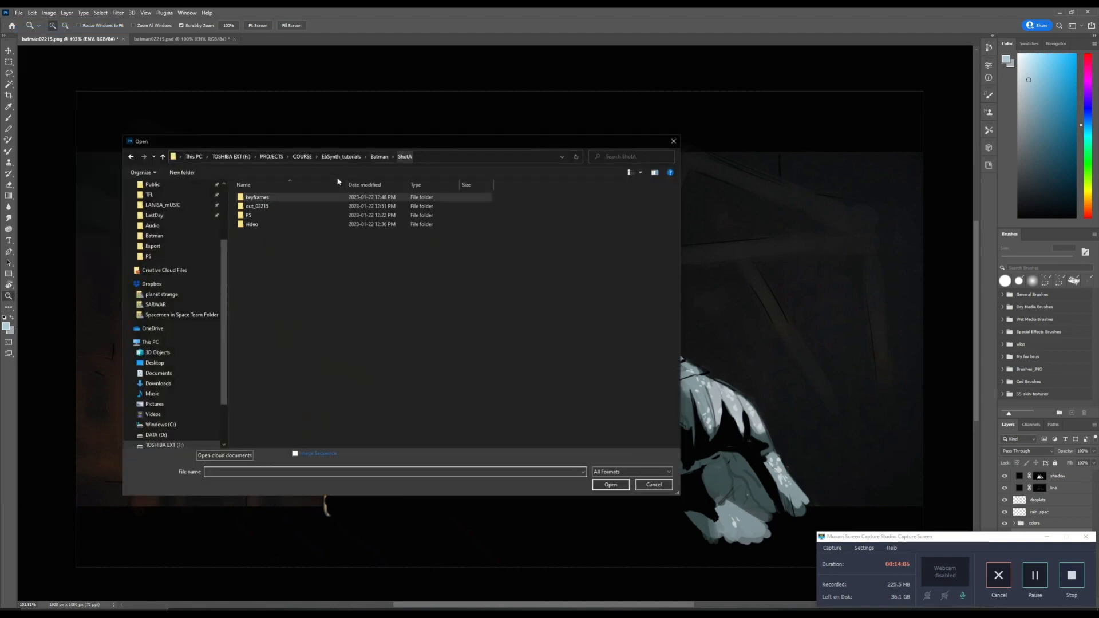
{"action": "double_click", "coordinate": [257, 207]}
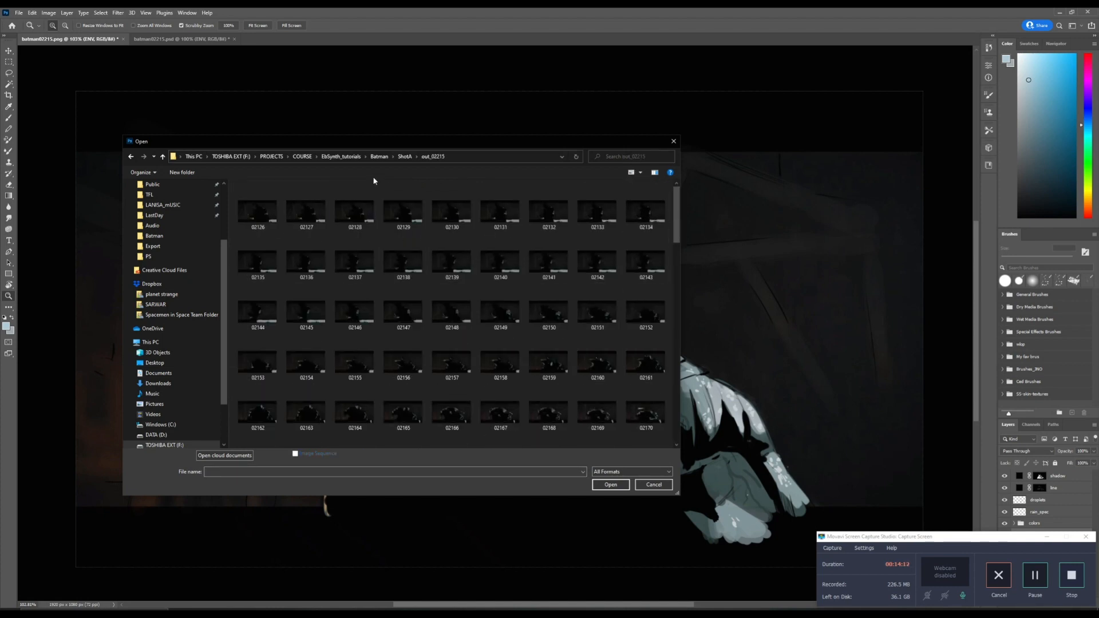
{"action": "left_click", "coordinate": [405, 156]}
{"action": "double_click", "coordinate": [259, 224]}
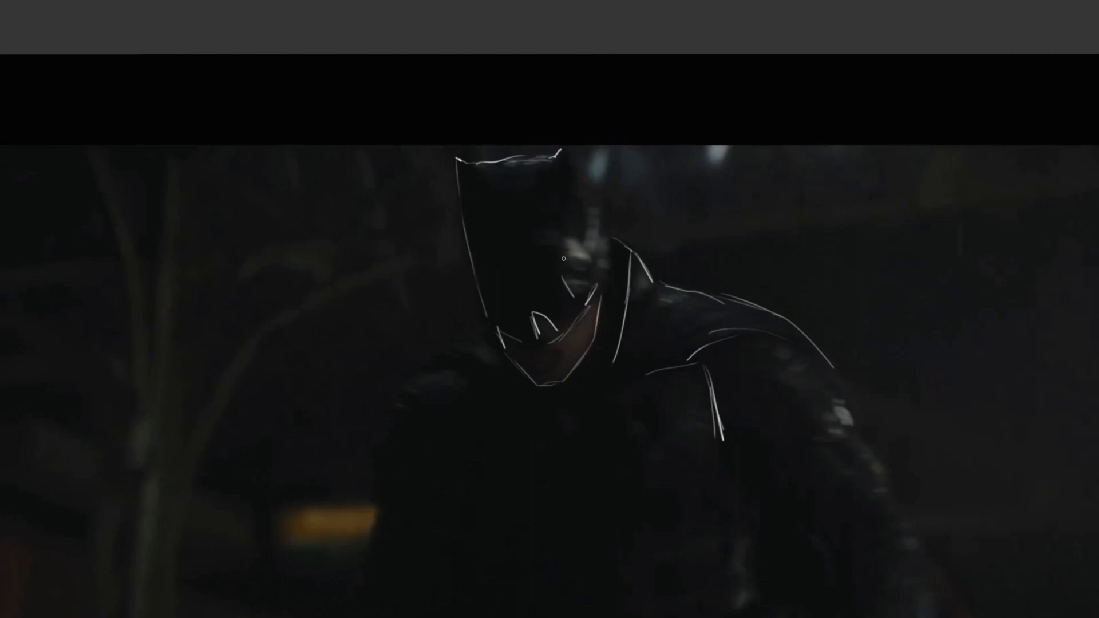
Sketch thin white outlines on the new frame along the cowl, shoulders, arms and chest.
{"action": "left_click_drag", "start_coordinate": [567, 150], "coordinate": [590, 200]}
{"action": "mouse_move", "coordinate": [485, 338]}
{"action": "left_mouse_down"}
{"action": "mouse_move", "coordinate": [433, 364]}
{"action": "mouse_move", "coordinate": [475, 387]}
{"action": "left_mouse_up"}
{"action": "left_click_drag", "start_coordinate": [380, 448], "coordinate": [365, 617]}
{"action": "left_click_drag", "start_coordinate": [724, 440], "coordinate": [755, 495]}
{"action": "left_click_drag", "start_coordinate": [921, 556], "coordinate": [934, 594]}
{"action": "left_click_drag", "start_coordinate": [752, 553], "coordinate": [775, 610]}
{"action": "left_click_drag", "start_coordinate": [630, 426], "coordinate": [639, 448]}
{"action": "scroll", "coordinate": [538, 346], "scroll_direction": "up", "scroll_amount": 5}
{"action": "left_click_drag", "start_coordinate": [717, 441], "coordinate": [724, 458]}
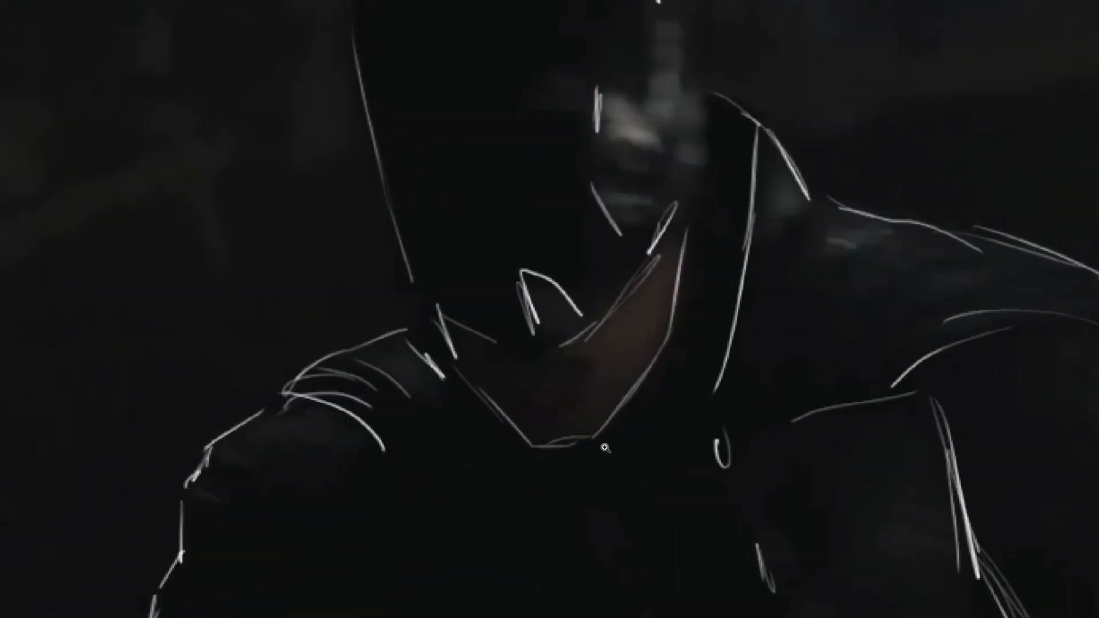
Sketch thin white outlines for the mouth, cowl top, face and remaining shoulder, arm and cape edges on the frame.
{"action": "left_click_drag", "start_coordinate": [526, 367], "coordinate": [589, 360]}
{"action": "left_click_drag", "start_coordinate": [541, 412], "coordinate": [577, 395]}
{"action": "left_click_drag", "start_coordinate": [307, 402], "coordinate": [384, 445]}
{"action": "left_click_drag", "start_coordinate": [339, 458], "coordinate": [378, 466]}
{"action": "scroll", "coordinate": [339, 100], "scroll_direction": "down", "scroll_amount": 3}
{"action": "left_click_drag", "start_coordinate": [498, 146], "coordinate": [508, 215]}
{"action": "left_click_drag", "start_coordinate": [421, 47], "coordinate": [490, 42]}
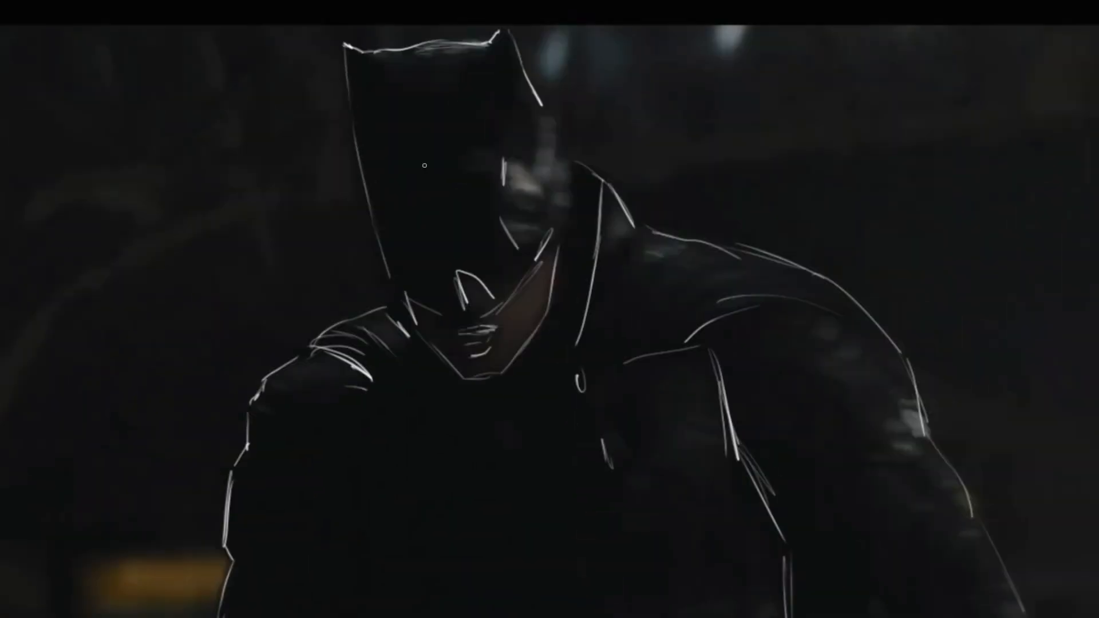
{"action": "scroll", "coordinate": [424, 165], "scroll_direction": "down", "scroll_amount": 4}
{"action": "scroll", "coordinate": [624, 499], "scroll_direction": "up", "scroll_amount": 1}
{"action": "left_click_drag", "start_coordinate": [738, 517], "coordinate": [757, 574]}
{"action": "left_click_drag", "start_coordinate": [706, 272], "coordinate": [766, 313]}
{"action": "left_click_drag", "start_coordinate": [679, 218], "coordinate": [625, 238]}
{"action": "left_click_drag", "start_coordinate": [594, 180], "coordinate": [578, 202]}
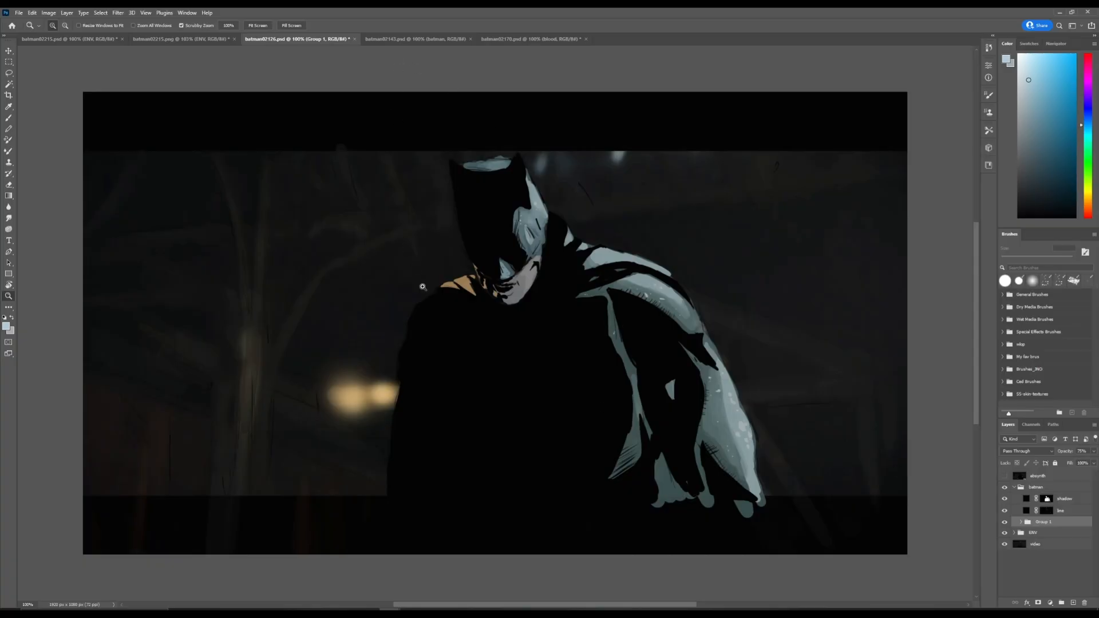
Look over the painted keyframes in batman02143.psd and batman02170.psd, and return to batman02126.psd.
{"action": "left_click", "coordinate": [401, 40]}
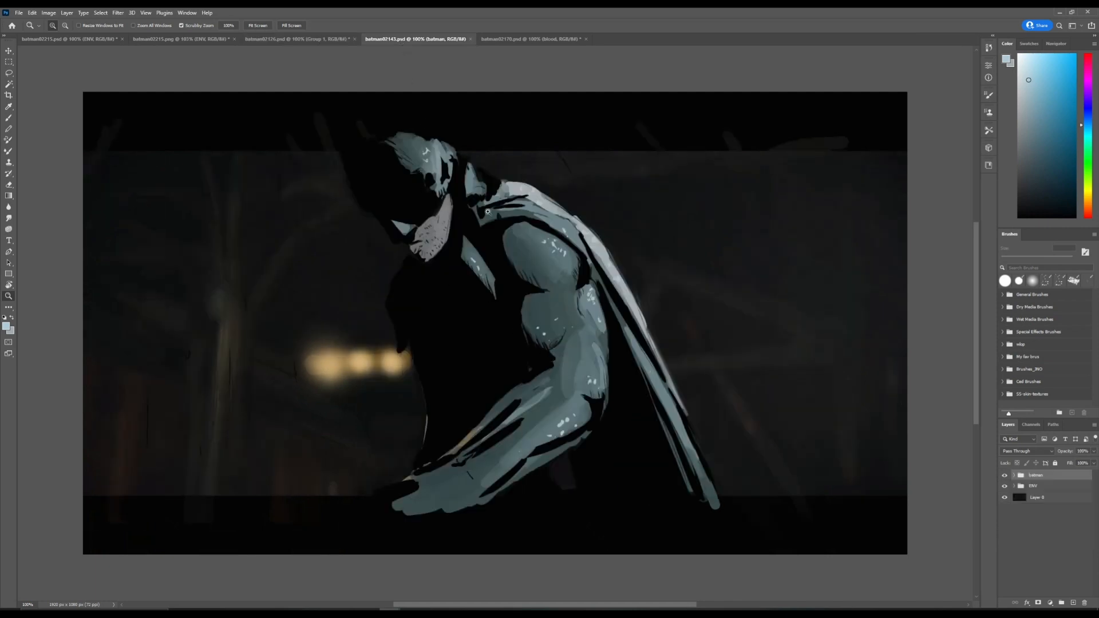
{"action": "left_click", "coordinate": [513, 39]}
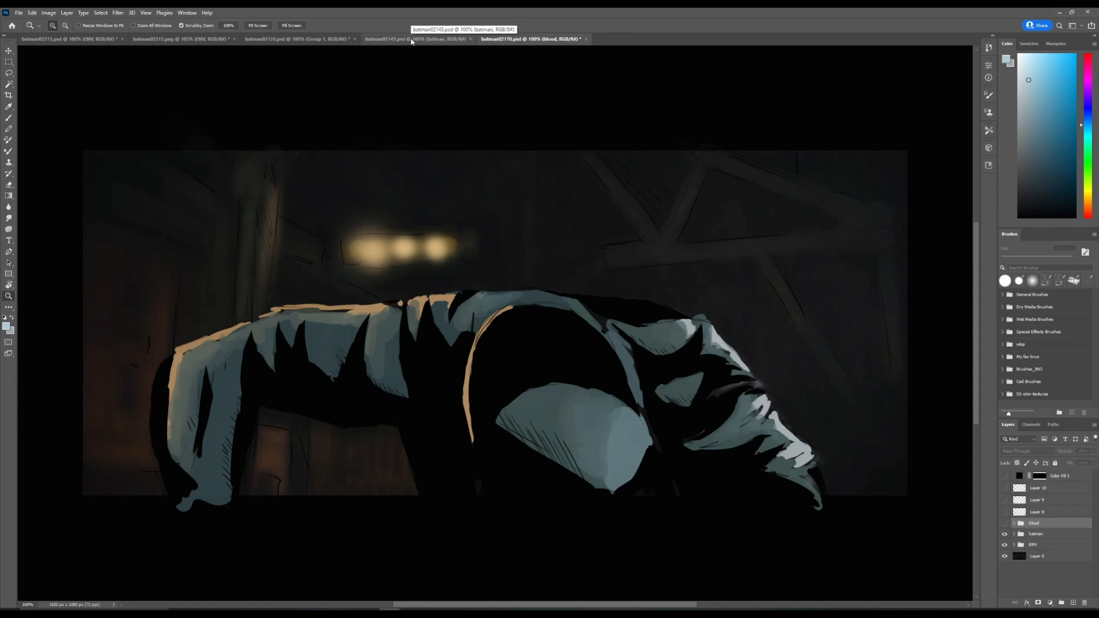
{"action": "left_click", "coordinate": [308, 41]}
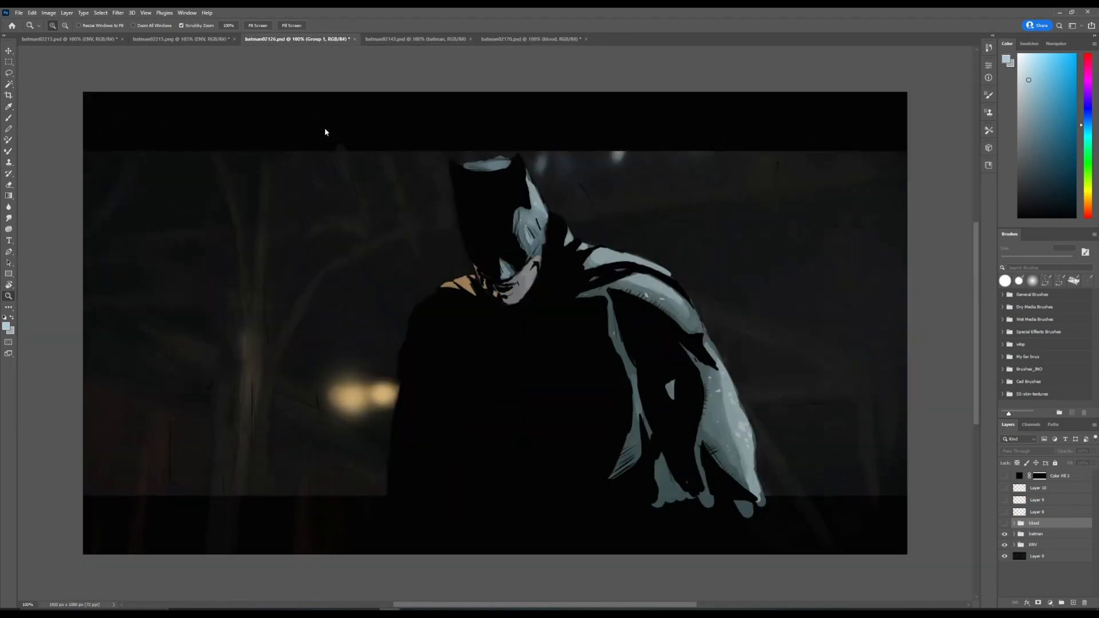
Save a copy of the painted frame as a PNG named batman02126 in ShotA's keyframes folder.
{"action": "left_click", "coordinate": [19, 12]}
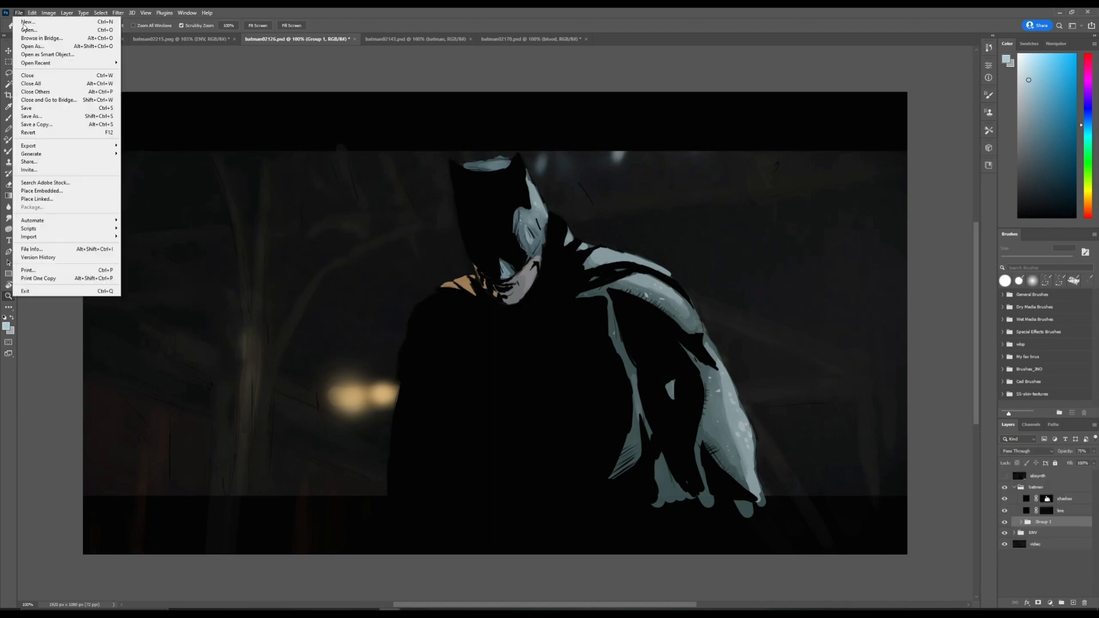
{"action": "left_click", "coordinate": [40, 136]}
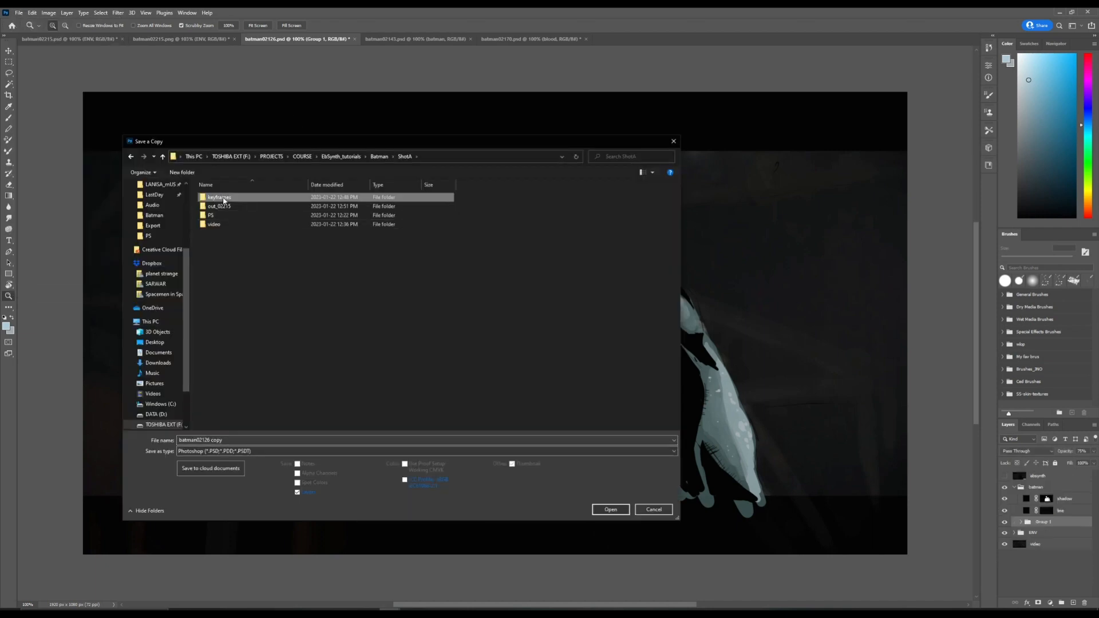
{"action": "double_click", "coordinate": [222, 198]}
{"action": "left_click", "coordinate": [212, 451]}
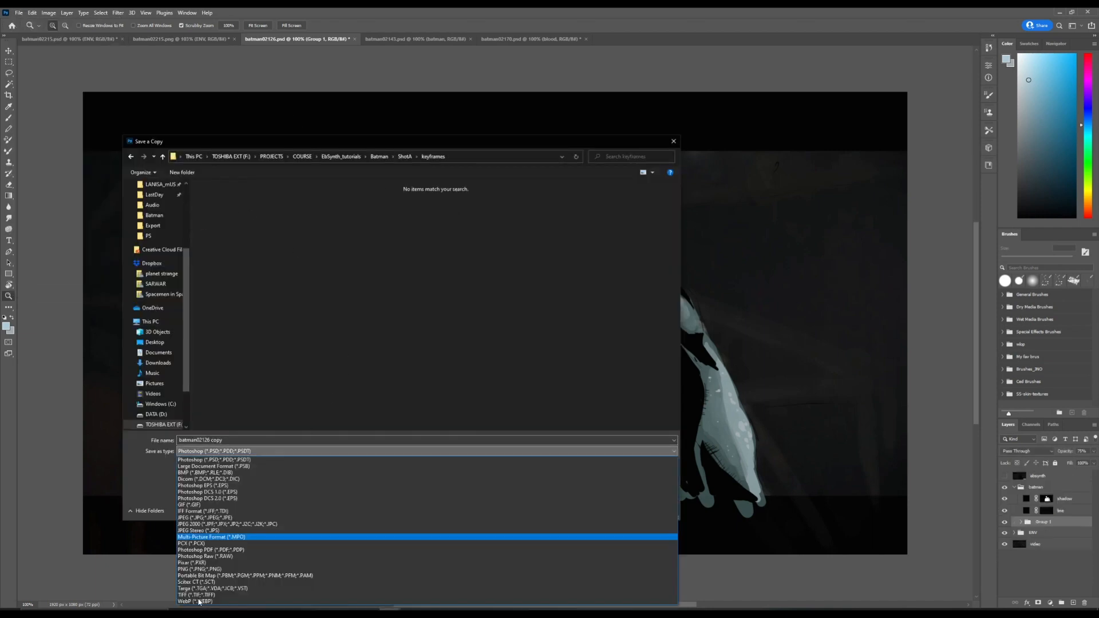
{"action": "left_click", "coordinate": [194, 569]}
{"action": "double_click", "coordinate": [246, 440]}
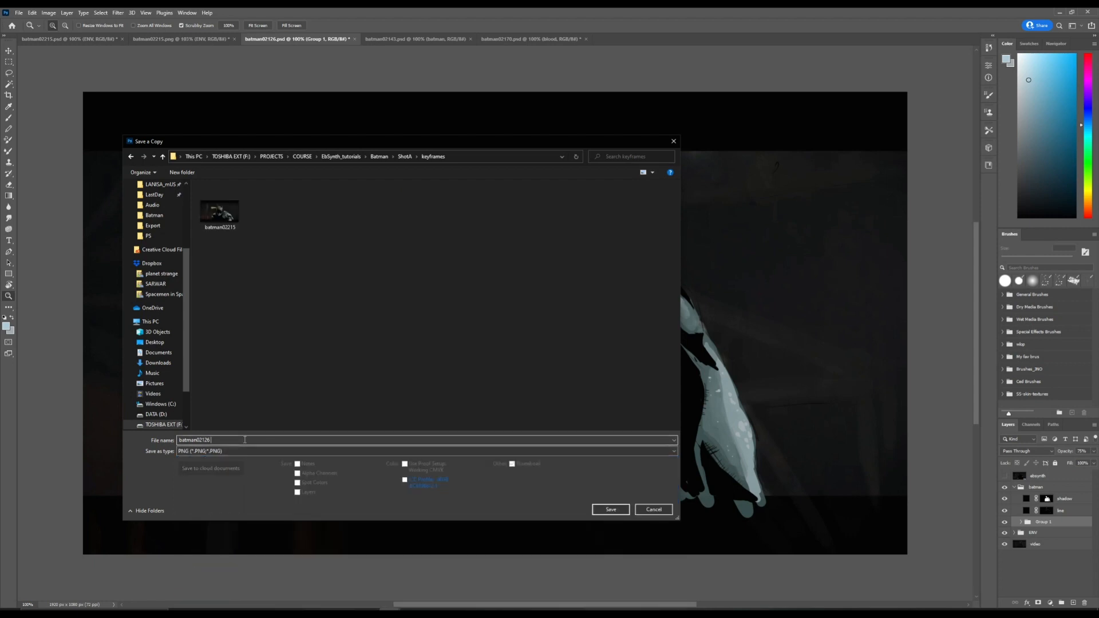
{"action": "left_click", "coordinate": [612, 509]}
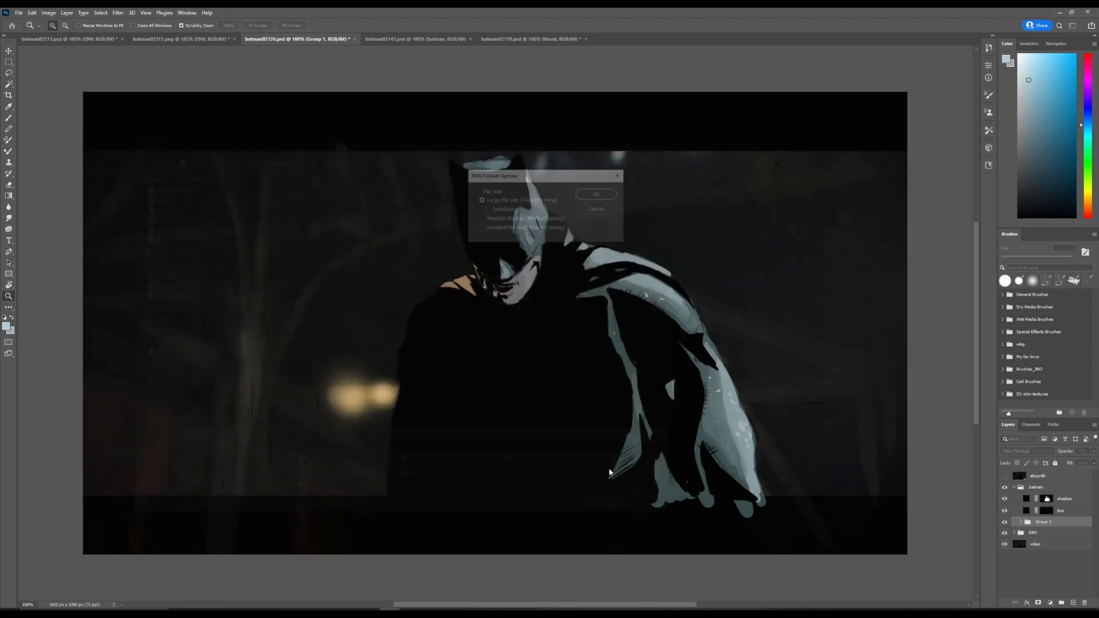
{"action": "left_click", "coordinate": [594, 195]}
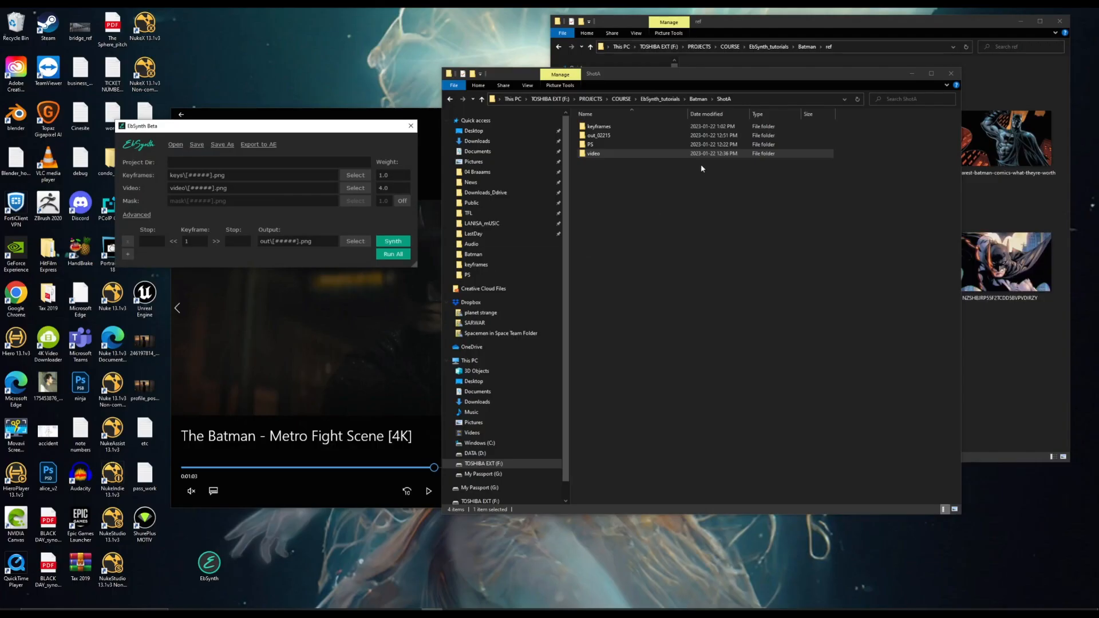
Check the exported keyframes, load ShotA's keyframes and video folders into EbSynth, and synthesize all four keyframe ranges.
{"action": "double_click", "coordinate": [596, 126]}
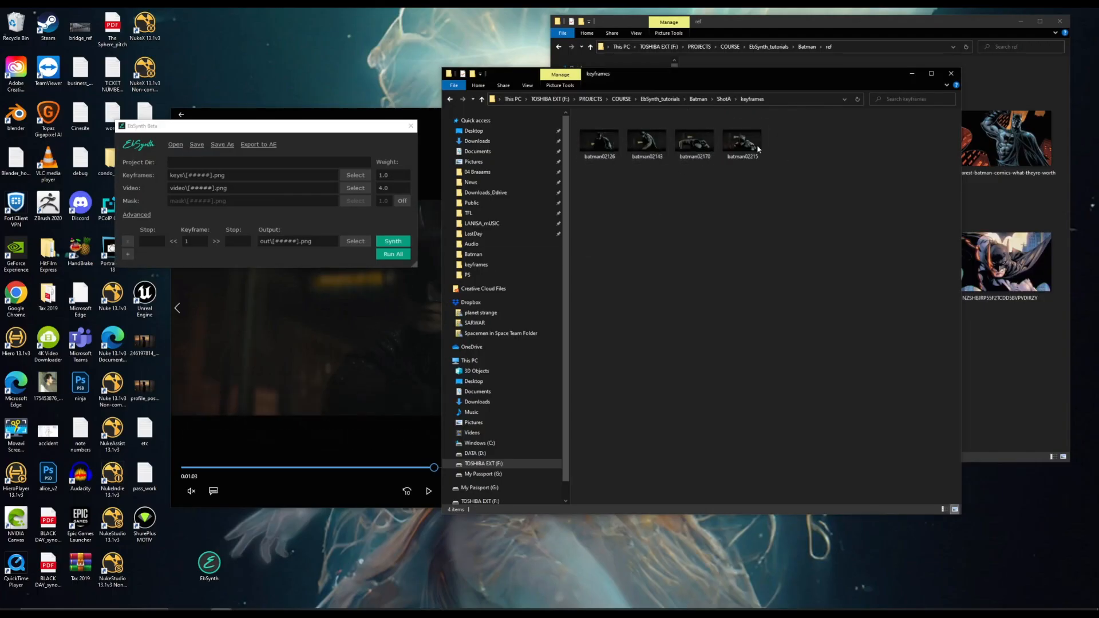
{"action": "left_click", "coordinate": [724, 100]}
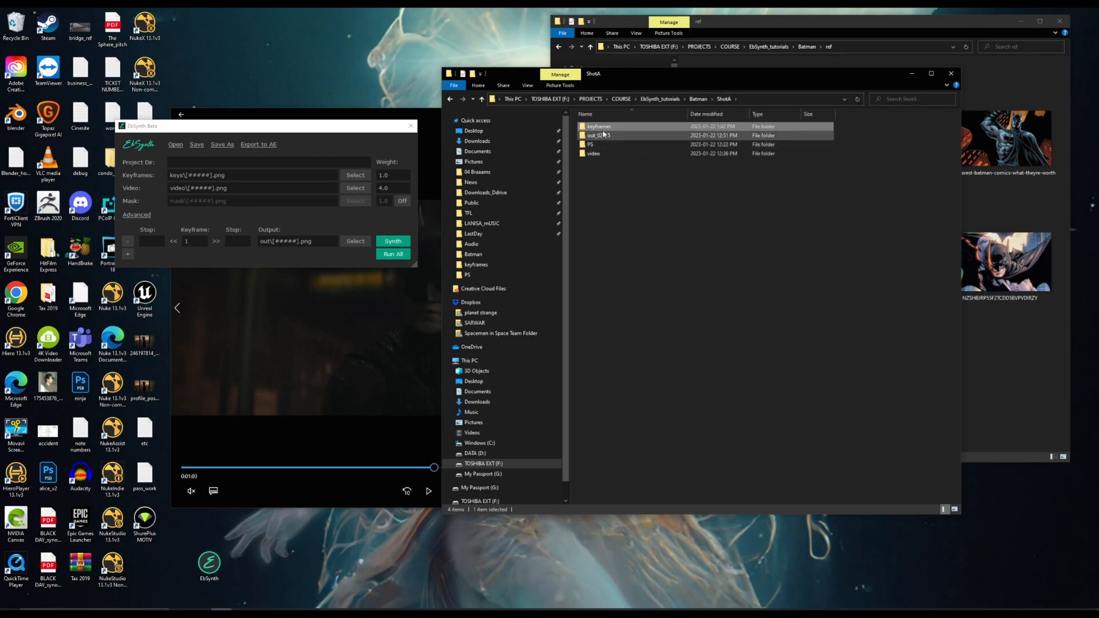
{"action": "left_click_drag", "start_coordinate": [380, 191], "coordinate": [275, 178]}
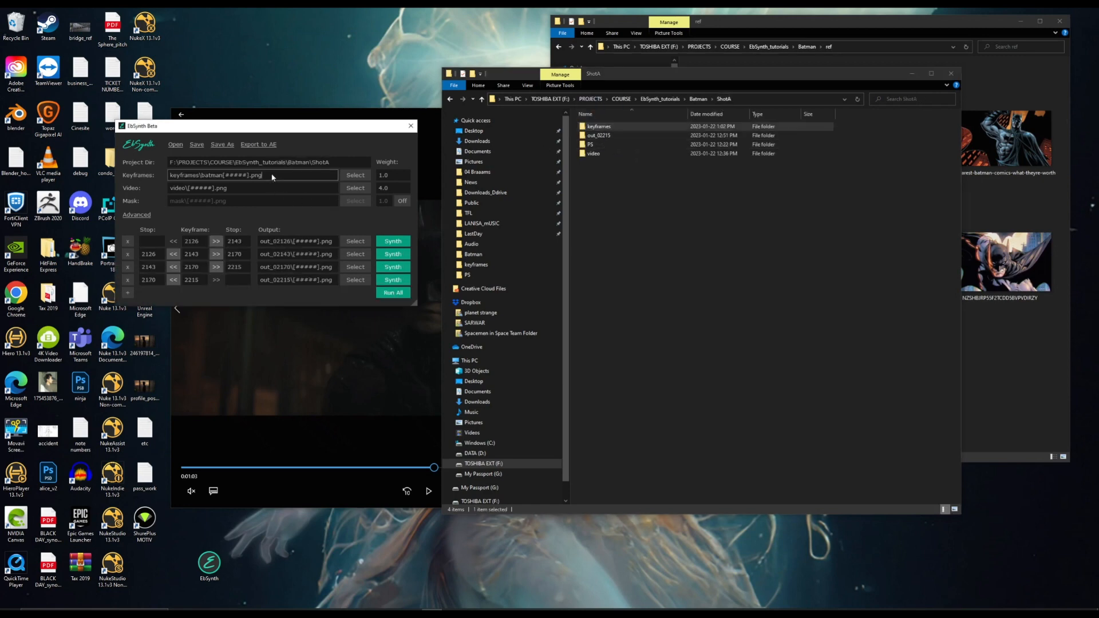
{"action": "left_click_drag", "start_coordinate": [598, 158], "coordinate": [280, 194]}
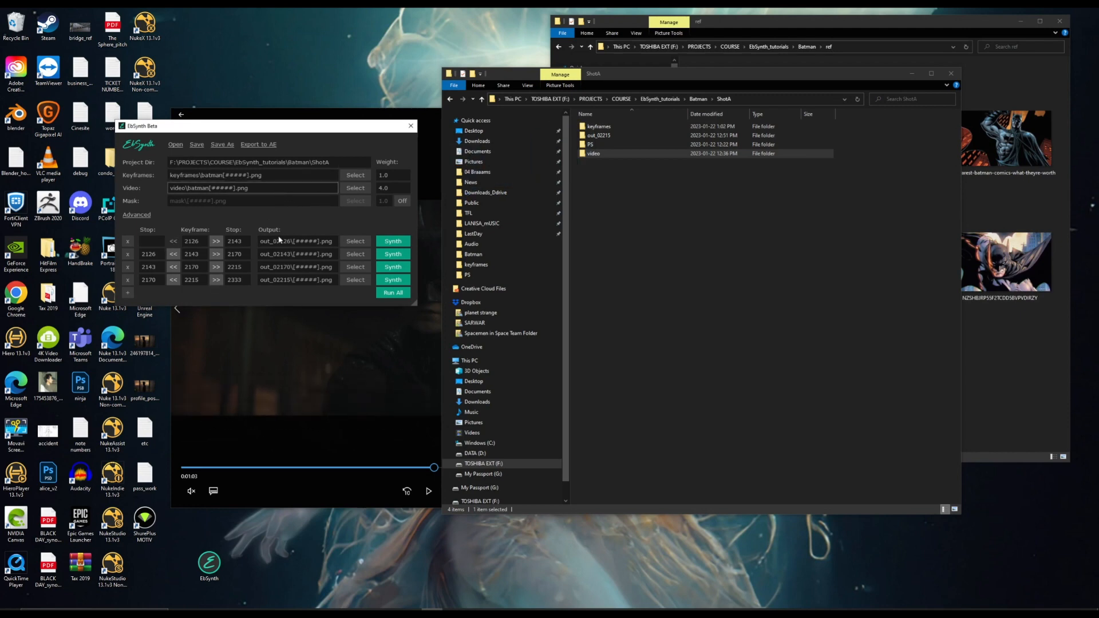
{"action": "left_click", "coordinate": [393, 293]}
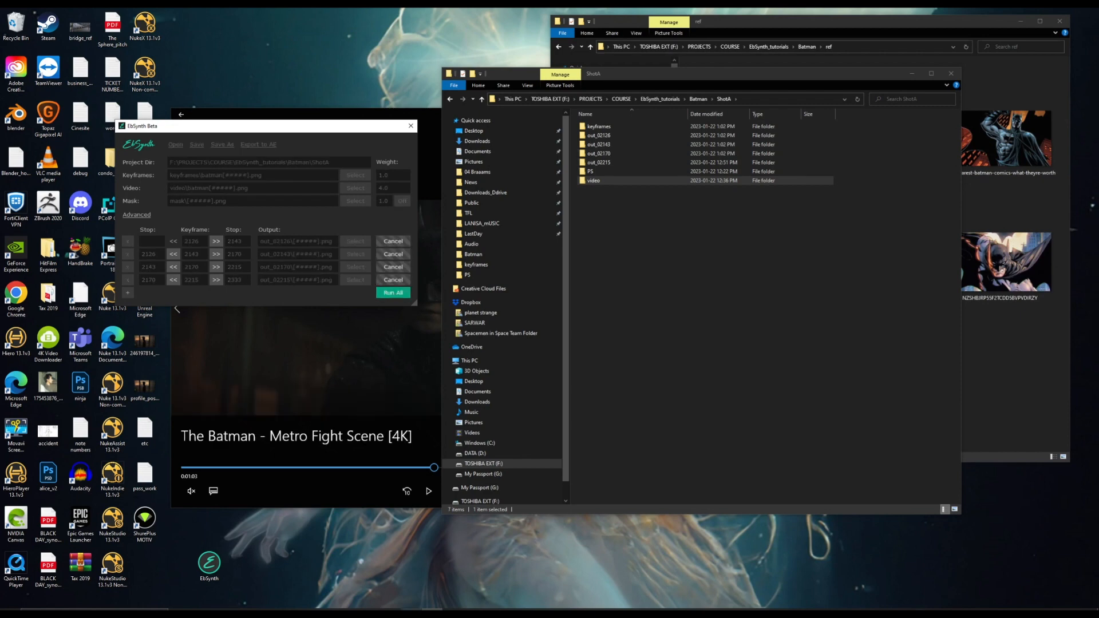
Export the synthesized sequences to After Effects with a 30 fps composition frame rate.
{"action": "mouse_move", "coordinate": [1044, 587]}
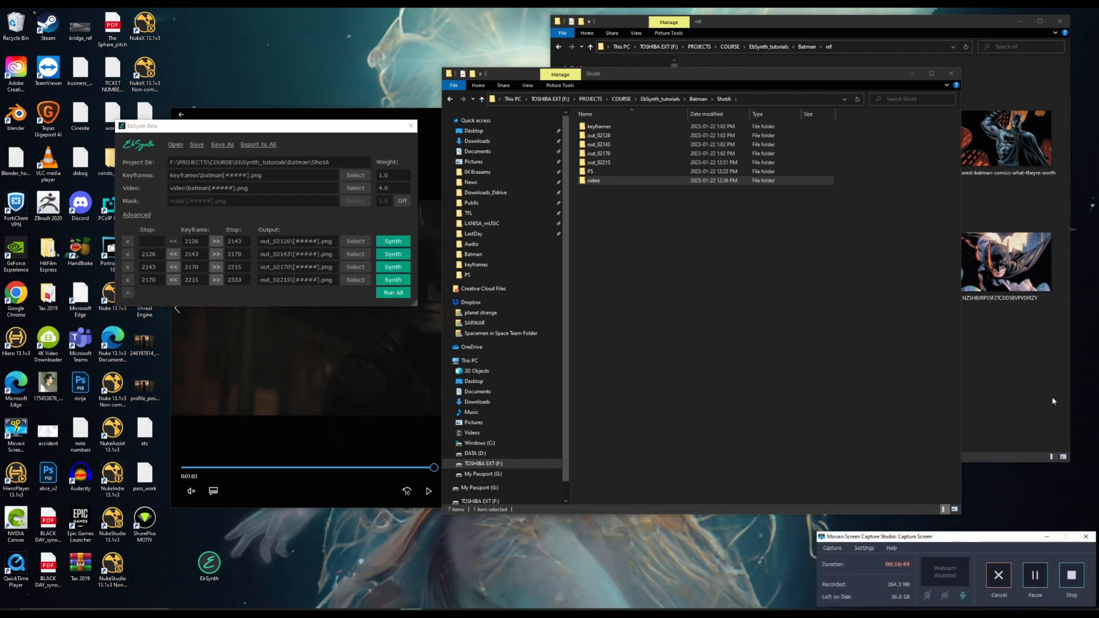
{"action": "left_click", "coordinate": [259, 145]}
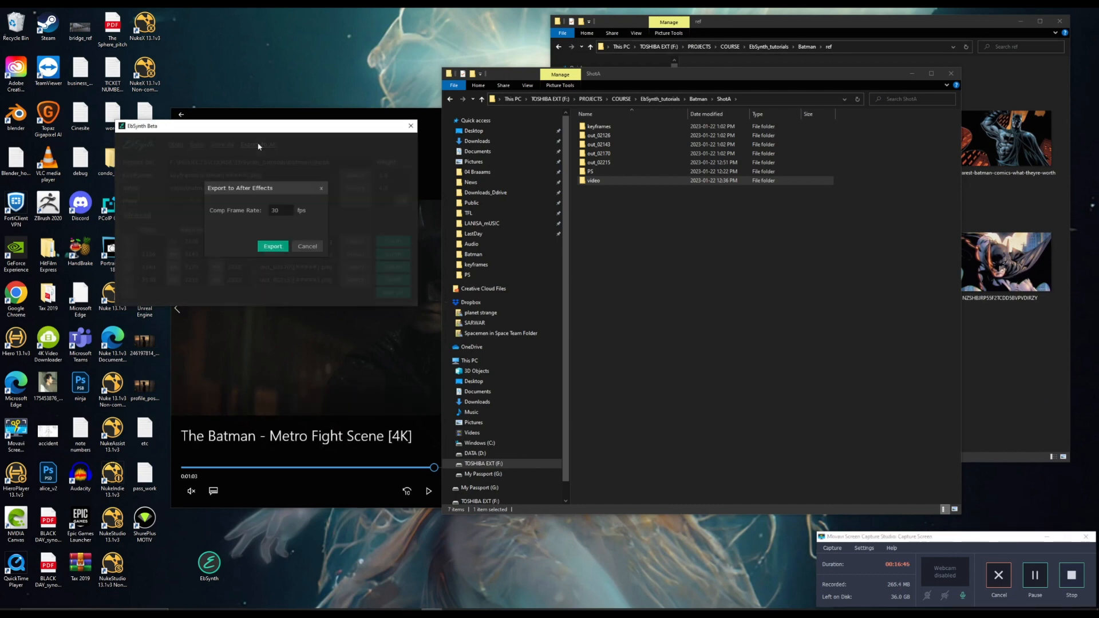
{"action": "left_click", "coordinate": [273, 247]}
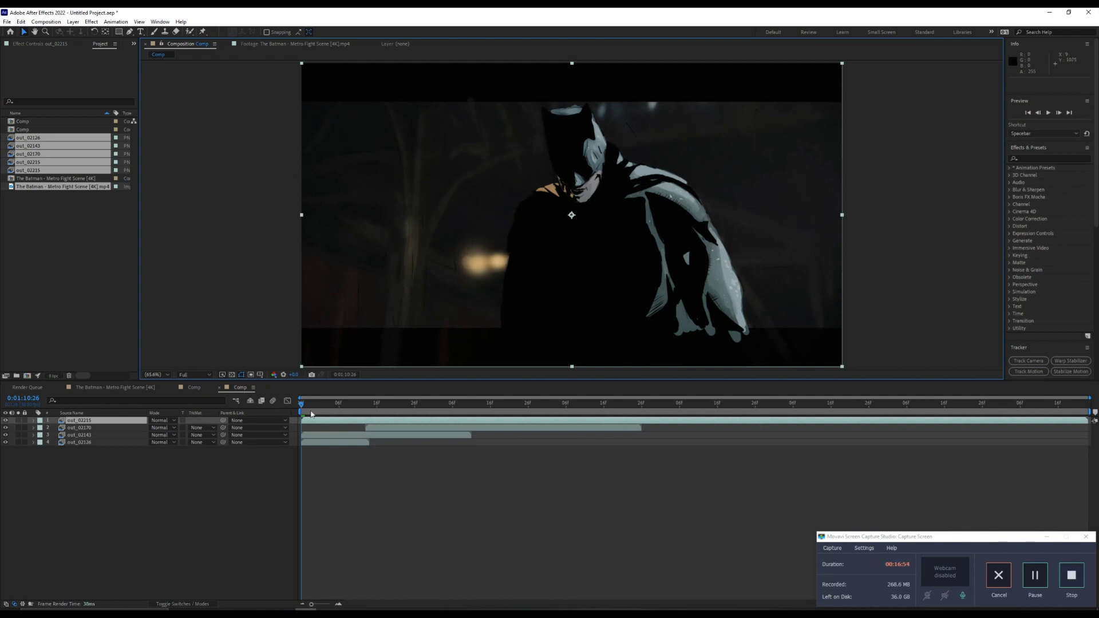
Scrub and play the exported composition, and set its preview resolution to Quarter.
{"action": "left_click_drag", "start_coordinate": [306, 407], "coordinate": [491, 422]}
{"action": "key", "text": "space"}
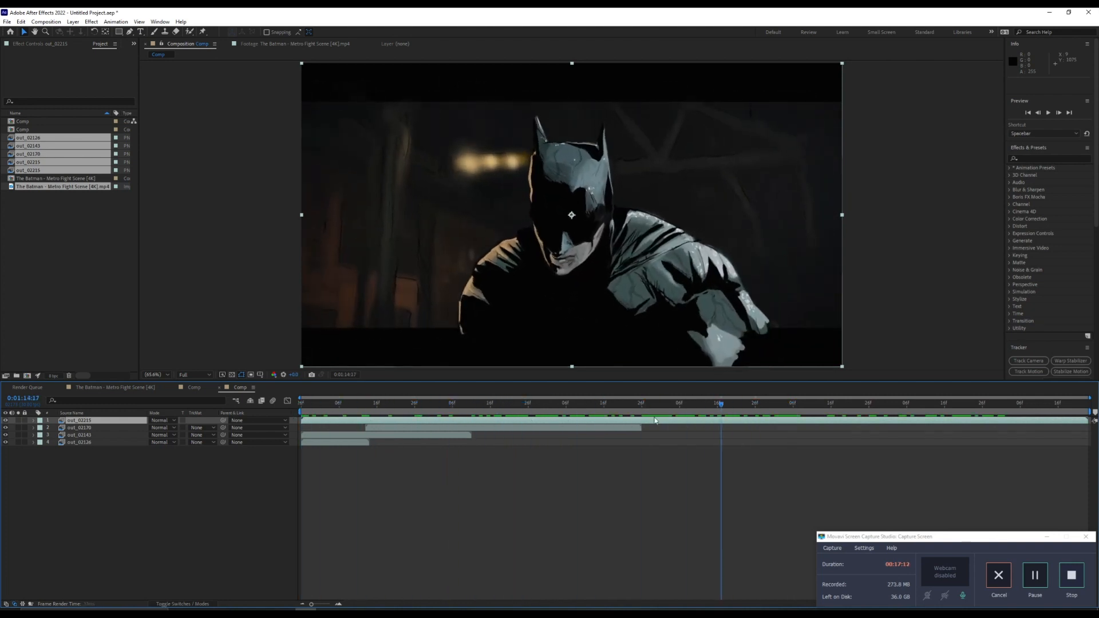
{"action": "left_click", "coordinate": [194, 375]}
{"action": "left_click", "coordinate": [192, 434]}
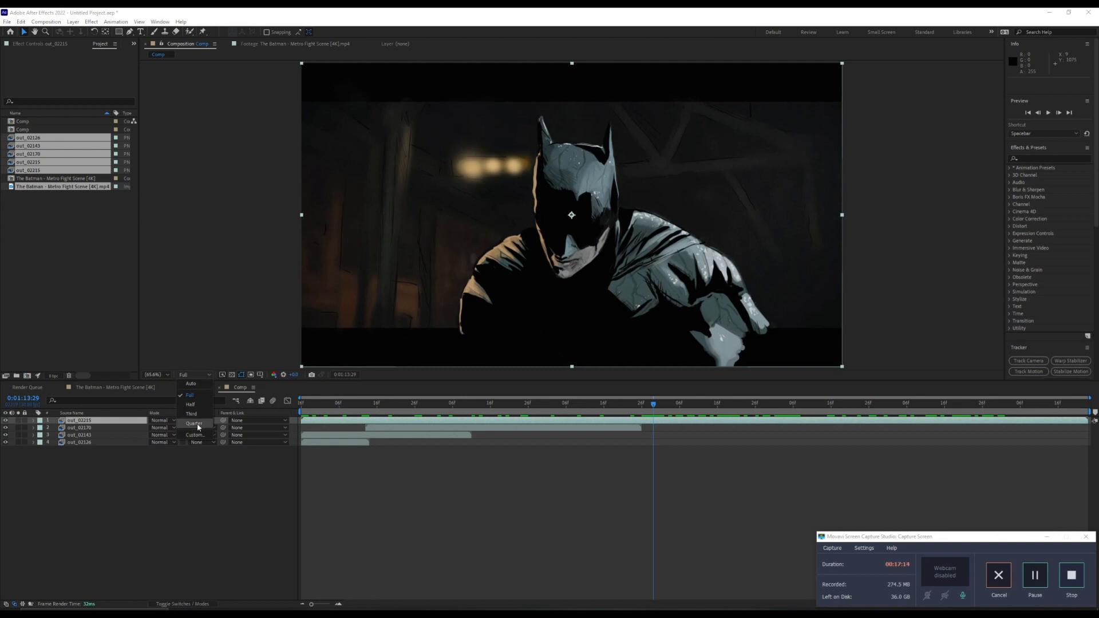
Play the composition from its first frame and scrub around 0:01:12:23 to examine the blend between sequences.
{"action": "left_click_drag", "start_coordinate": [352, 406], "coordinate": [247, 410]}
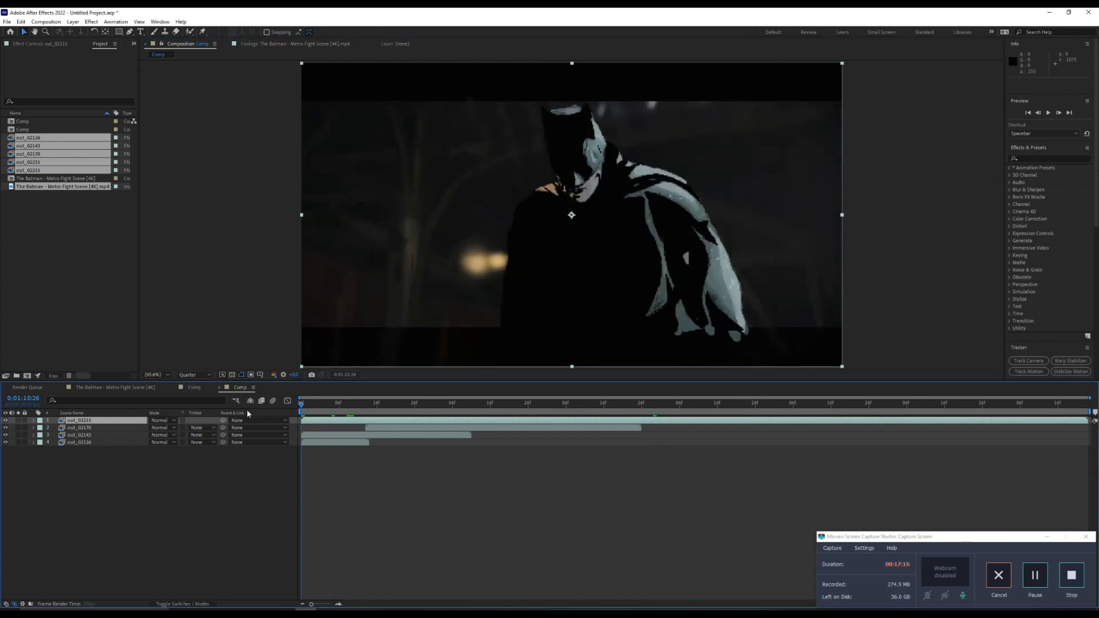
{"action": "key", "text": "space"}
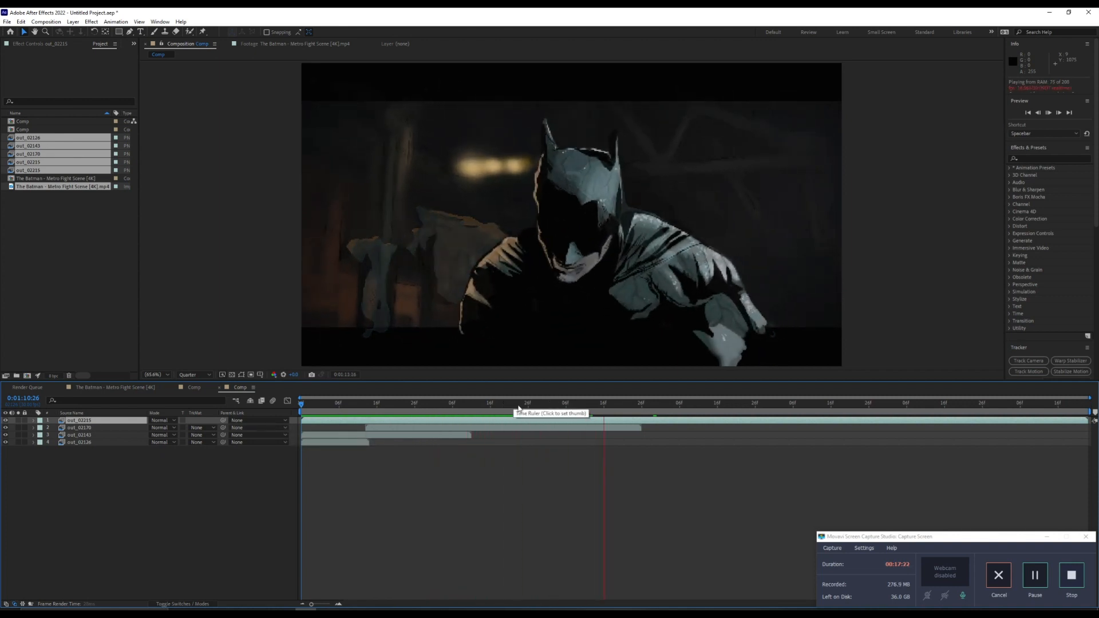
{"action": "left_click", "coordinate": [518, 406]}
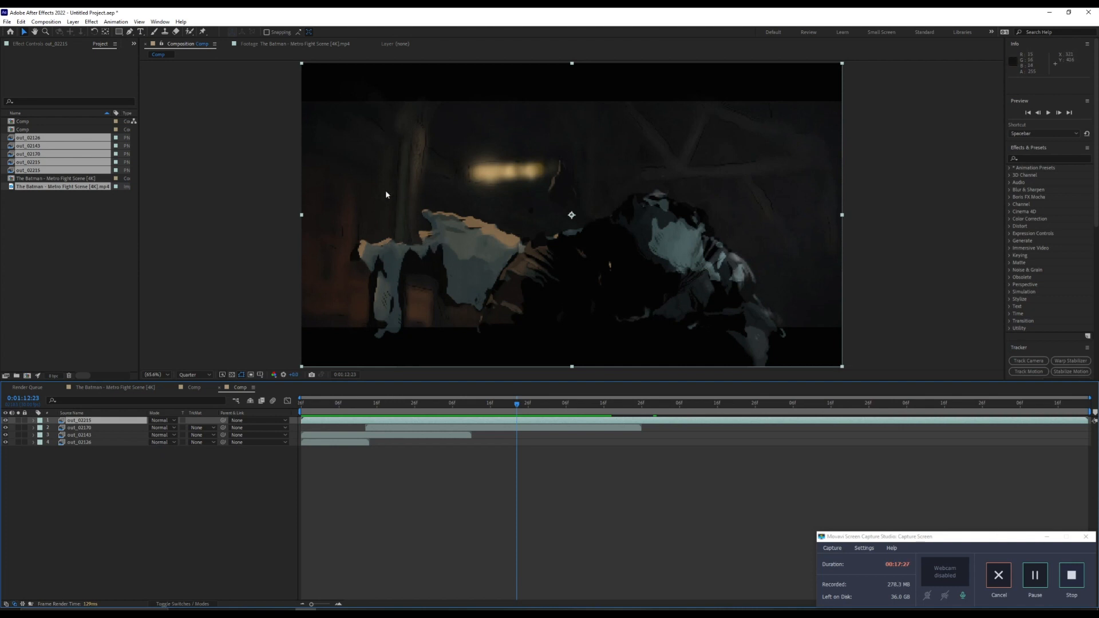
{"action": "mouse_move", "coordinate": [526, 406]}
{"action": "left_mouse_down"}
{"action": "mouse_move", "coordinate": [587, 406]}
{"action": "mouse_move", "coordinate": [476, 407]}
{"action": "mouse_move", "coordinate": [517, 406]}
{"action": "left_mouse_up"}
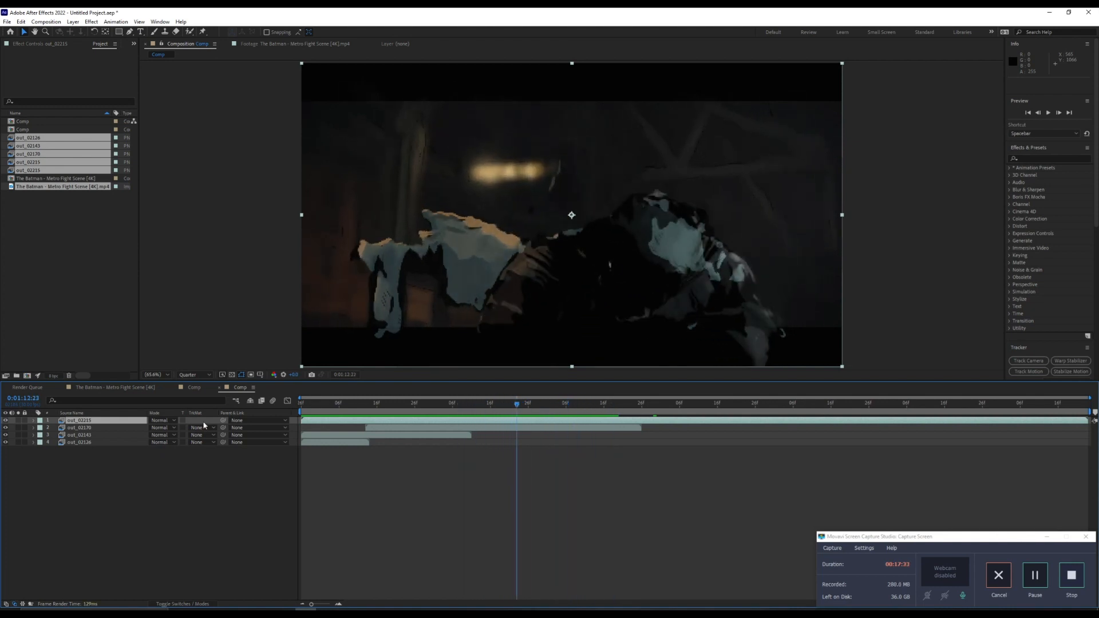
Toggle the out_02170 layer's visibility to compare the current frame with and without it.
{"action": "left_click", "coordinate": [6, 428]}
{"action": "left_click", "coordinate": [6, 428]}
{"action": "left_click", "coordinate": [6, 428]}
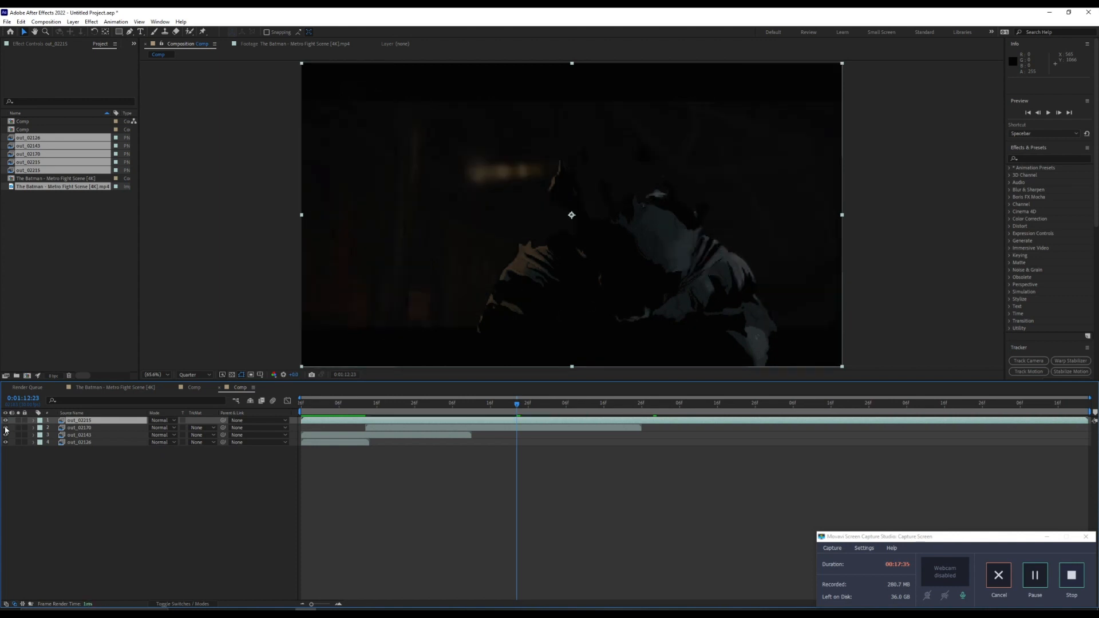
{"action": "left_click", "coordinate": [6, 428]}
Trim the end of the out_02170 layer back to where the out_02143 layer ends.
{"action": "left_click", "coordinate": [450, 429]}
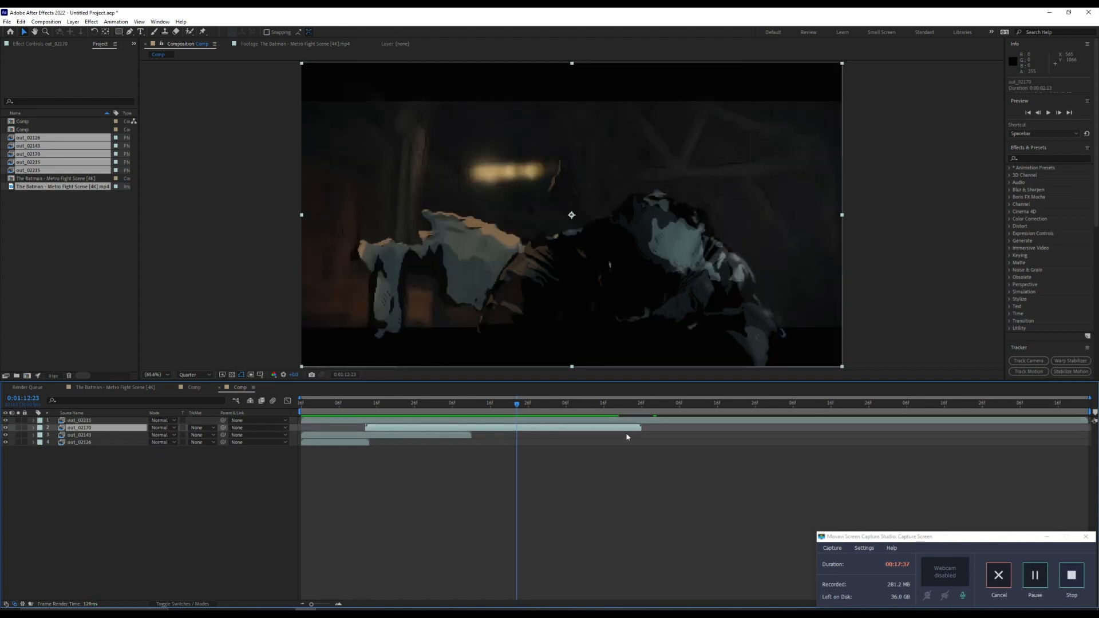
{"action": "left_click_drag", "start_coordinate": [644, 427], "coordinate": [467, 406]}
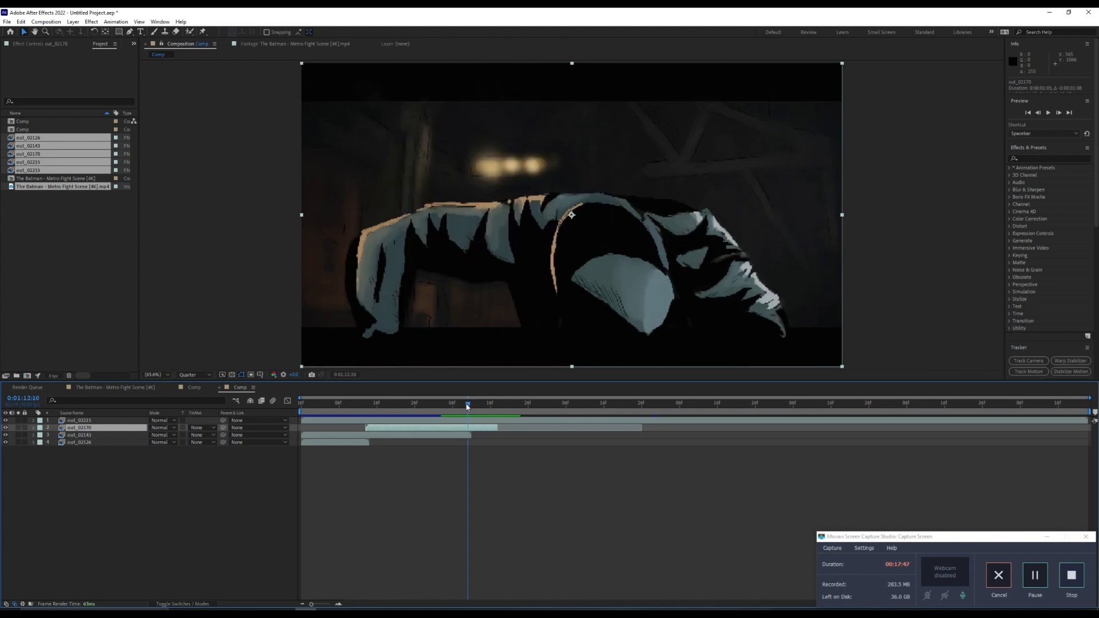
{"action": "mouse_move", "coordinate": [467, 407]}
{"action": "left_mouse_down"}
{"action": "mouse_move", "coordinate": [472, 428]}
{"action": "mouse_move", "coordinate": [457, 405]}
{"action": "mouse_move", "coordinate": [410, 403]}
{"action": "mouse_move", "coordinate": [484, 399]}
{"action": "left_mouse_up"}
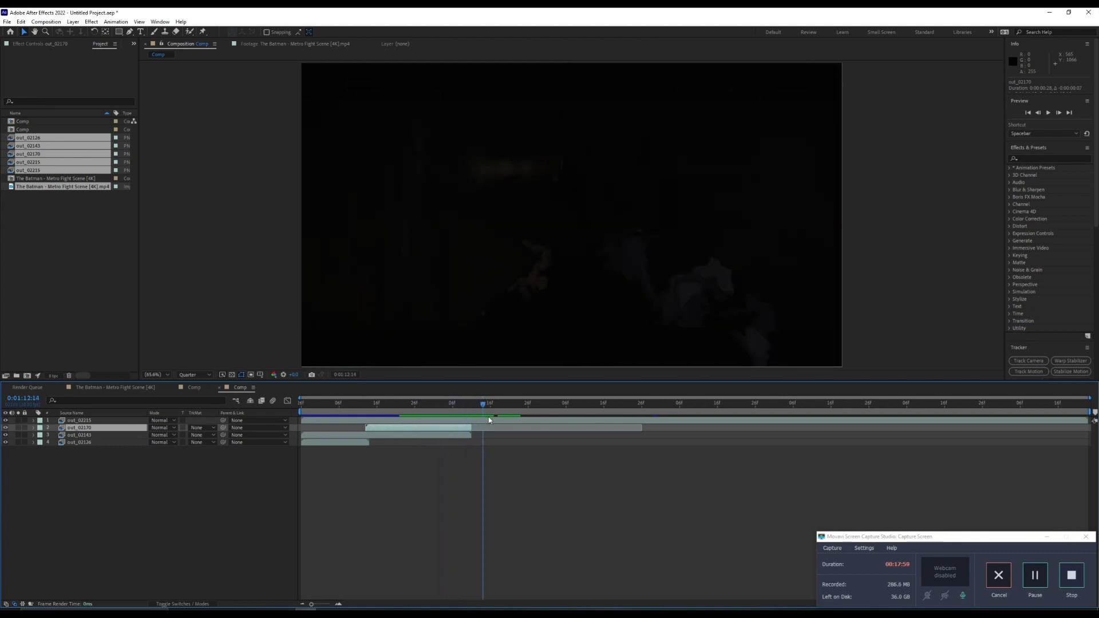
Keyframe the out_02215 layer's opacity at 100% at 0:01:12:11, and return to the composition's first frame.
{"action": "left_click", "coordinate": [489, 421]}
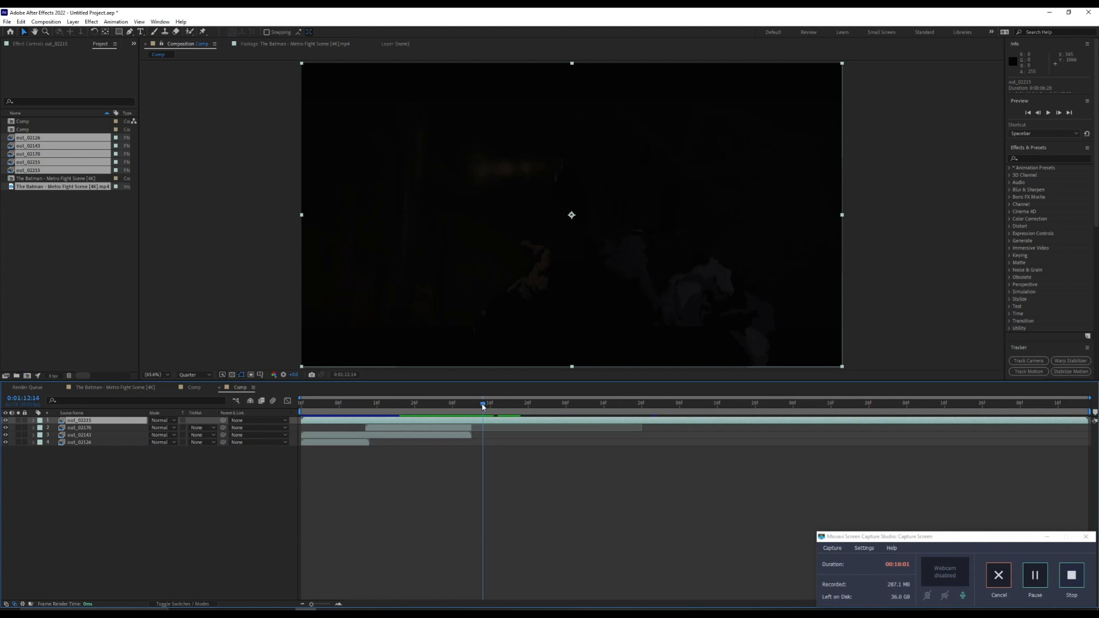
{"action": "left_click_drag", "start_coordinate": [483, 406], "coordinate": [474, 407]}
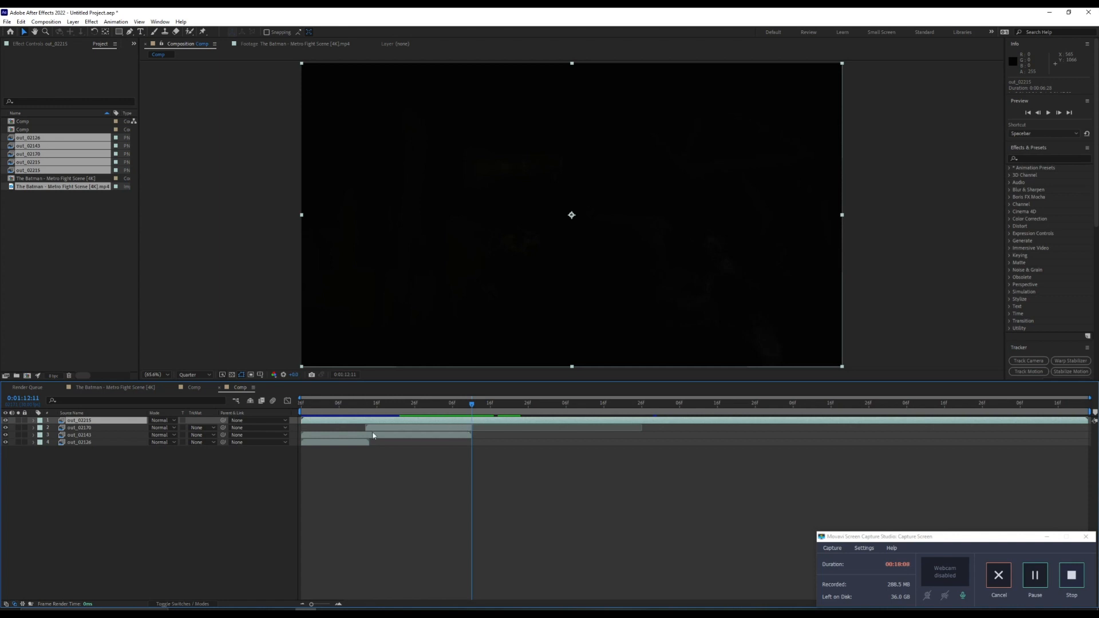
{"action": "left_click", "coordinate": [33, 421]}
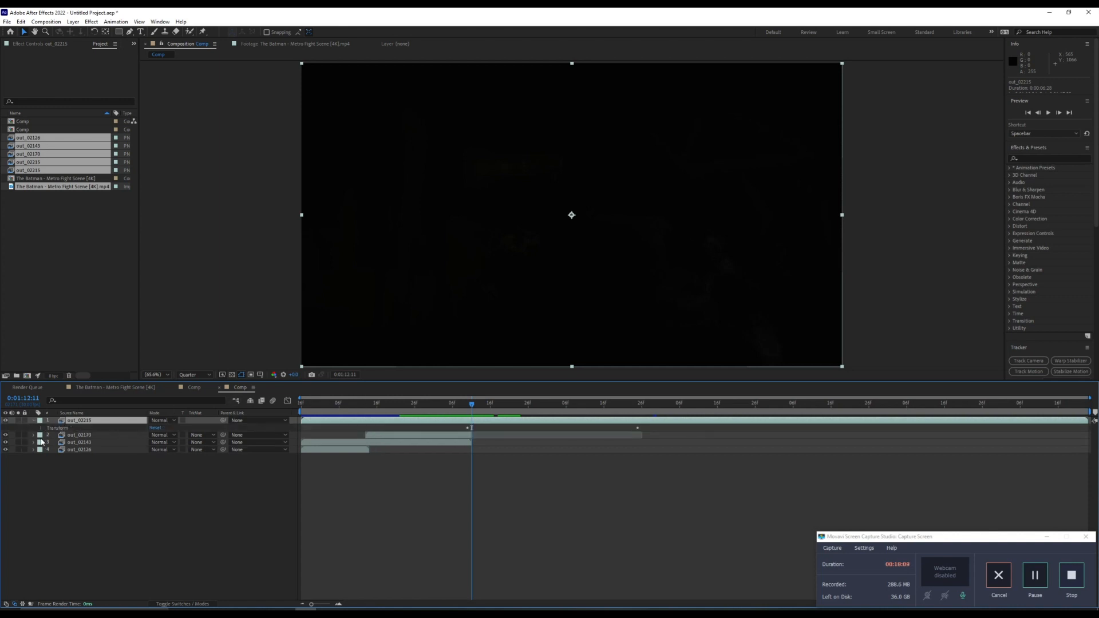
{"action": "left_click", "coordinate": [42, 429]}
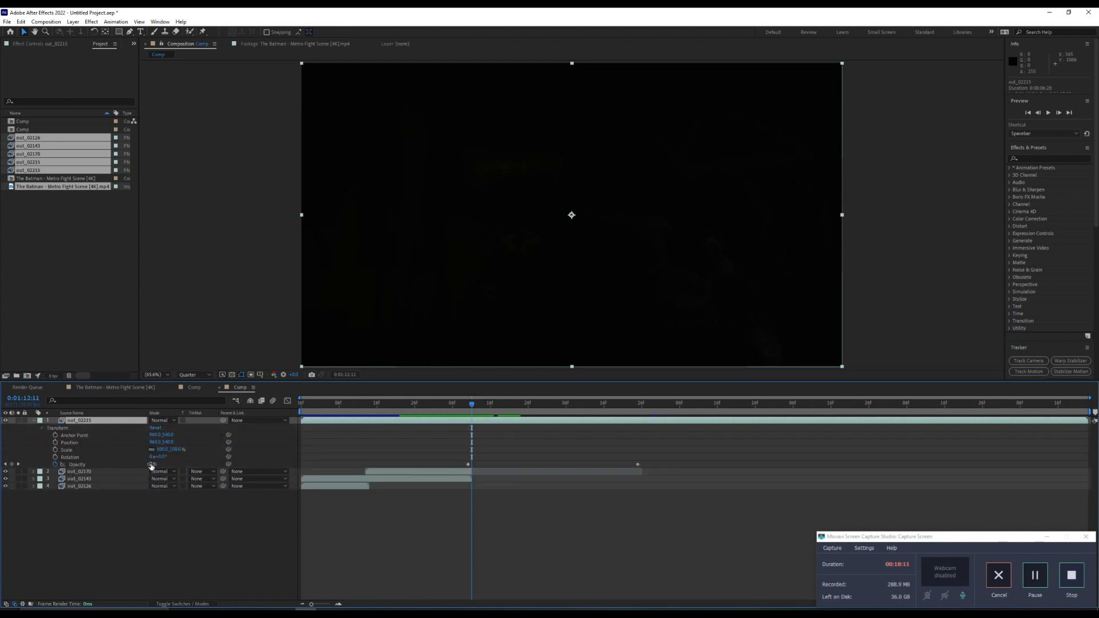
{"action": "left_click_drag", "start_coordinate": [152, 465], "coordinate": [279, 471]}
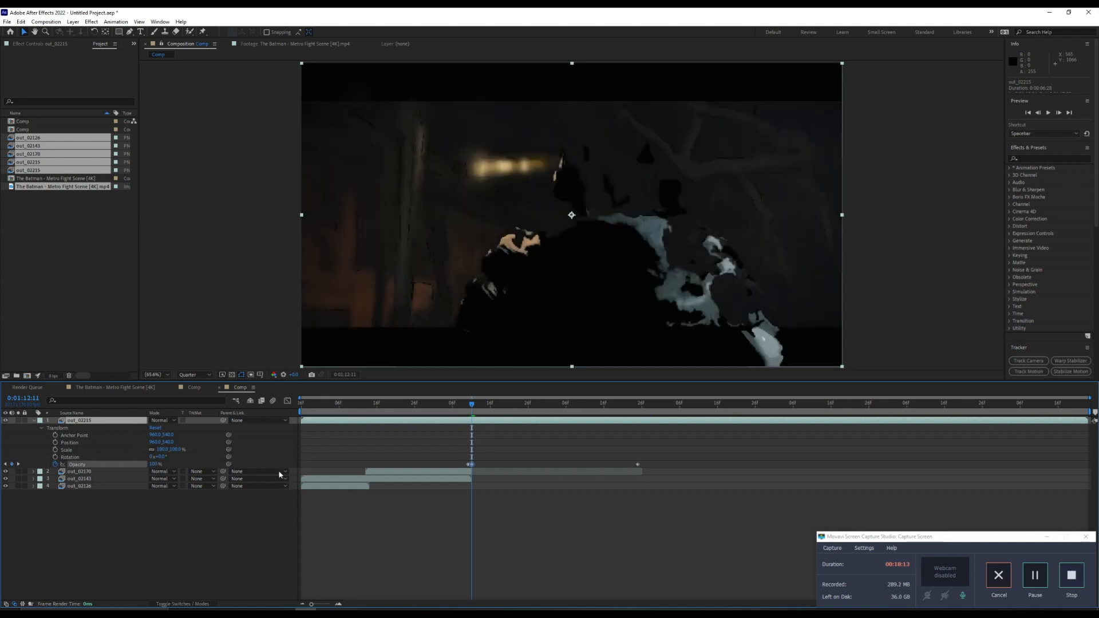
{"action": "left_click_drag", "start_coordinate": [473, 407], "coordinate": [302, 404]}
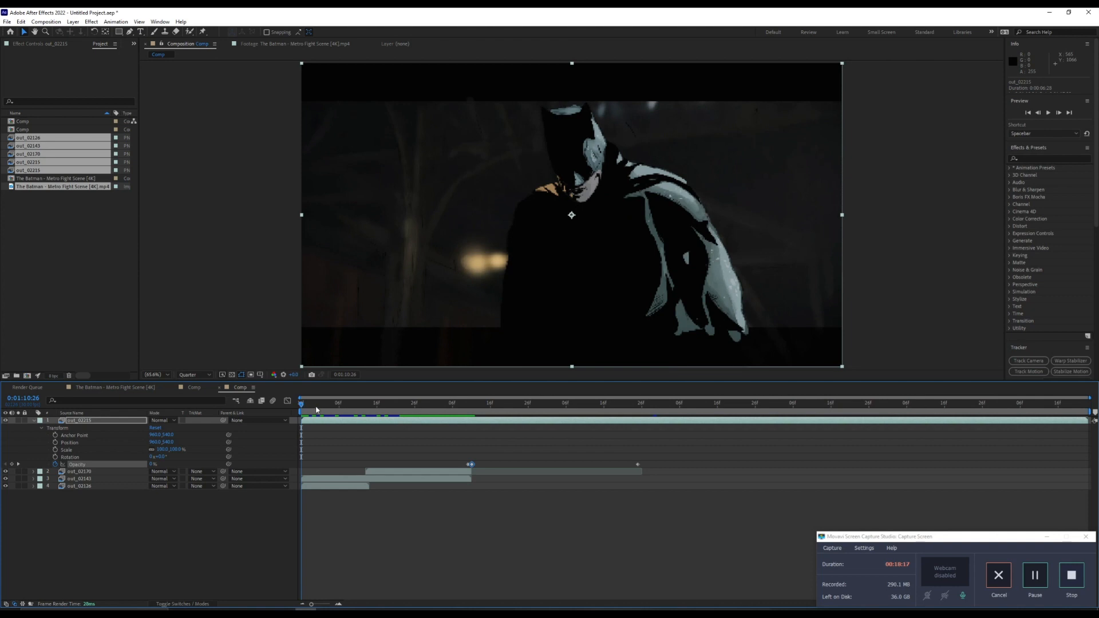
Trim the start of the out_02170 layer to shorten it, play back the composition, and move to 0:01:12:19.
{"action": "key", "text": "space"}
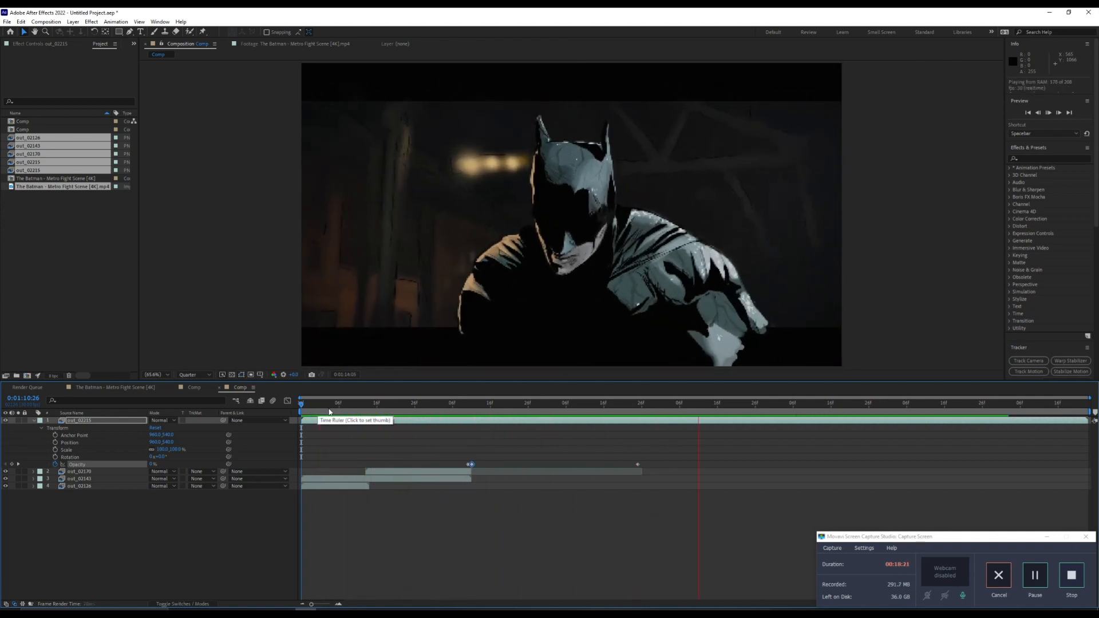
{"action": "key", "text": "ctrl+Down"}
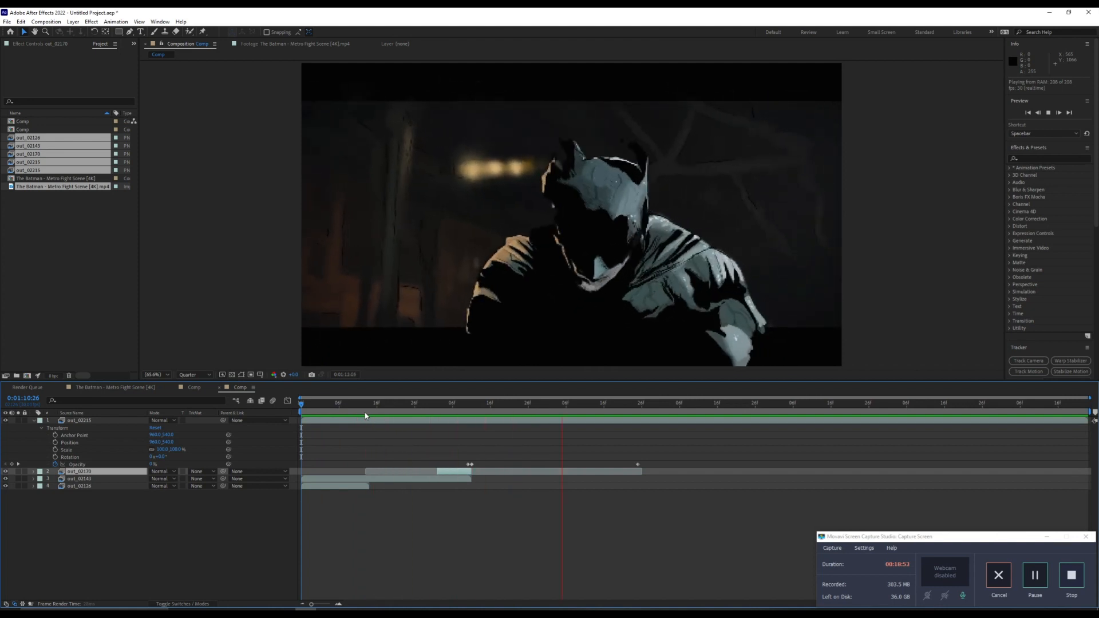
{"action": "key", "text": "space"}
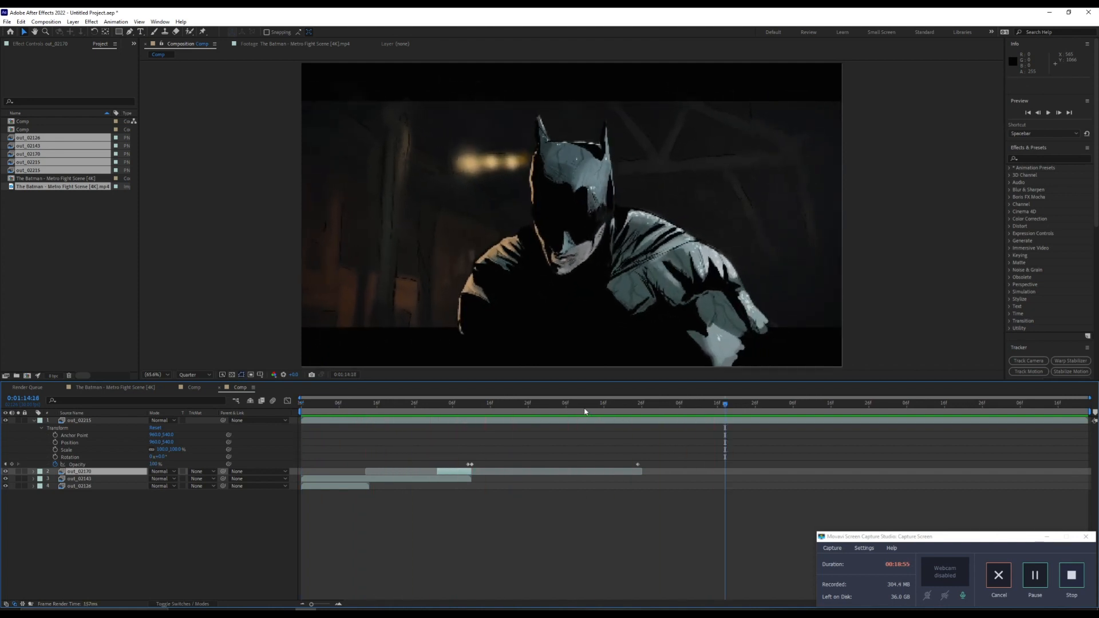
{"action": "left_click_drag", "start_coordinate": [601, 407], "coordinate": [501, 425]}
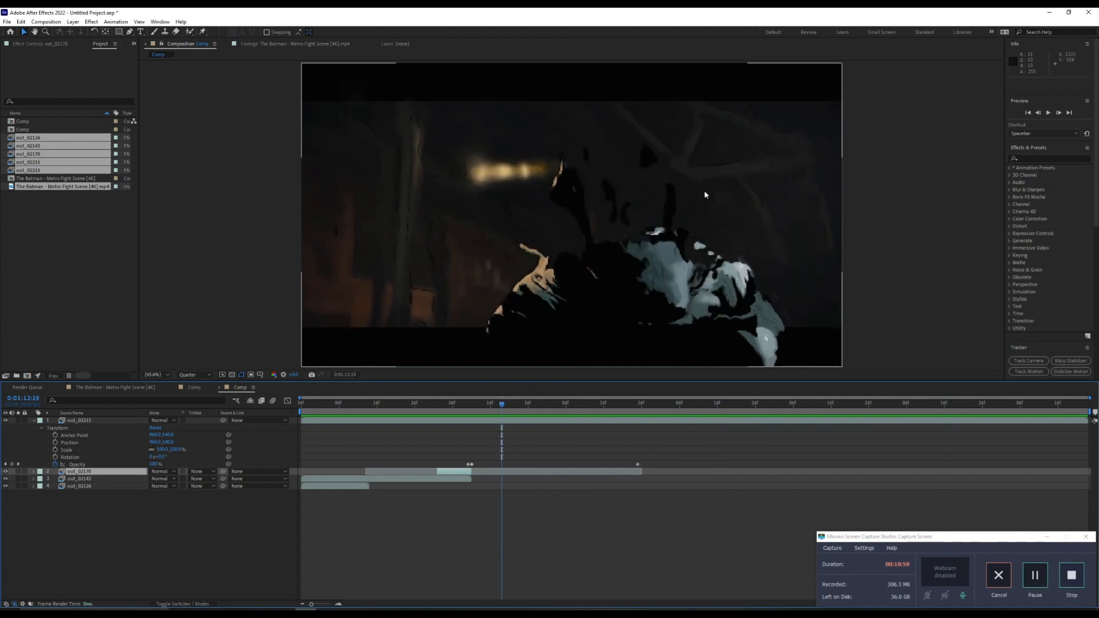
Pre-compose all four out_ sequence layers into a new composition named batman_precomp.
{"action": "left_click", "coordinate": [35, 421]}
{"action": "left_click", "coordinate": [75, 421]}
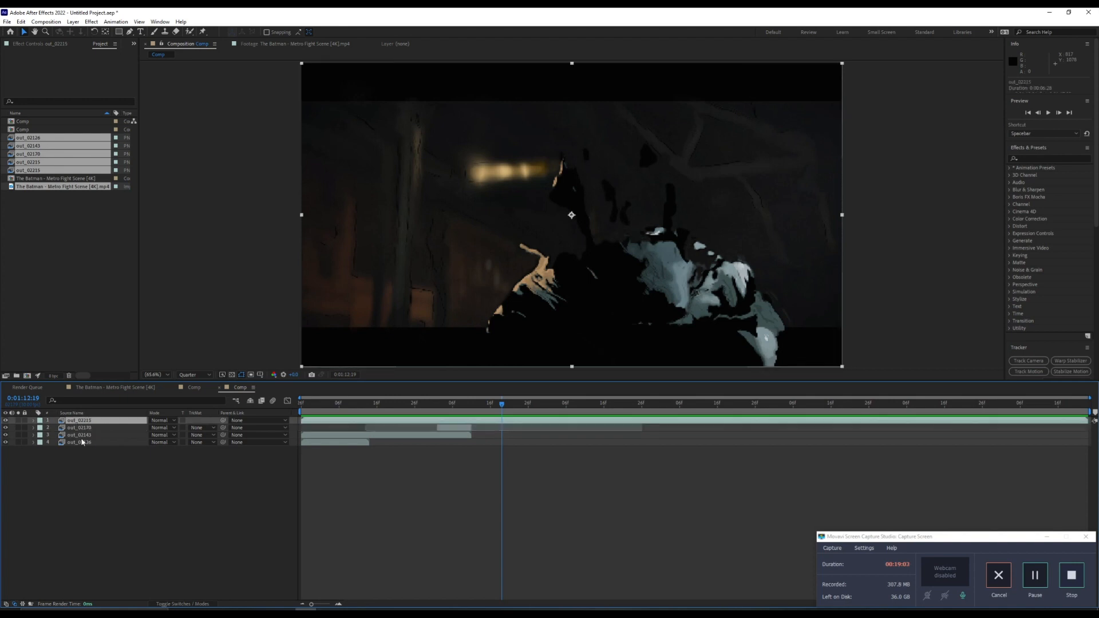
{"action": "left_click", "coordinate": [83, 442], "text": "shift"}
{"action": "right_click", "coordinate": [87, 436]}
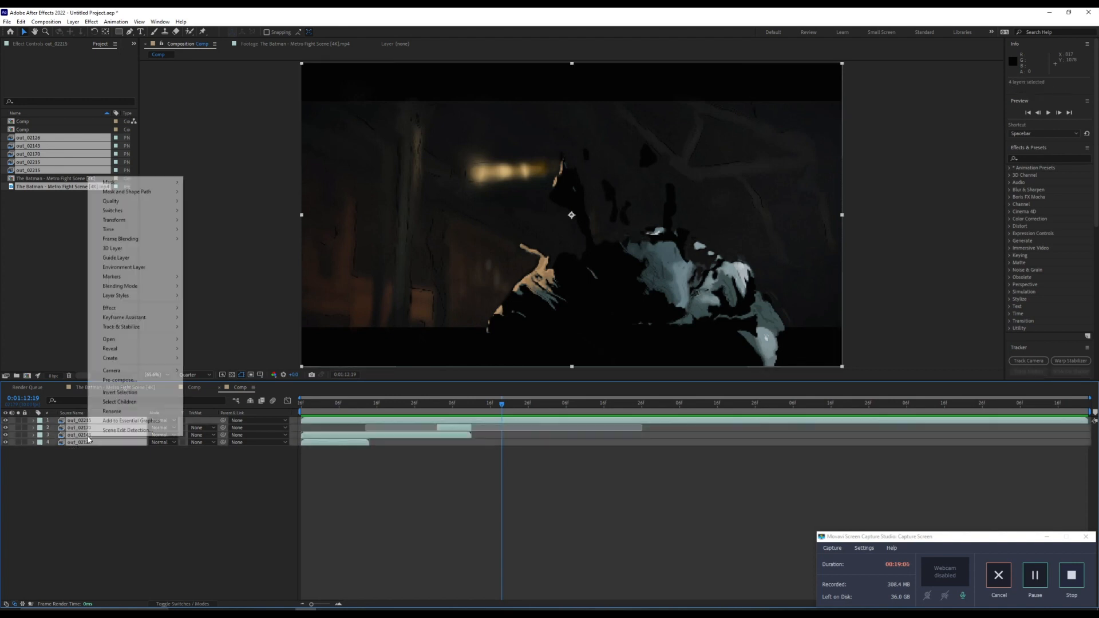
{"action": "left_click", "coordinate": [145, 380]}
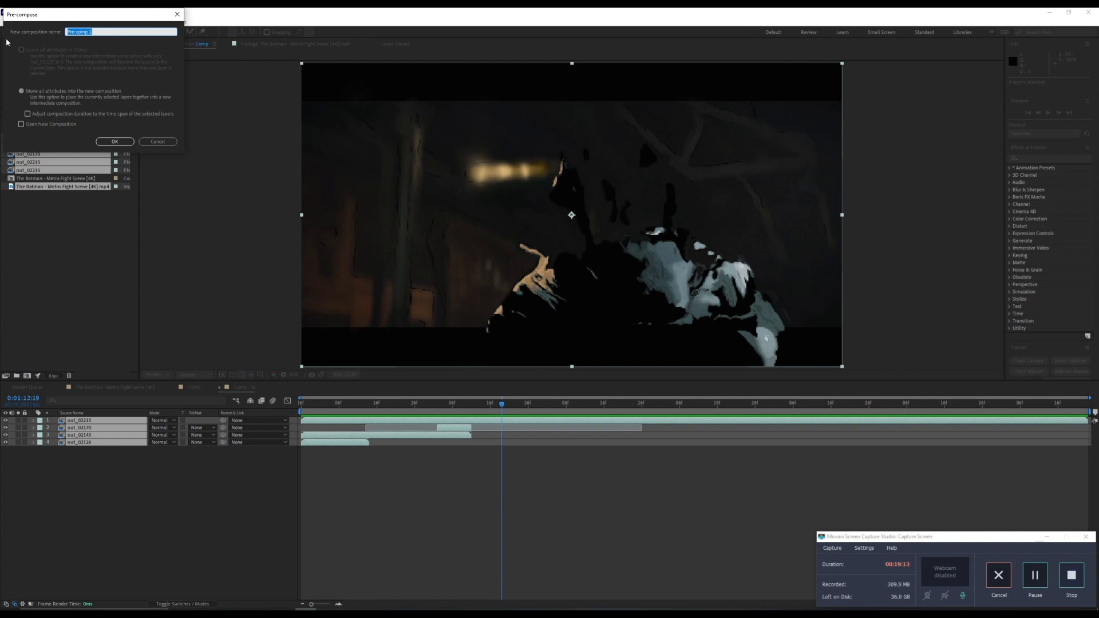
{"action": "type", "text": "batmn"}
{"action": "key", "text": "Return"}
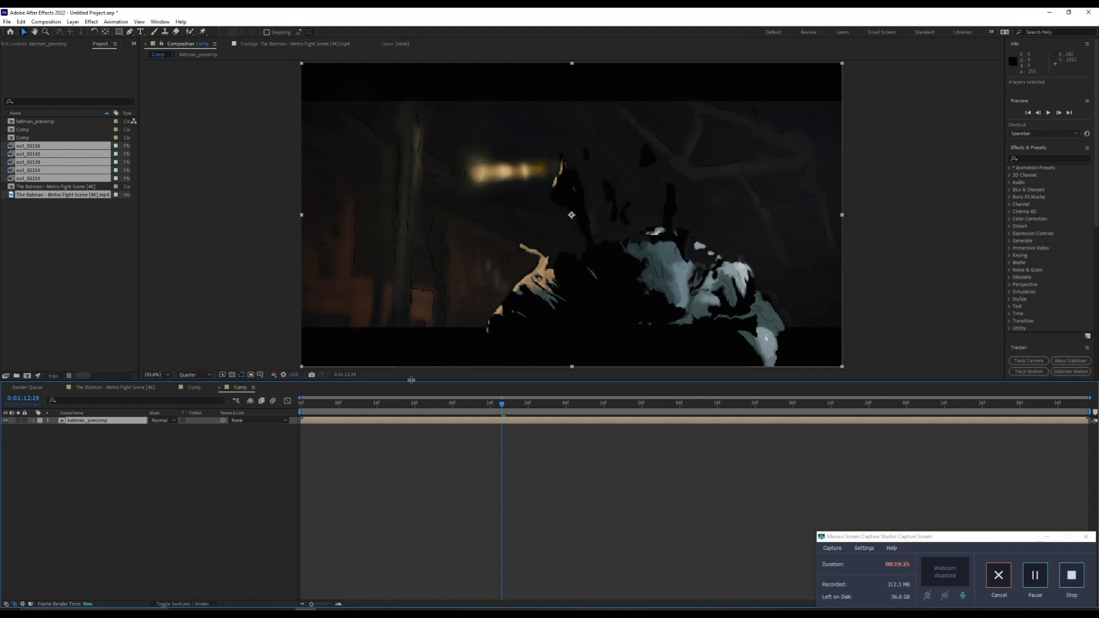
Draw a closed Pen mask on batman_precomp around the background above and beside Batman, following his shoulder outline, and refine its points.
{"action": "left_click", "coordinate": [130, 32]}
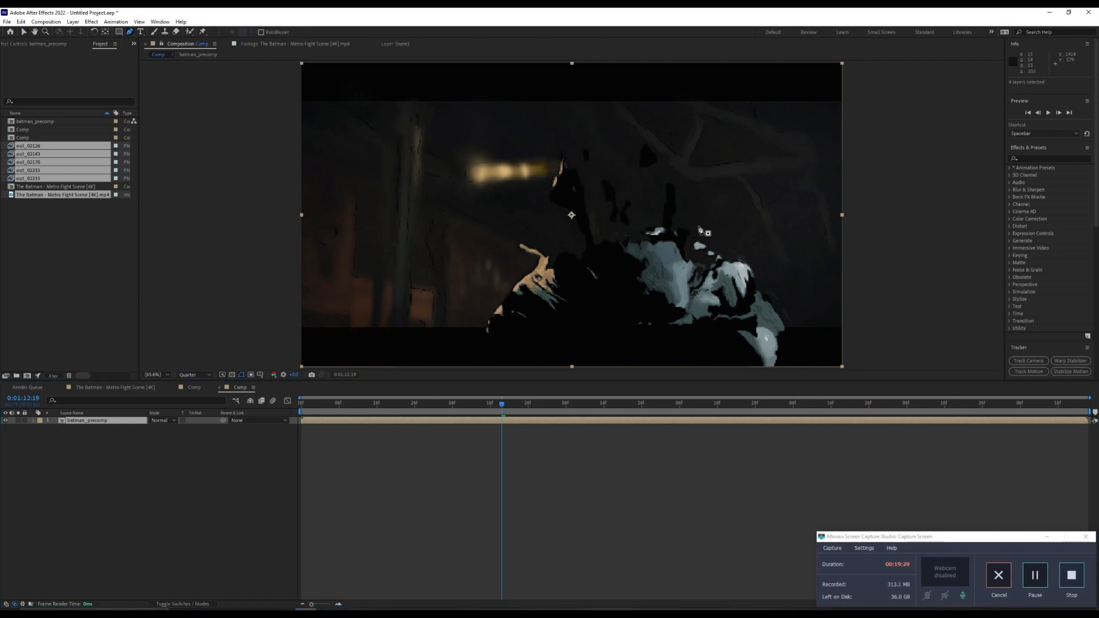
{"action": "left_click_drag", "start_coordinate": [699, 227], "coordinate": [657, 224]}
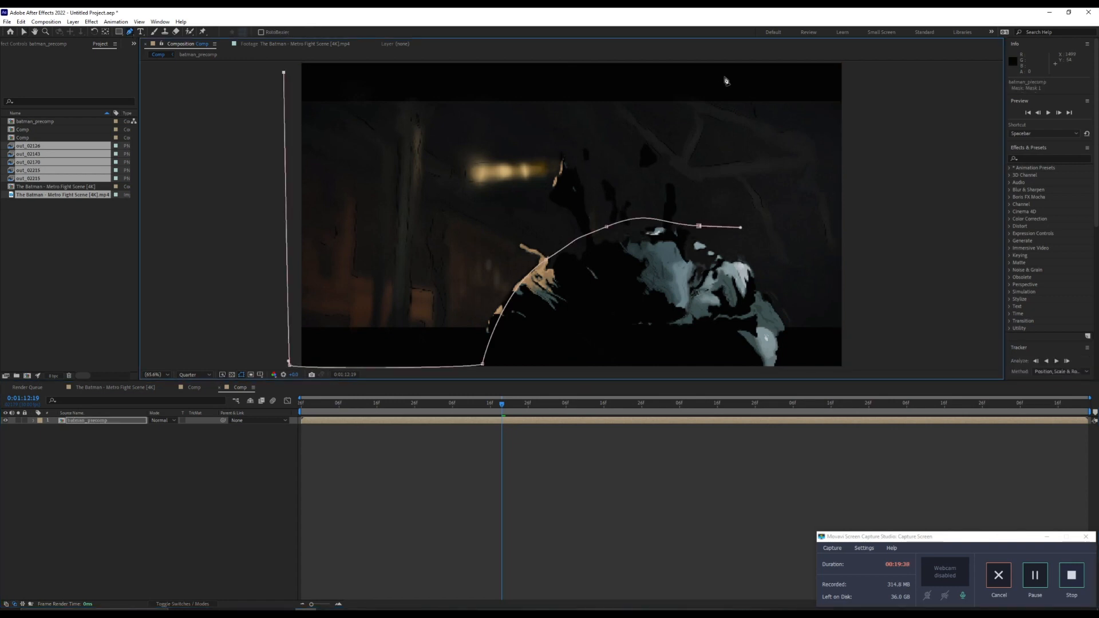
{"action": "left_click_drag", "start_coordinate": [725, 76], "coordinate": [748, 75]}
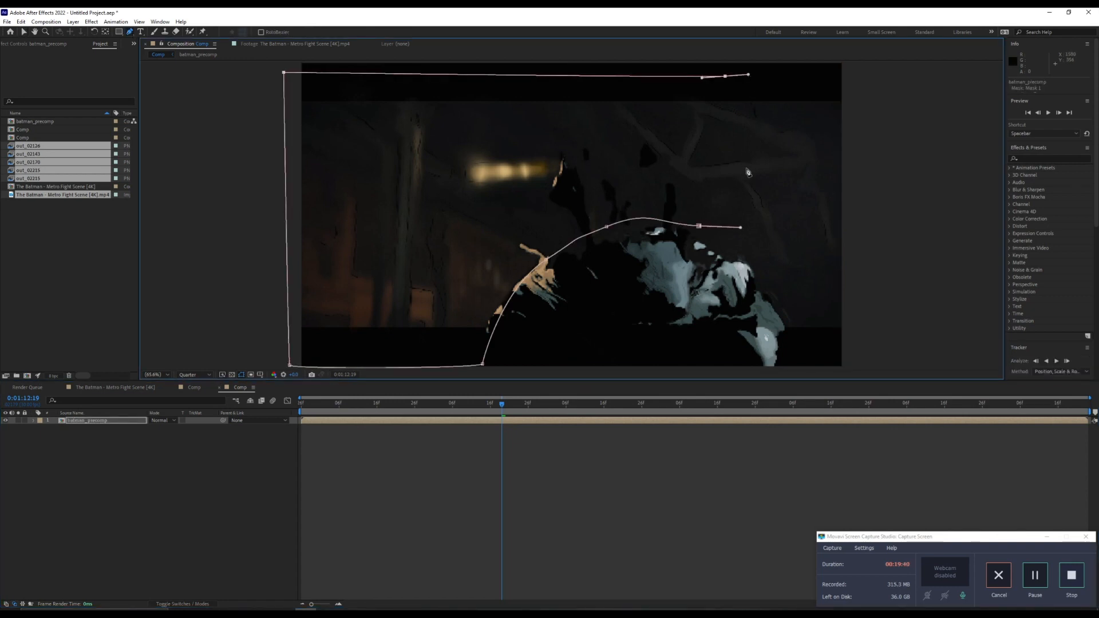
{"action": "left_click", "coordinate": [699, 227]}
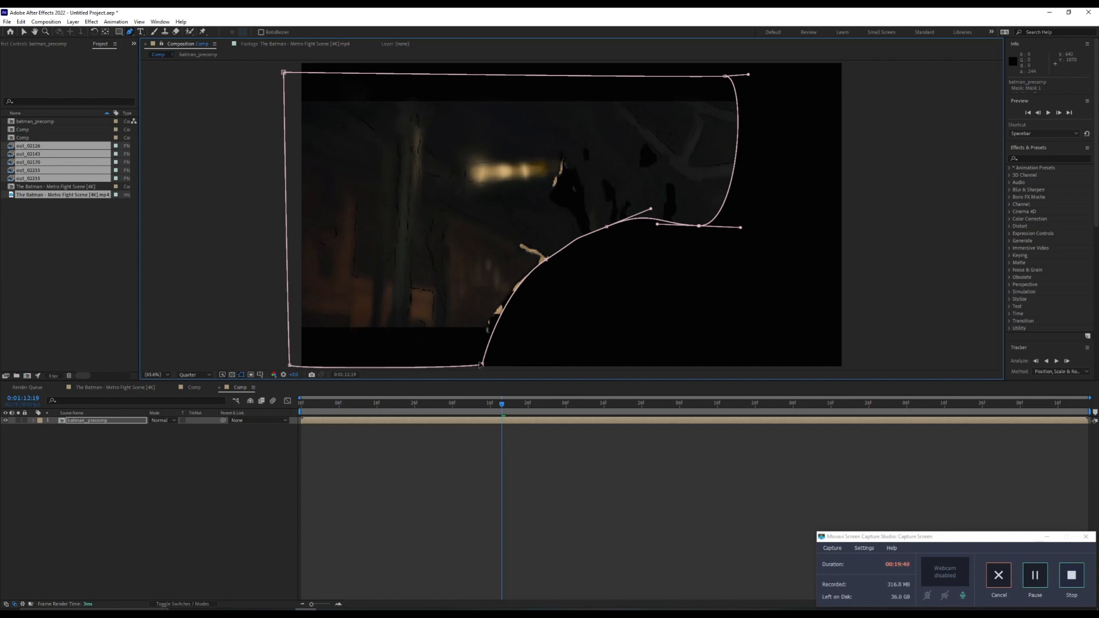
{"action": "left_click_drag", "start_coordinate": [480, 364], "coordinate": [462, 351]}
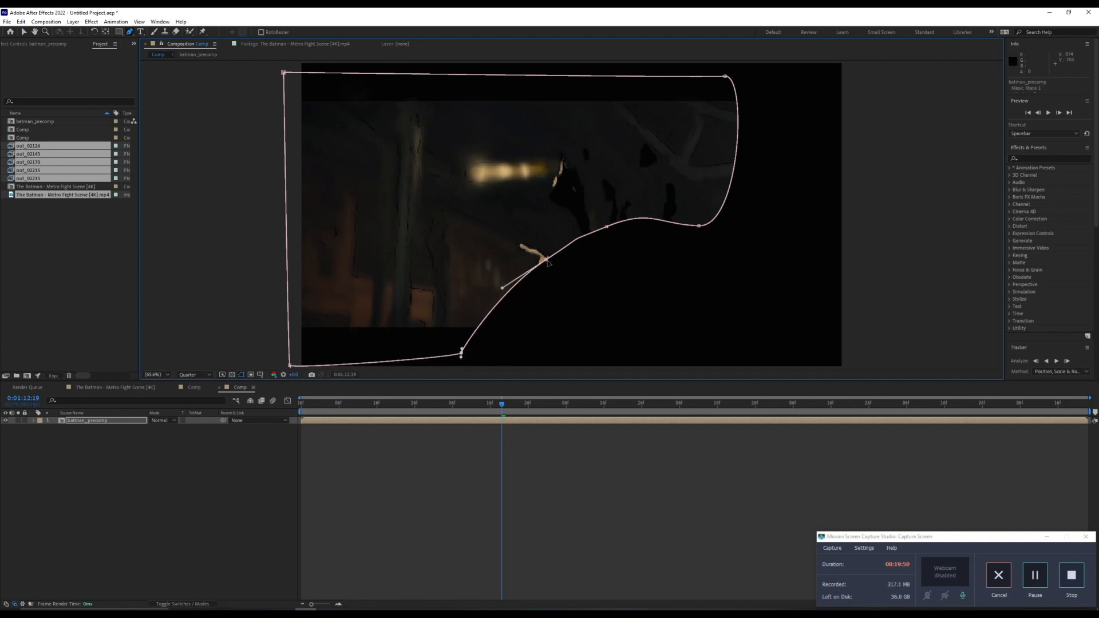
{"action": "left_click_drag", "start_coordinate": [547, 263], "coordinate": [542, 256]}
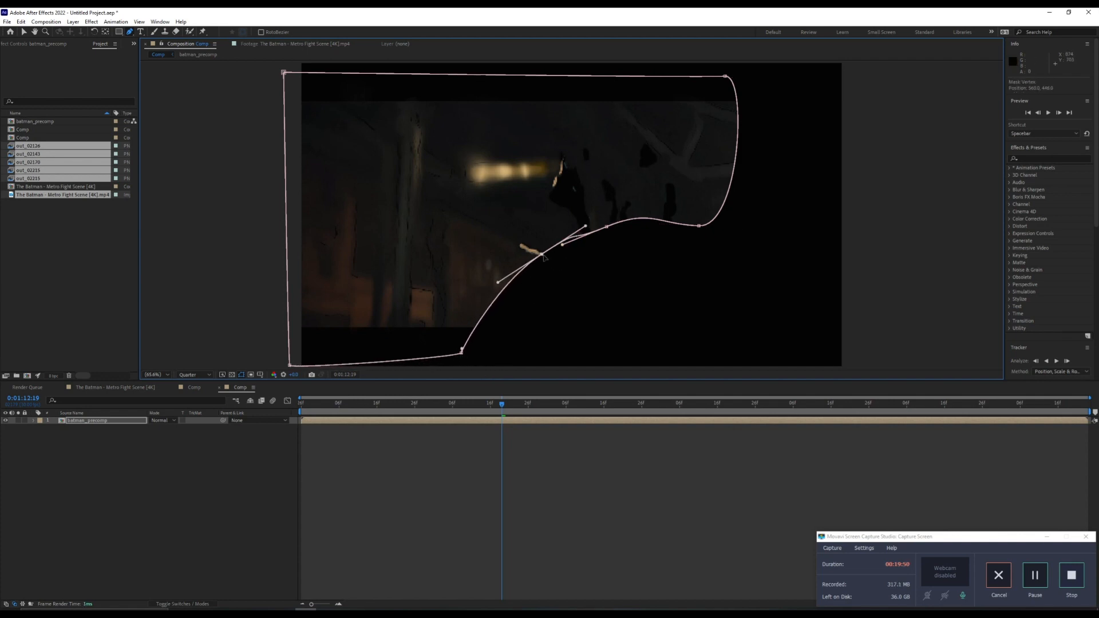
Invert Mask 1 on batman_precomp and start keyframing its mask path at 0:01:12:19.
{"action": "left_click", "coordinate": [33, 421]}
{"action": "left_click", "coordinate": [41, 428]}
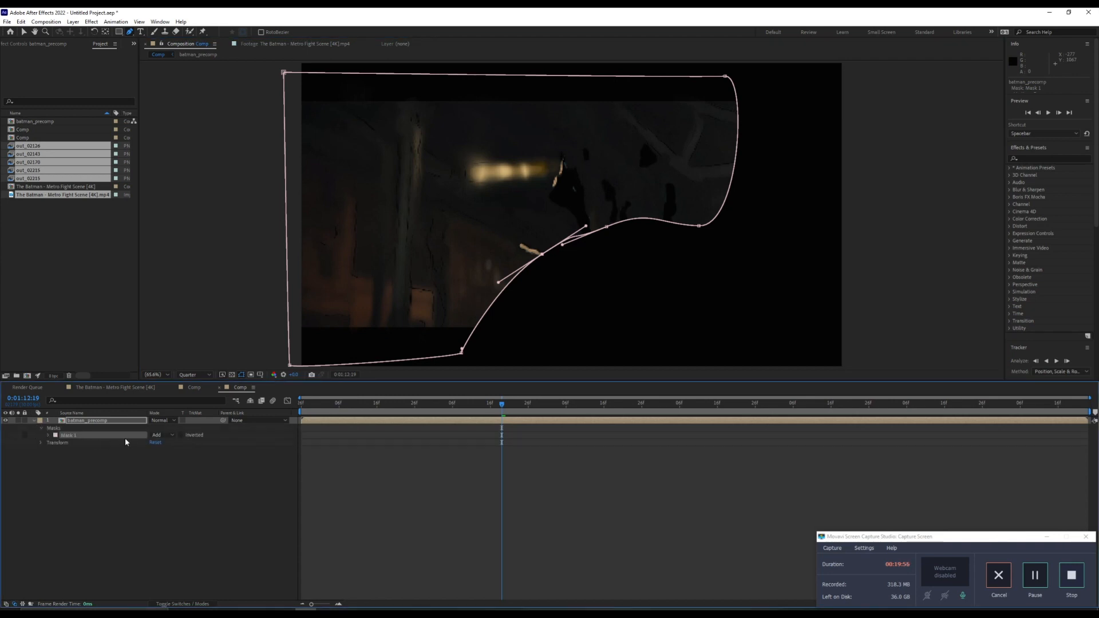
{"action": "left_click", "coordinate": [181, 436]}
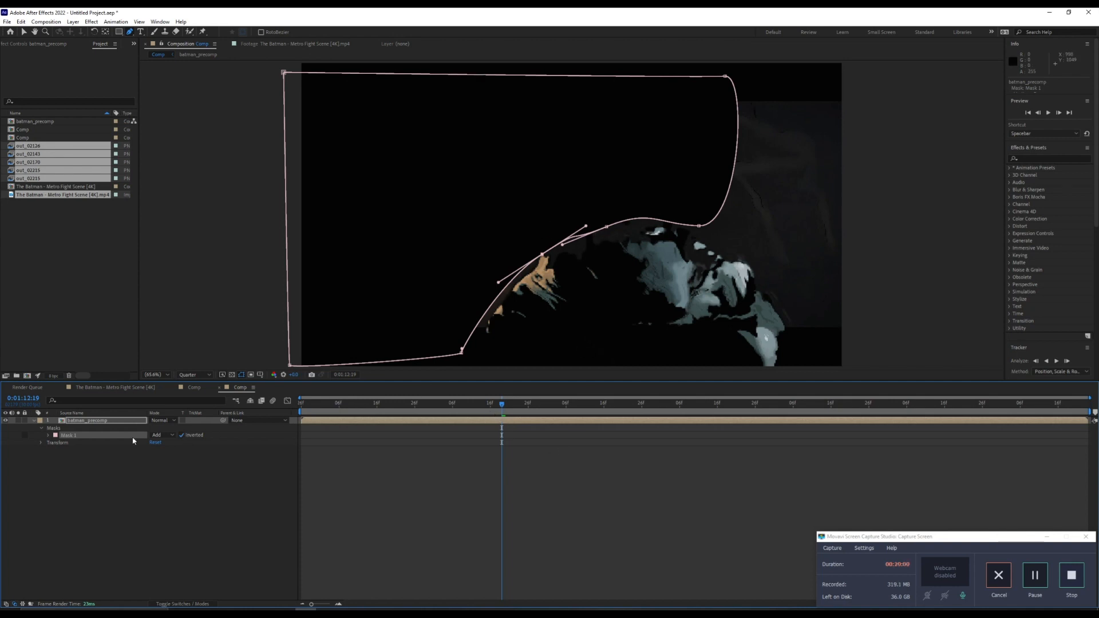
{"action": "left_click", "coordinate": [49, 436]}
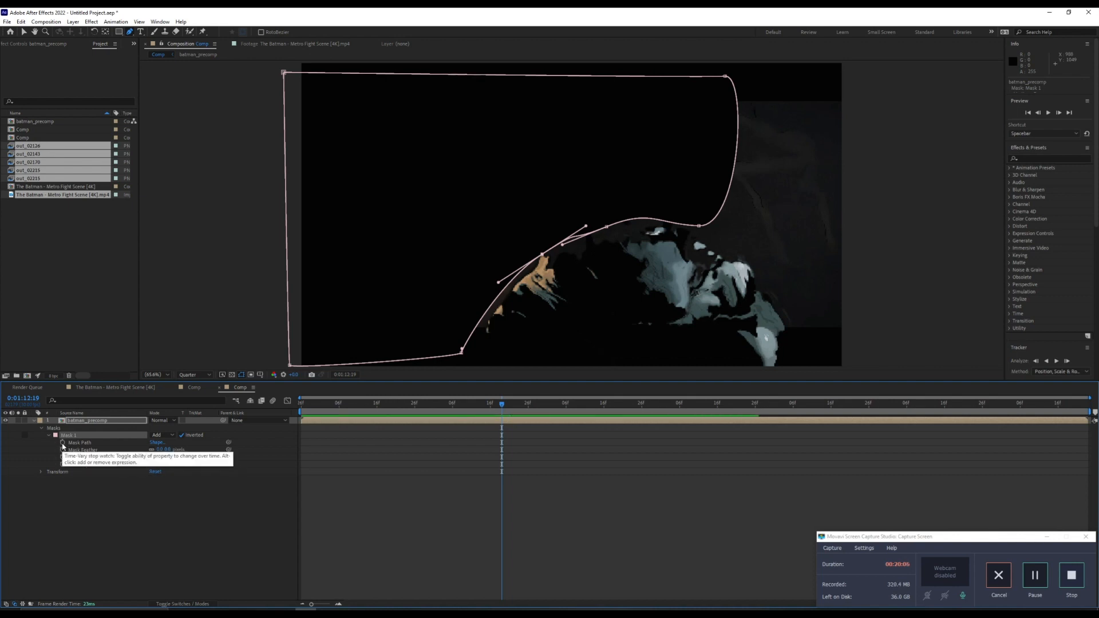
{"action": "left_click", "coordinate": [62, 443]}
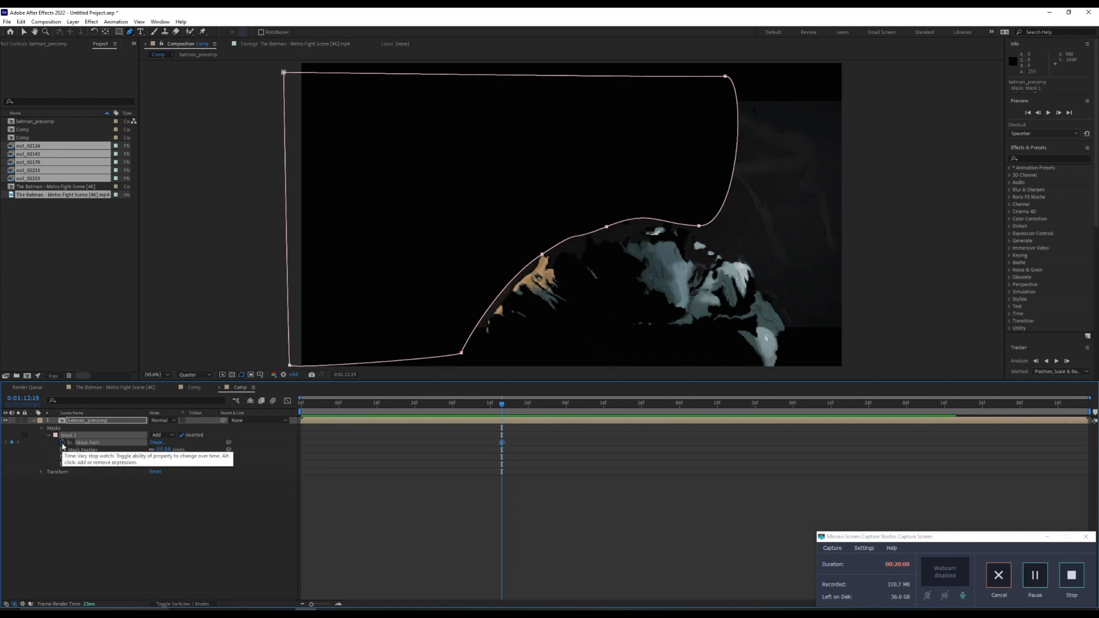
Reshape the keyframed mask path at 0:01:11:06, moving its points outward so Batman's head and back stay clear of the mask.
{"action": "left_click", "coordinate": [452, 407]}
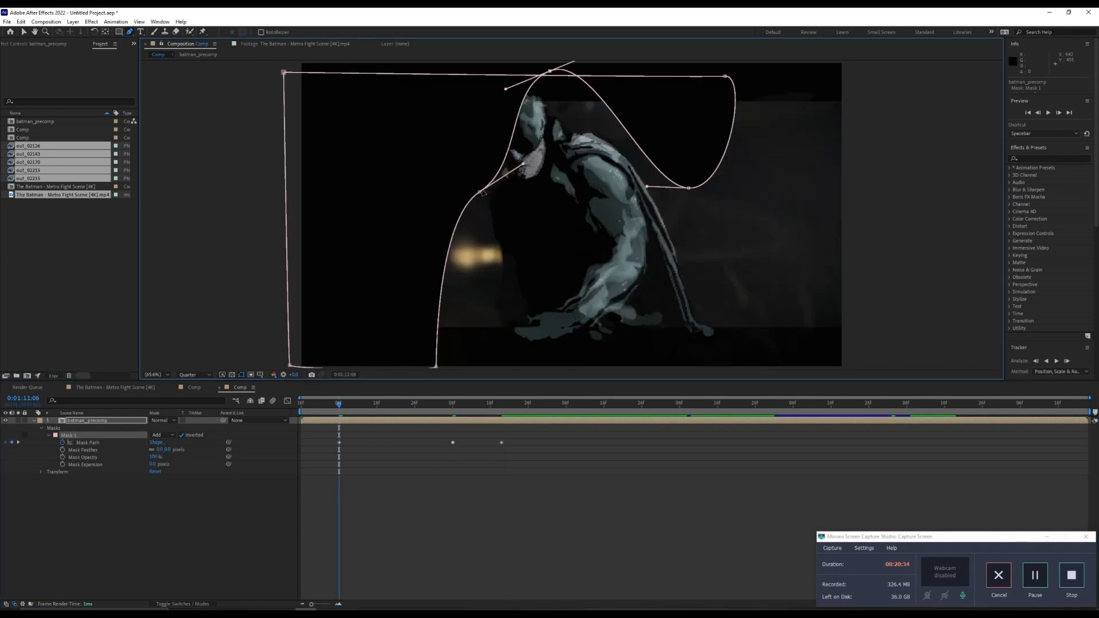
{"action": "left_click_drag", "start_coordinate": [481, 193], "coordinate": [429, 133]}
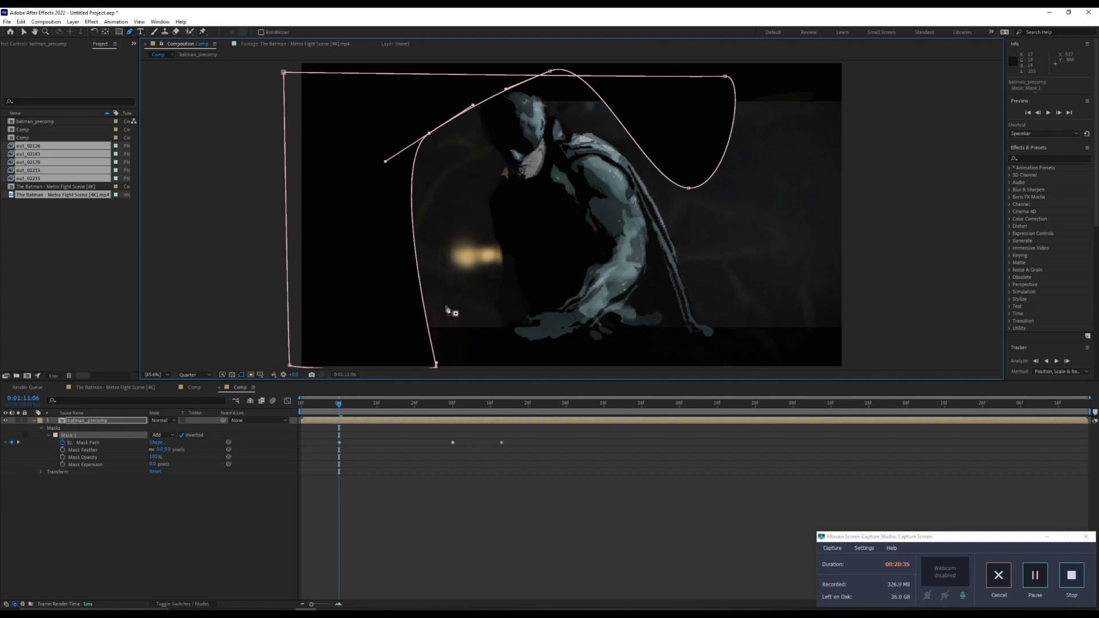
{"action": "left_click_drag", "start_coordinate": [436, 365], "coordinate": [365, 365]}
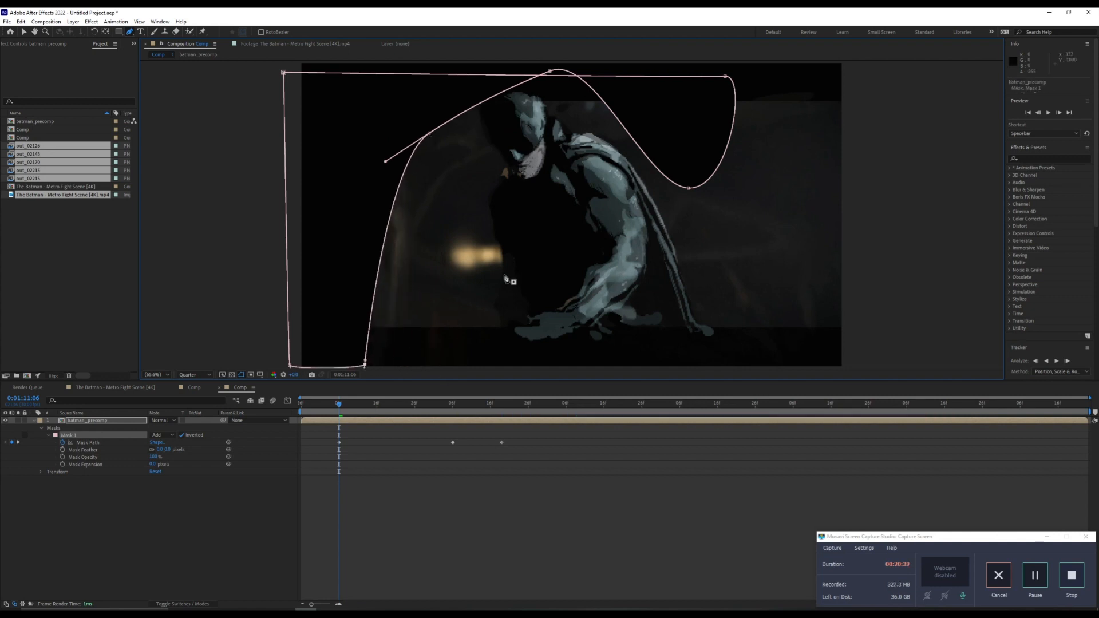
{"action": "left_click_drag", "start_coordinate": [689, 189], "coordinate": [693, 101]}
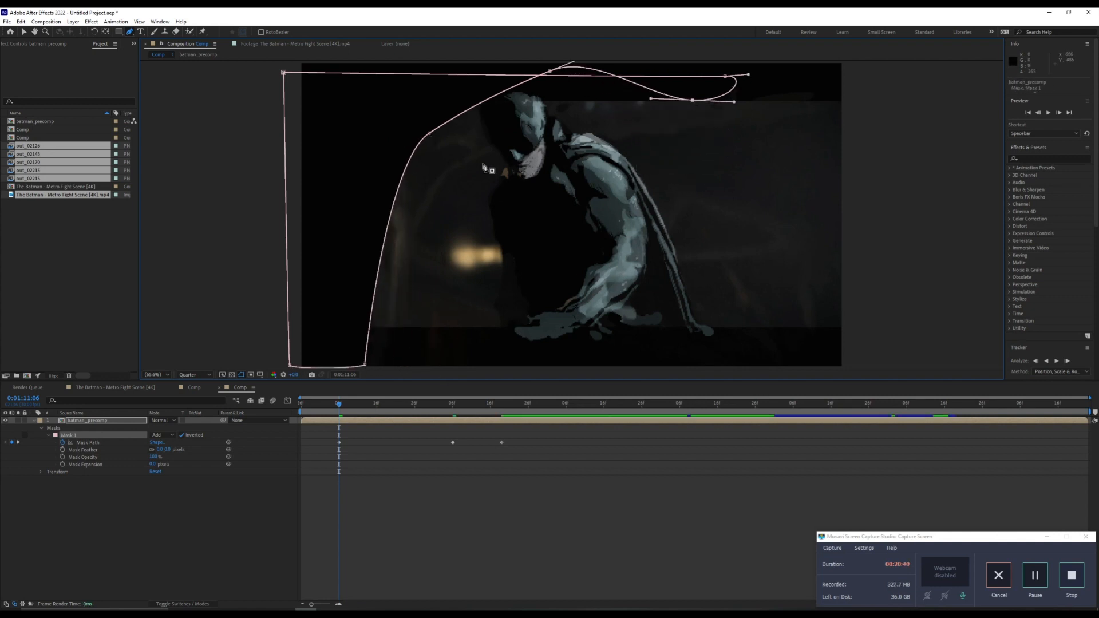
{"action": "left_click_drag", "start_coordinate": [431, 135], "coordinate": [410, 114]}
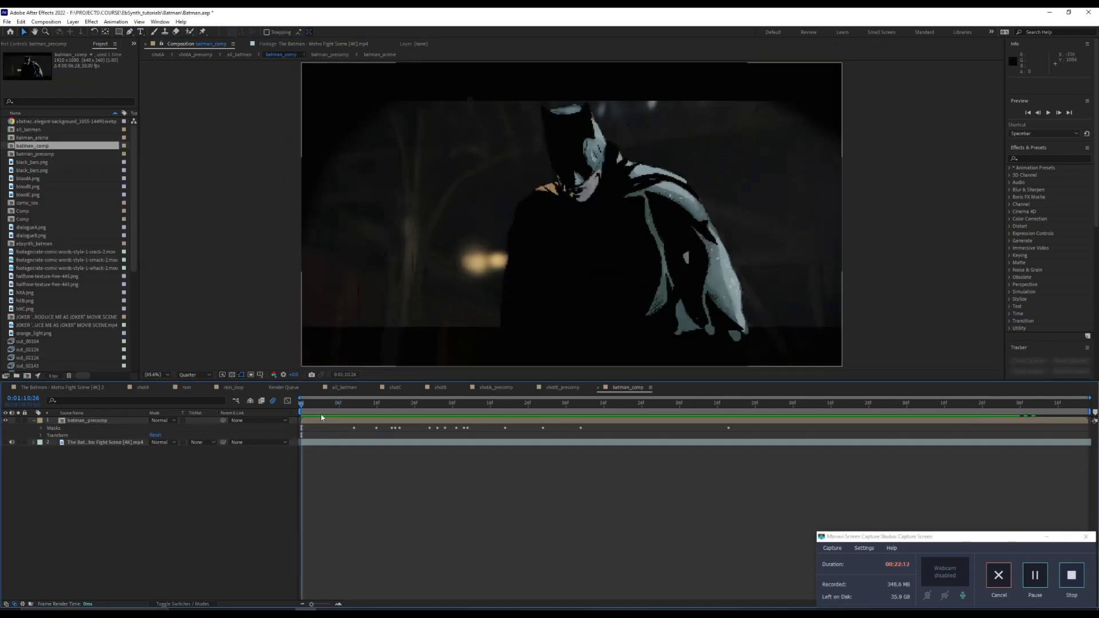
Play batman_comp, move to 0:01:12:11, and turn on the original fight scene footage layer beneath batman_precomp.
{"action": "key", "text": "space"}
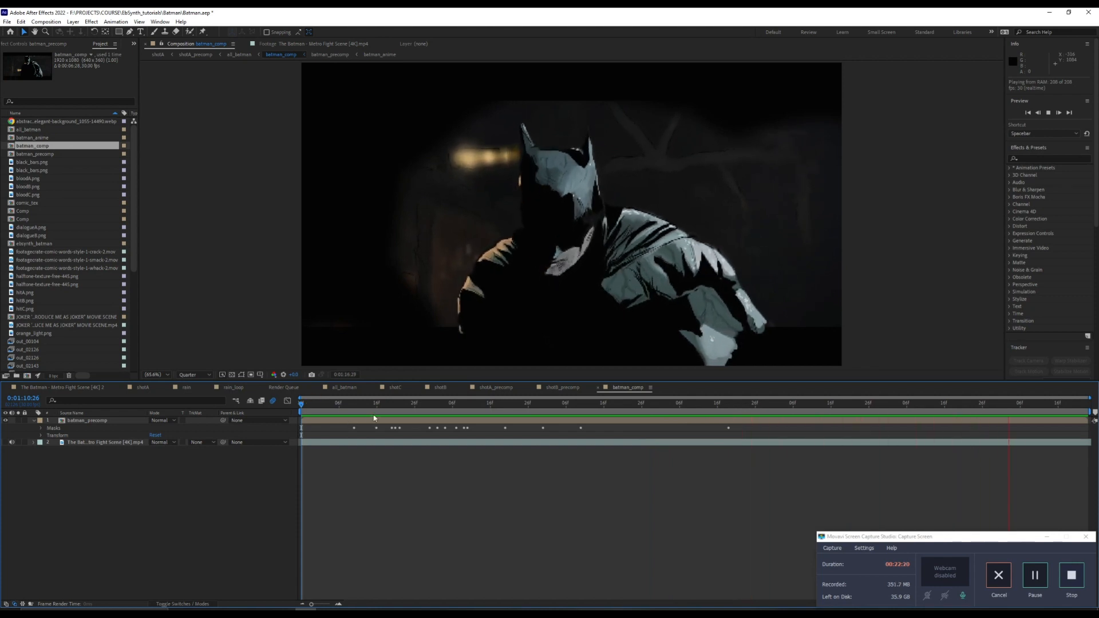
{"action": "left_click_drag", "start_coordinate": [369, 409], "coordinate": [472, 434]}
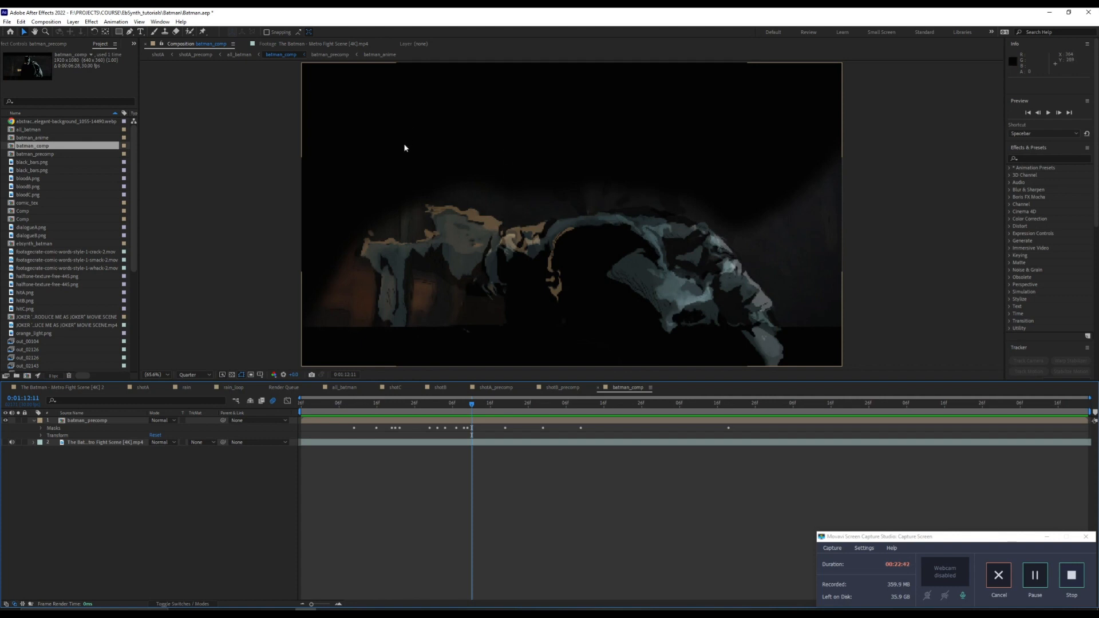
{"action": "left_click", "coordinate": [87, 444]}
{"action": "left_click", "coordinate": [80, 422]}
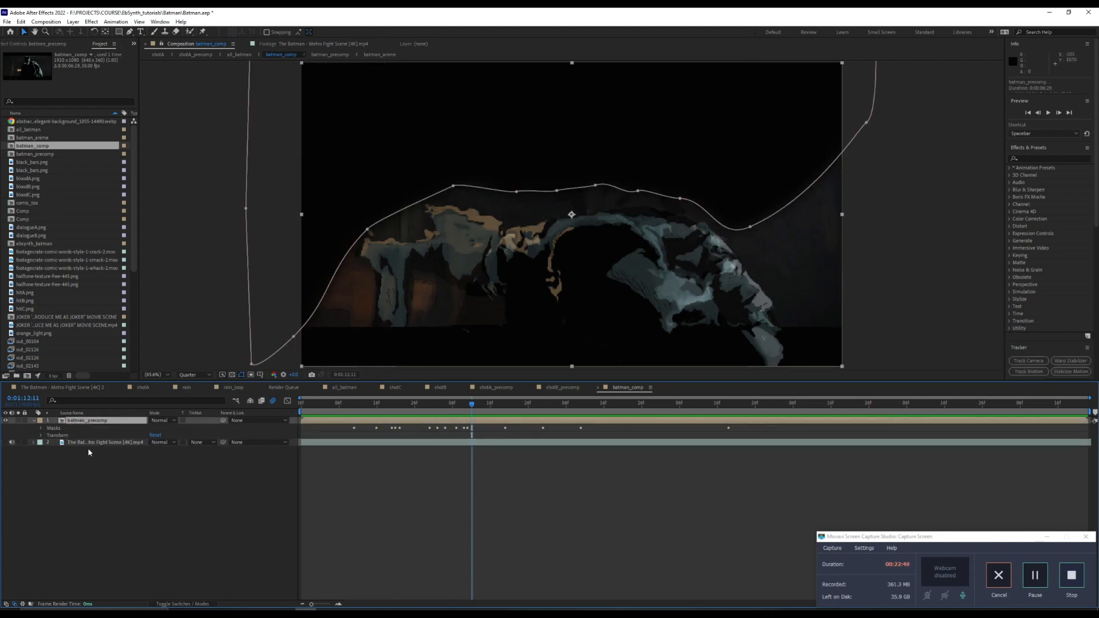
{"action": "left_click", "coordinate": [88, 445]}
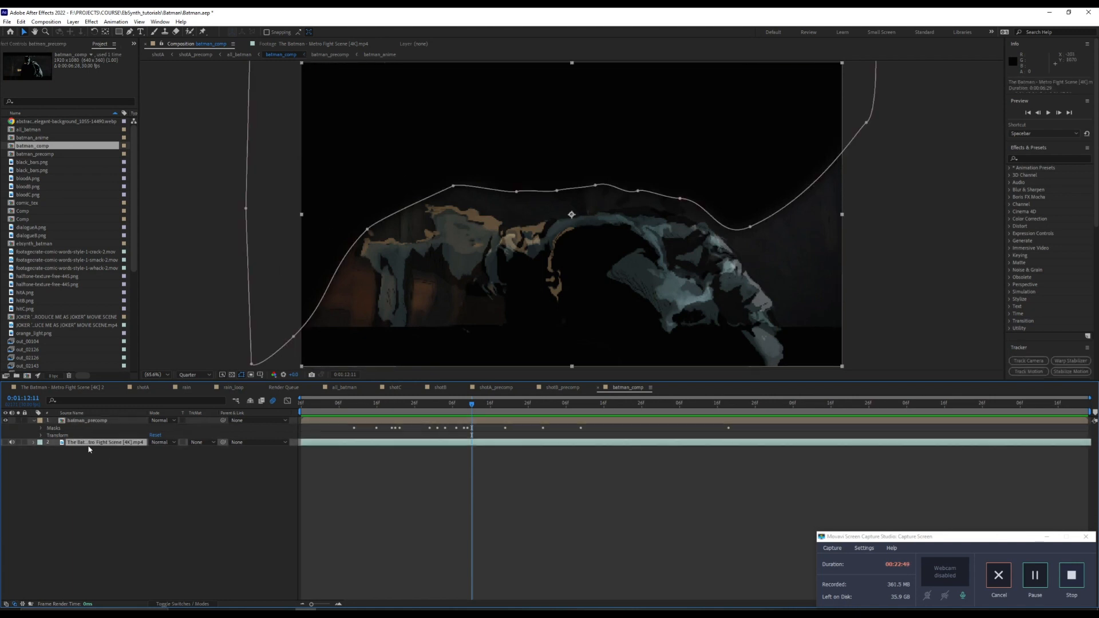
{"action": "left_click", "coordinate": [6, 444]}
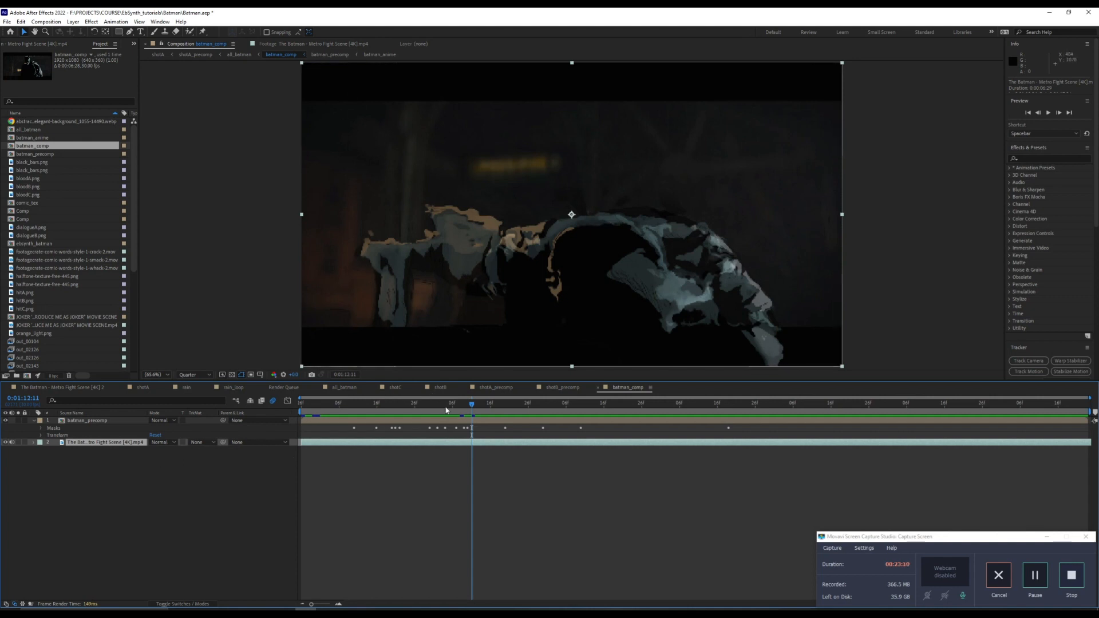
Set the feather of Mask 1 on batman_precomp to 0 pixels at 0:01:12:18 to examine its hard edge.
{"action": "left_click", "coordinate": [407, 404]}
{"action": "left_click_drag", "start_coordinate": [396, 410], "coordinate": [499, 417]}
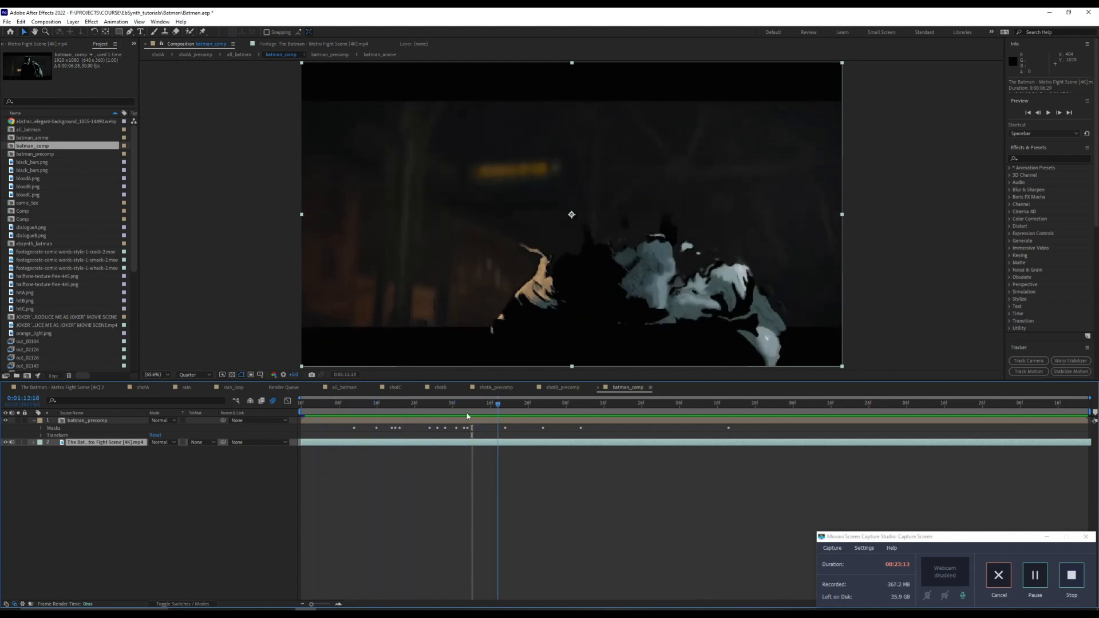
{"action": "left_click", "coordinate": [94, 421]}
{"action": "left_click", "coordinate": [40, 429]}
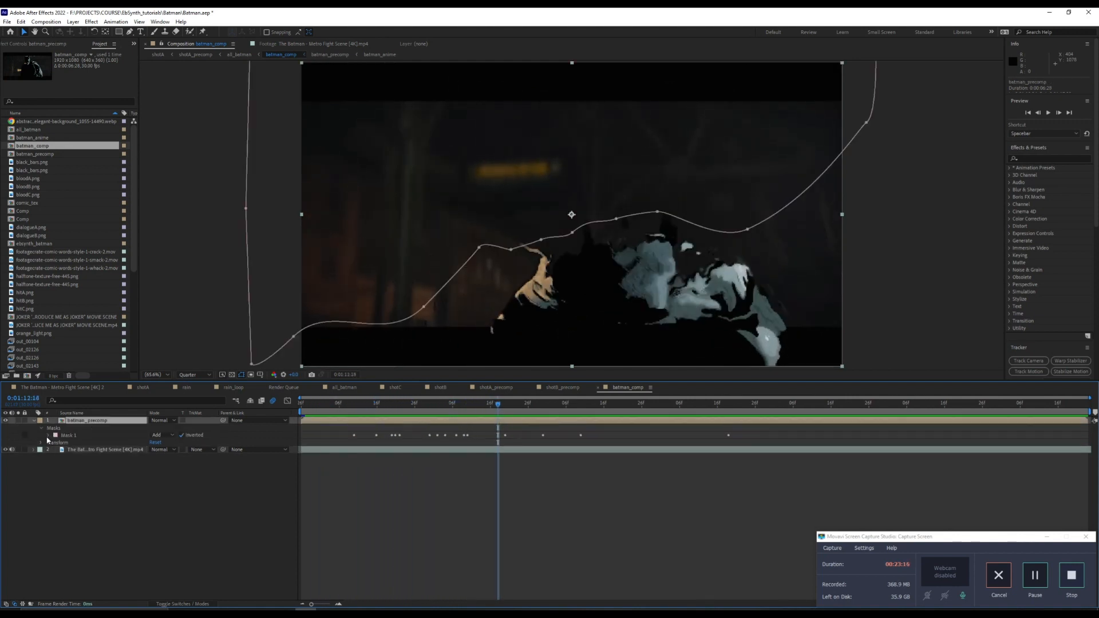
{"action": "left_click", "coordinate": [49, 436]}
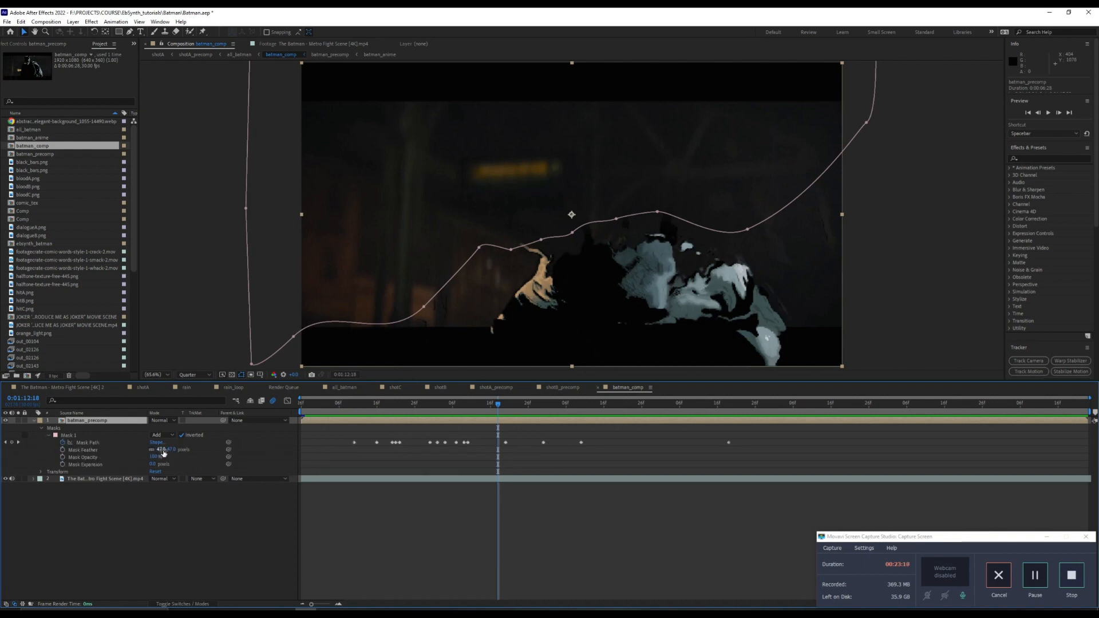
{"action": "left_click_drag", "start_coordinate": [163, 453], "coordinate": [102, 451]}
{"action": "left_click", "coordinate": [100, 450]}
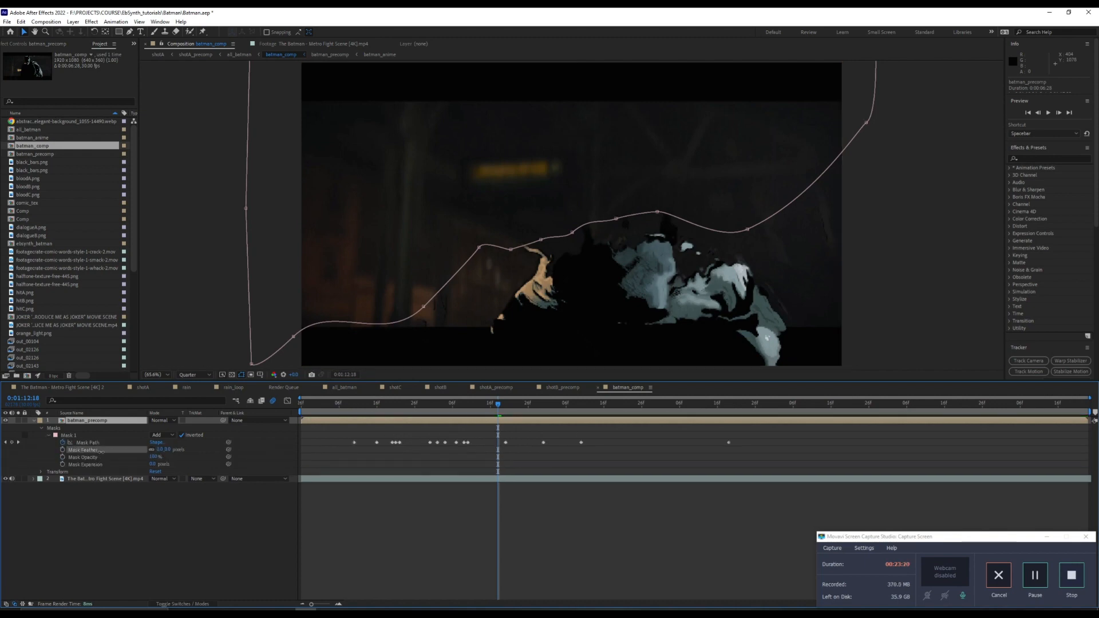
{"action": "left_click", "coordinate": [157, 536]}
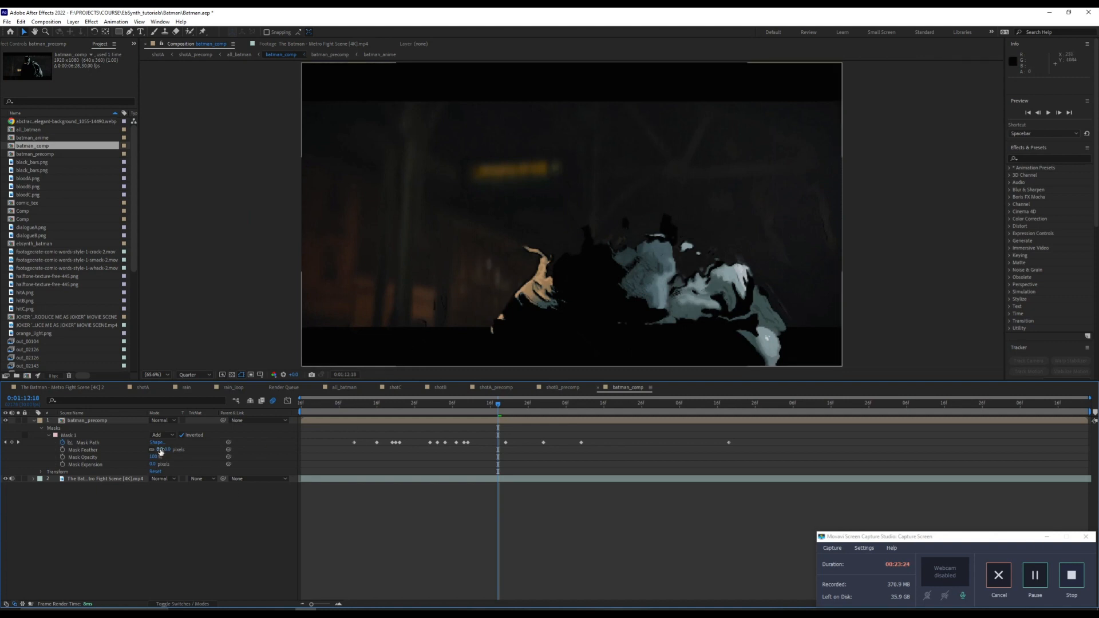
Raise Mask 1's feather to blend the painted layer softly into the footage, collapse batman_precomp's properties, and move to 0:01:11:21.
{"action": "left_click_drag", "start_coordinate": [161, 452], "coordinate": [227, 448]}
{"action": "left_click", "coordinate": [210, 536]}
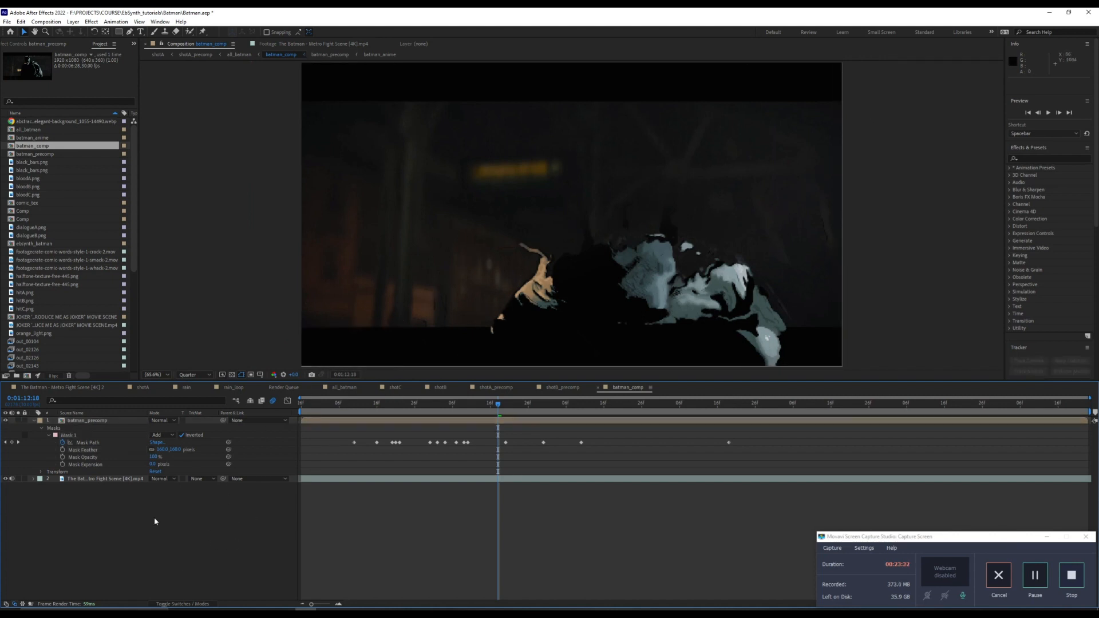
{"action": "left_click", "coordinate": [33, 421]}
{"action": "left_click", "coordinate": [396, 404]}
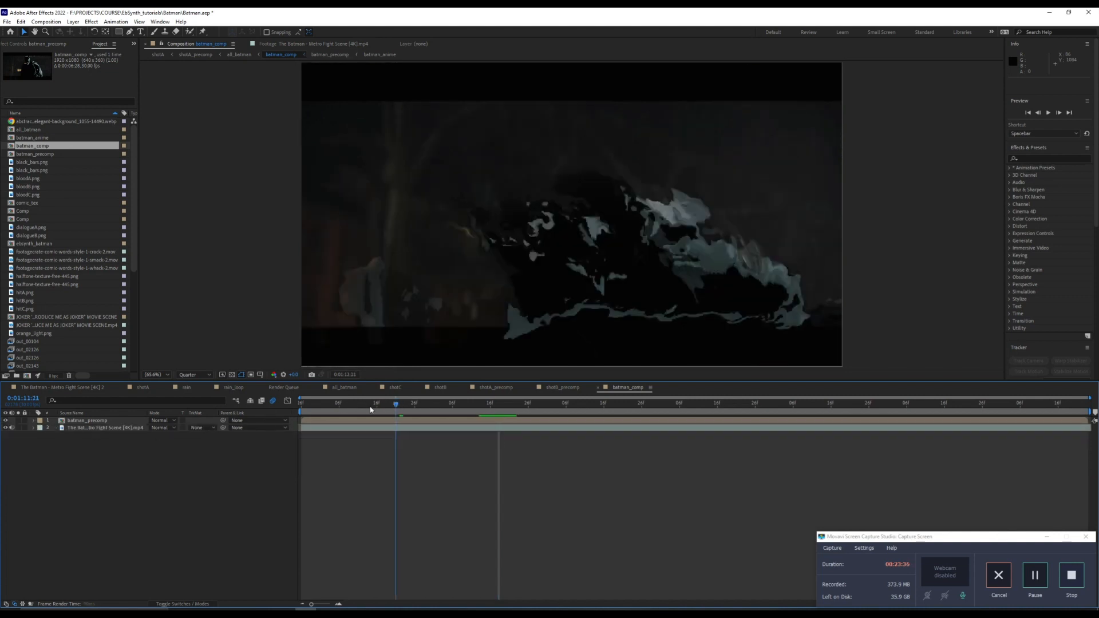
Play batman_comp to review how the masked painted layer blends with the original footage.
{"action": "key", "text": "space"}
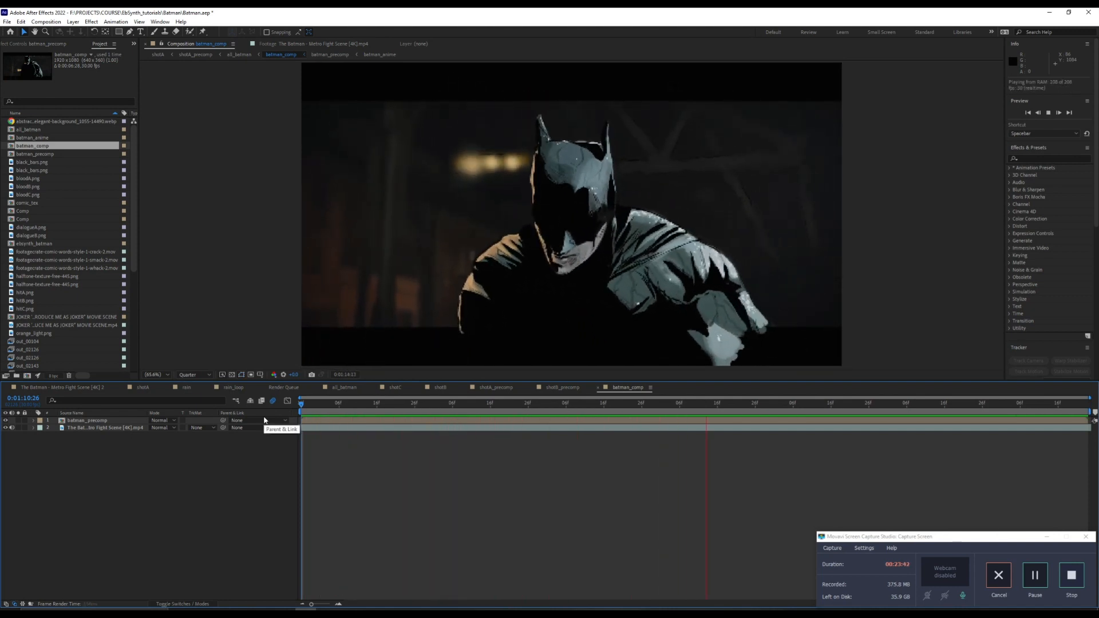
{"action": "key", "text": "space"}
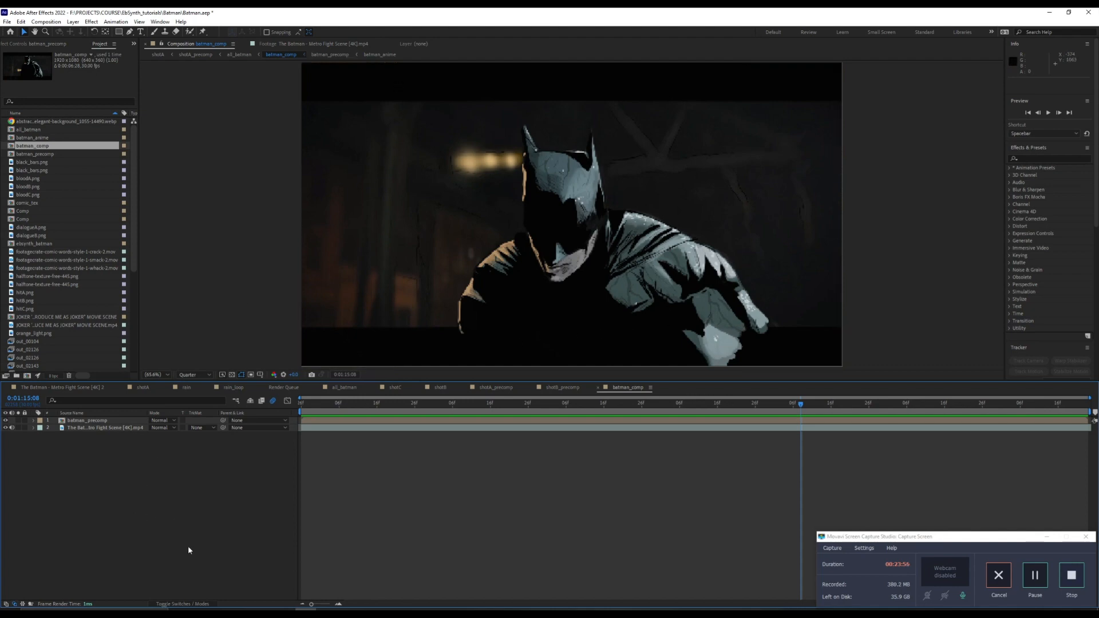
Add the black_bars image from the ebsynth PS folder to batman_comp as the top layer above batman_precomp.
{"action": "mouse_move", "coordinate": [221, 610]}
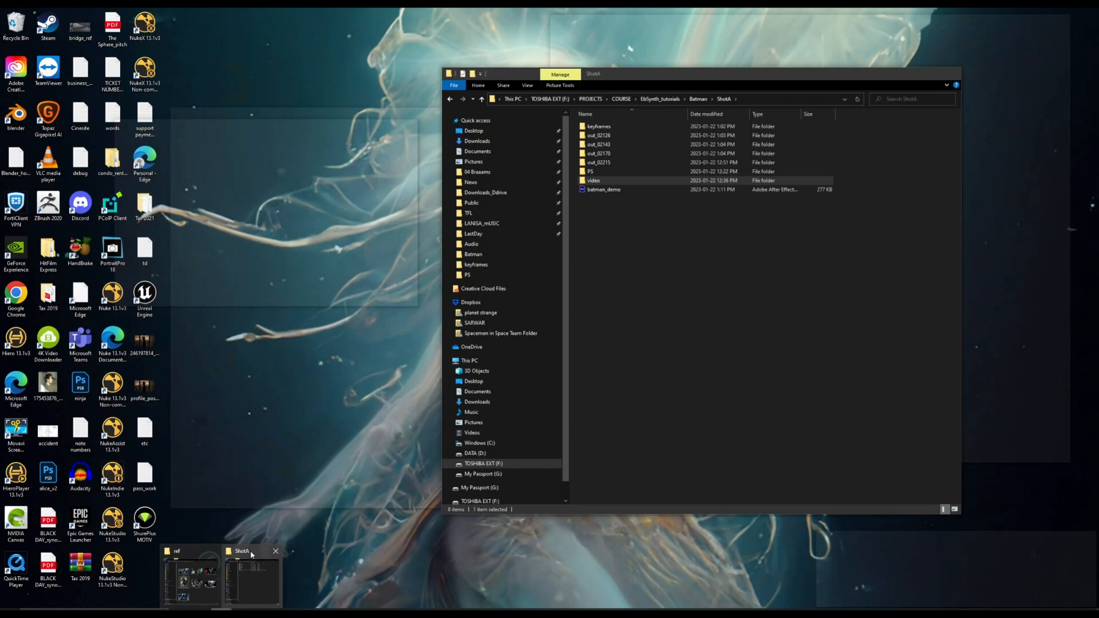
{"action": "left_click", "coordinate": [252, 556]}
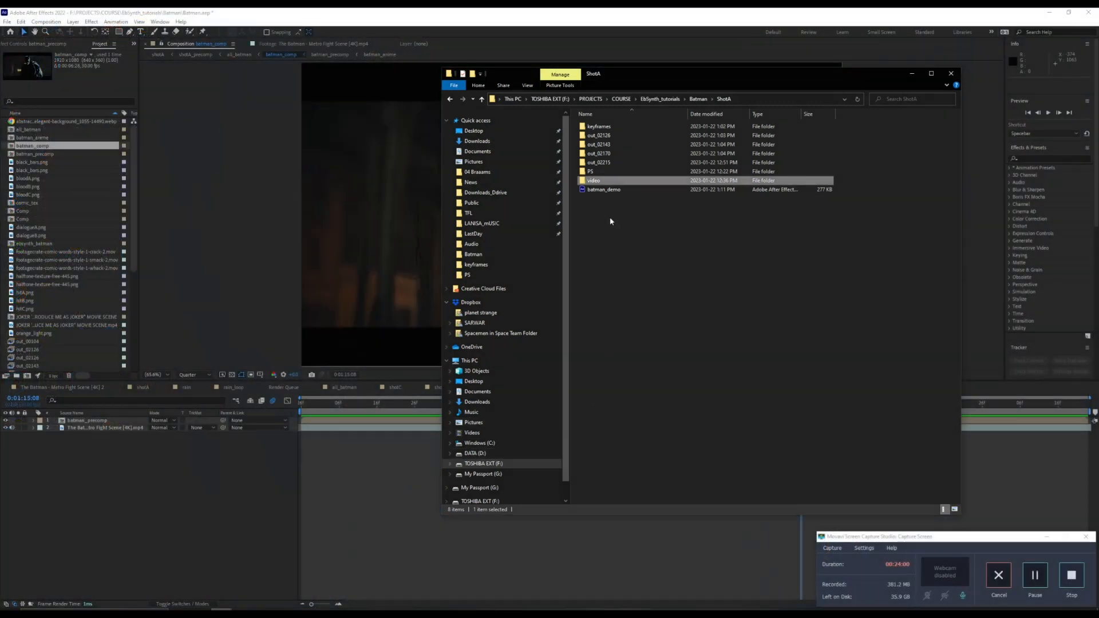
{"action": "left_click", "coordinate": [166, 525]}
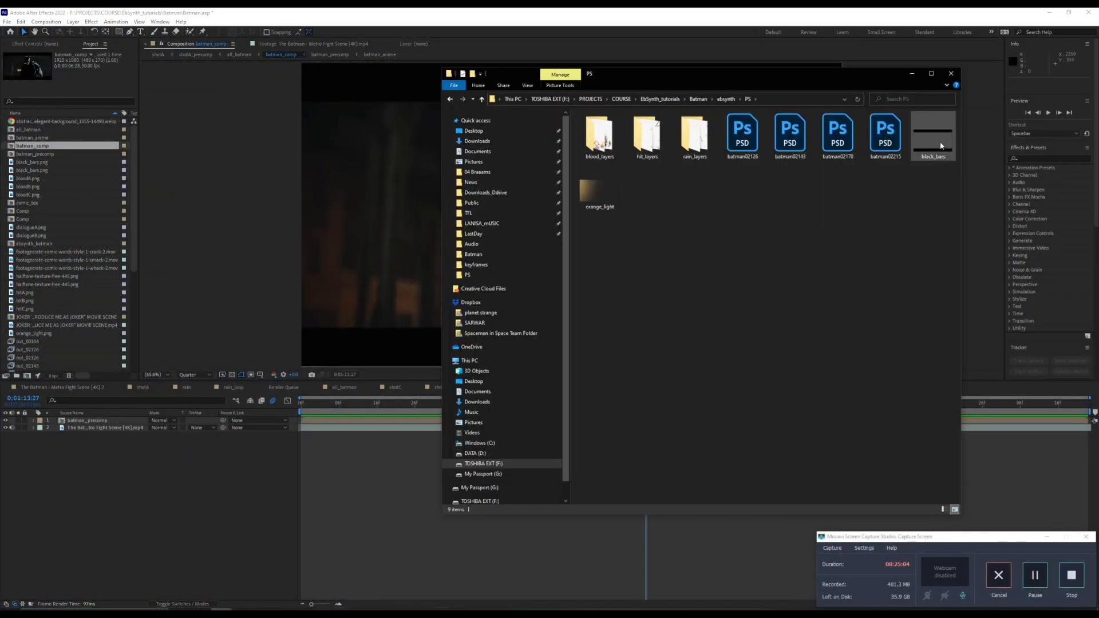
{"action": "left_click_drag", "start_coordinate": [940, 145], "coordinate": [105, 438]}
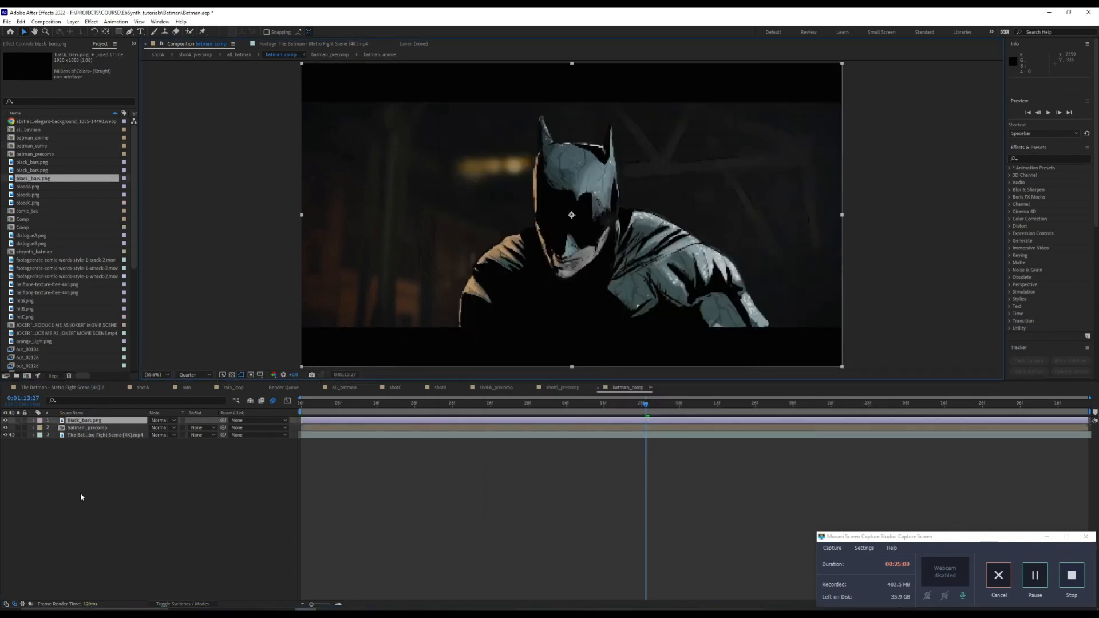
{"action": "left_click", "coordinate": [93, 469]}
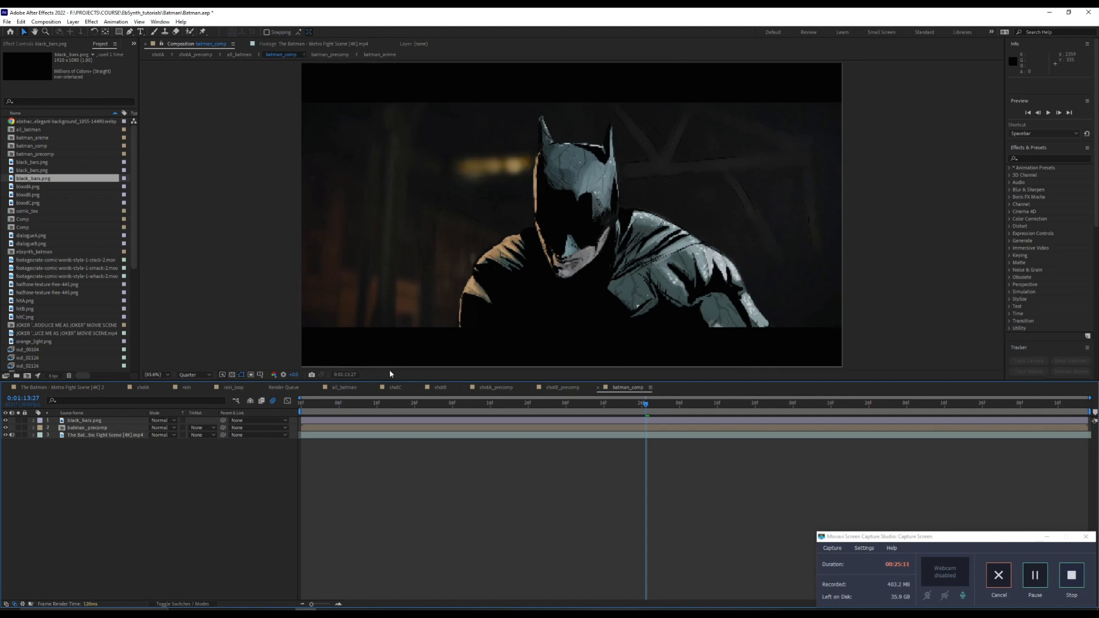
Play and scrub through batman_comp to review the shot with the black bars on top.
{"action": "key", "text": "space"}
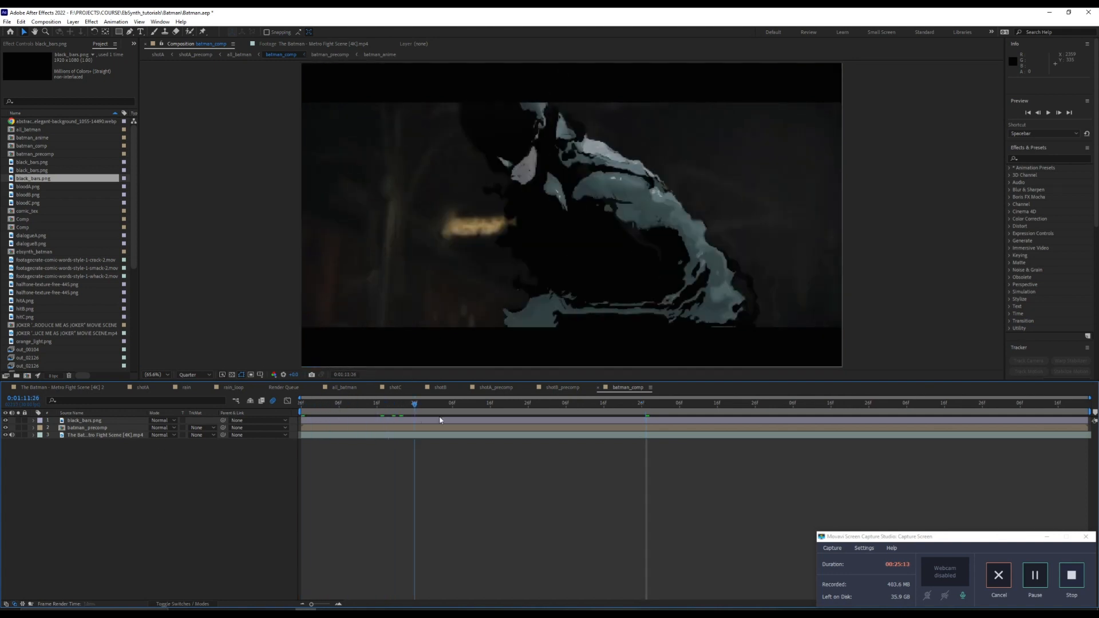
{"action": "key", "text": "space"}
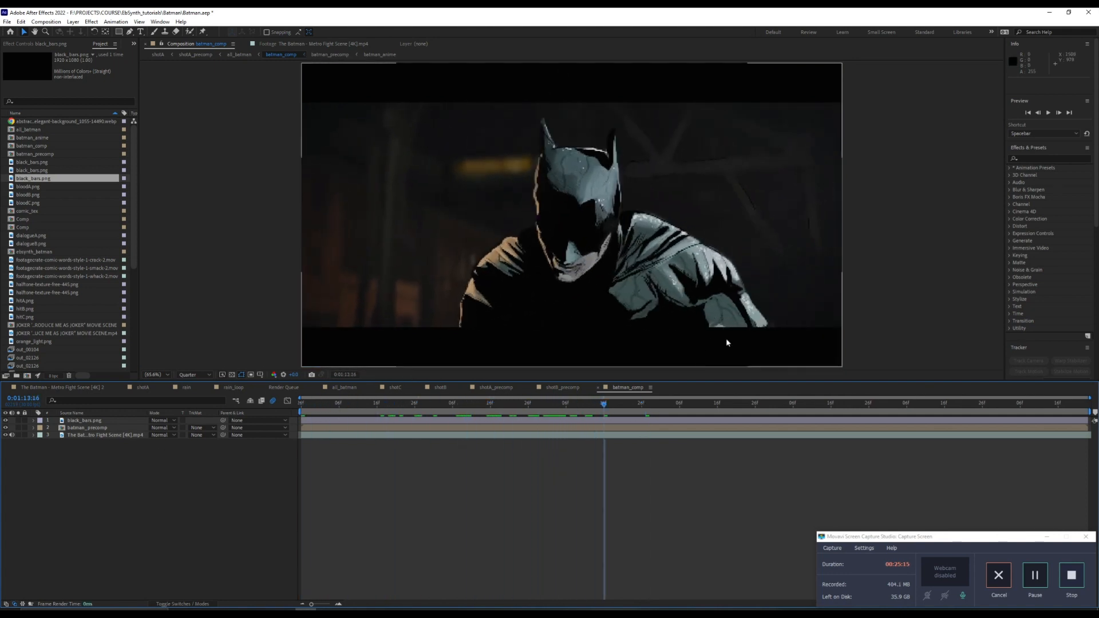
{"action": "key", "text": "space"}
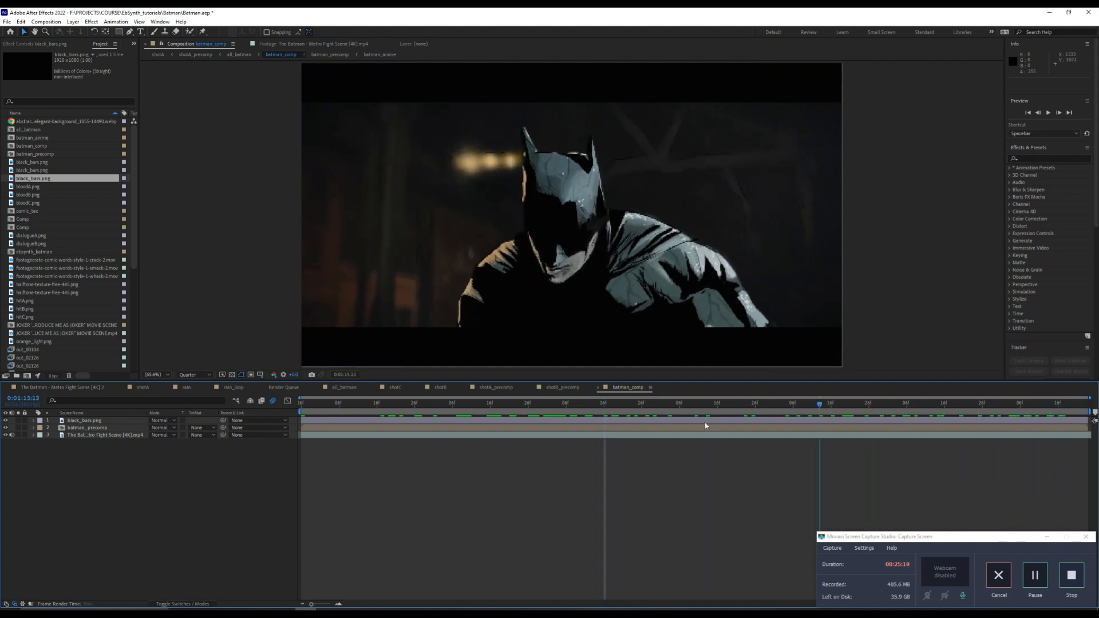
{"action": "left_click_drag", "start_coordinate": [386, 429], "coordinate": [301, 427]}
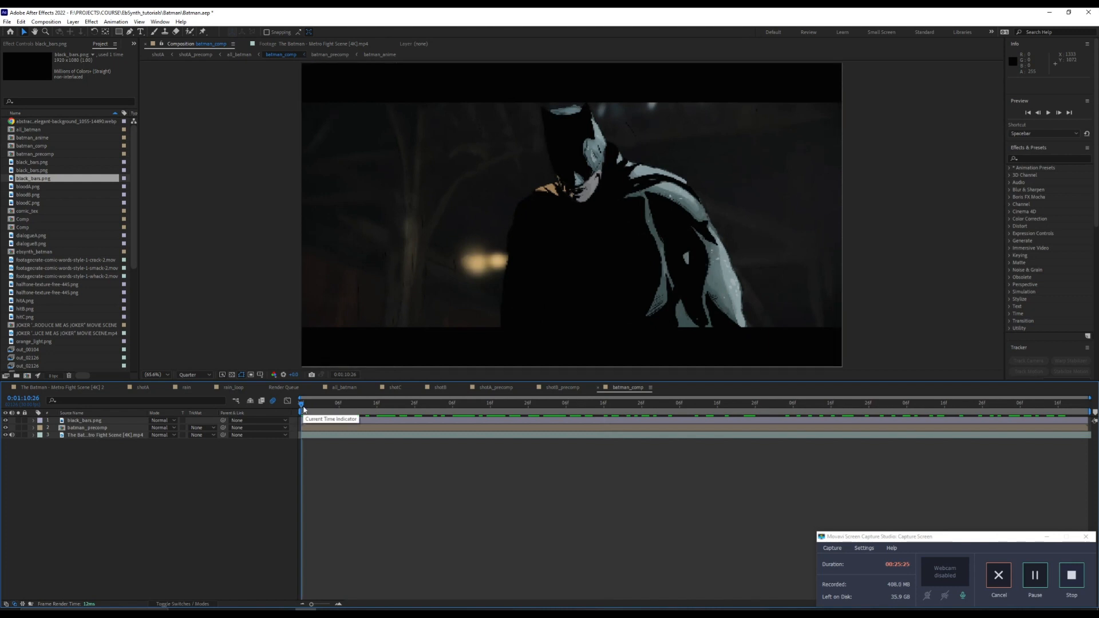
{"action": "left_click_drag", "start_coordinate": [304, 408], "coordinate": [588, 422]}
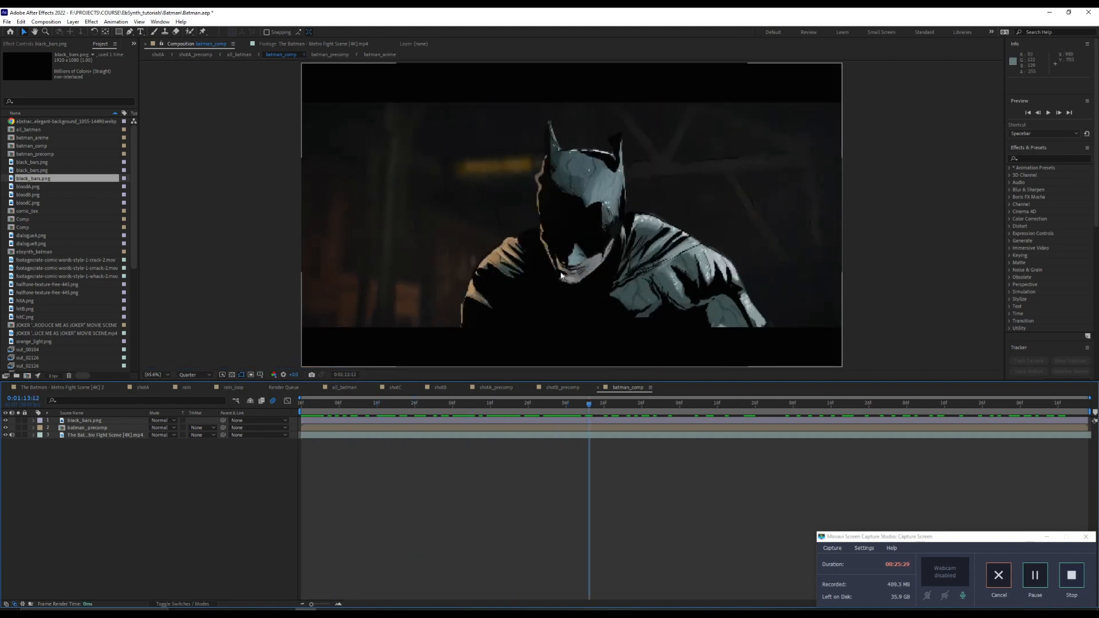
{"action": "left_click_drag", "start_coordinate": [589, 406], "coordinate": [488, 409]}
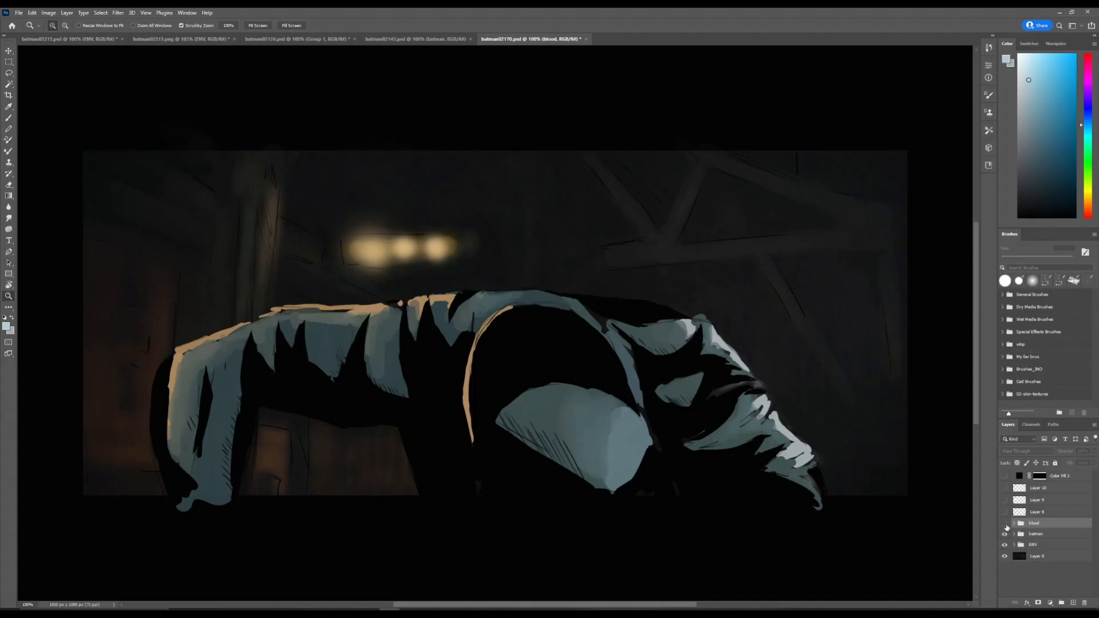
In Photoshop, show the blood group in batman02170.psd, examine its splatter layers by toggling them, and hide the group again.
{"action": "left_click", "coordinate": [1006, 524]}
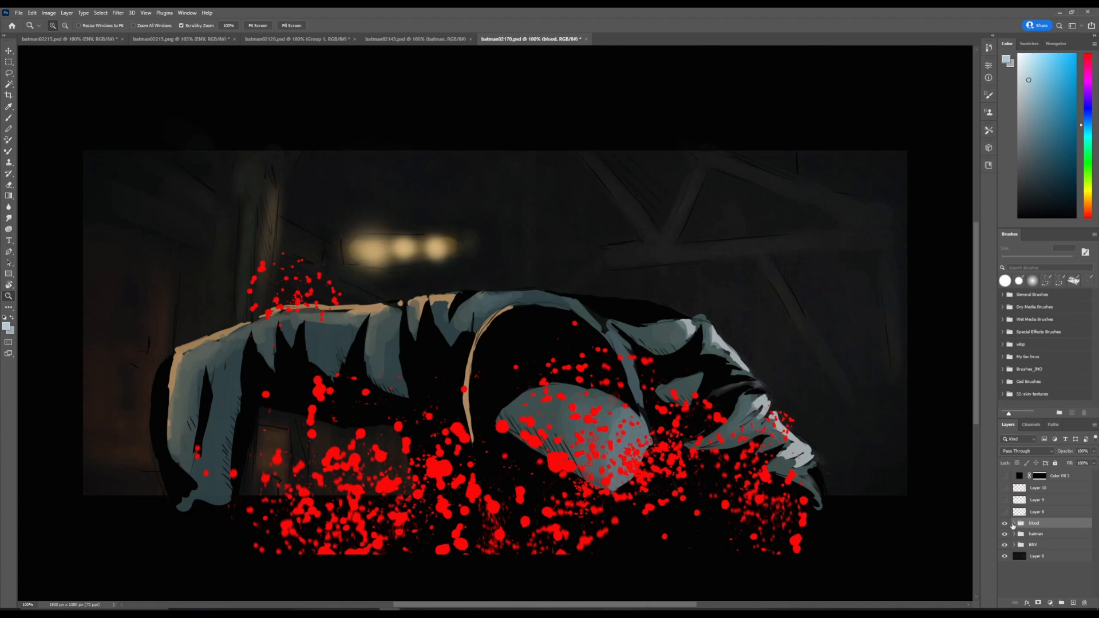
{"action": "left_click", "coordinate": [1014, 524]}
{"action": "left_click_drag", "start_coordinate": [1005, 535], "coordinate": [1005, 548]}
{"action": "left_click", "coordinate": [1004, 559]}
{"action": "left_click", "coordinate": [1006, 536]}
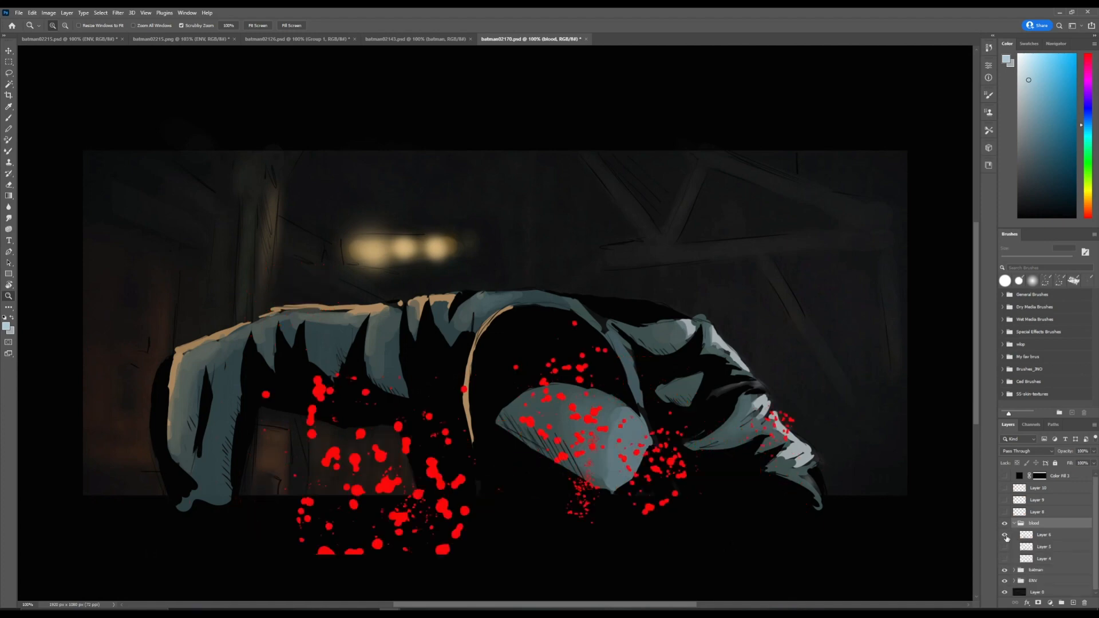
{"action": "left_click", "coordinate": [1006, 535]}
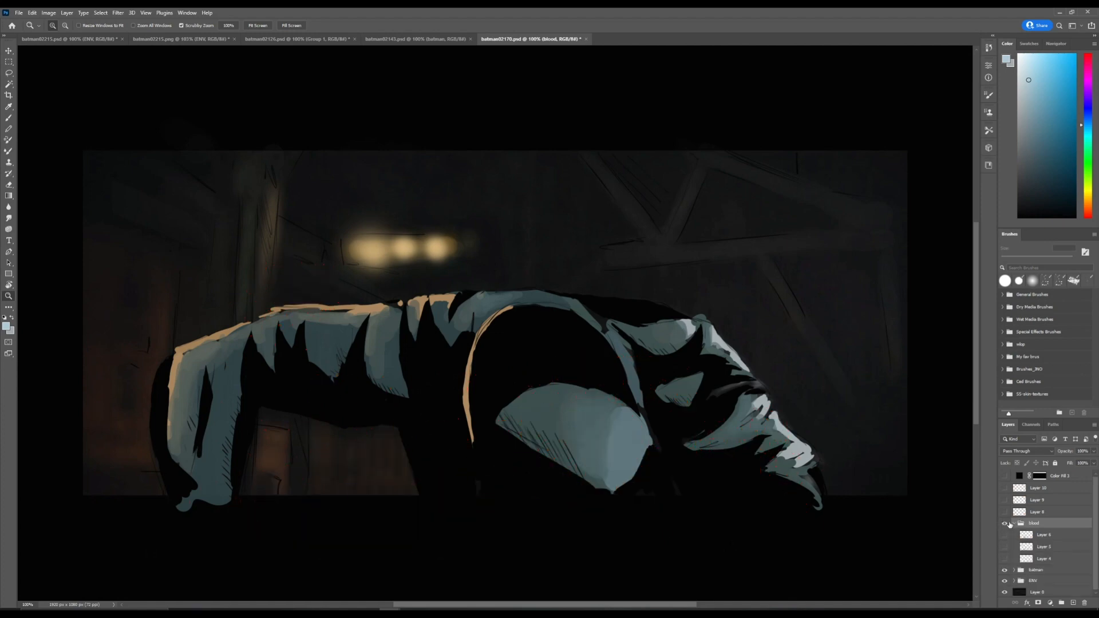
{"action": "left_click", "coordinate": [1015, 524]}
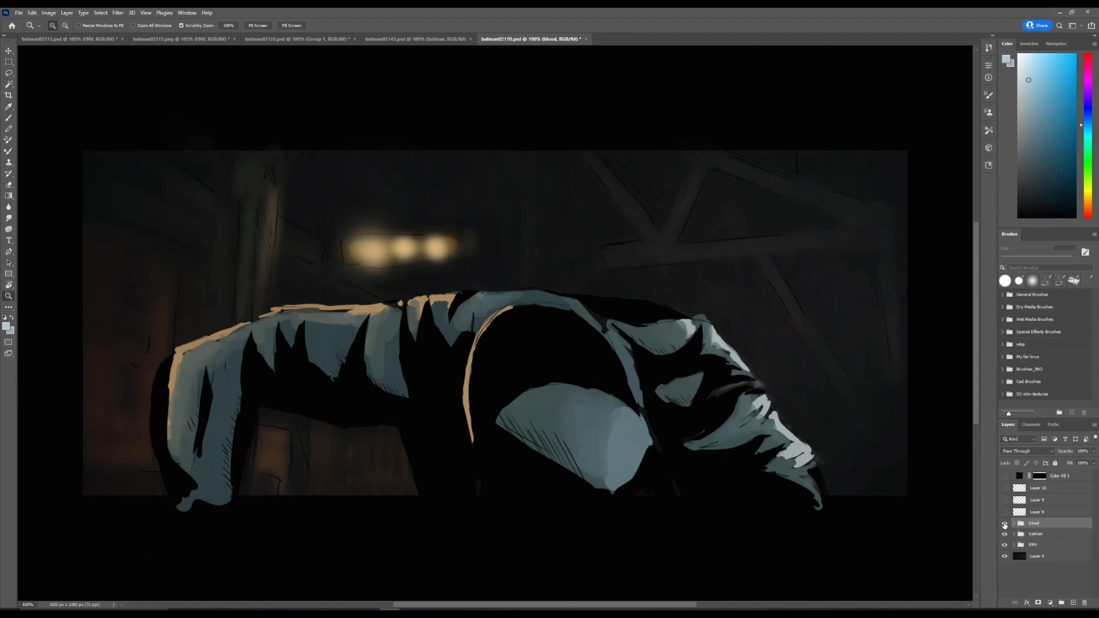
{"action": "left_click", "coordinate": [1005, 526]}
Toggle Layer 8, Layer 9 and Layer 10 to examine the orange hit lines, and leave Layer 8 and the blood group shown.
{"action": "left_click", "coordinate": [1004, 512]}
{"action": "left_click", "coordinate": [1005, 512]}
{"action": "left_click", "coordinate": [1003, 501]}
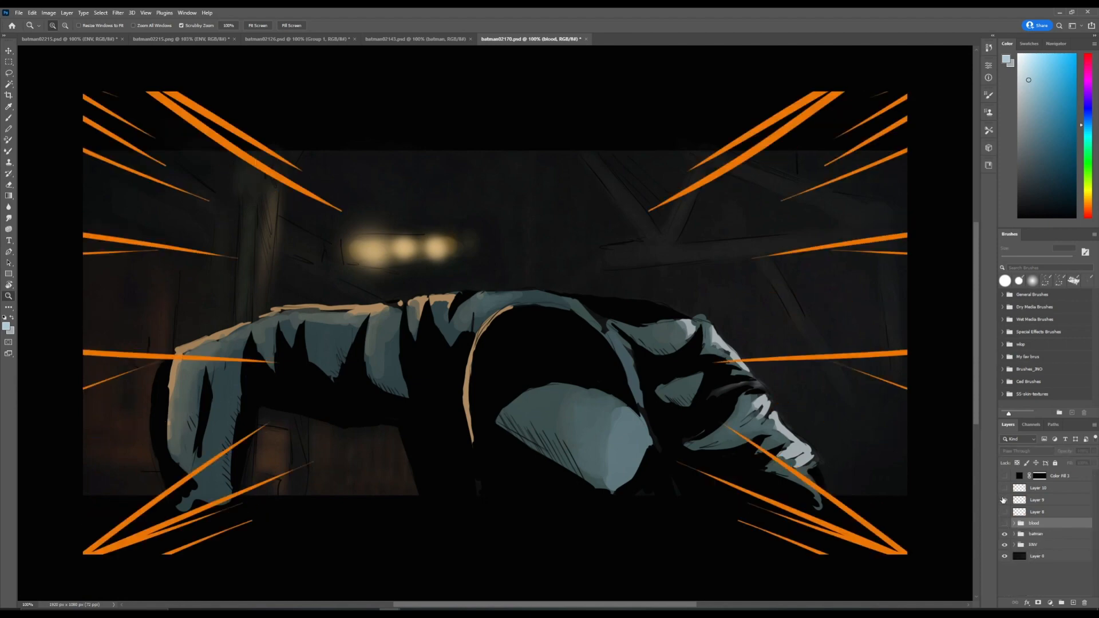
{"action": "left_click", "coordinate": [1004, 500]}
{"action": "left_click", "coordinate": [1005, 488]}
{"action": "left_click", "coordinate": [1005, 488]}
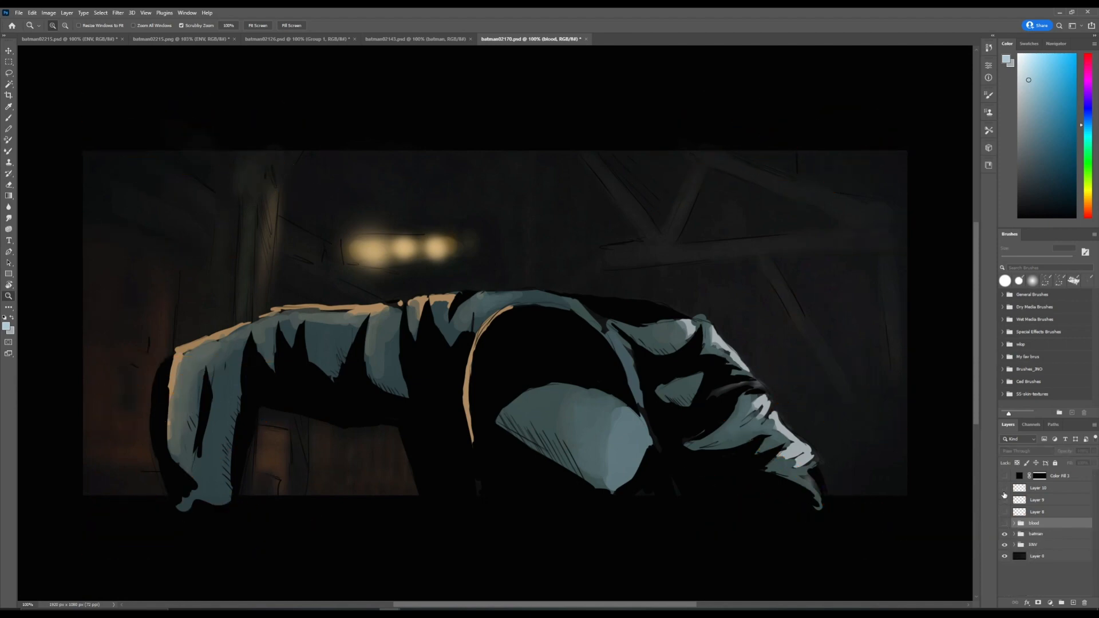
{"action": "left_click", "coordinate": [1004, 489]}
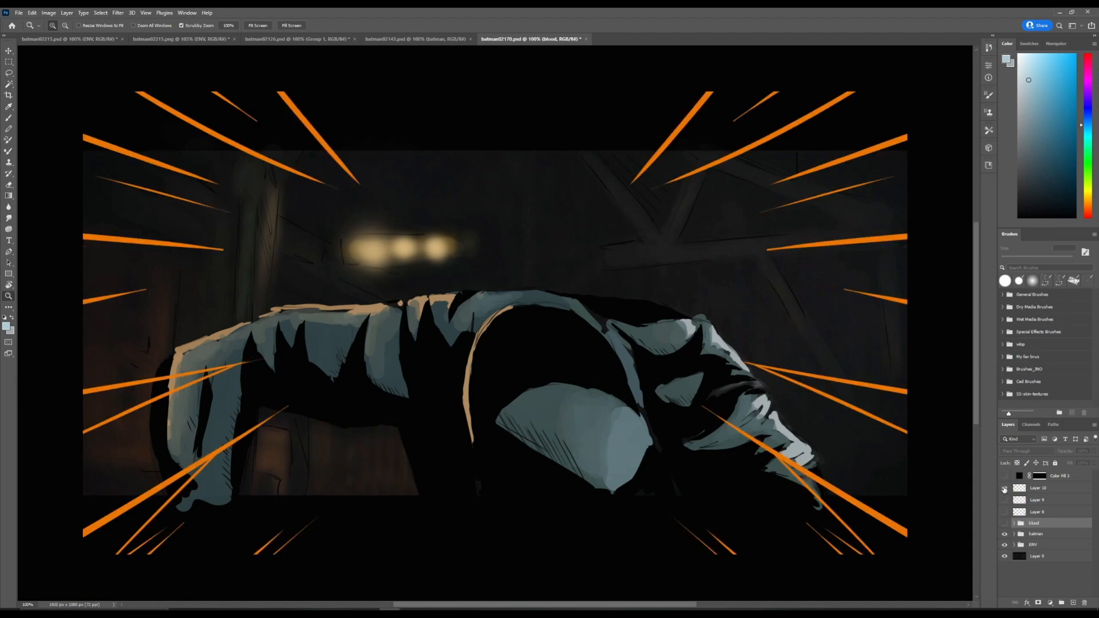
{"action": "left_click", "coordinate": [1004, 489]}
{"action": "left_click", "coordinate": [1004, 512]}
{"action": "left_click", "coordinate": [1005, 523]}
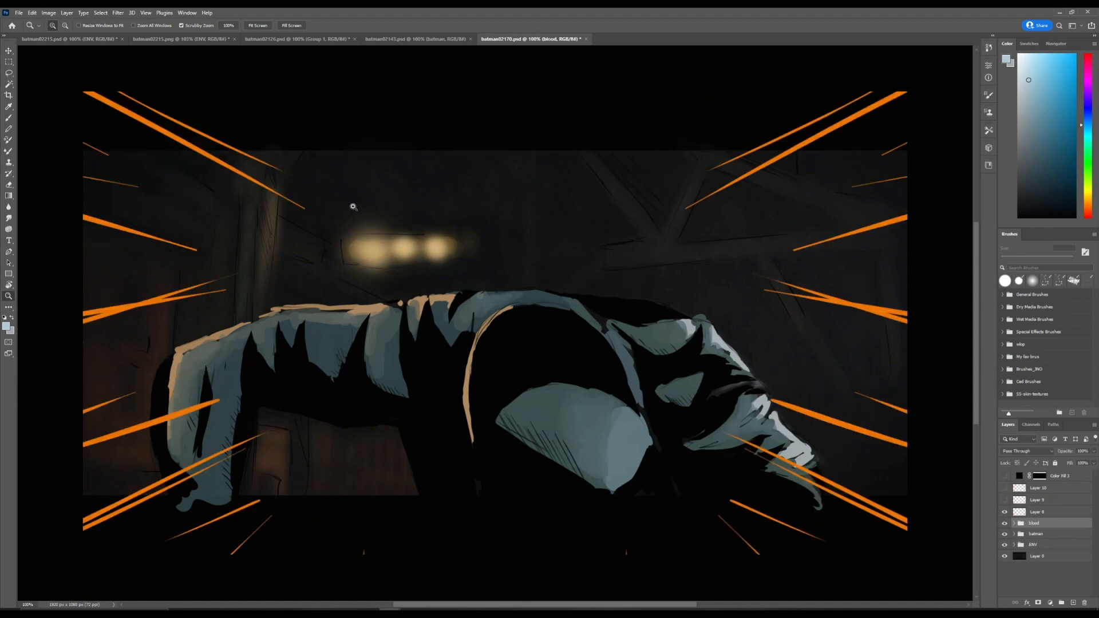
Switch to batman02215.psd, toggle Layer 6 to examine its orange light, and select that layer.
{"action": "left_click", "coordinate": [180, 40]}
{"action": "left_click", "coordinate": [74, 39]}
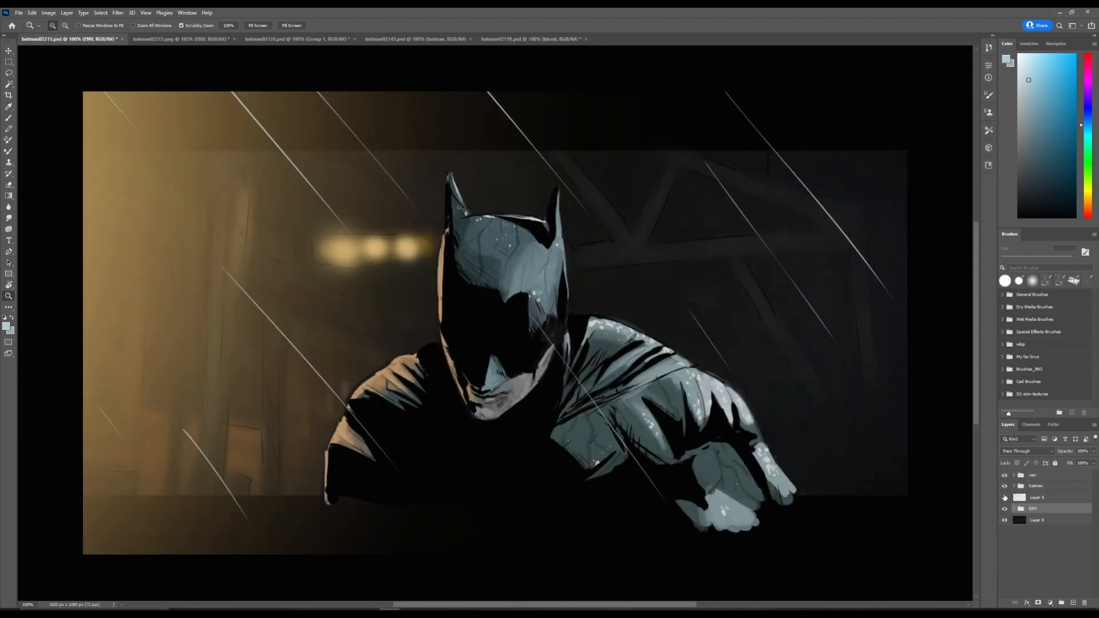
{"action": "left_click", "coordinate": [1004, 498]}
{"action": "left_click", "coordinate": [1004, 498]}
{"action": "left_click", "coordinate": [1042, 499]}
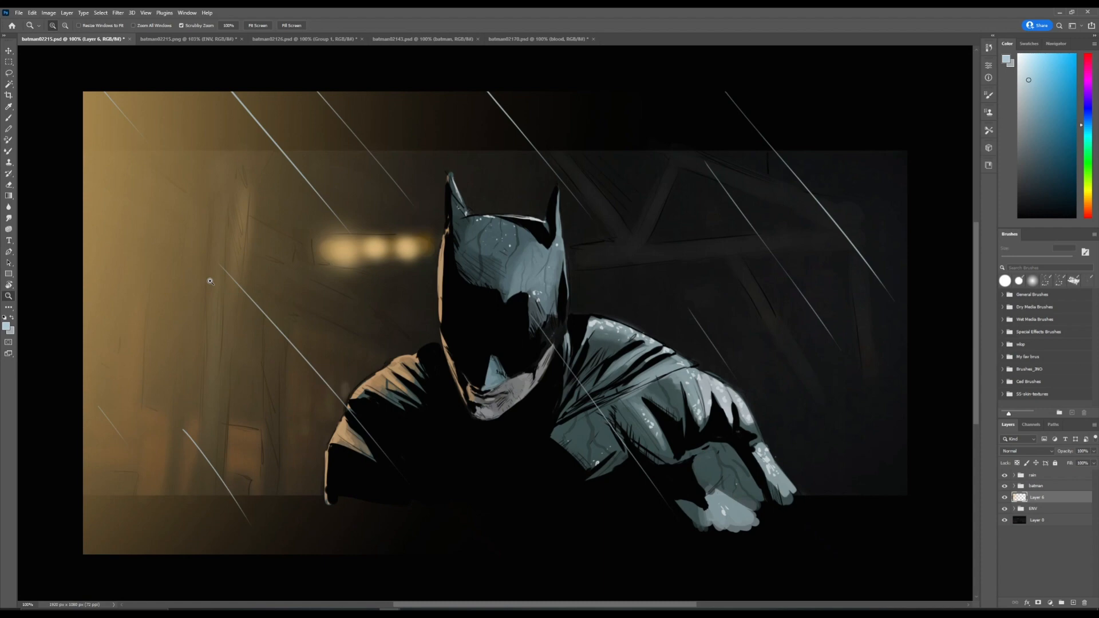
Expand the rain group and toggle its three rain layers on and off to compare their streaks over the Batman painting.
{"action": "left_click", "coordinate": [1033, 476]}
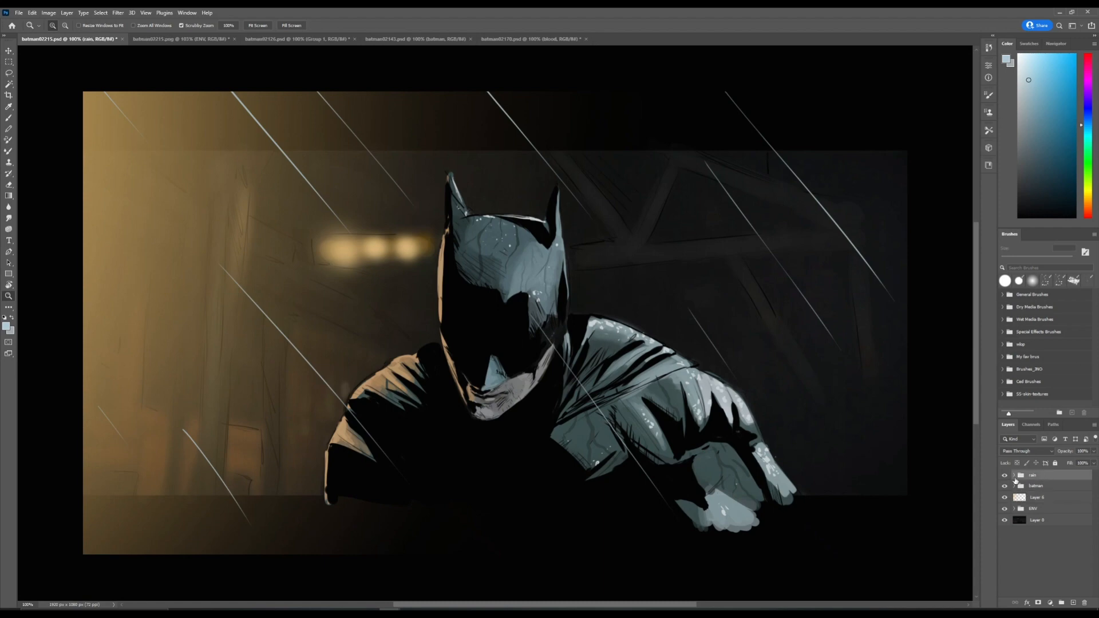
{"action": "left_click", "coordinate": [1014, 475]}
{"action": "left_click_drag", "start_coordinate": [1005, 486], "coordinate": [1004, 508]}
{"action": "left_click", "coordinate": [1003, 508]}
{"action": "left_click", "coordinate": [1003, 508]}
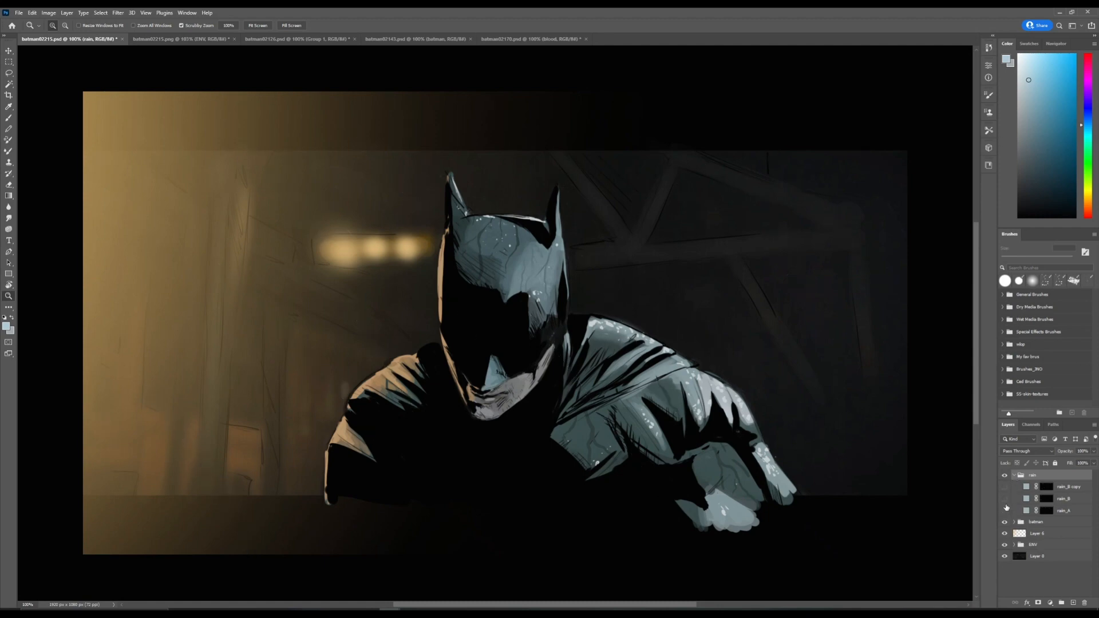
{"action": "left_click", "coordinate": [1006, 499]}
{"action": "left_click", "coordinate": [1006, 499]}
{"action": "left_click", "coordinate": [1004, 488]}
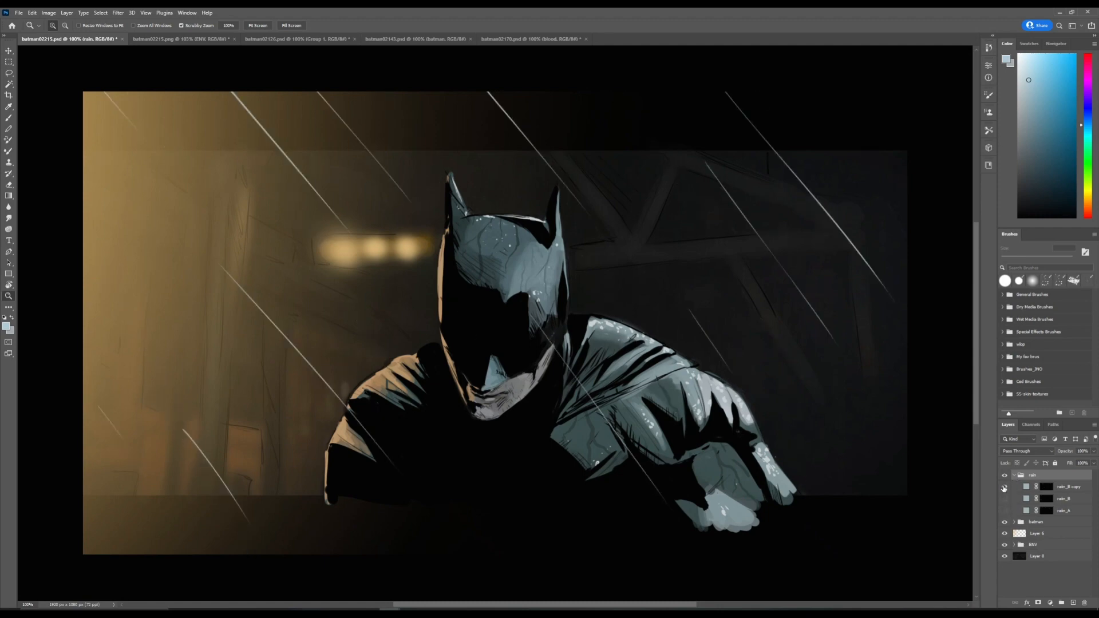
{"action": "left_click", "coordinate": [1004, 487]}
{"action": "left_click", "coordinate": [1003, 502]}
{"action": "left_click", "coordinate": [1004, 511]}
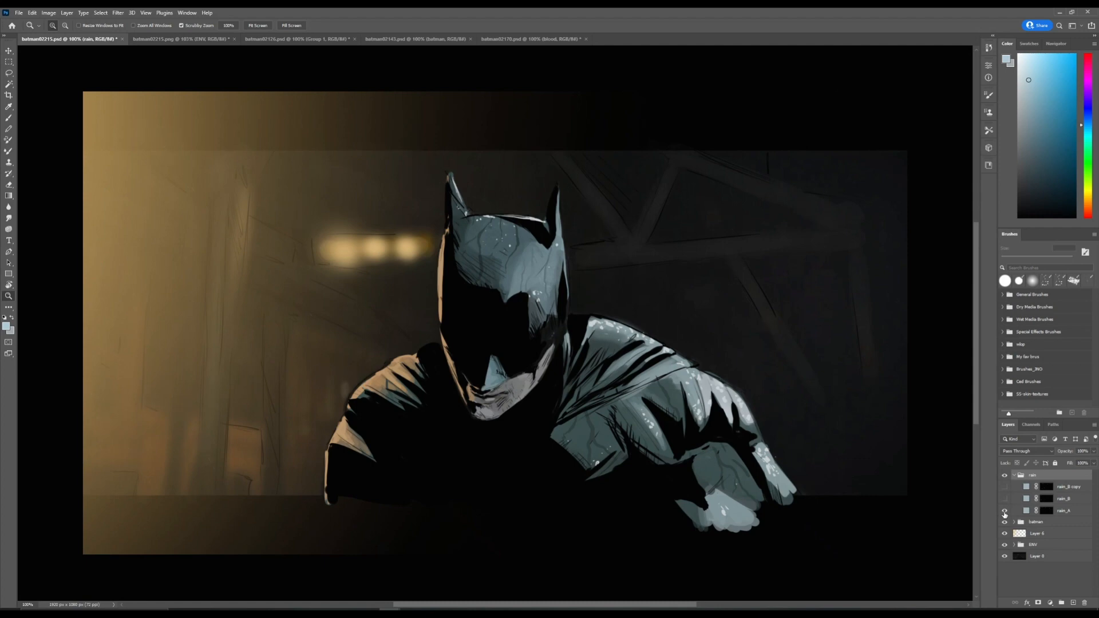
{"action": "left_click", "coordinate": [1014, 476]}
{"action": "left_click", "coordinate": [1014, 476]}
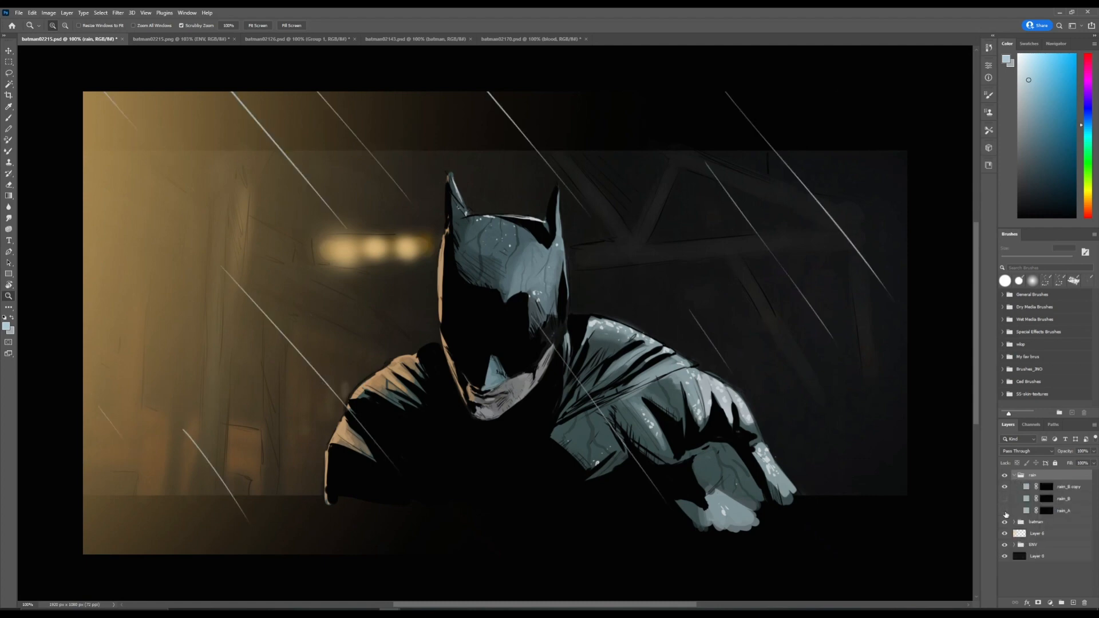
Hide the batman, Layer 6, ENV and Layer 8 entries and examine each rain layer alone on transparency.
{"action": "left_click_drag", "start_coordinate": [1004, 524], "coordinate": [1005, 563]}
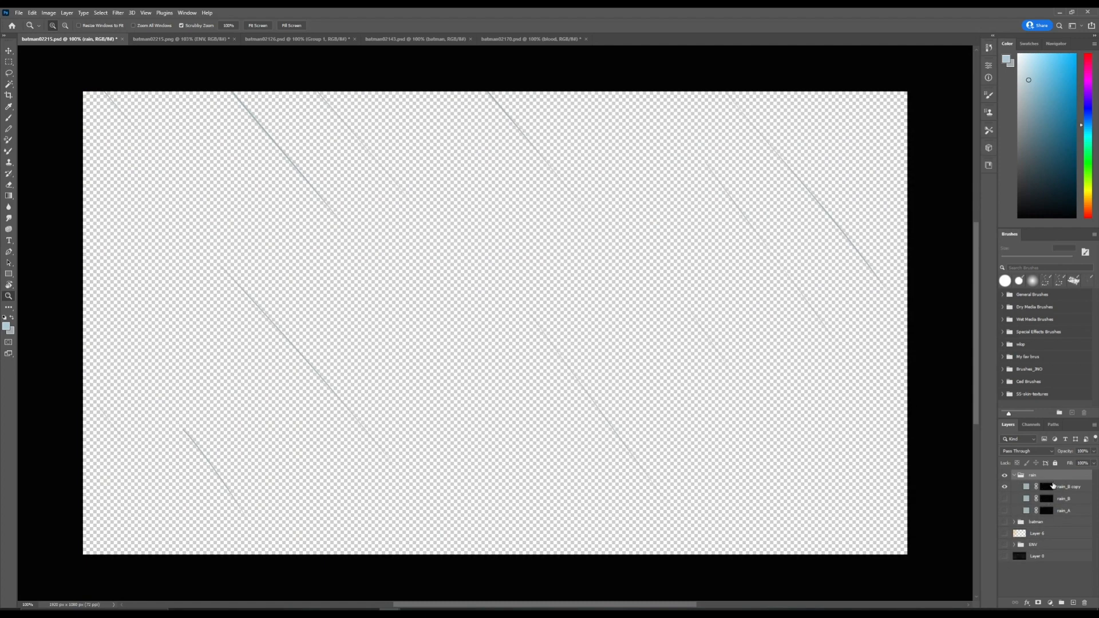
{"action": "left_click", "coordinate": [1028, 487]}
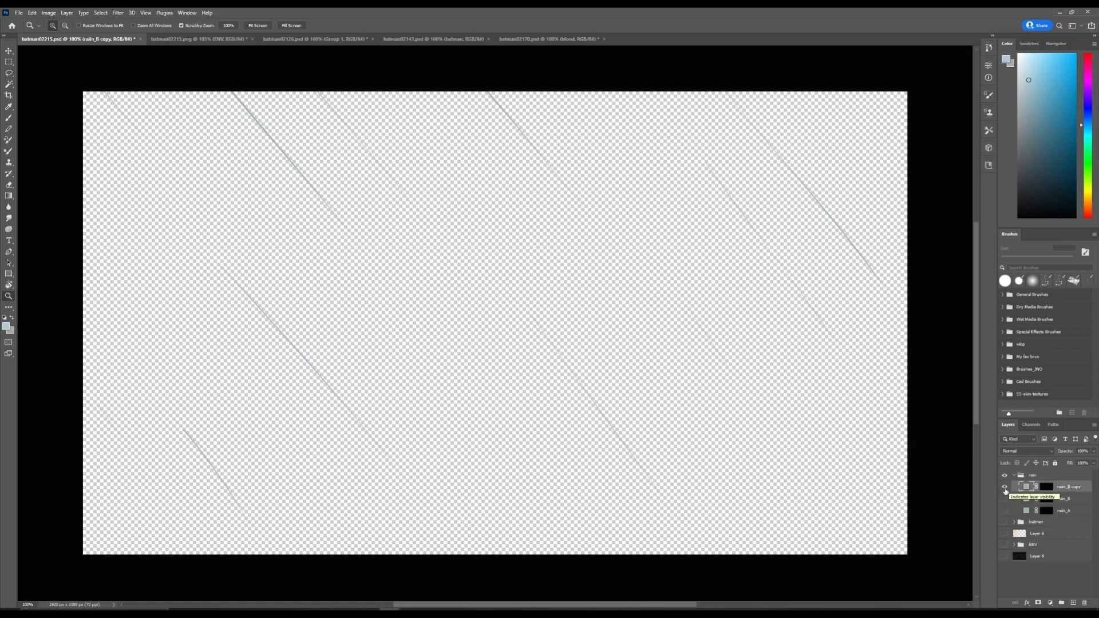
{"action": "left_click", "coordinate": [1005, 489]}
{"action": "left_click", "coordinate": [1005, 512]}
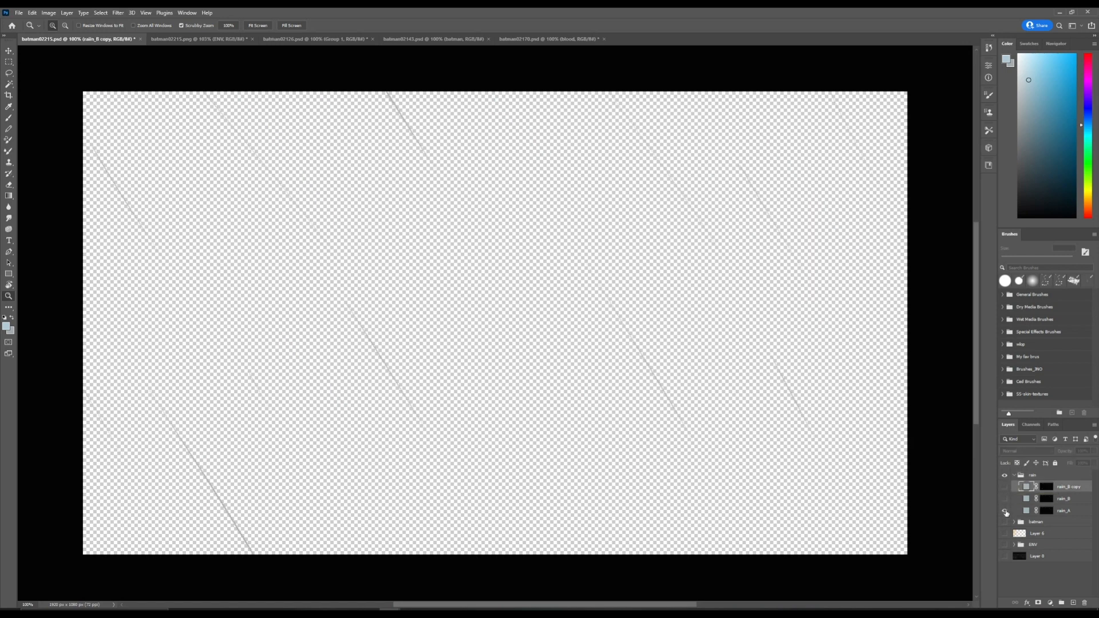
{"action": "left_click", "coordinate": [1005, 512]}
{"action": "left_click", "coordinate": [1006, 498]}
{"action": "left_click", "coordinate": [1005, 498]}
{"action": "left_click", "coordinate": [1005, 487]}
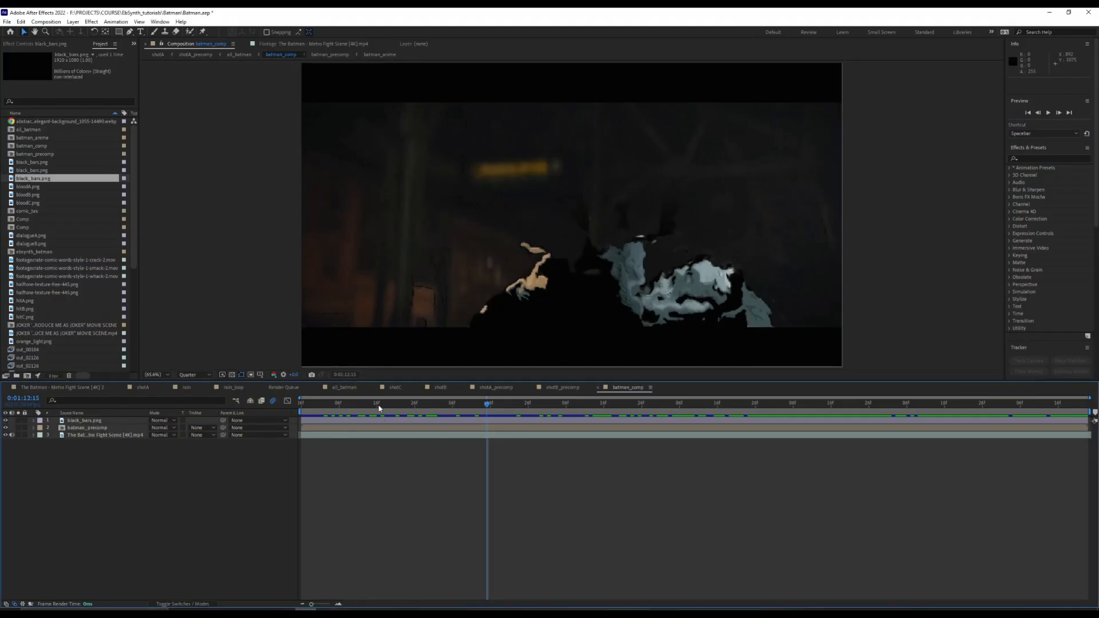
In After Effects, return batman_comp to its start and add orange_light.png from the PS folder directly beneath black_bars.png.
{"action": "left_click_drag", "start_coordinate": [380, 407], "coordinate": [301, 408]}
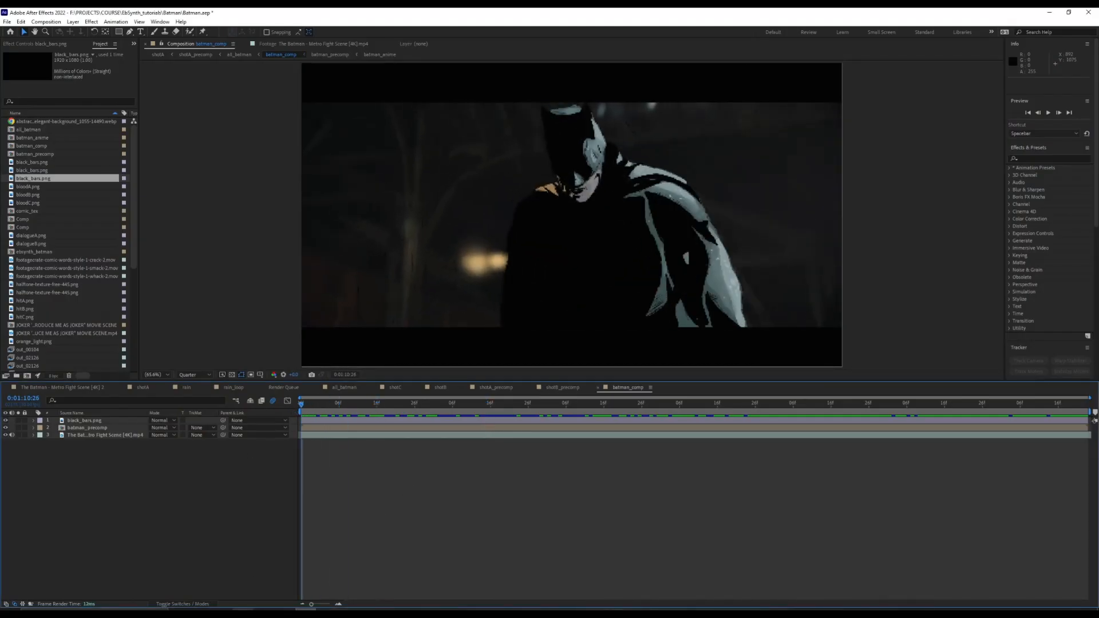
{"action": "mouse_move", "coordinate": [221, 612]}
{"action": "left_click", "coordinate": [253, 564]}
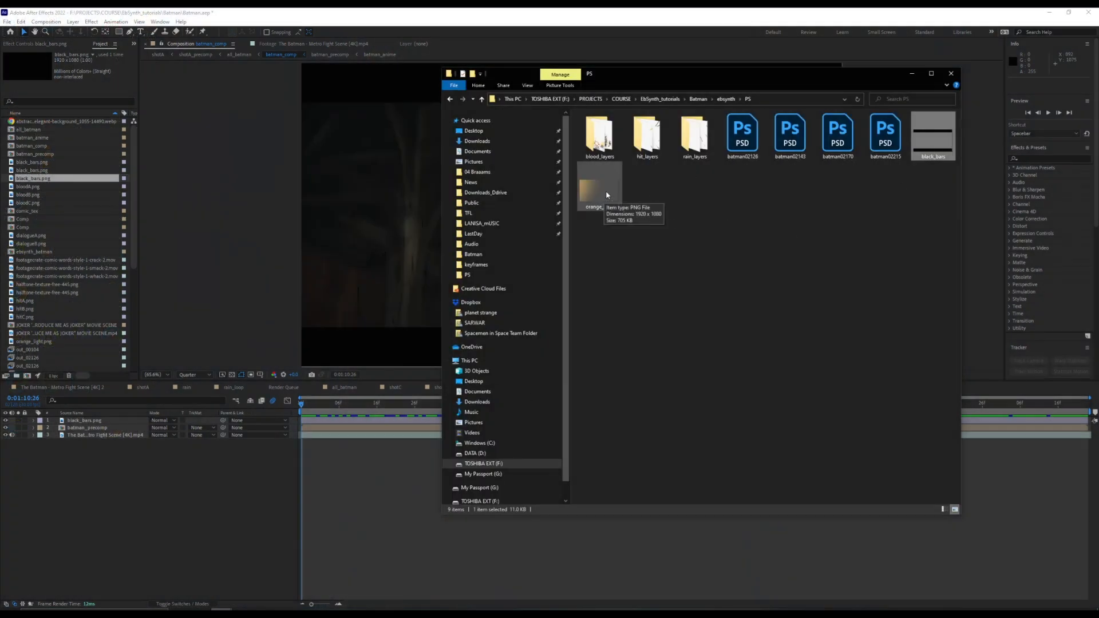
{"action": "left_click_drag", "start_coordinate": [607, 191], "coordinate": [95, 483]}
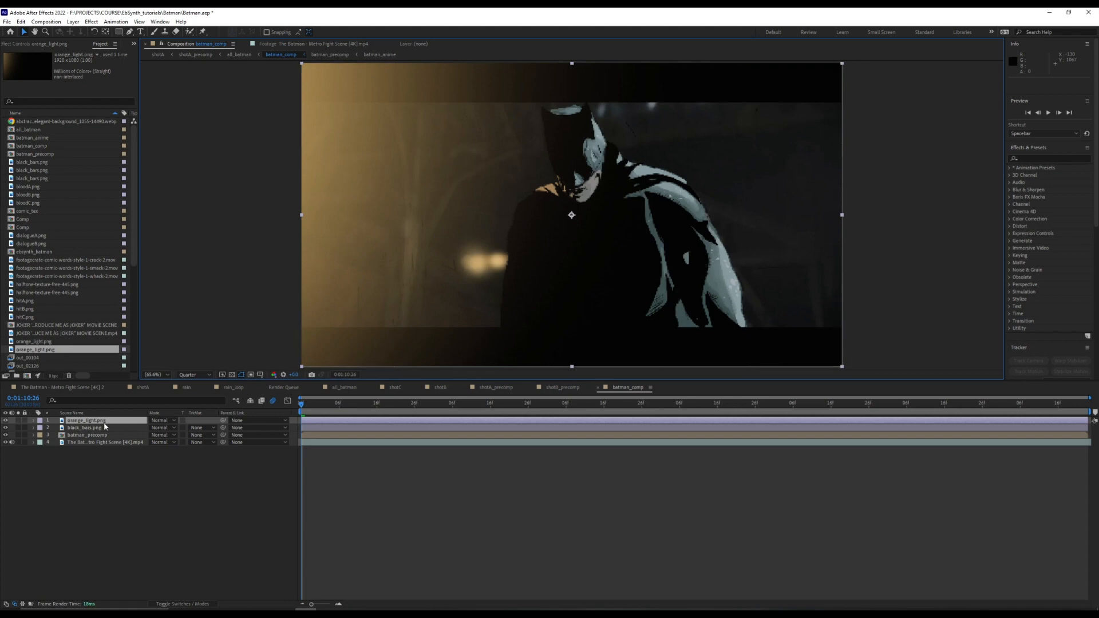
{"action": "left_click_drag", "start_coordinate": [103, 422], "coordinate": [103, 431]}
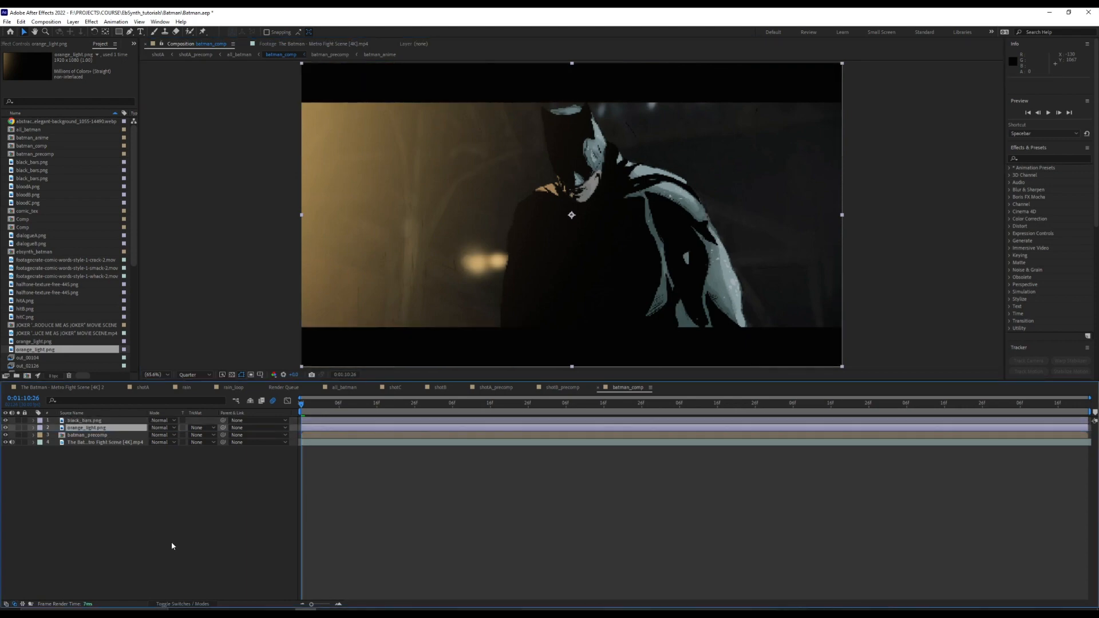
Import the rainA, rainB and rainC images from the rain_layers folder into the After Effects project.
{"action": "mouse_move", "coordinate": [253, 607]}
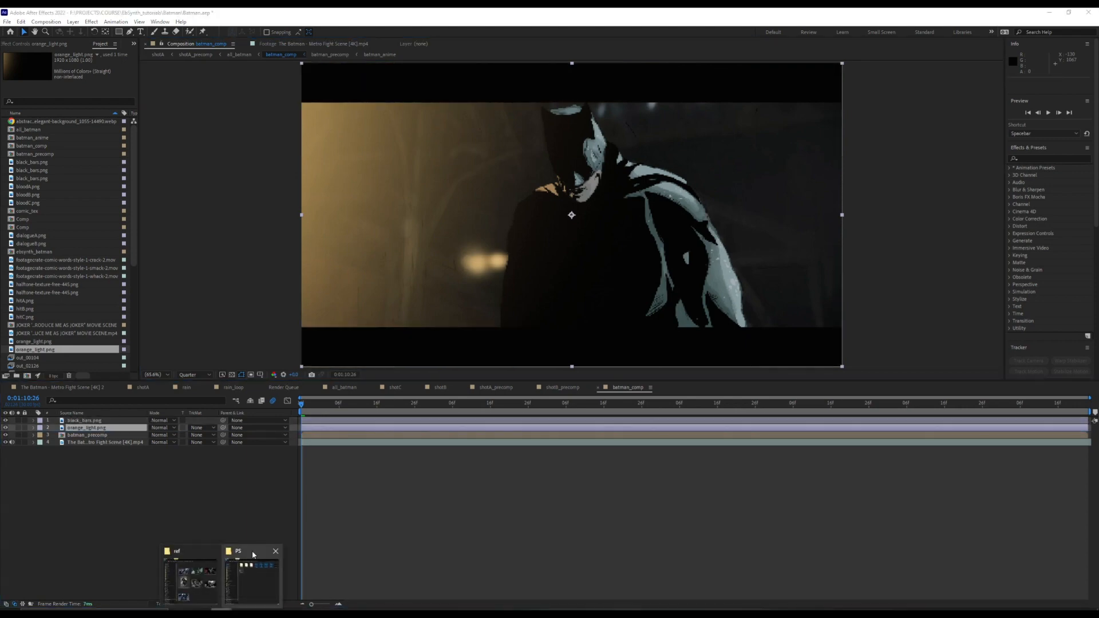
{"action": "left_click", "coordinate": [246, 581]}
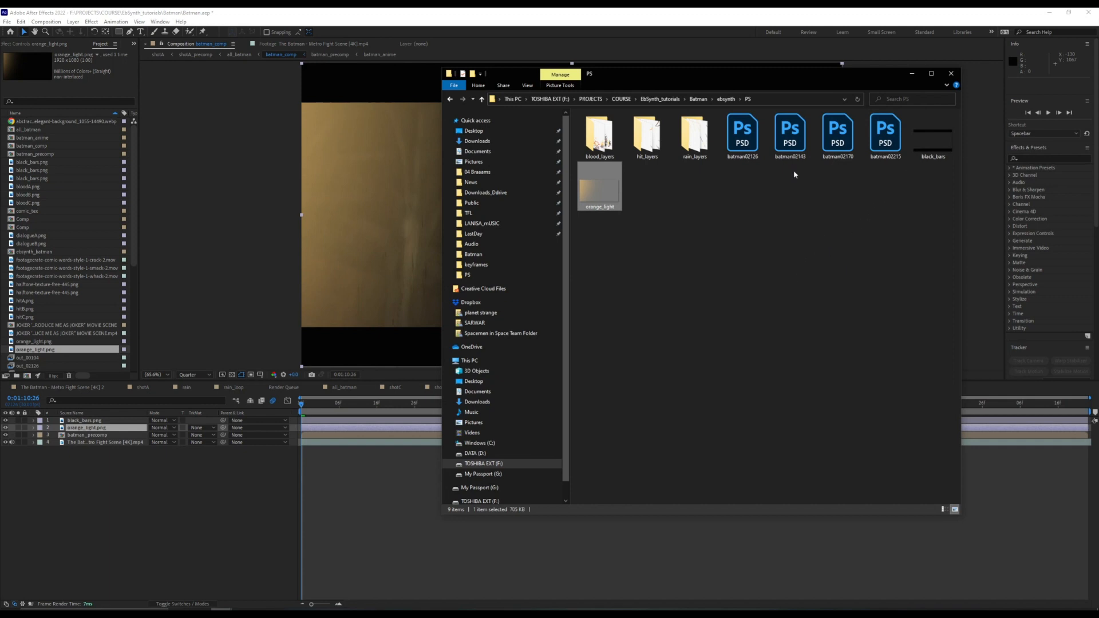
{"action": "left_click", "coordinate": [699, 204]}
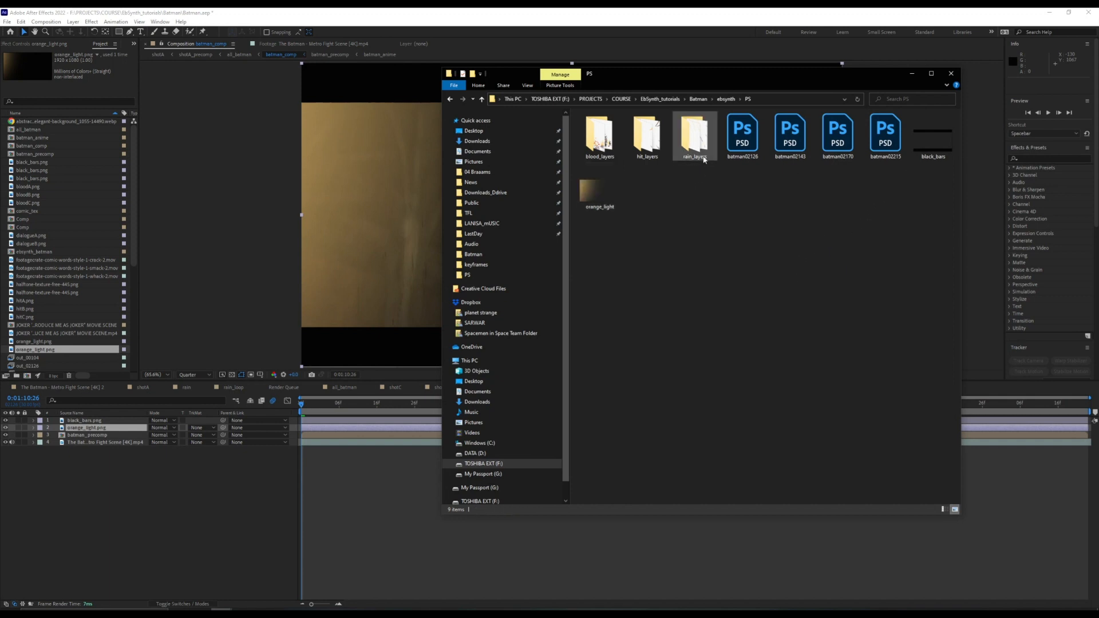
{"action": "double_click", "coordinate": [694, 143]}
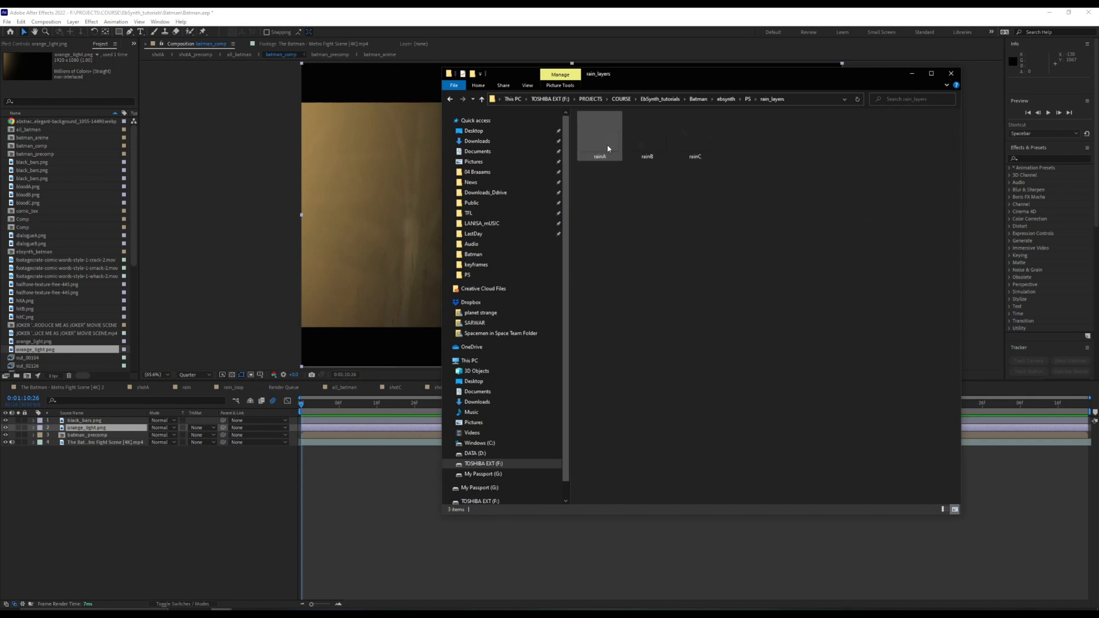
{"action": "left_click", "coordinate": [608, 149]}
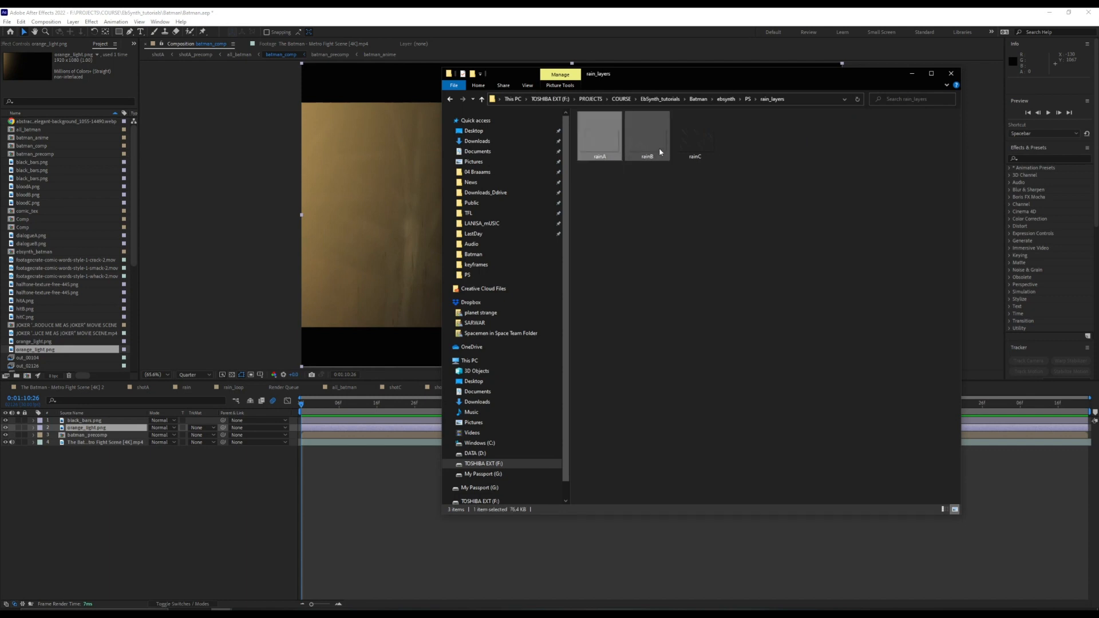
{"action": "mouse_move", "coordinate": [661, 152]}
{"action": "key", "text": "ctrl+a"}
{"action": "left_click_drag", "start_coordinate": [660, 151], "coordinate": [36, 310]}
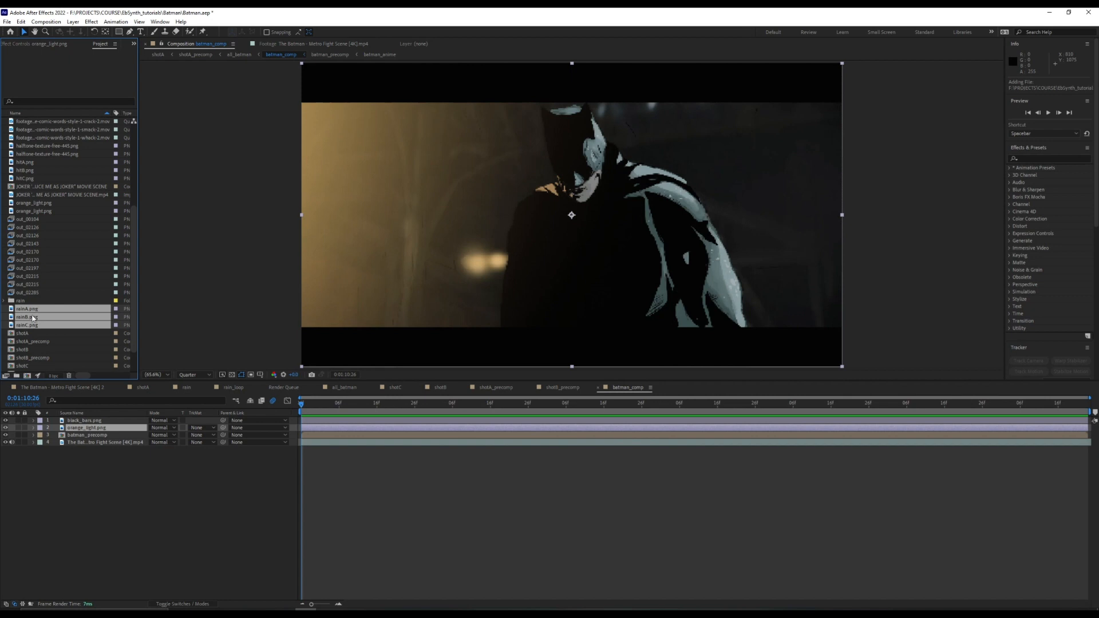
Create a new composition from rainA.png.
{"action": "left_click", "coordinate": [40, 309]}
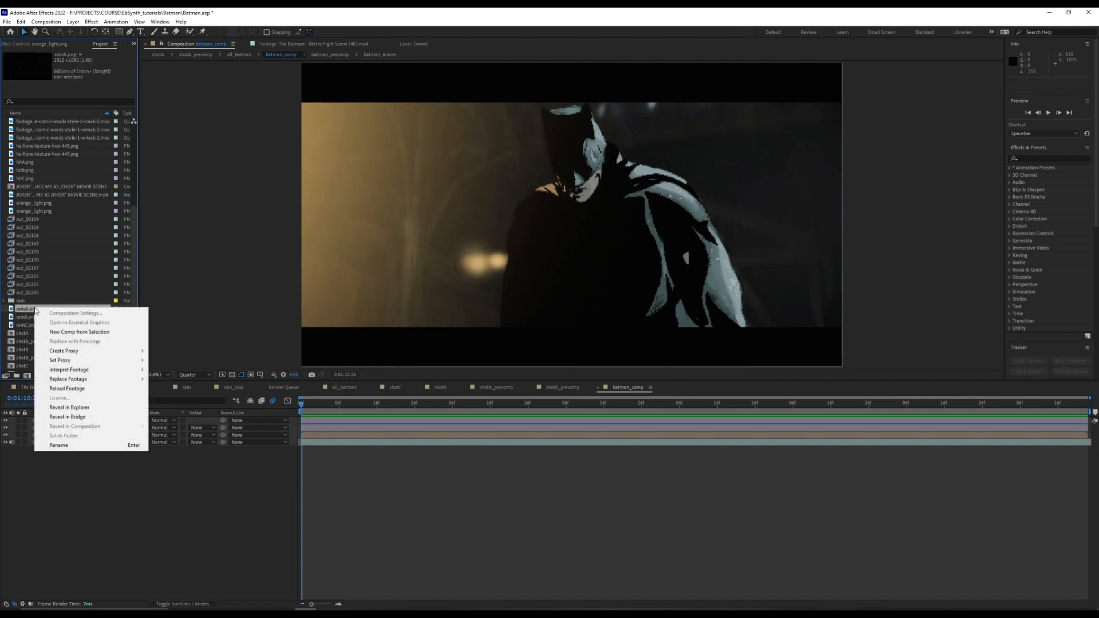
{"action": "right_click", "coordinate": [35, 308]}
{"action": "left_click", "coordinate": [99, 333]}
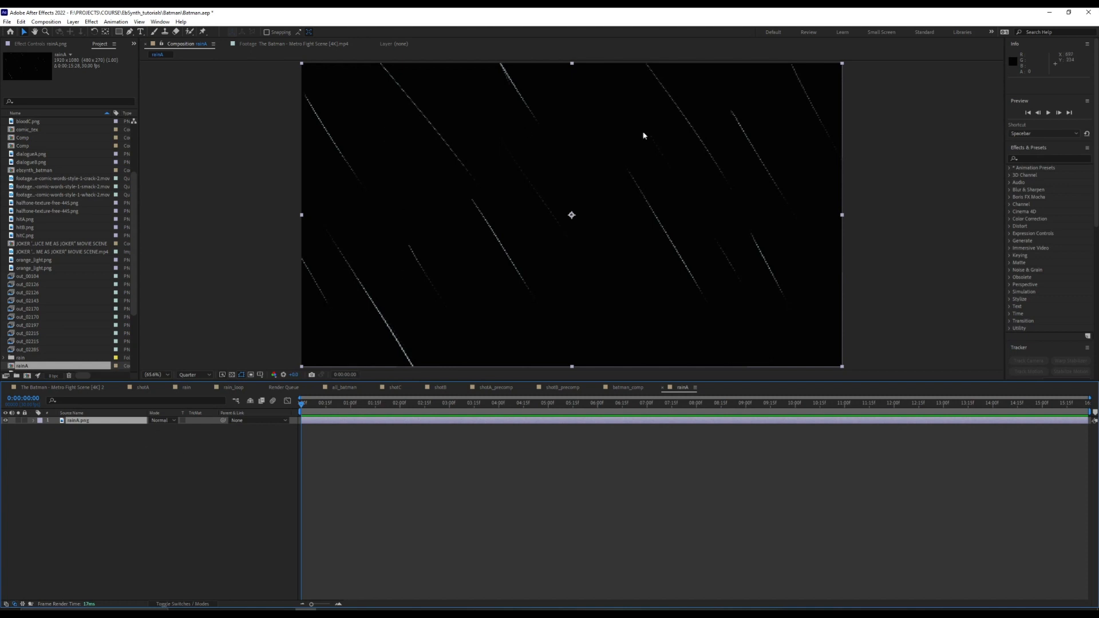
{"action": "left_click_drag", "start_coordinate": [333, 408], "coordinate": [294, 448]}
Set the rainA composition's duration to 0:00:01:00 and rename it rain_loop.
{"action": "left_click", "coordinate": [46, 21]}
{"action": "left_click", "coordinate": [57, 44]}
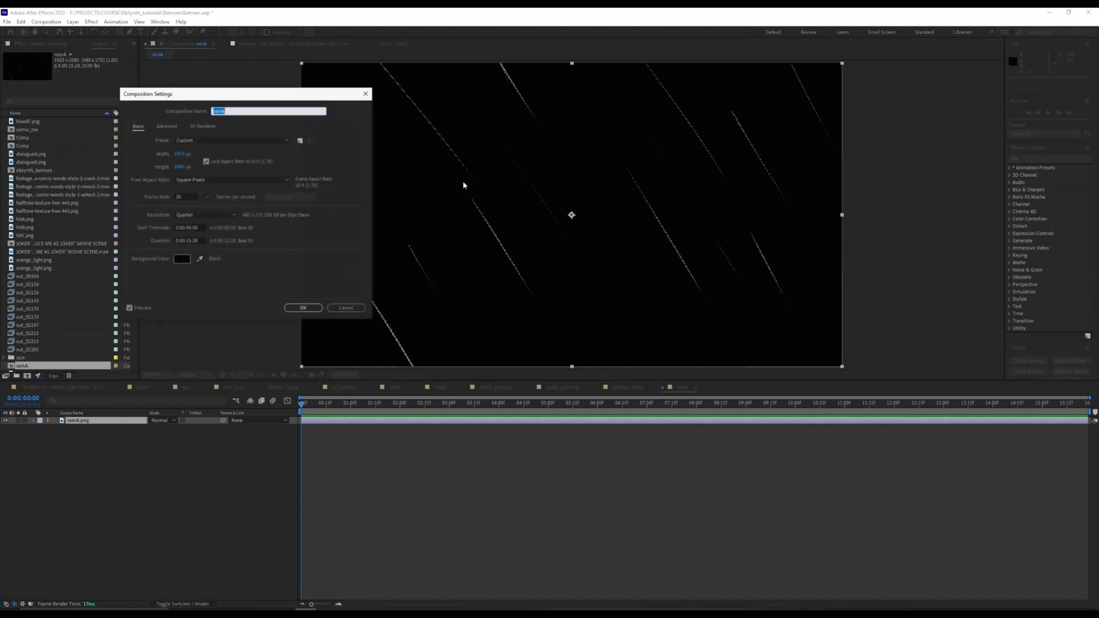
{"action": "left_click", "coordinate": [192, 241]}
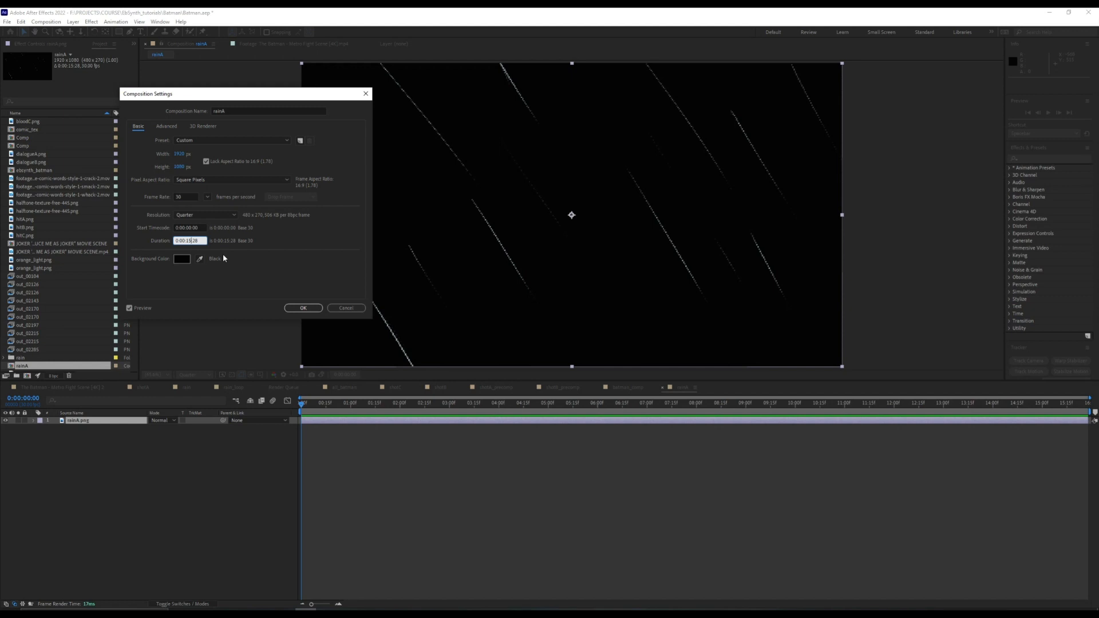
{"action": "type", "text": "0"}
{"action": "left_click", "coordinate": [237, 110]}
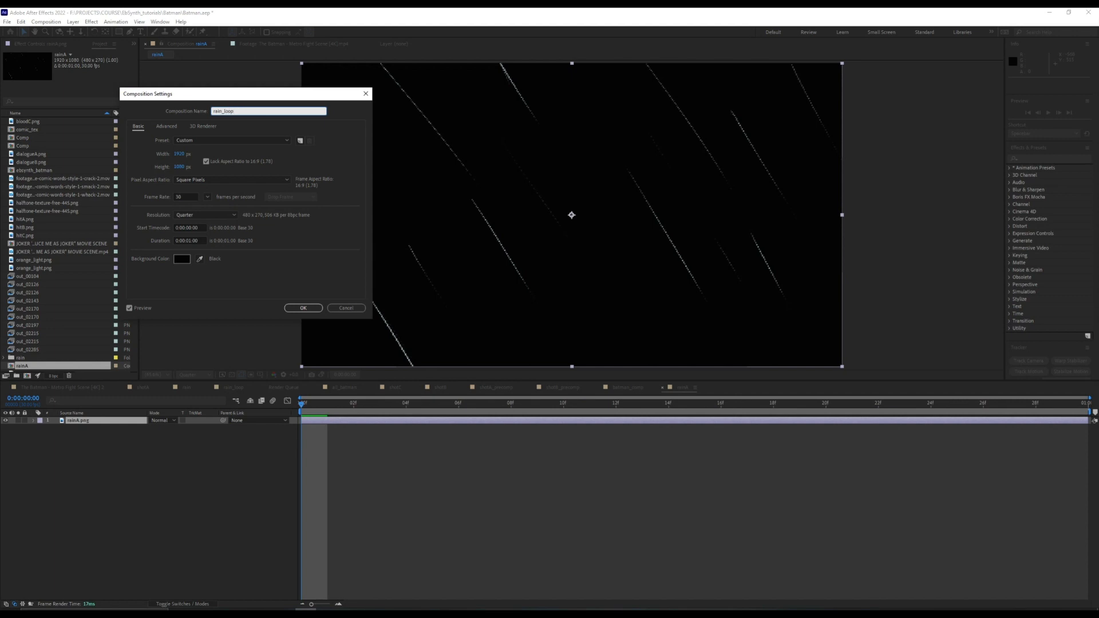
{"action": "left_click", "coordinate": [303, 308]}
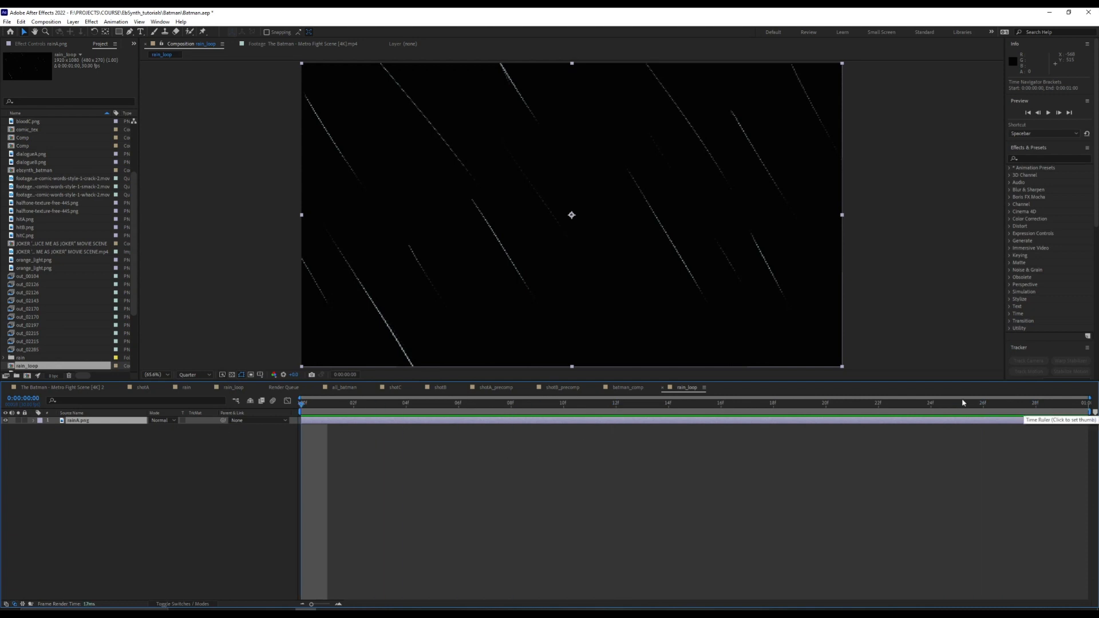
Set the frame rate of the rain_loop composition to 24 frames per second.
{"action": "left_click", "coordinate": [46, 22]}
{"action": "left_click", "coordinate": [70, 44]}
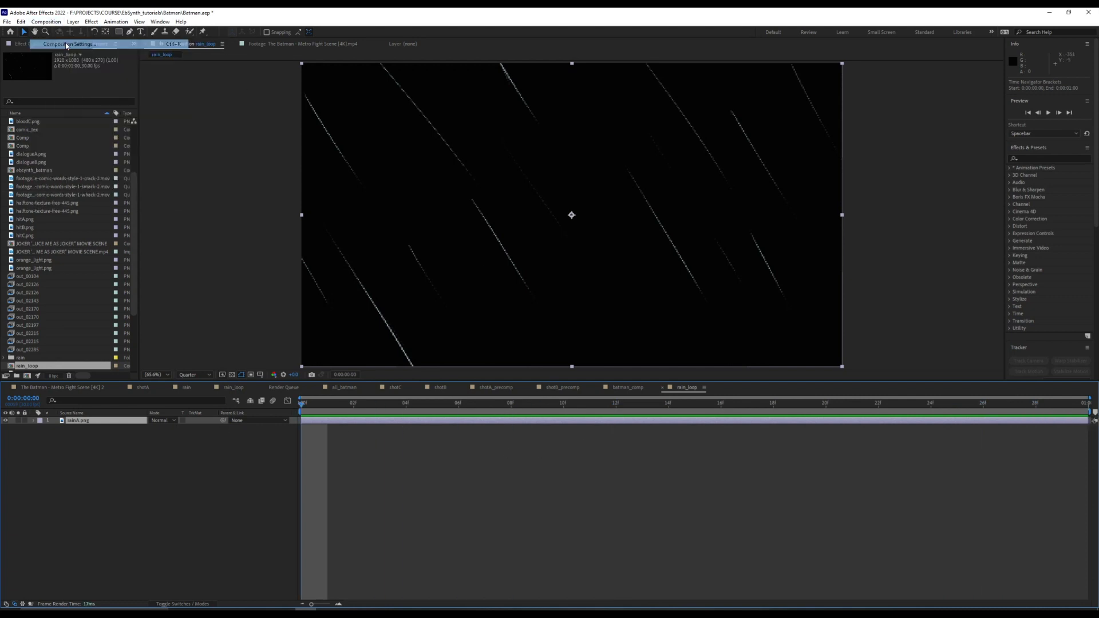
{"action": "double_click", "coordinate": [188, 196]}
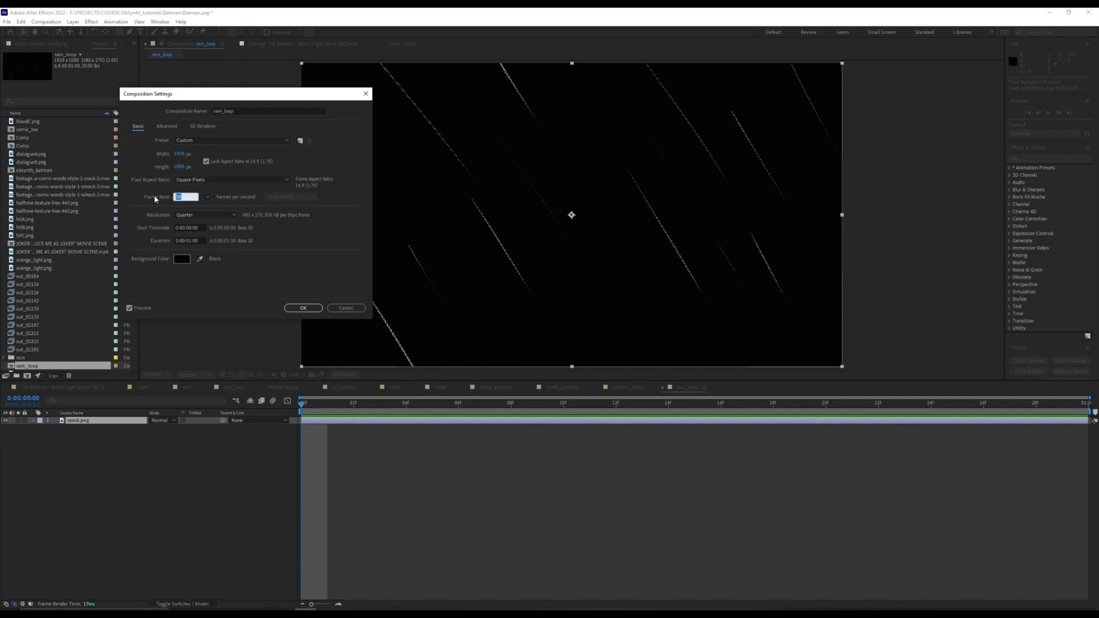
{"action": "type", "text": "24"}
{"action": "left_click", "coordinate": [304, 308]}
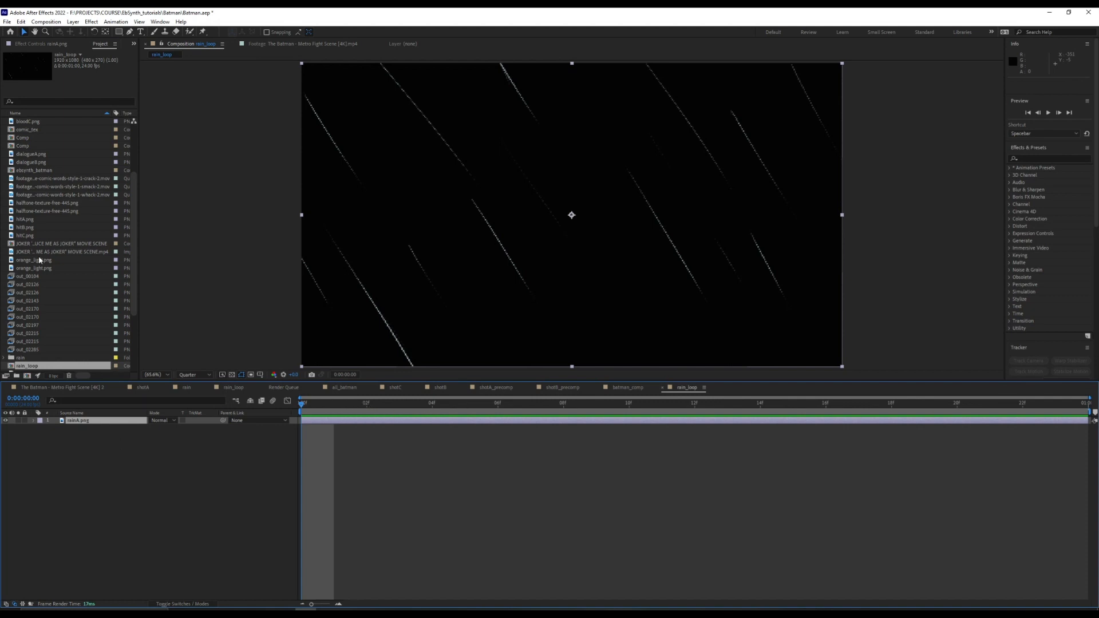
Add rainB.png and rainC.png to the rain_loop composition below the rainA.png layer.
{"action": "scroll", "coordinate": [42, 341], "scroll_direction": "down", "scroll_amount": 3}
{"action": "left_click", "coordinate": [29, 309]}
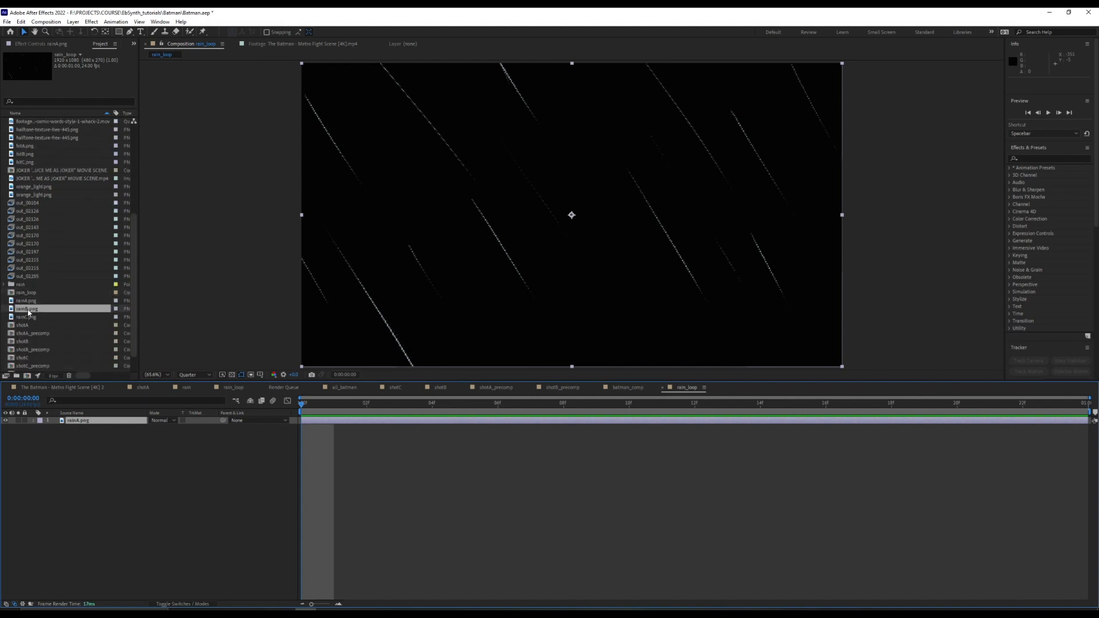
{"action": "left_click", "coordinate": [30, 318], "text": "shift"}
{"action": "left_click_drag", "start_coordinate": [30, 318], "coordinate": [72, 445]}
{"action": "left_click", "coordinate": [403, 465]}
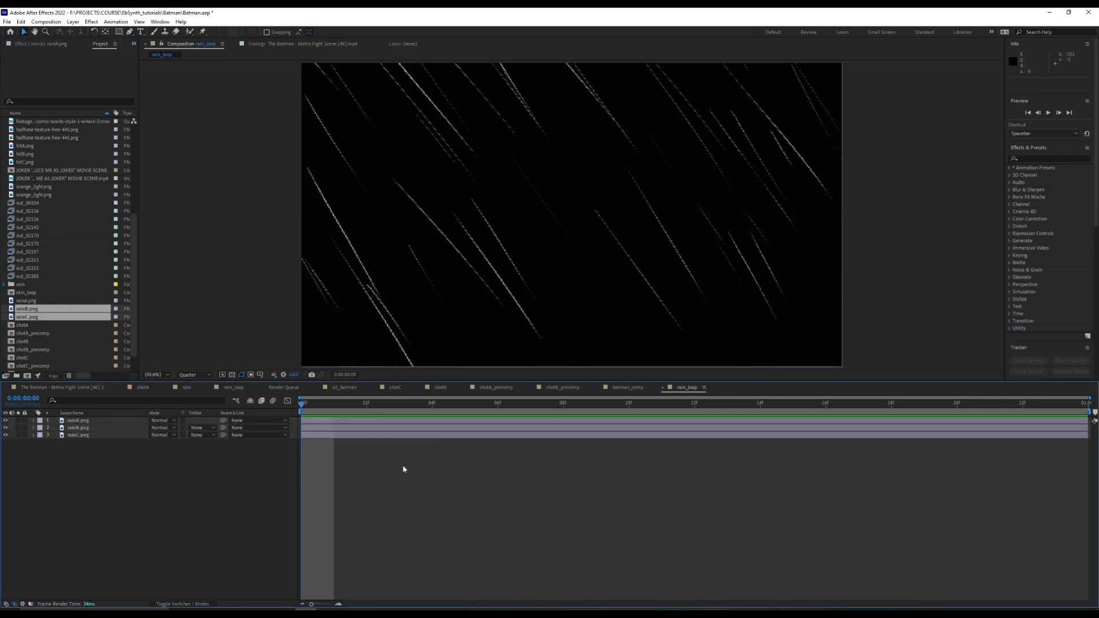
Trim rainA.png to end at frame 8 and rainB.png to run from frame 8 to frame 16.
{"action": "left_click", "coordinate": [420, 421]}
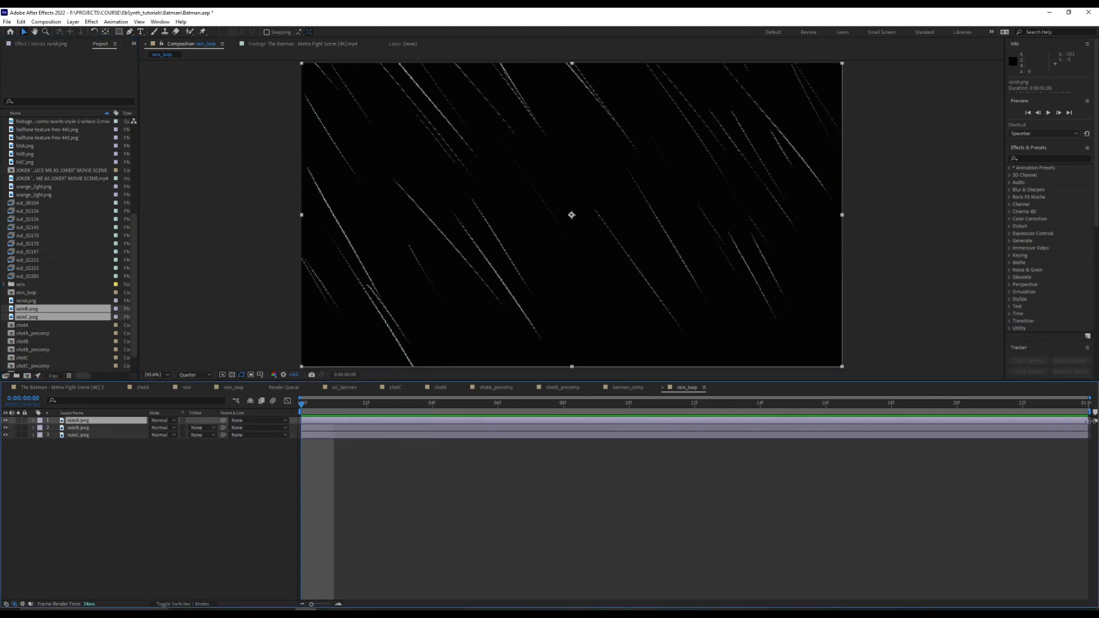
{"action": "left_click_drag", "start_coordinate": [1090, 420], "coordinate": [567, 426]}
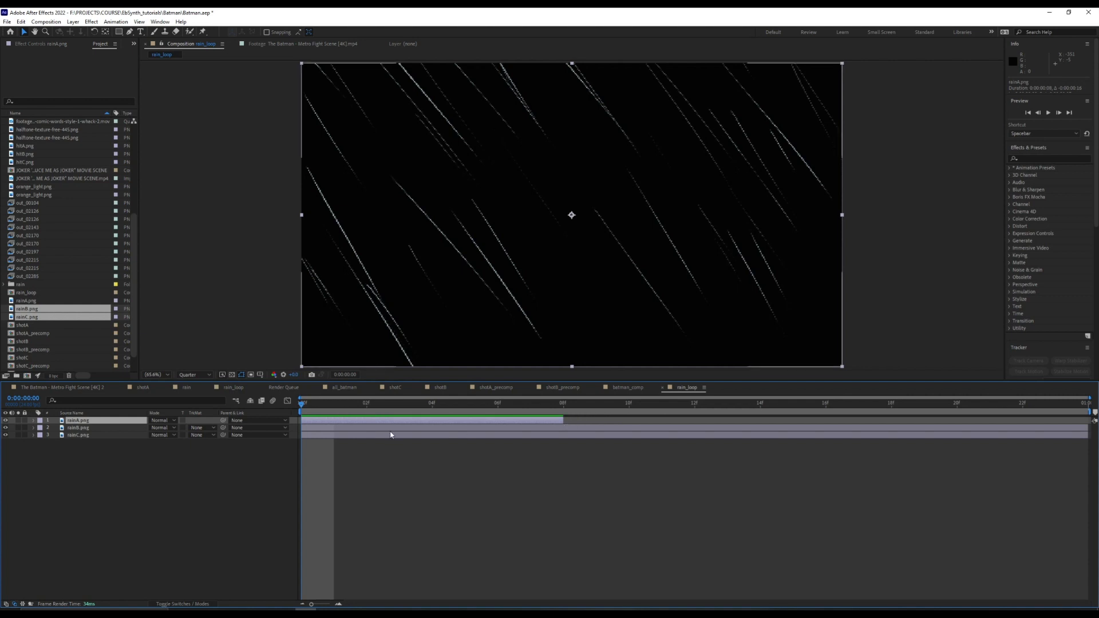
{"action": "left_click", "coordinate": [320, 428]}
{"action": "left_click_drag", "start_coordinate": [303, 428], "coordinate": [563, 429]}
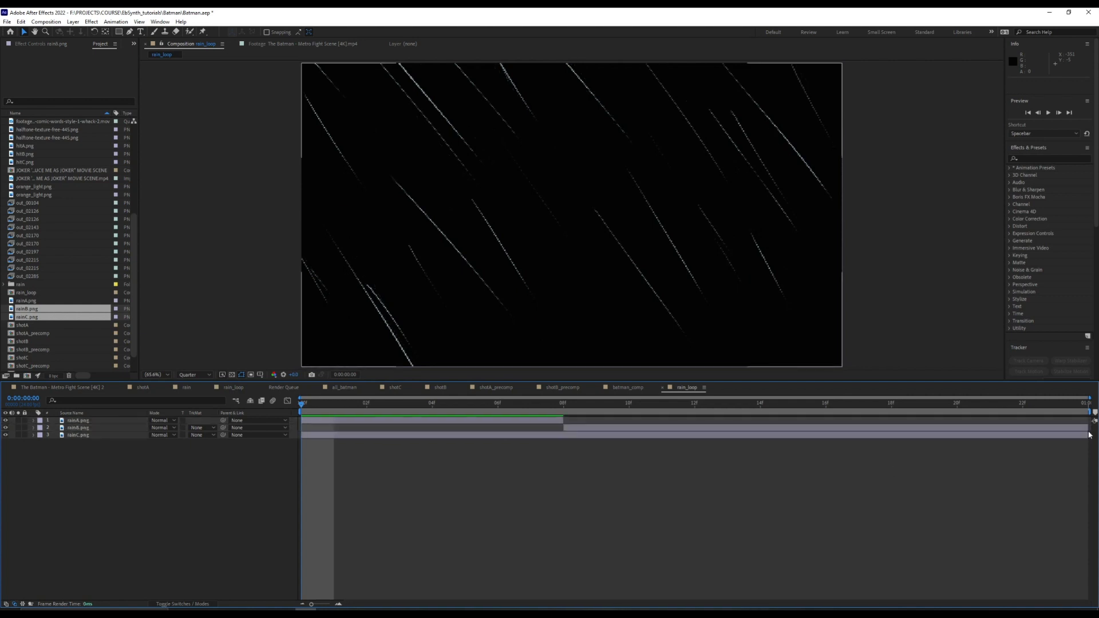
{"action": "left_click_drag", "start_coordinate": [1089, 429], "coordinate": [828, 429]}
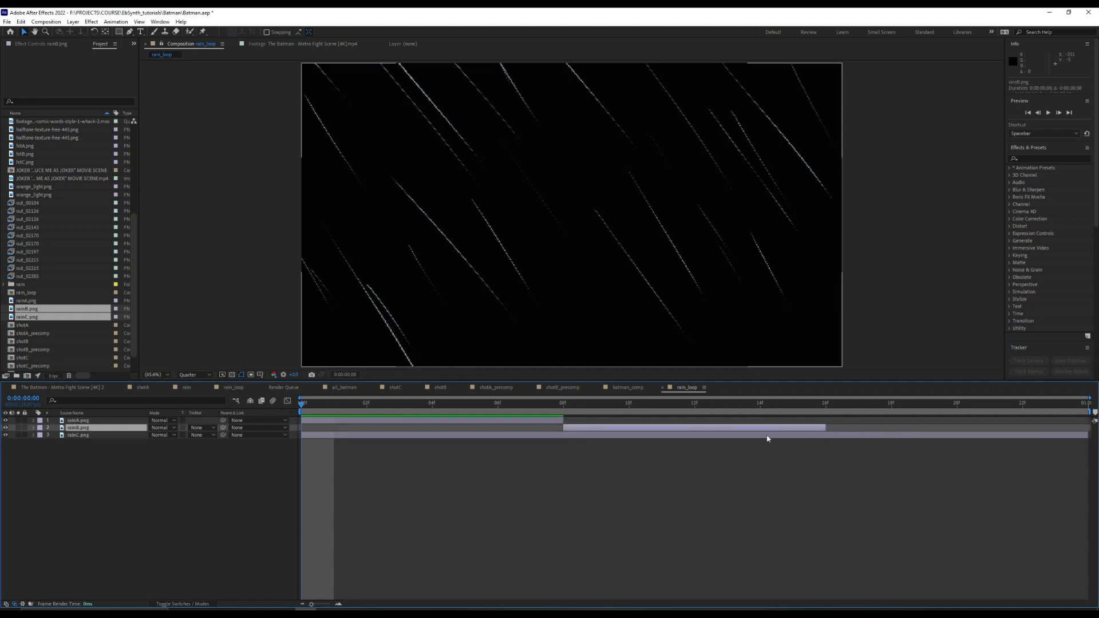
Trim rainC.png to start at frame 16 and play back the rain loop.
{"action": "left_click", "coordinate": [420, 436]}
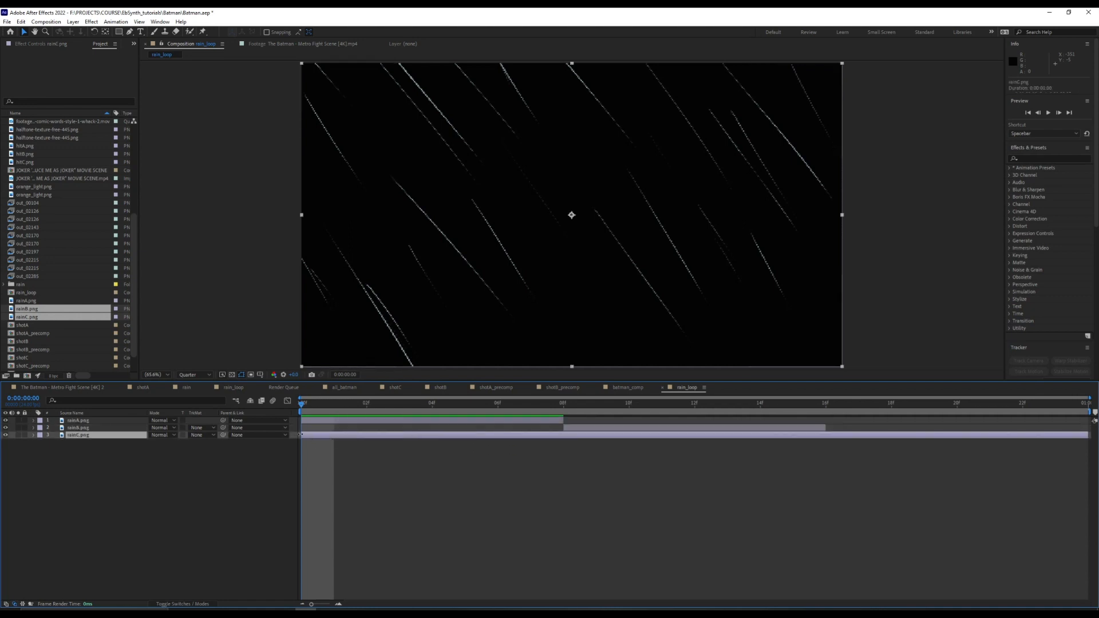
{"action": "left_click_drag", "start_coordinate": [299, 434], "coordinate": [819, 443]}
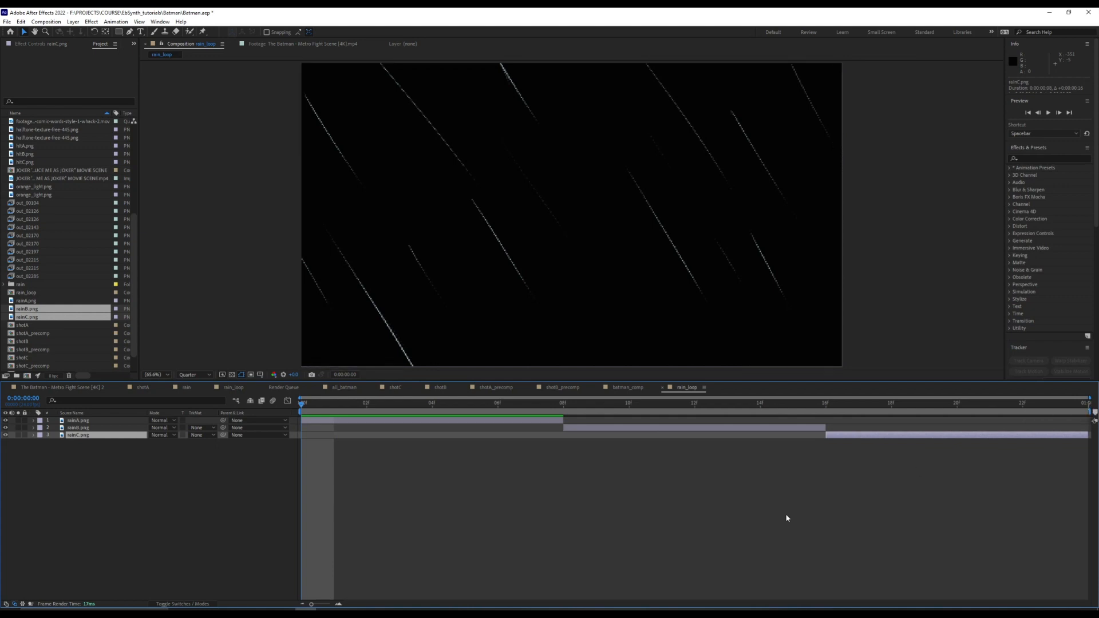
{"action": "key", "text": "space"}
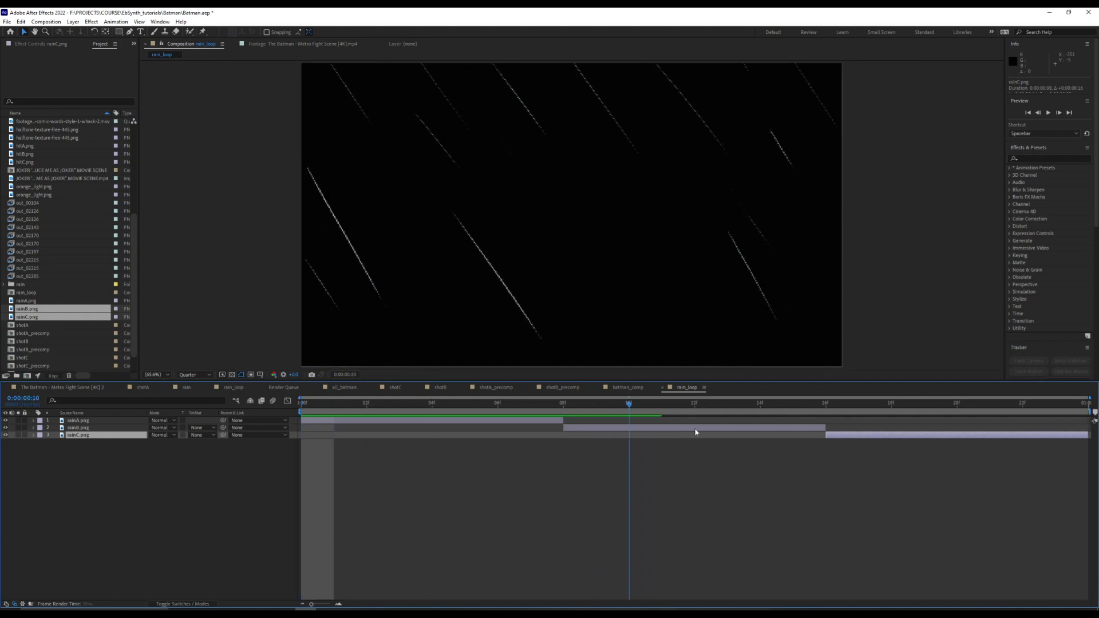
{"action": "key", "text": "space"}
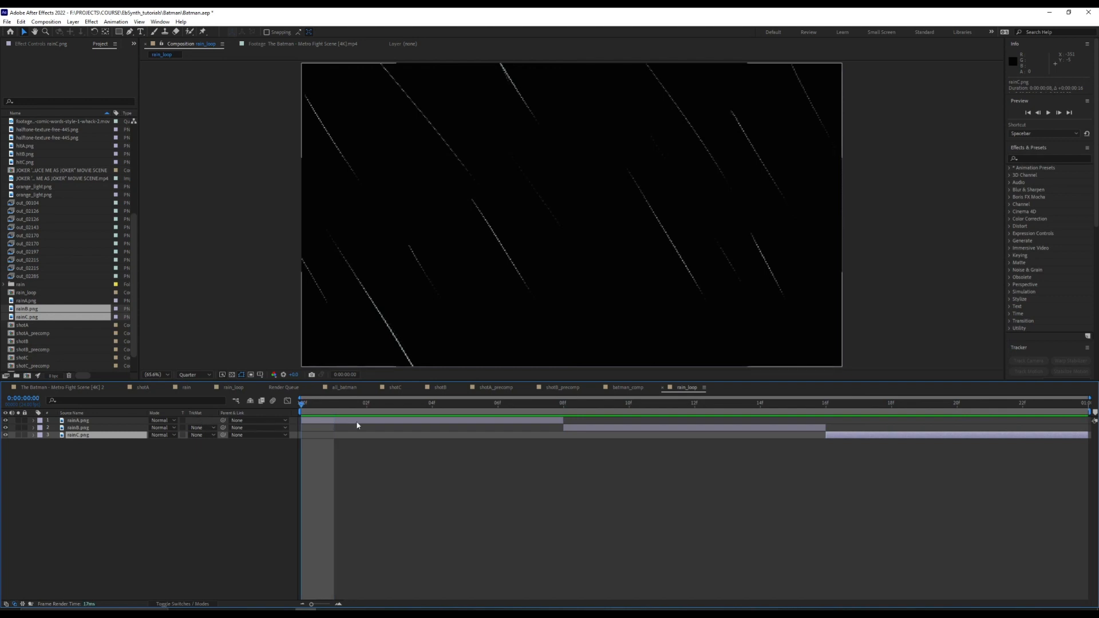
{"action": "key", "text": "space"}
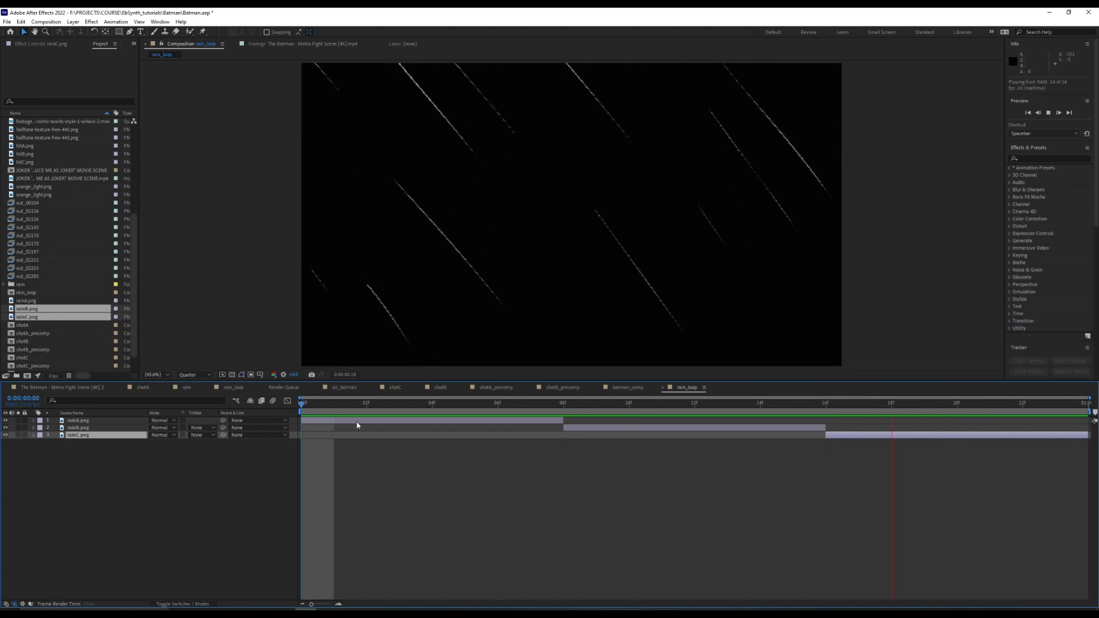
{"action": "key", "text": "space"}
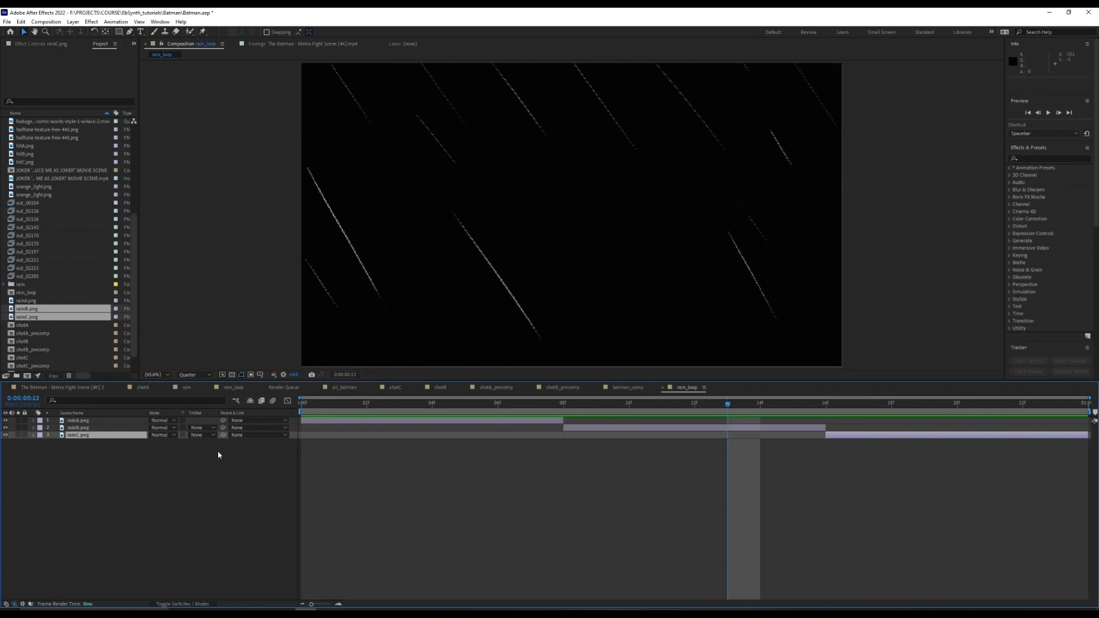
Pre-compose rainA.png, rainB.png and rainC.png into a new composition named rain_loop.
{"action": "left_click", "coordinate": [81, 420]}
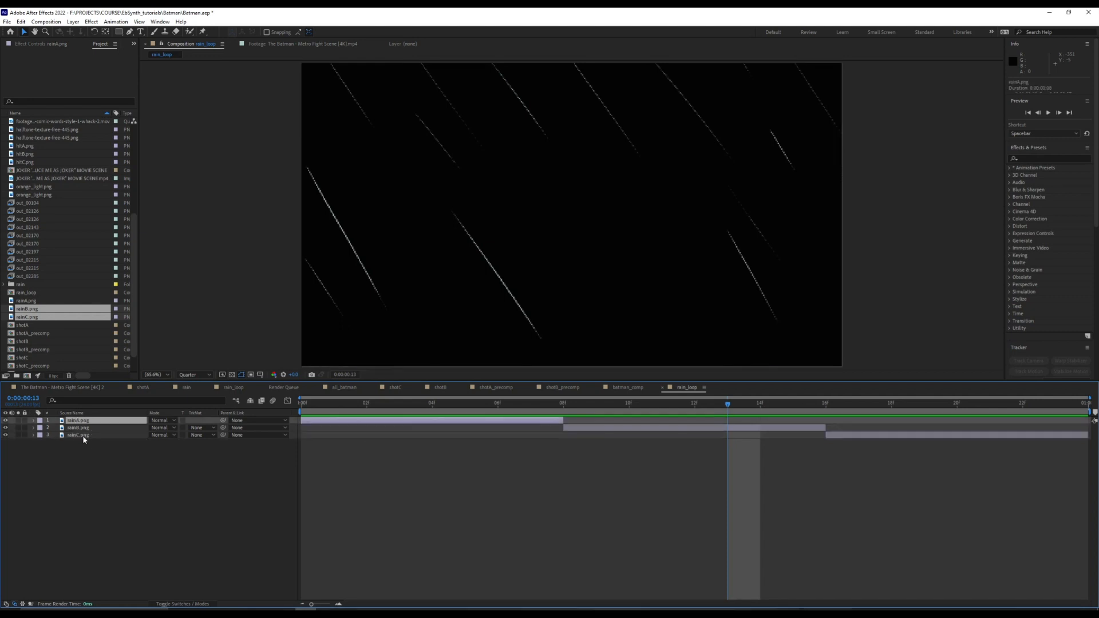
{"action": "left_click", "coordinate": [86, 435], "text": "shift"}
{"action": "right_click", "coordinate": [86, 435]}
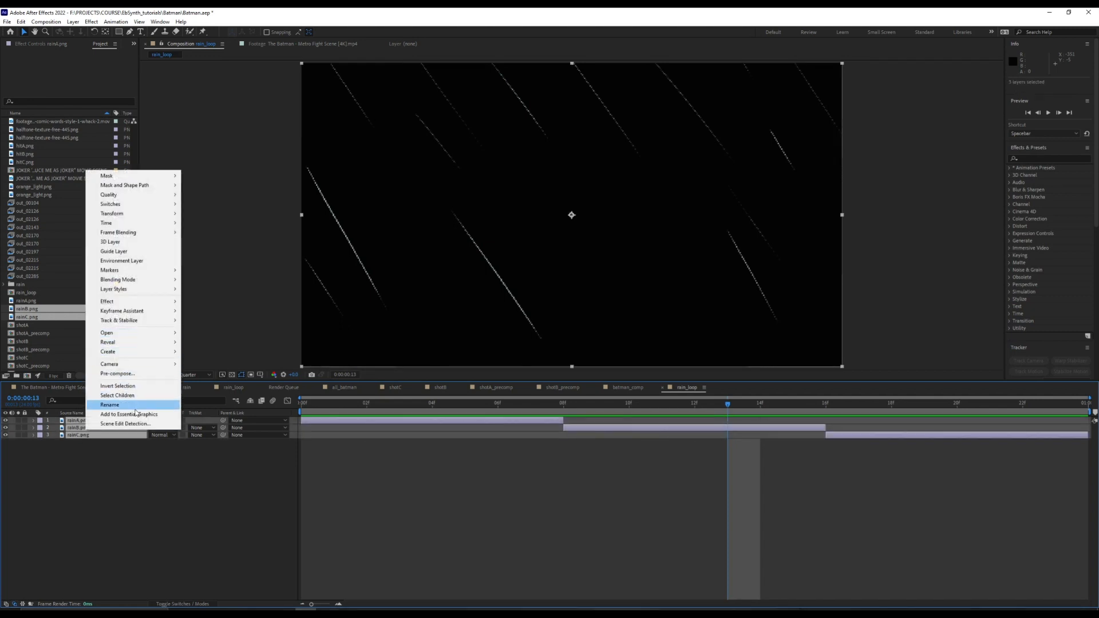
{"action": "left_click", "coordinate": [134, 374]}
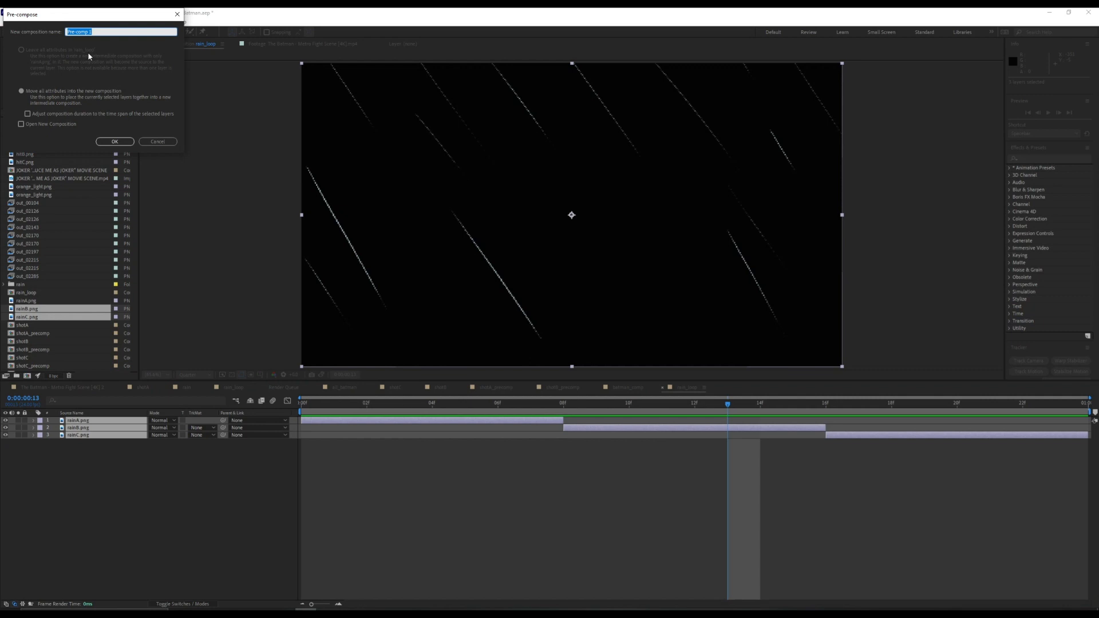
{"action": "type", "text": "rain_loop"}
{"action": "left_click", "coordinate": [106, 141]}
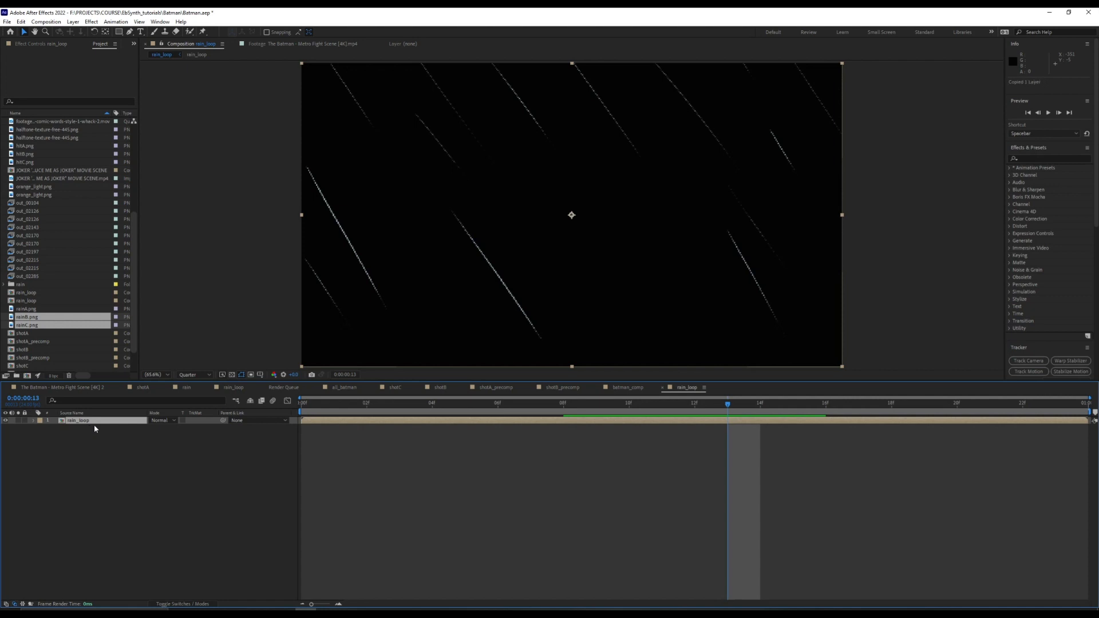
Paste the rain_loop layer into batman_comp above orange_light.png and scrub through its duration.
{"action": "left_click", "coordinate": [628, 387]}
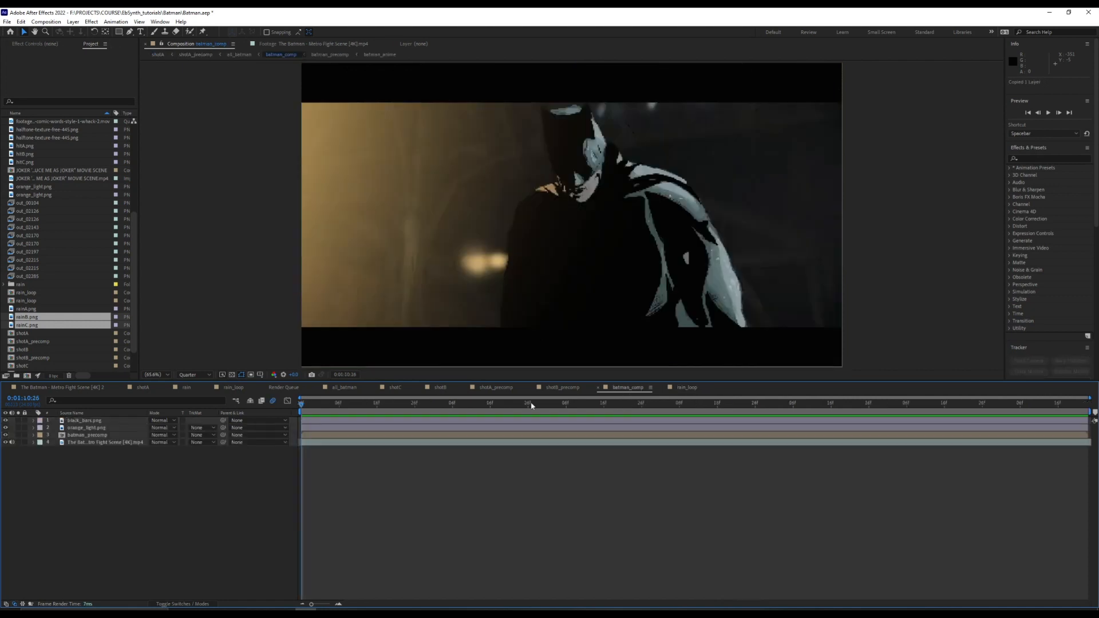
{"action": "left_click", "coordinate": [90, 421]}
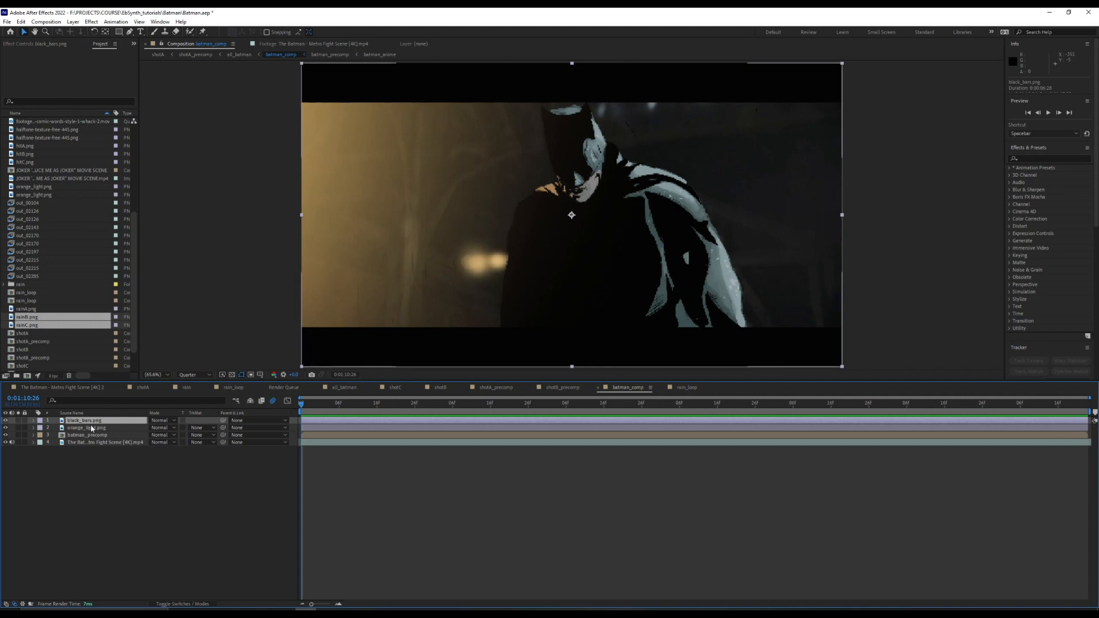
{"action": "left_click", "coordinate": [91, 429]}
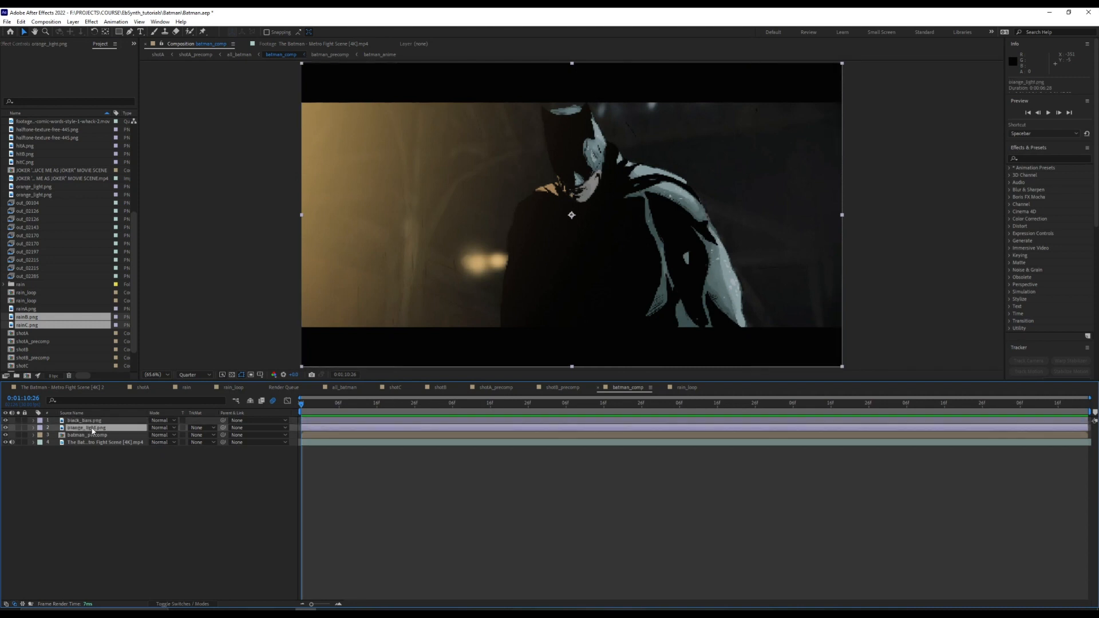
{"action": "key", "text": "ctrl+v"}
{"action": "left_click_drag", "start_coordinate": [326, 408], "coordinate": [412, 408]}
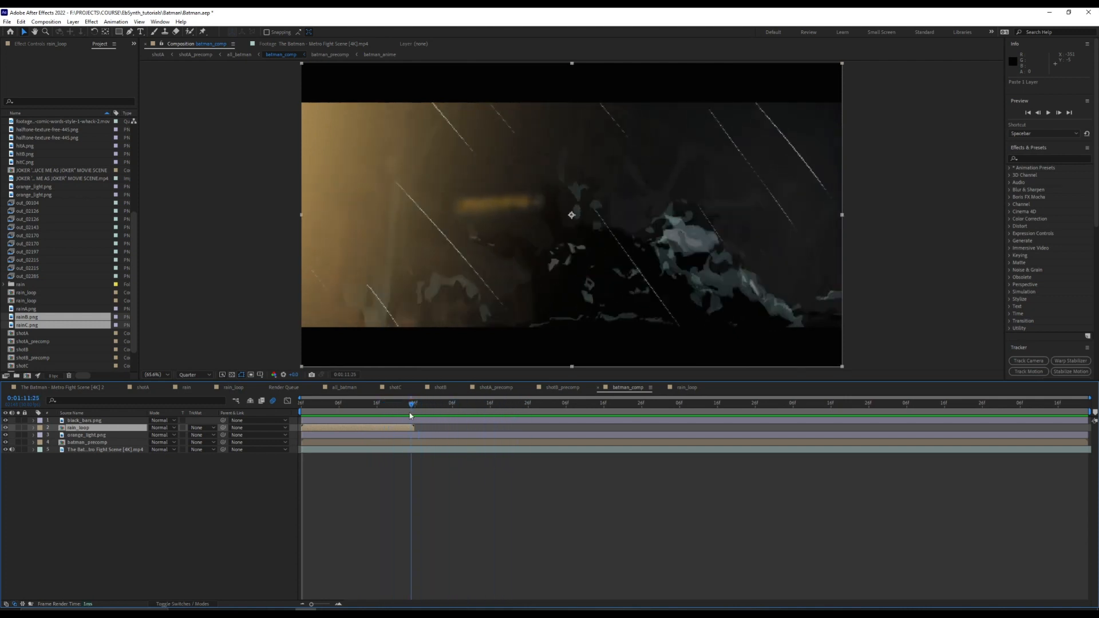
{"action": "left_click", "coordinate": [416, 429]}
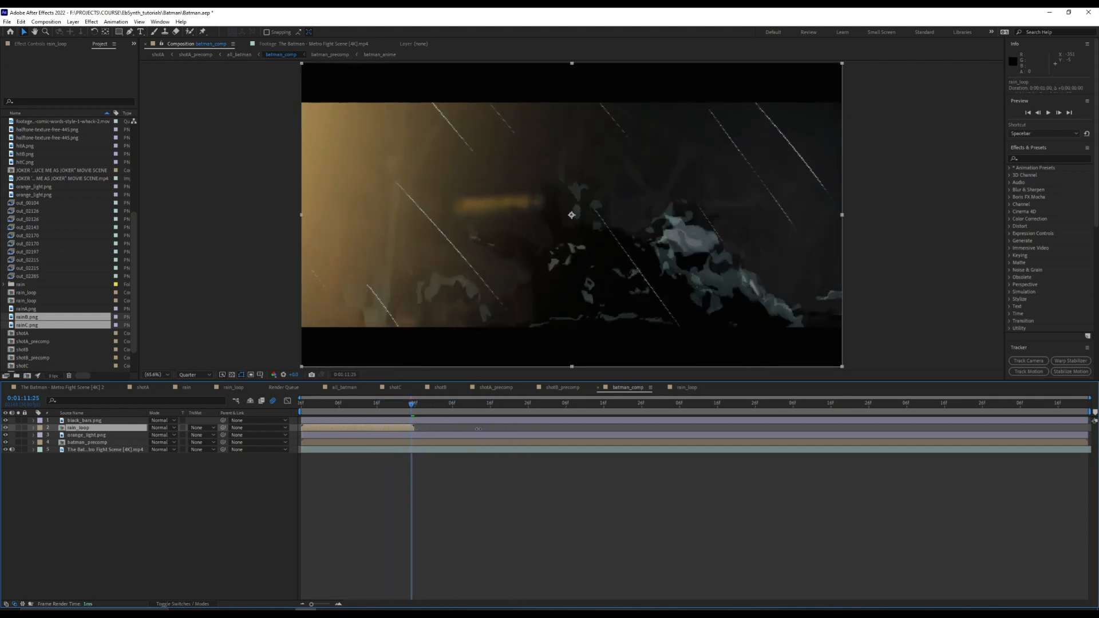
{"action": "left_click_drag", "start_coordinate": [418, 407], "coordinate": [379, 405]}
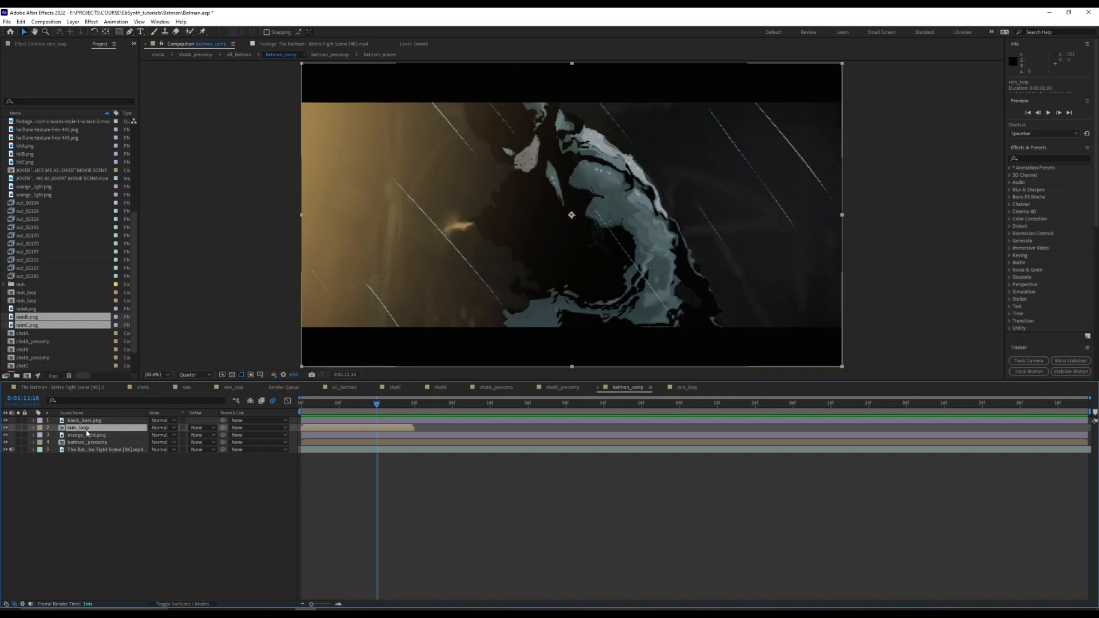
Try continuing the rain with a duplicate rain_loop layer placed directly after the original, and delete the duplicate.
{"action": "key", "text": "ctrl+d"}
{"action": "left_click_drag", "start_coordinate": [314, 435], "coordinate": [344, 424]}
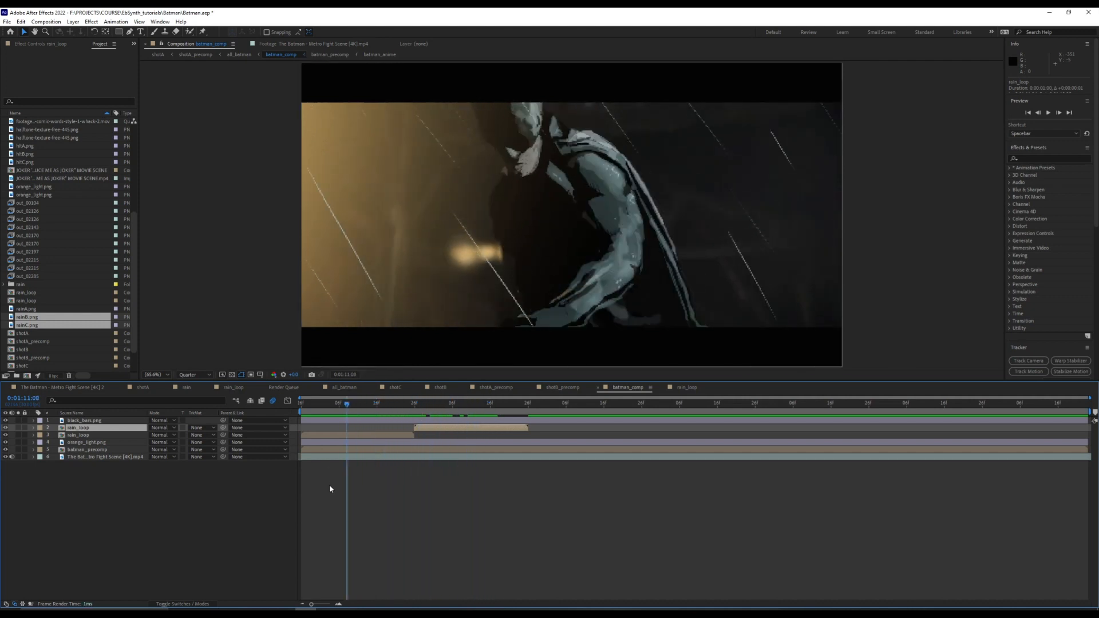
{"action": "left_click", "coordinate": [390, 437]}
{"action": "mouse_move", "coordinate": [372, 407]}
{"action": "left_mouse_down"}
{"action": "mouse_move", "coordinate": [491, 407]}
{"action": "mouse_move", "coordinate": [392, 407]}
{"action": "left_mouse_up"}
{"action": "left_click", "coordinate": [98, 428]}
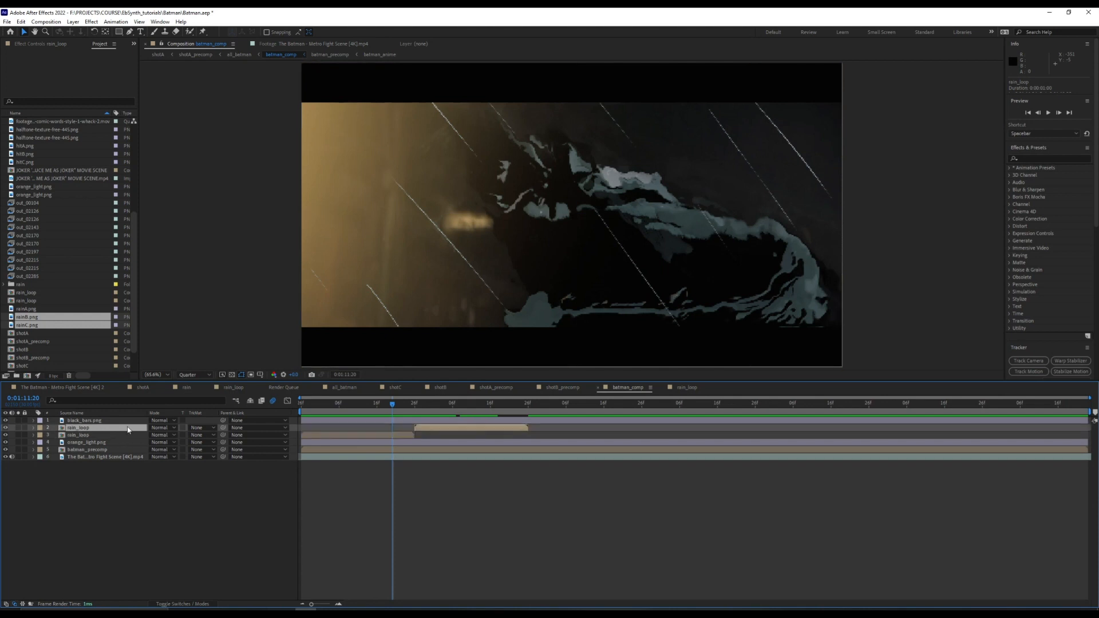
{"action": "key", "text": "Delete"}
Enable time remapping on the rain_loop layer in batman_comp.
{"action": "left_click", "coordinate": [93, 429]}
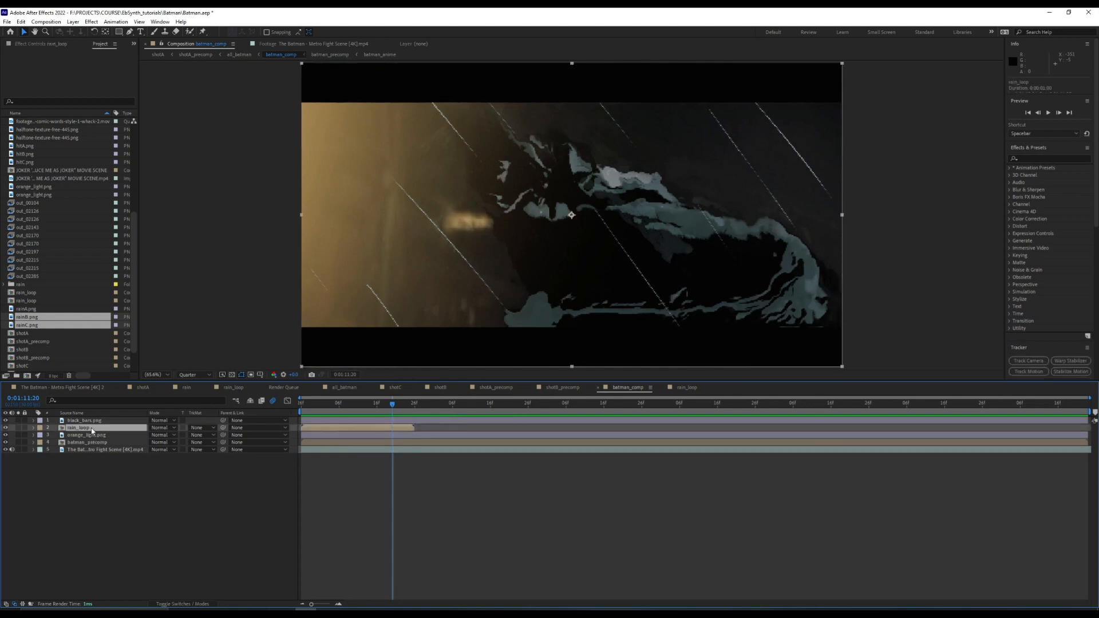
{"action": "key", "text": "space"}
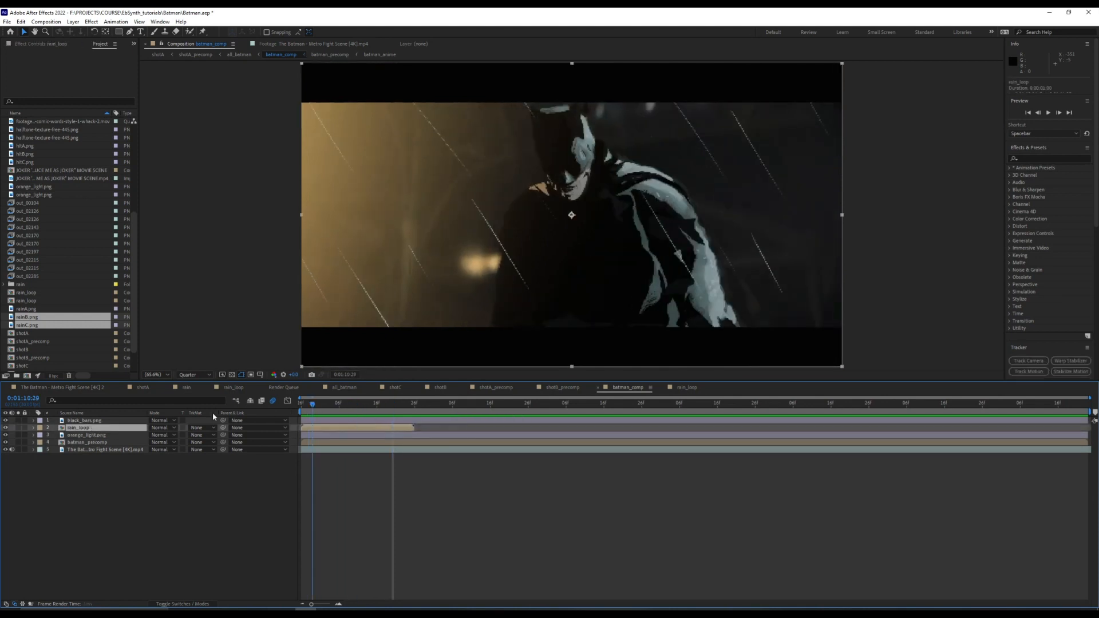
{"action": "right_click", "coordinate": [92, 432]}
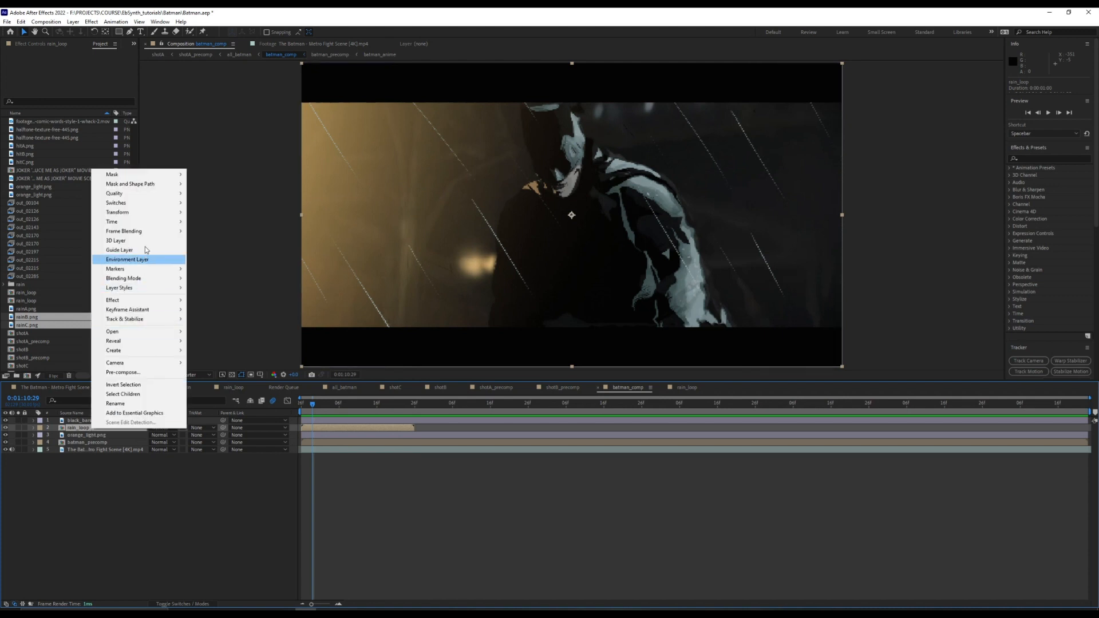
{"action": "mouse_move", "coordinate": [150, 225]}
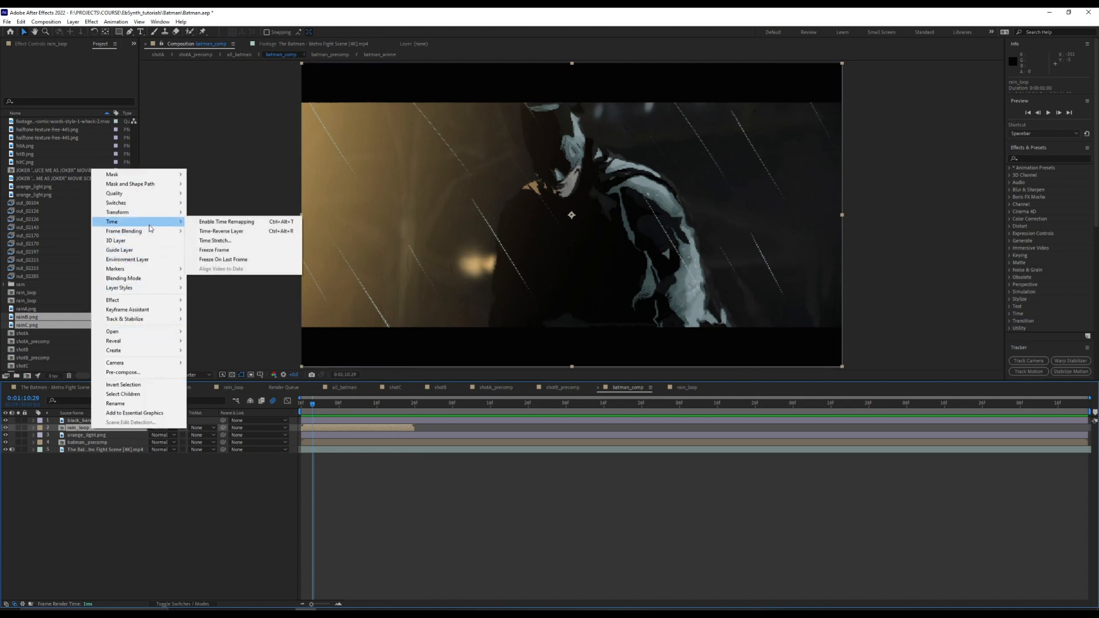
{"action": "left_click", "coordinate": [225, 223]}
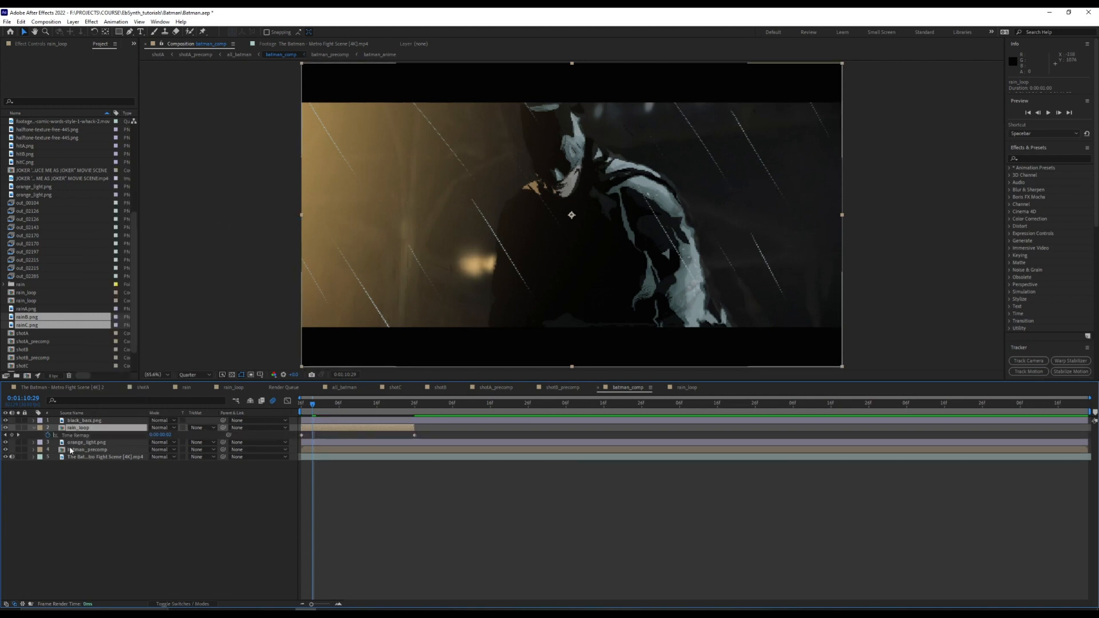
Add a Time Remap keyframe on rain_loop at 0:01:11:25, one frame before the final keyframe.
{"action": "left_click", "coordinate": [19, 435]}
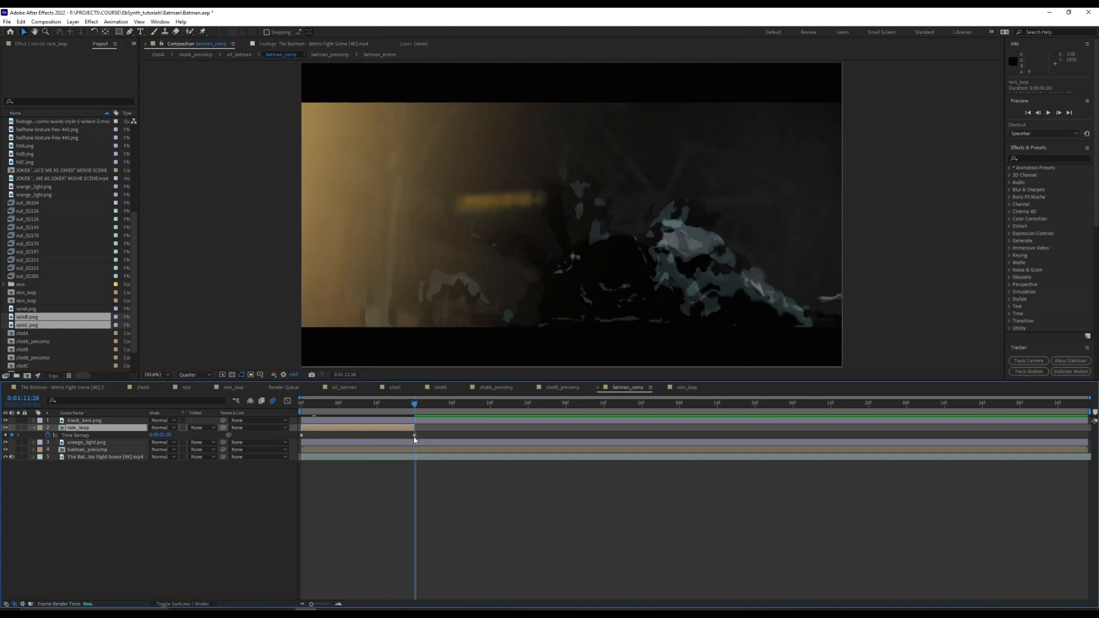
{"action": "mouse_move", "coordinate": [416, 436]}
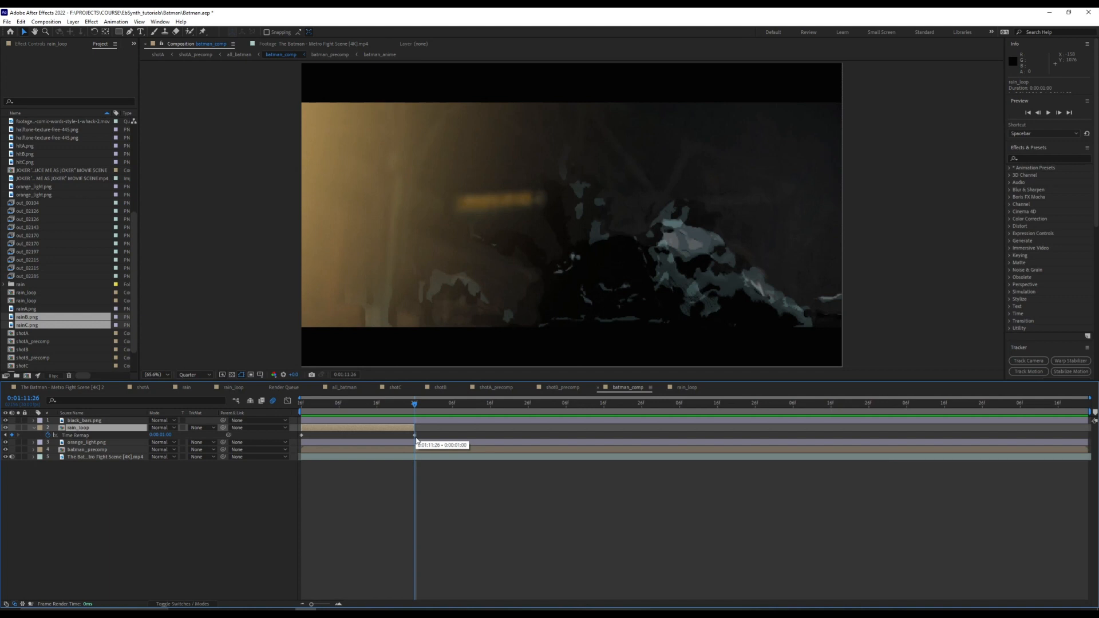
{"action": "key", "text": "Page_Up"}
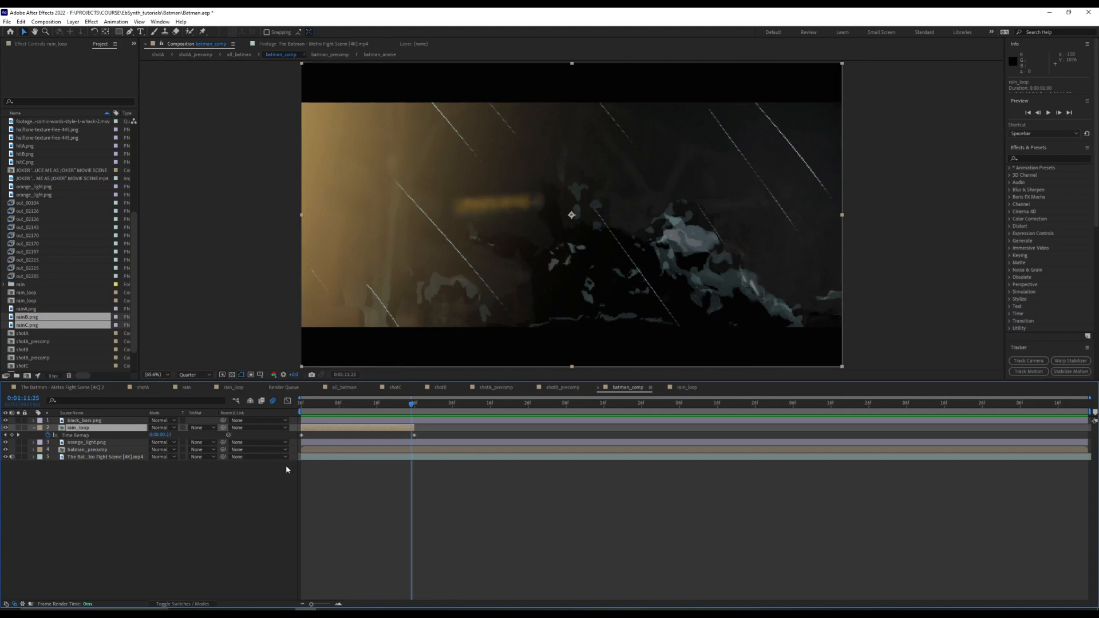
{"action": "left_click", "coordinate": [12, 436]}
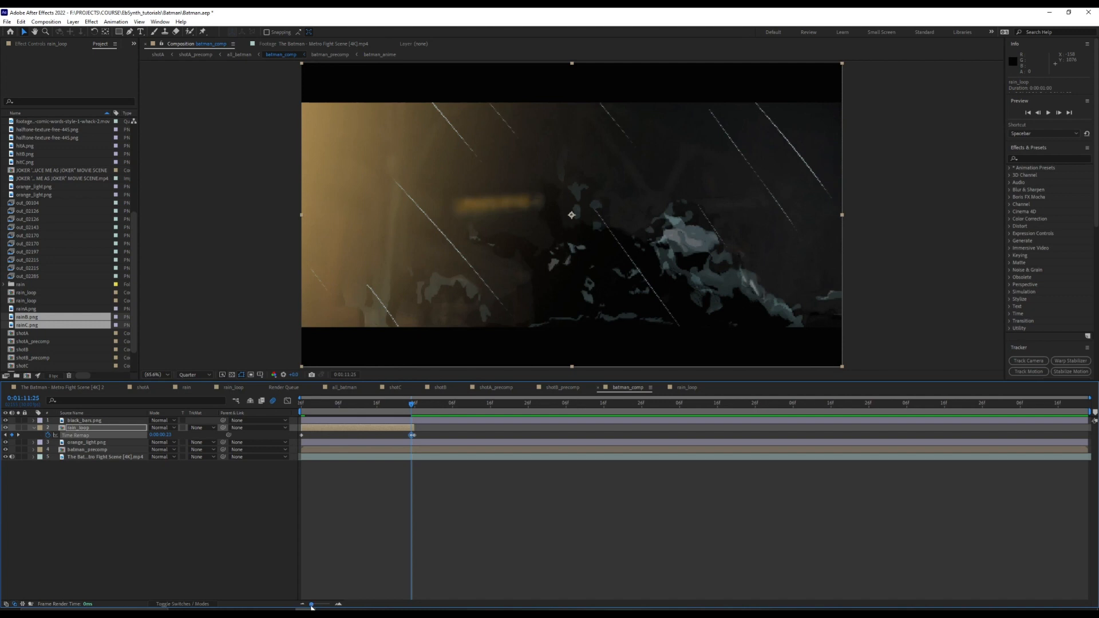
Try a value of 0 on the final Time Remap keyframe at 0:01:11:26 and delete that keyframe.
{"action": "left_click_drag", "start_coordinate": [311, 606], "coordinate": [322, 606]}
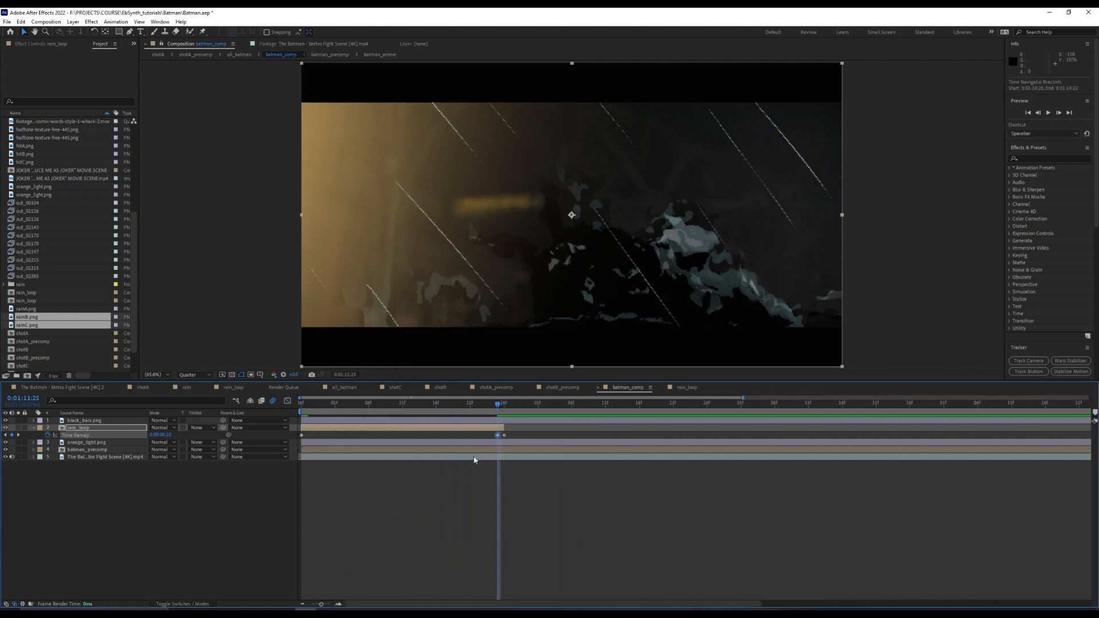
{"action": "double_click", "coordinate": [504, 437]}
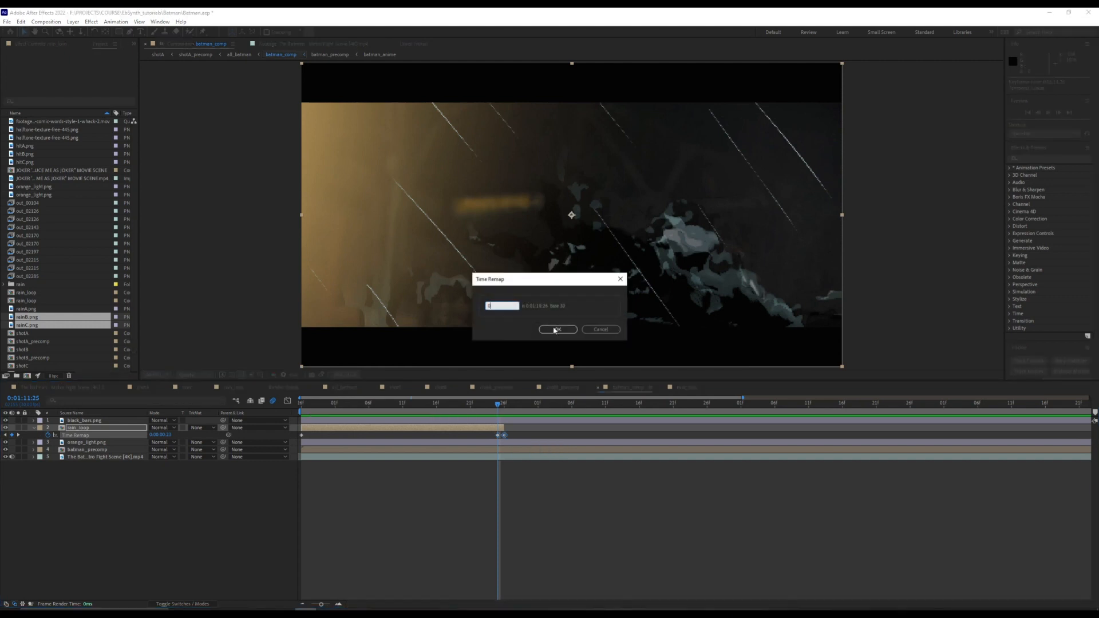
{"action": "left_click", "coordinate": [556, 330]}
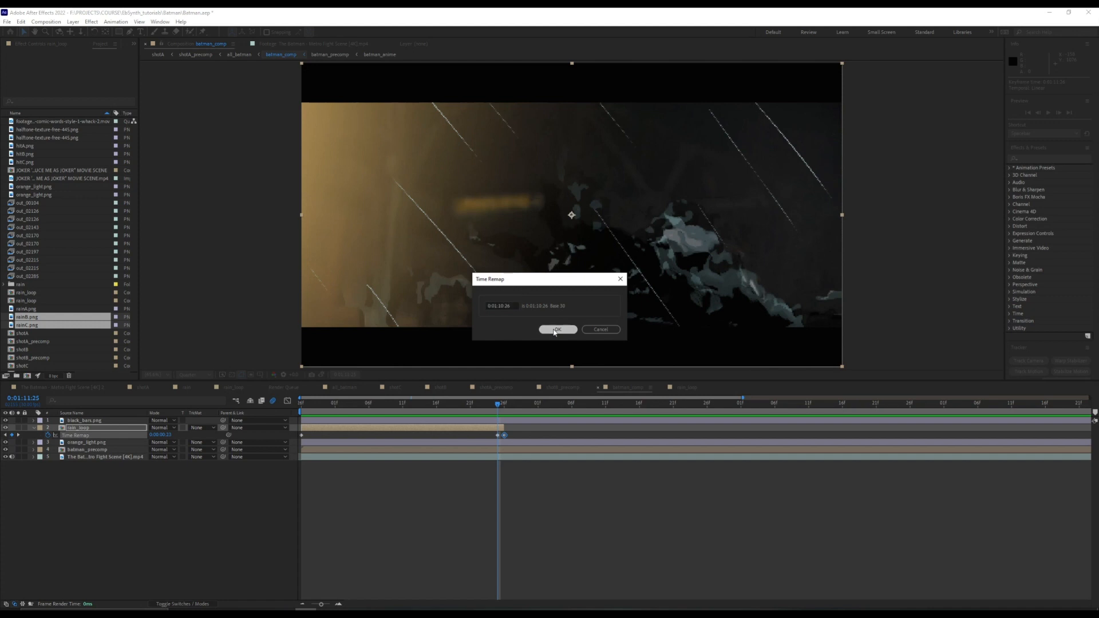
{"action": "left_click", "coordinate": [528, 438]}
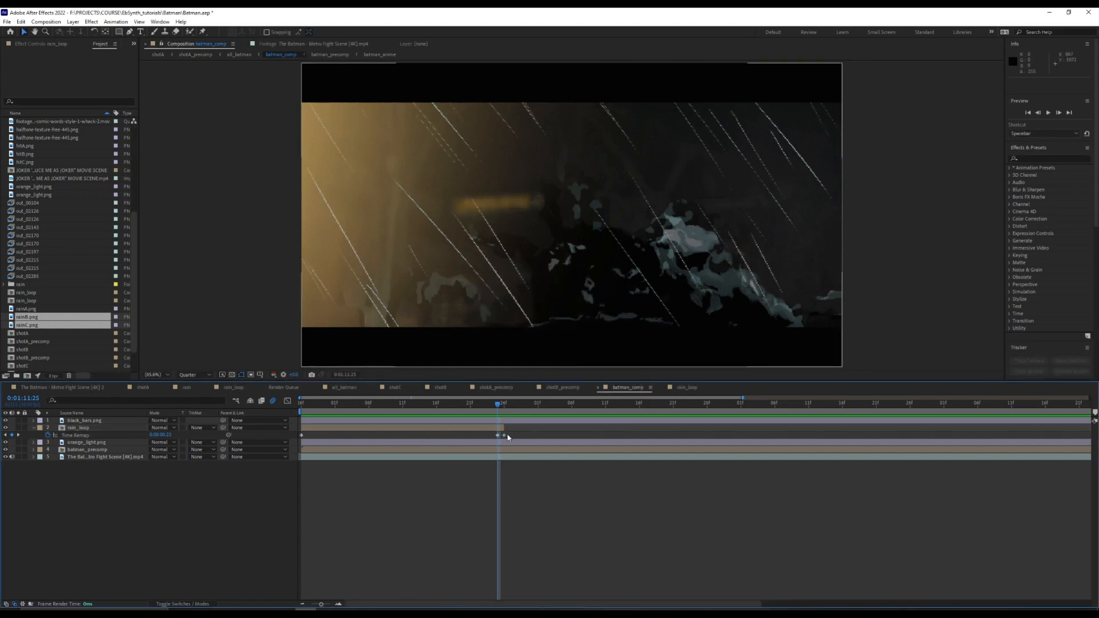
{"action": "left_click", "coordinate": [505, 438]}
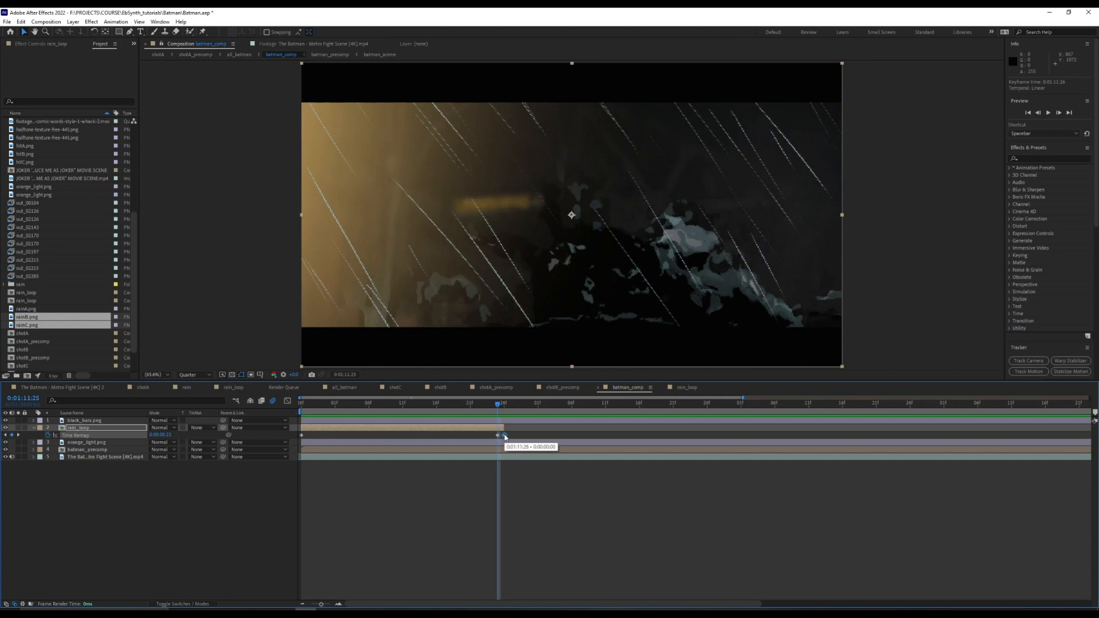
{"action": "key", "text": "Delete"}
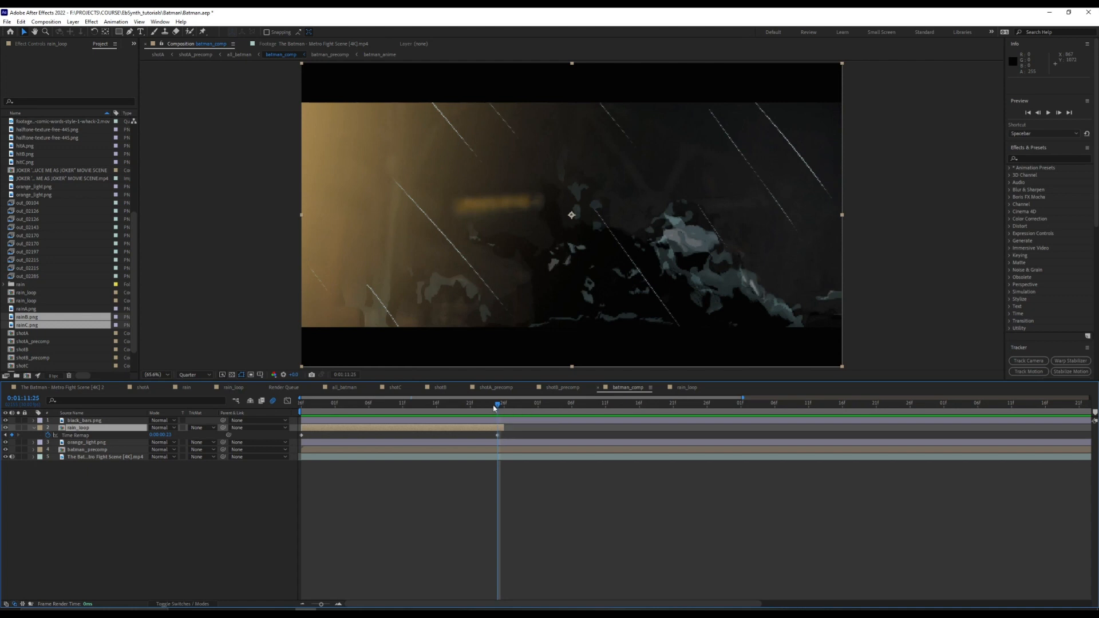
Extend the rain_loop layer to the end of batman_comp and scrub through the extended part.
{"action": "left_click_drag", "start_coordinate": [495, 408], "coordinate": [1068, 453]}
{"action": "left_click_drag", "start_coordinate": [321, 604], "coordinate": [312, 604]}
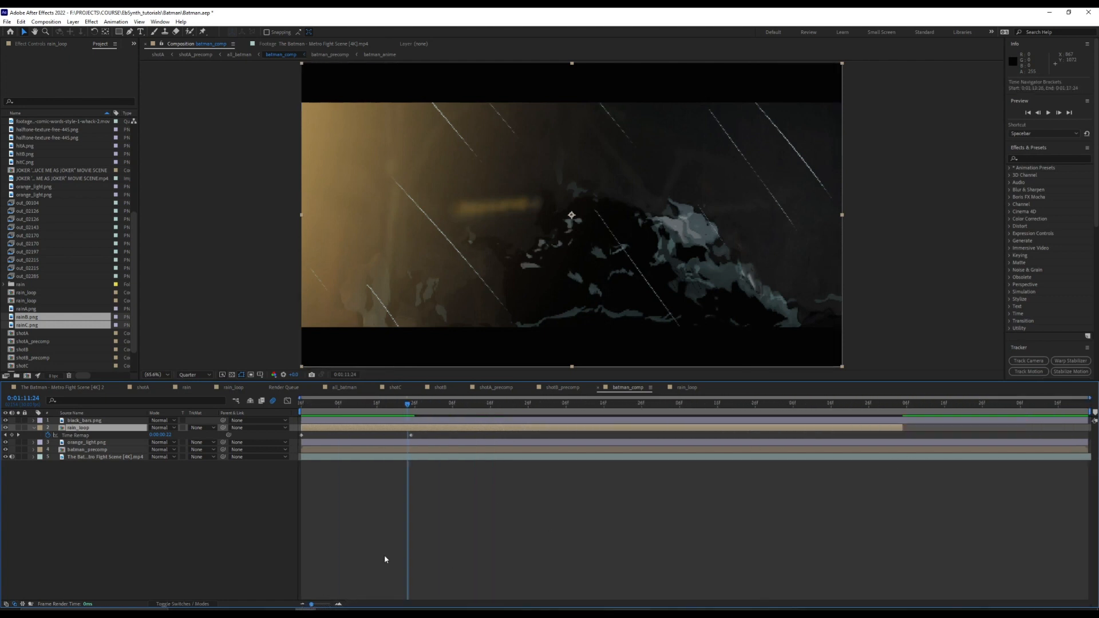
{"action": "left_click_drag", "start_coordinate": [903, 429], "coordinate": [1090, 429]}
{"action": "left_click_drag", "start_coordinate": [421, 407], "coordinate": [623, 421]}
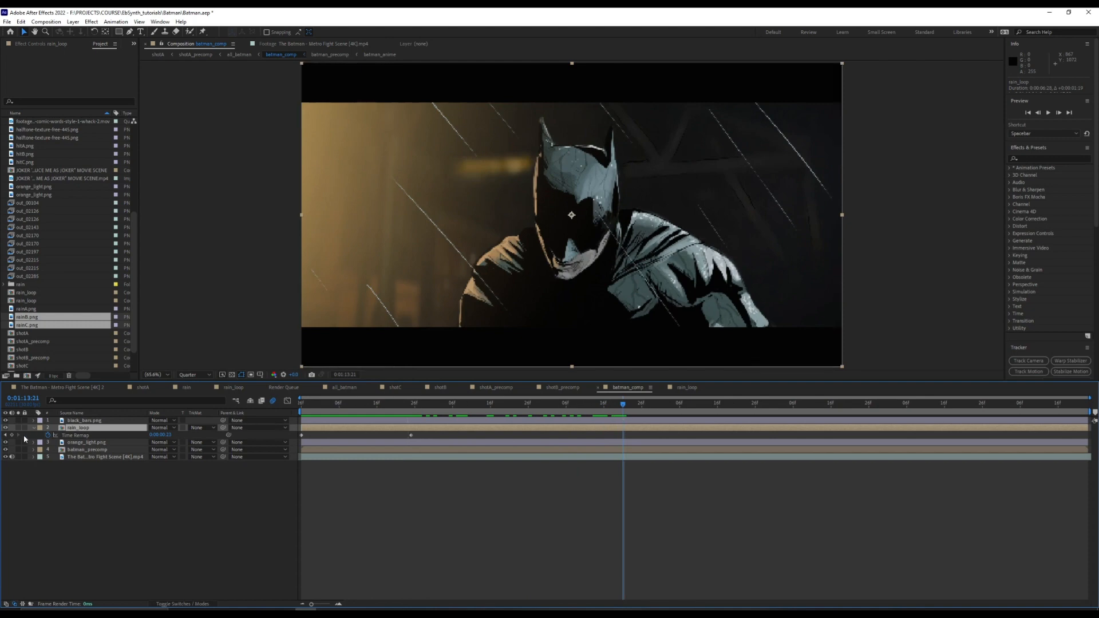
Add a loopOut(type = "cycle", numKeyframes = 0) expression to rain_loop's Time Remap at the 0:01:11:25 keyframe and preview the composition from its start.
{"action": "left_click", "coordinate": [5, 436]}
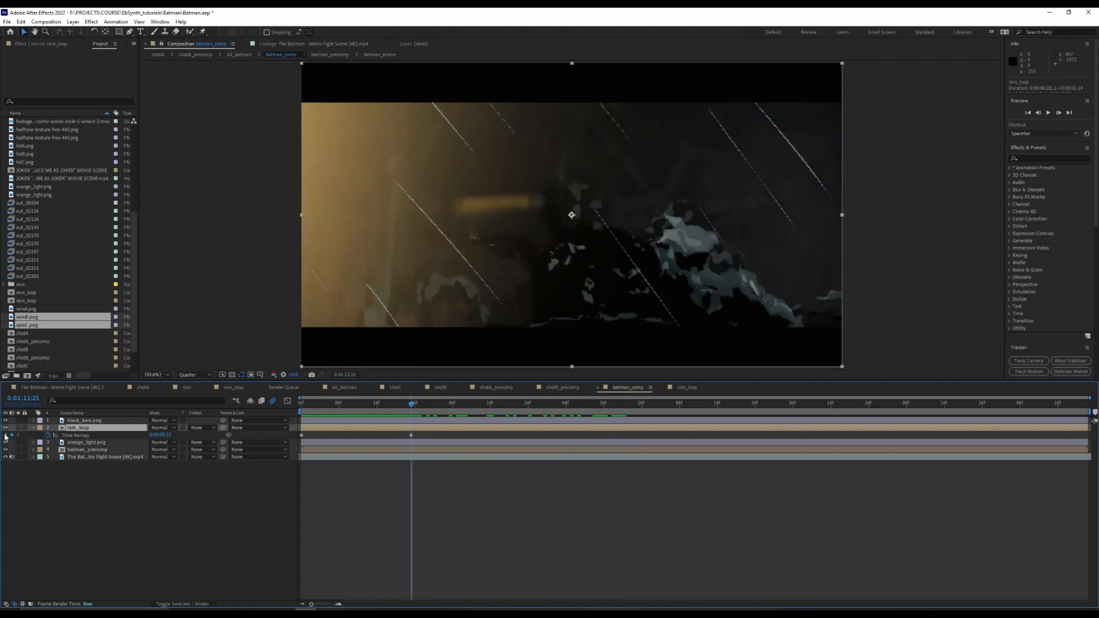
{"action": "left_click", "coordinate": [48, 435], "text": "alt"}
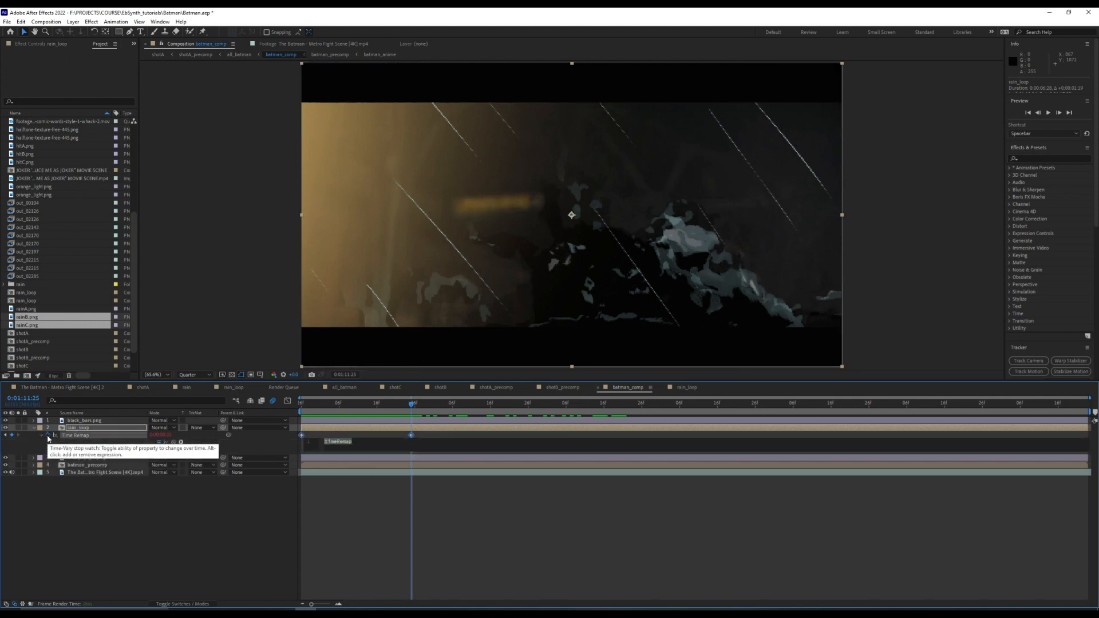
{"action": "left_click", "coordinate": [181, 442]}
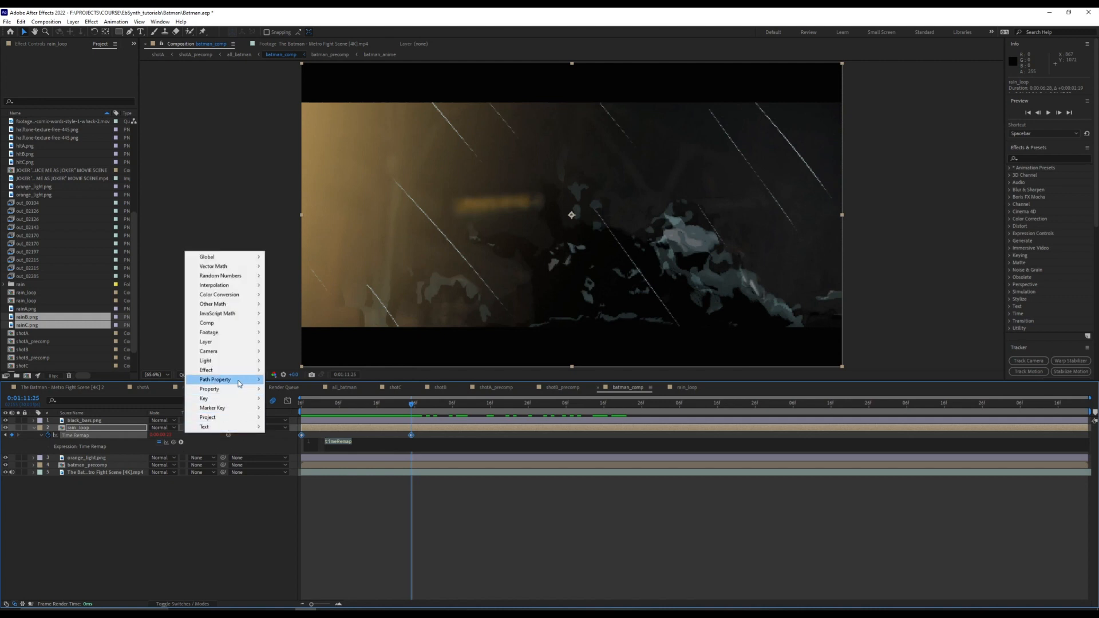
{"action": "mouse_move", "coordinate": [235, 390]}
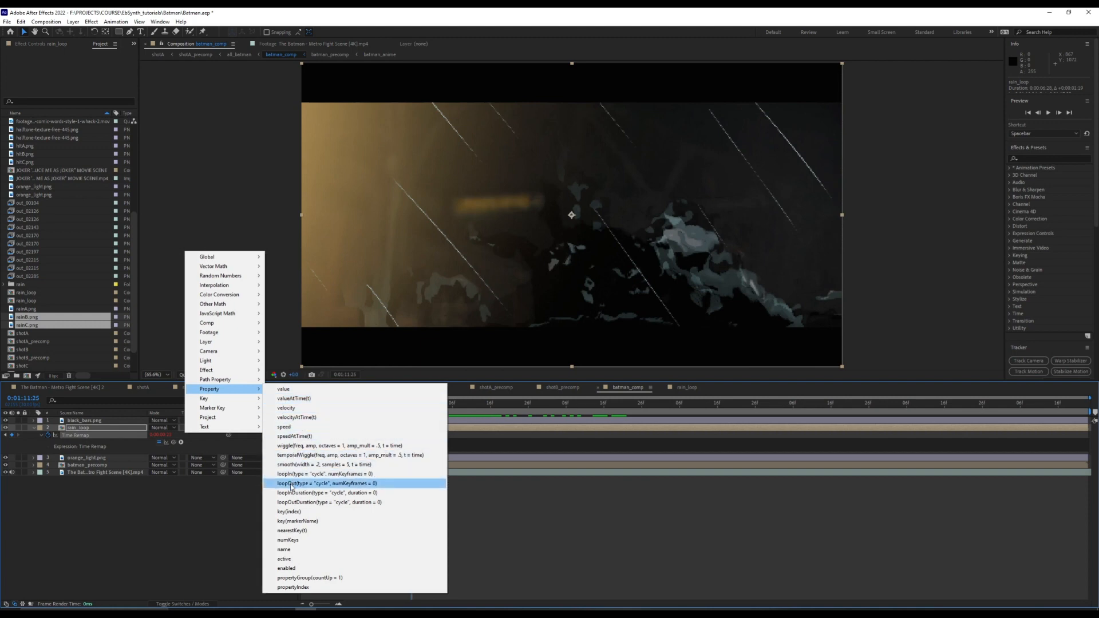
{"action": "left_click", "coordinate": [292, 484]}
{"action": "left_click", "coordinate": [241, 516]}
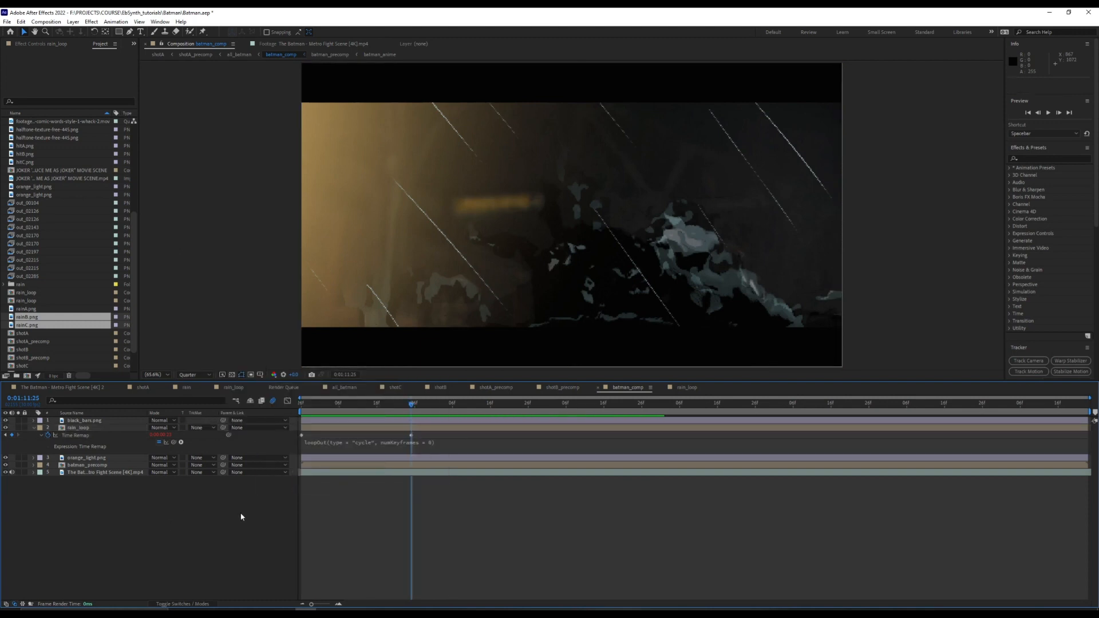
{"action": "left_click_drag", "start_coordinate": [416, 407], "coordinate": [346, 405]}
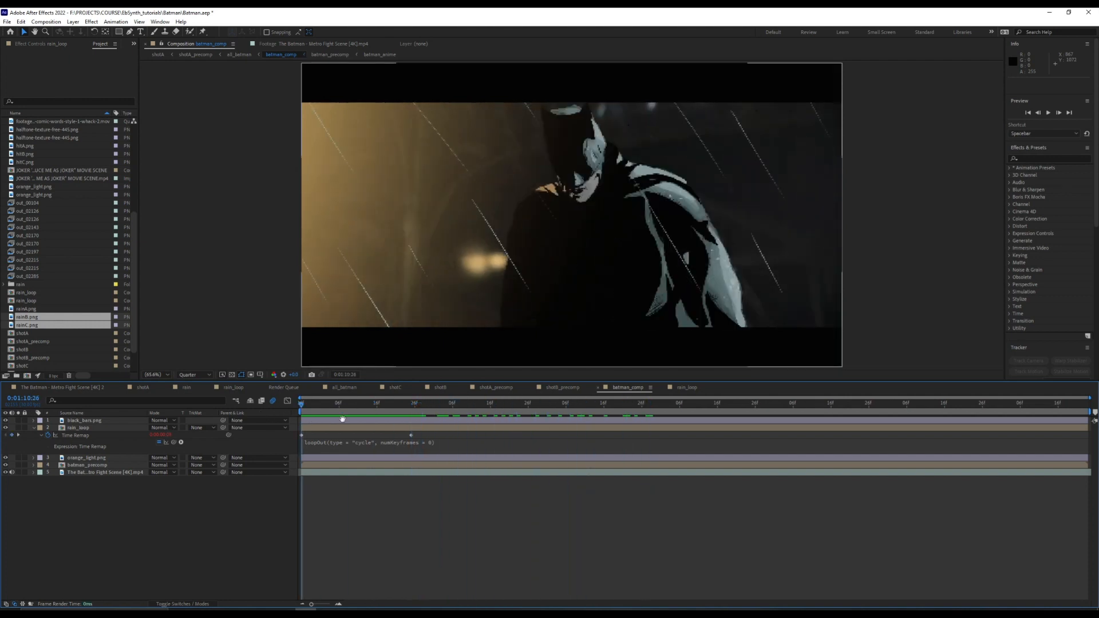
{"action": "key", "text": "space"}
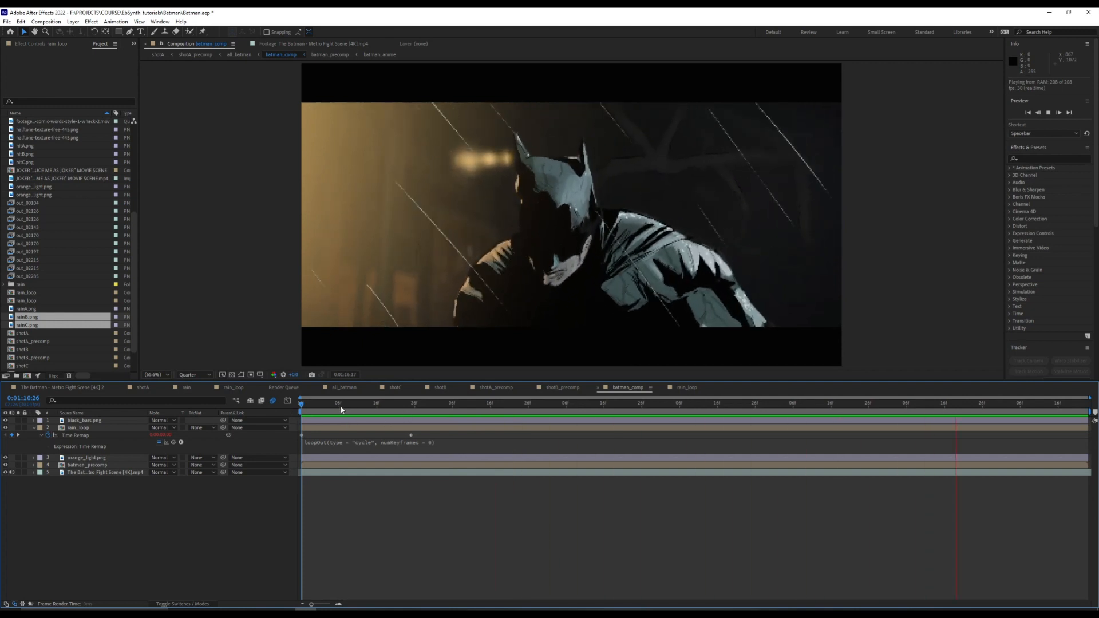
{"action": "key", "text": "space"}
{"action": "key", "text": "space"}
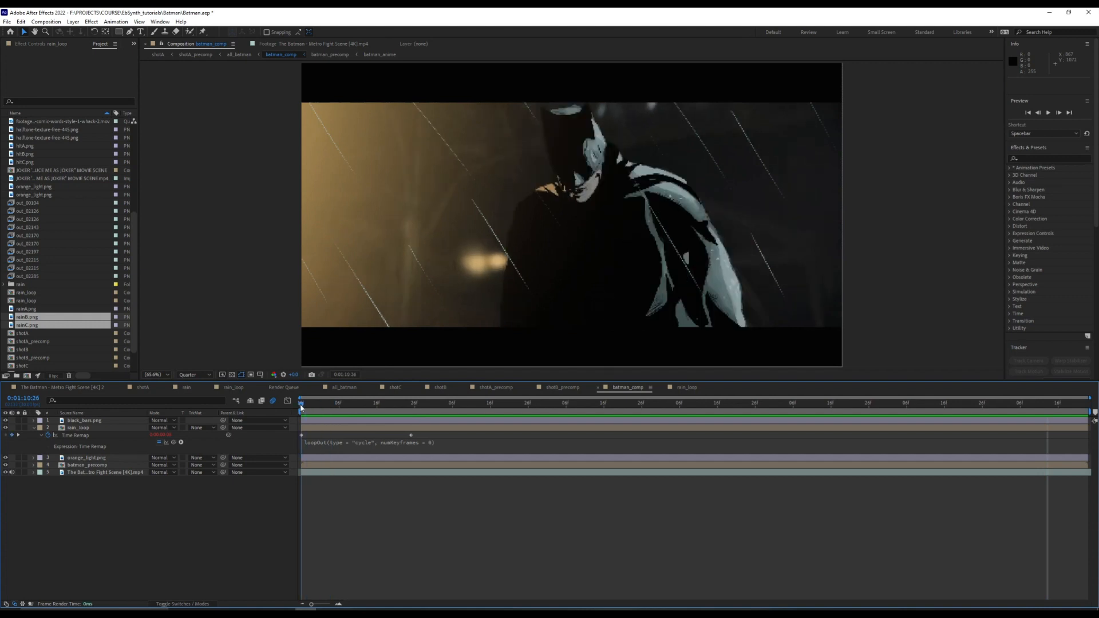
Collapse the rain_loop layer's properties and time-stretch the layer with a stretch factor of 50%.
{"action": "left_click", "coordinate": [33, 429]}
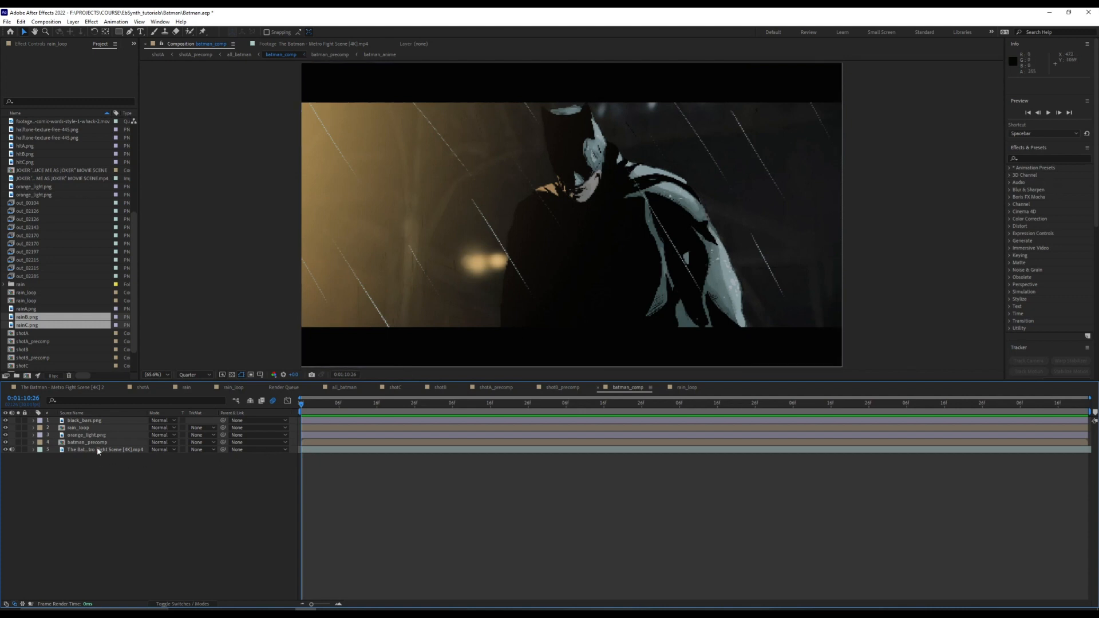
{"action": "left_click", "coordinate": [82, 429]}
{"action": "right_click", "coordinate": [324, 433]}
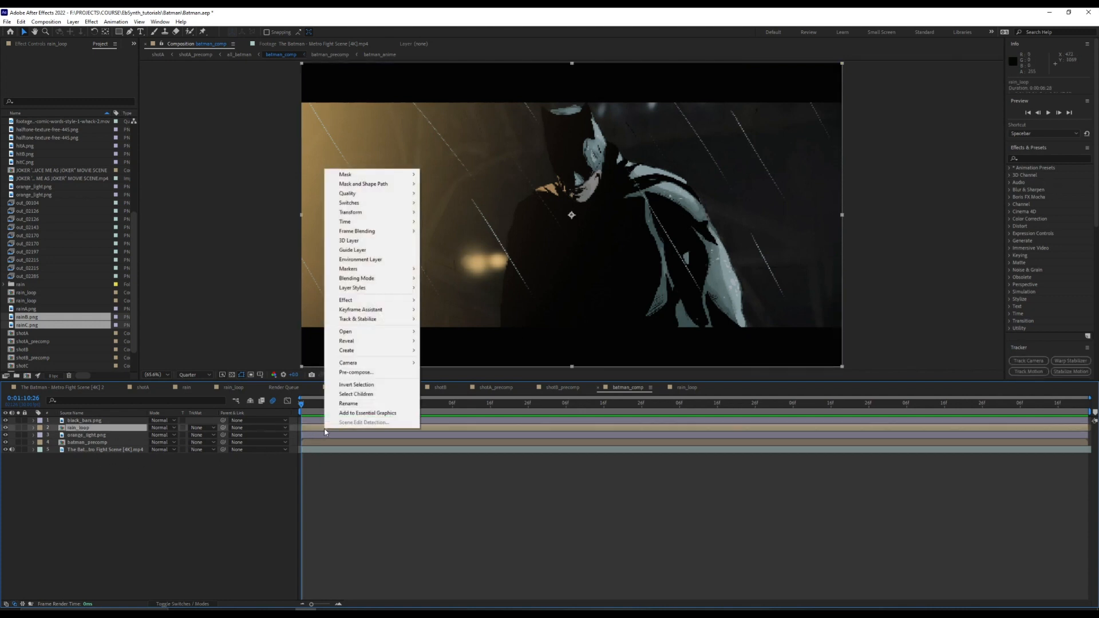
{"action": "mouse_move", "coordinate": [388, 224]}
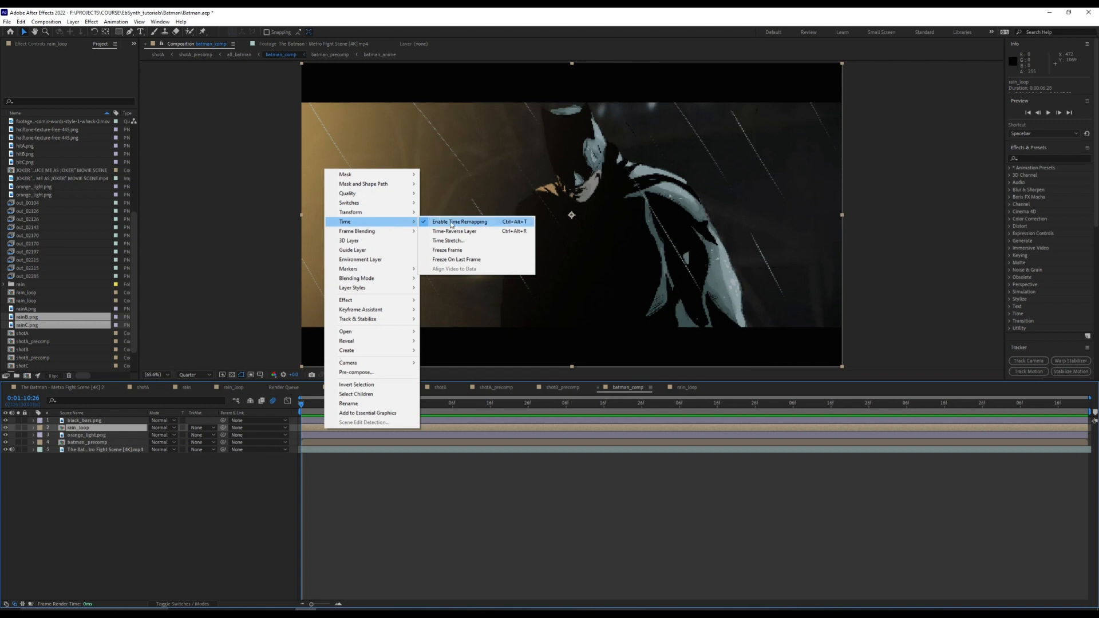
{"action": "left_click", "coordinate": [456, 241]}
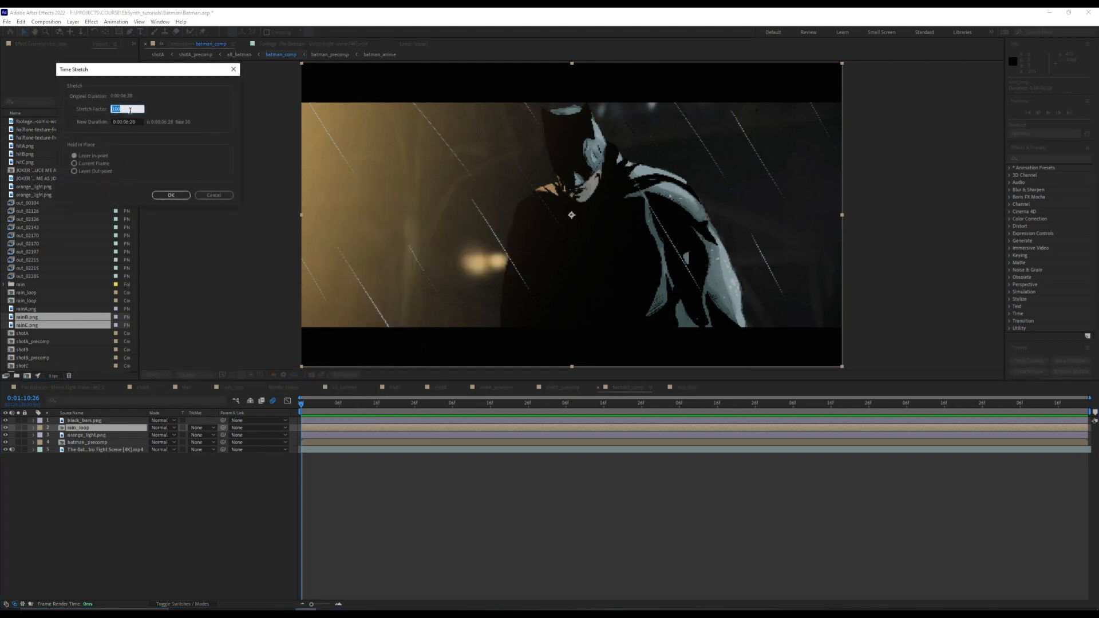
{"action": "type", "text": "50"}
{"action": "key", "text": "Return"}
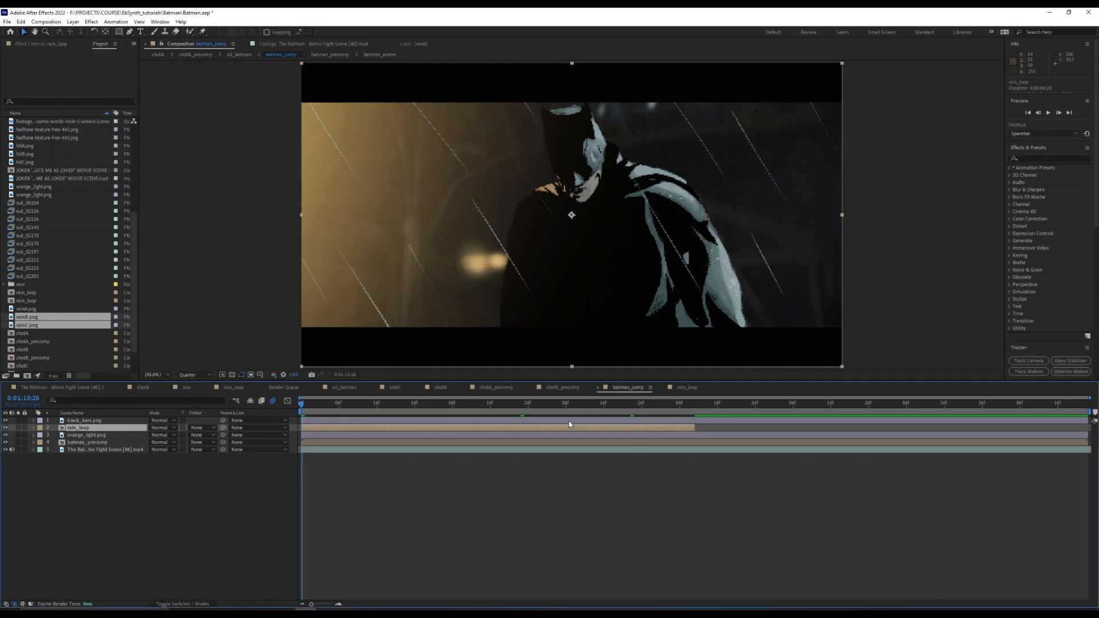
Extend the shortened rain_loop layer back to the end of batman_comp and play the faster rain.
{"action": "left_click_drag", "start_coordinate": [695, 428], "coordinate": [1085, 443]}
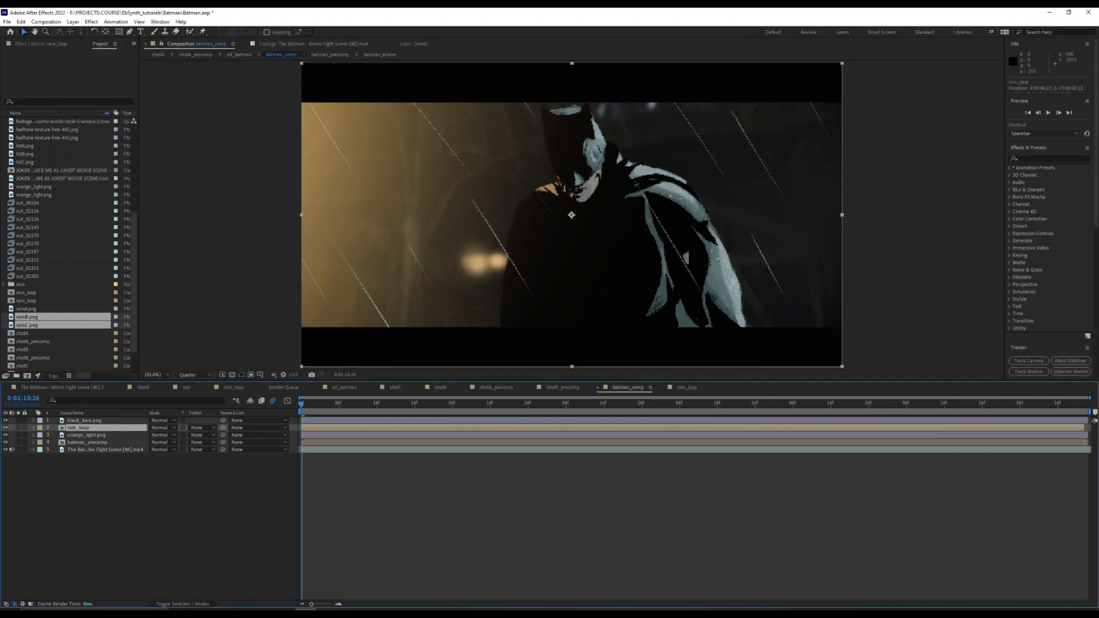
{"action": "key", "text": "space"}
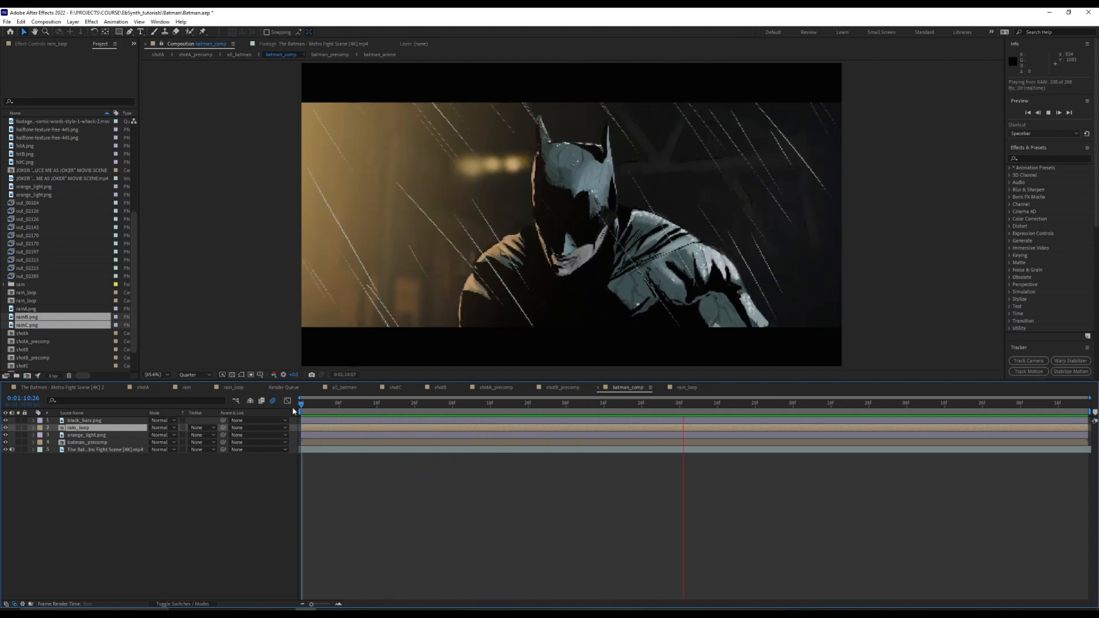
{"action": "key", "text": "space"}
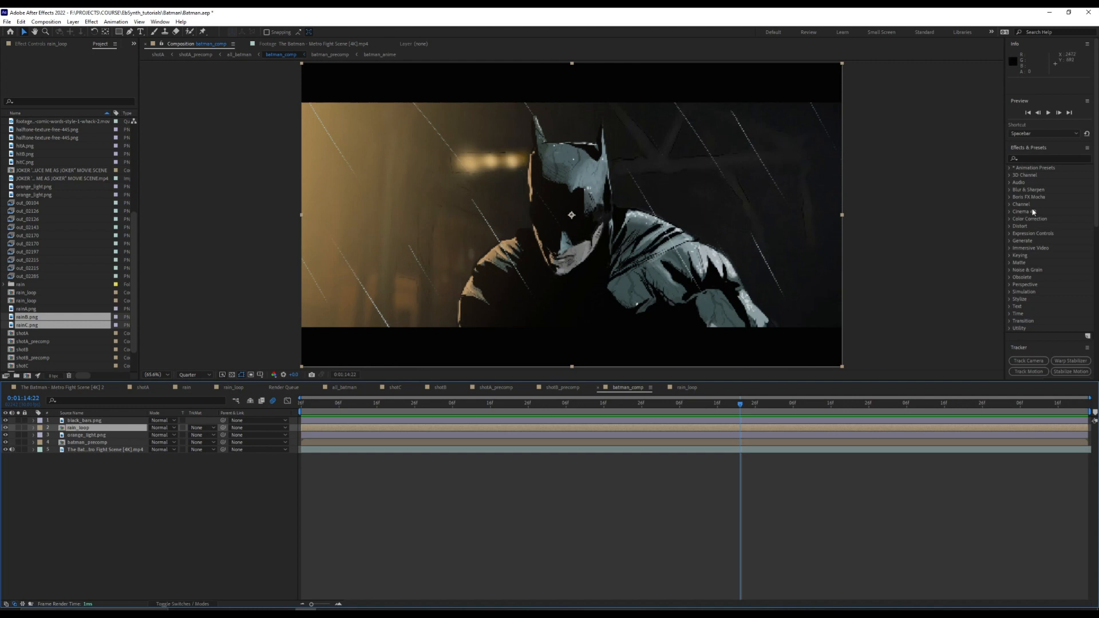
Find the Camera Lens Blur effect, apply it to rain_loop, and preview the composition from the start.
{"action": "left_click", "coordinate": [1027, 158]}
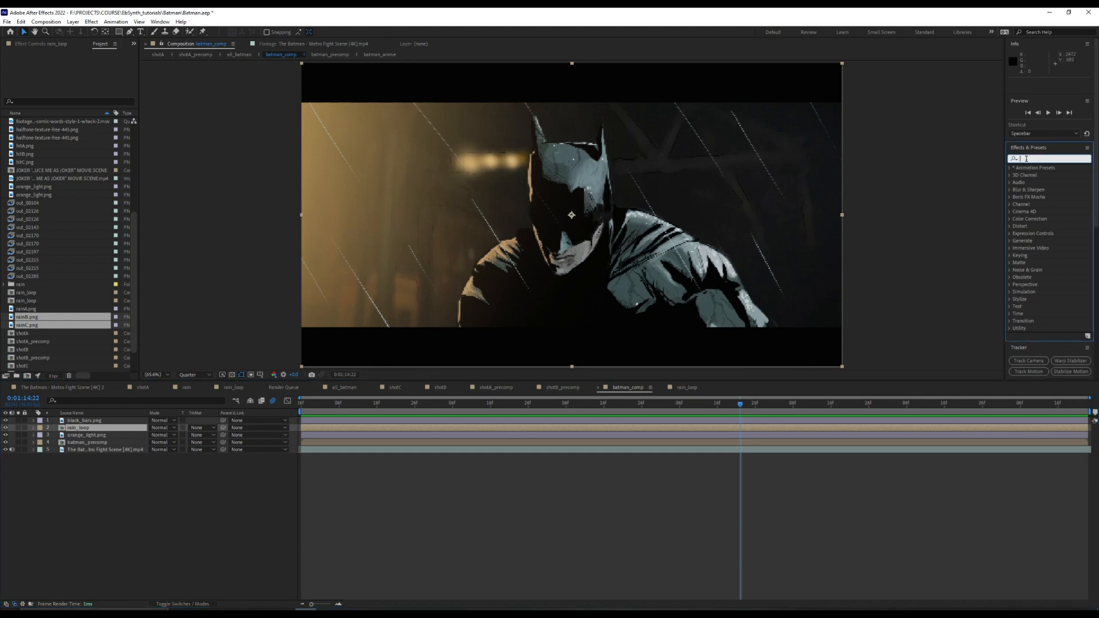
{"action": "type", "text": "lens"}
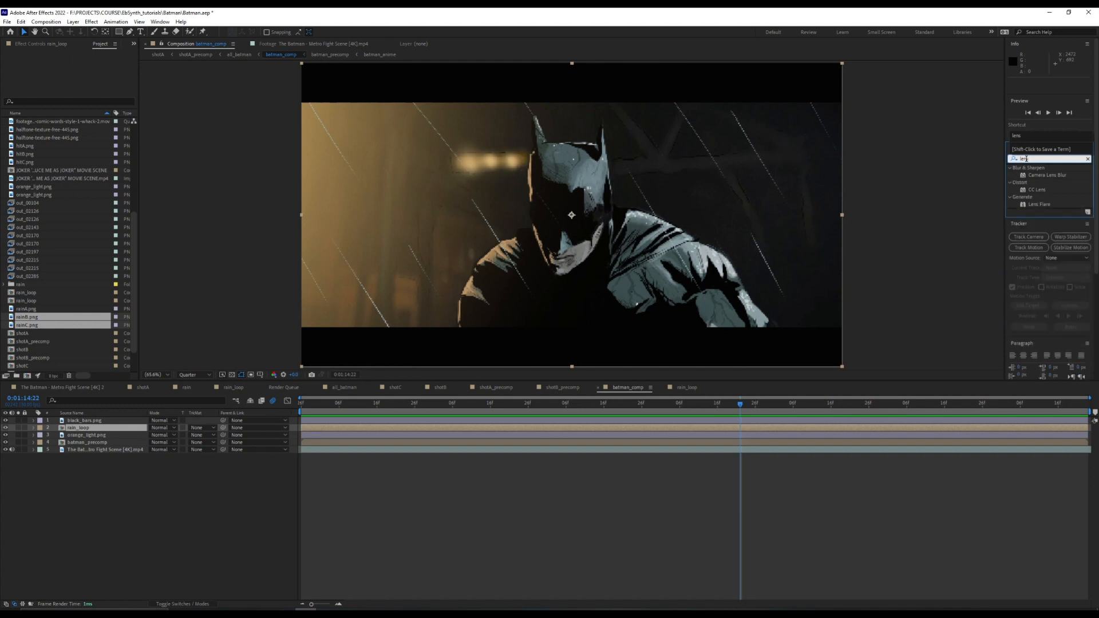
{"action": "left_click_drag", "start_coordinate": [1047, 175], "coordinate": [80, 430]}
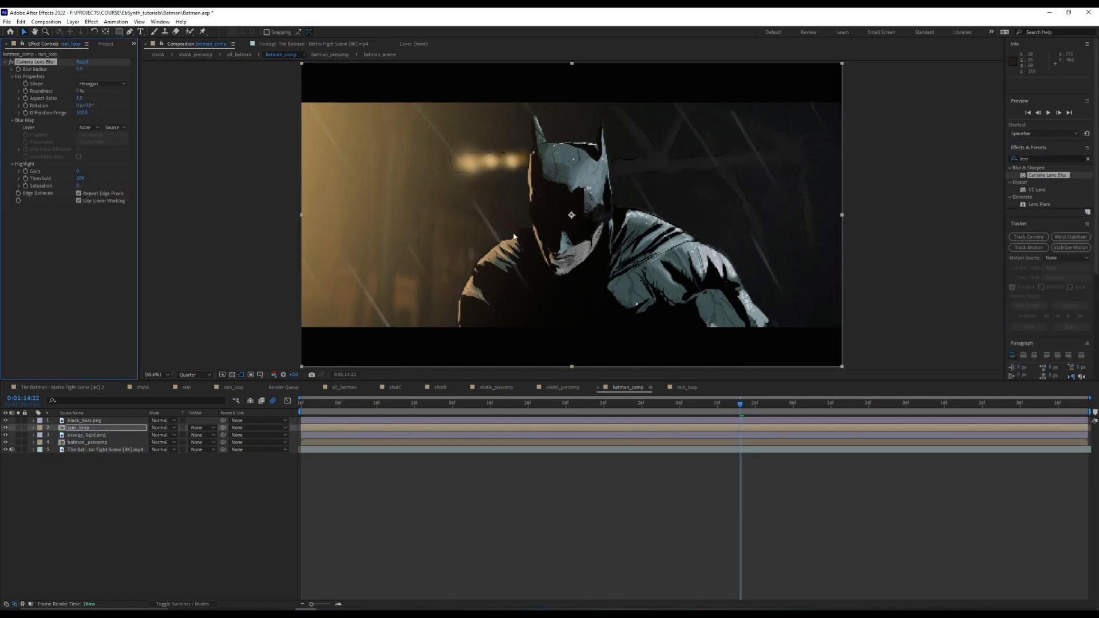
{"action": "left_click_drag", "start_coordinate": [367, 405], "coordinate": [248, 407]}
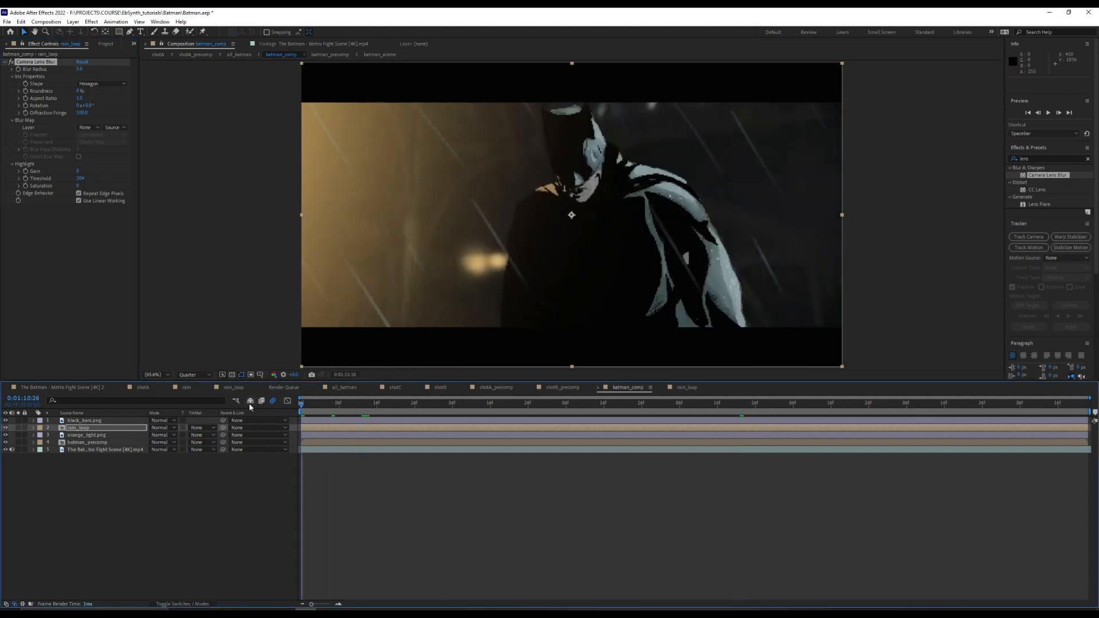
{"action": "key", "text": "space"}
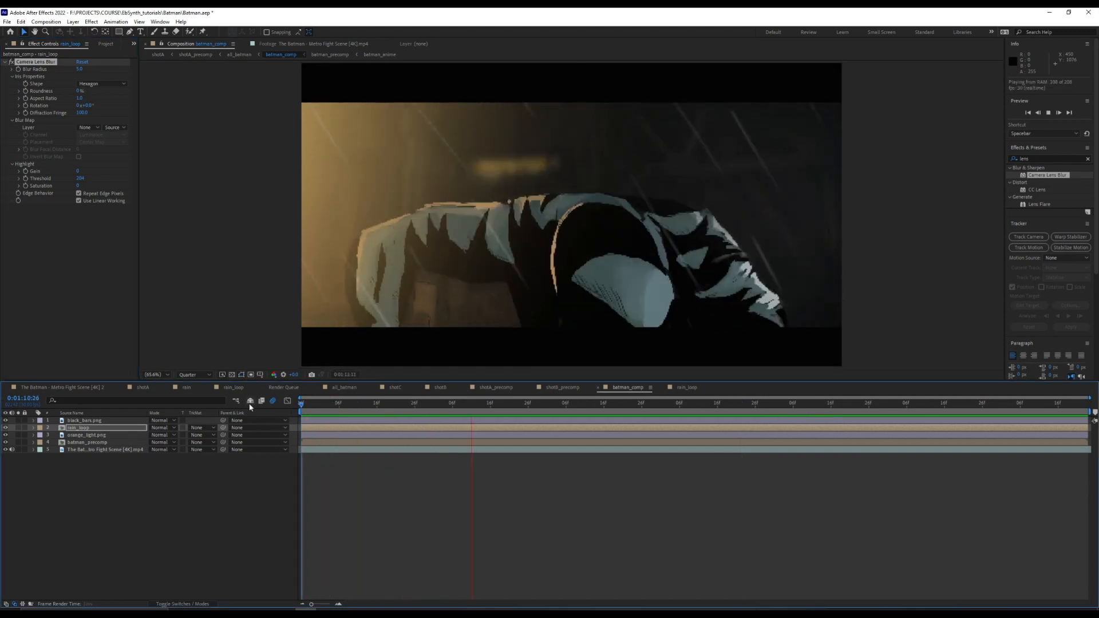
{"action": "key", "text": "space"}
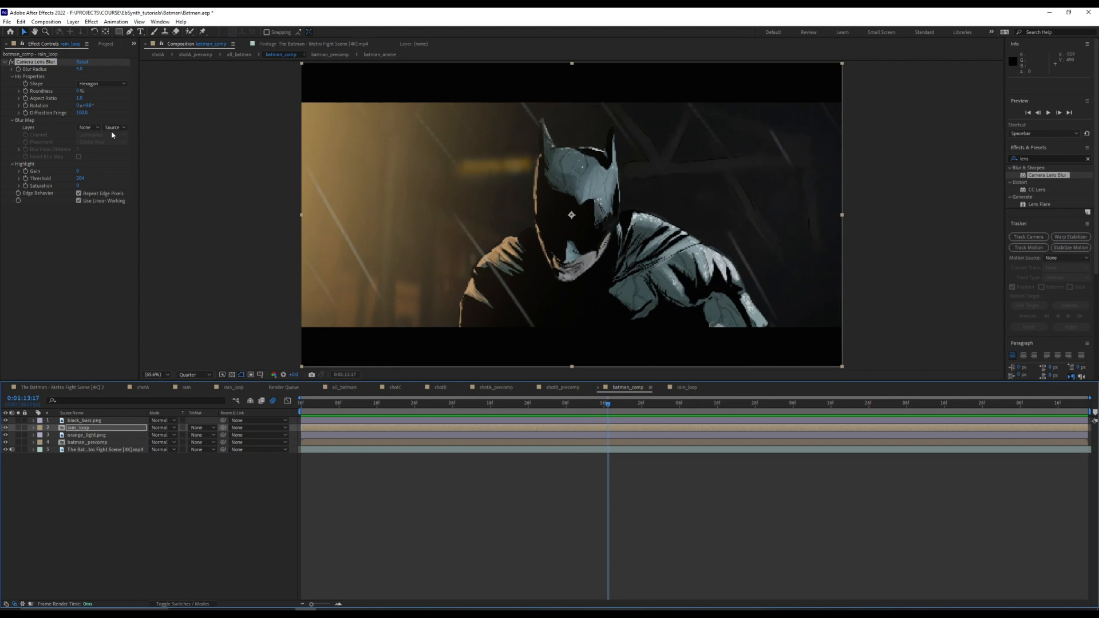
Set the Camera Lens Blur's Blur Radius on rain_loop to 2 and preview the softened rain.
{"action": "left_click", "coordinate": [79, 69]}
{"action": "type", "text": "2"}
{"action": "key", "text": "Return"}
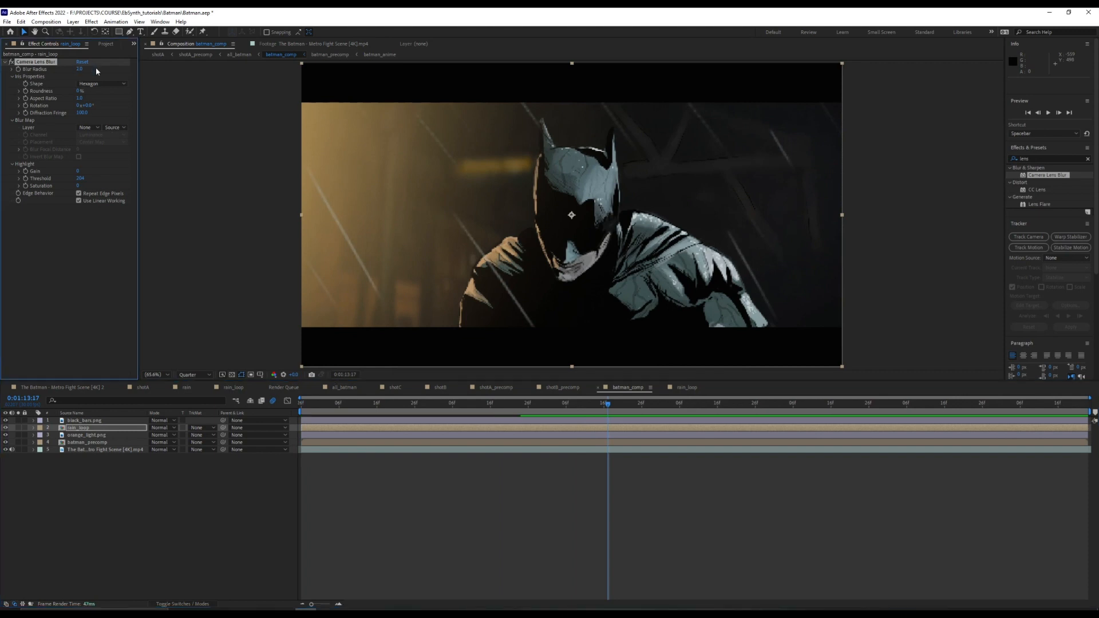
{"action": "key", "text": "space"}
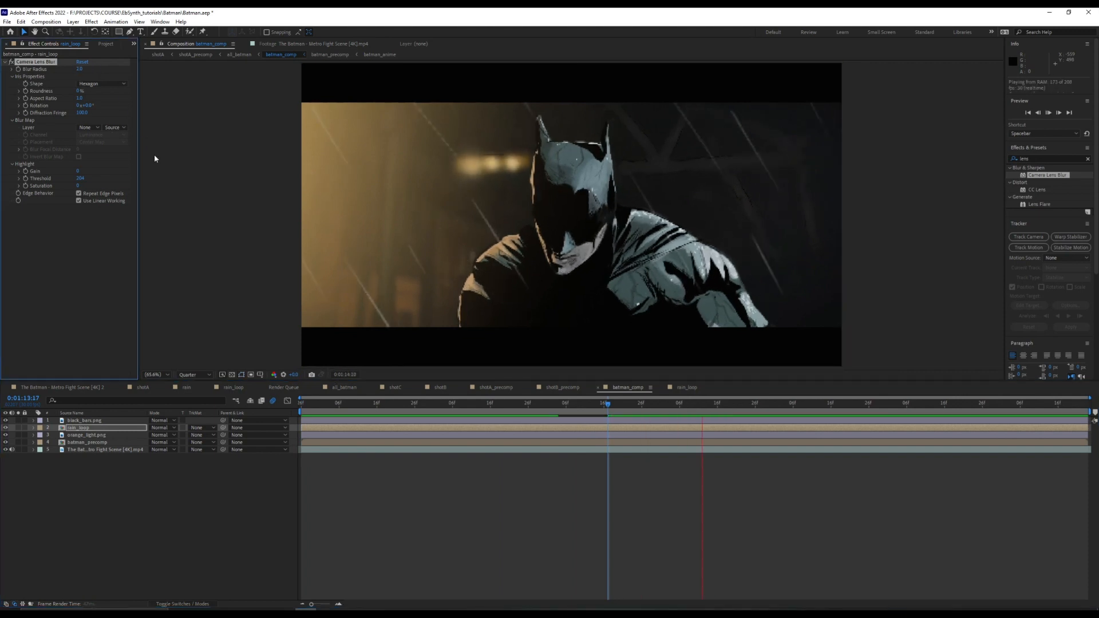
{"action": "key", "text": "space"}
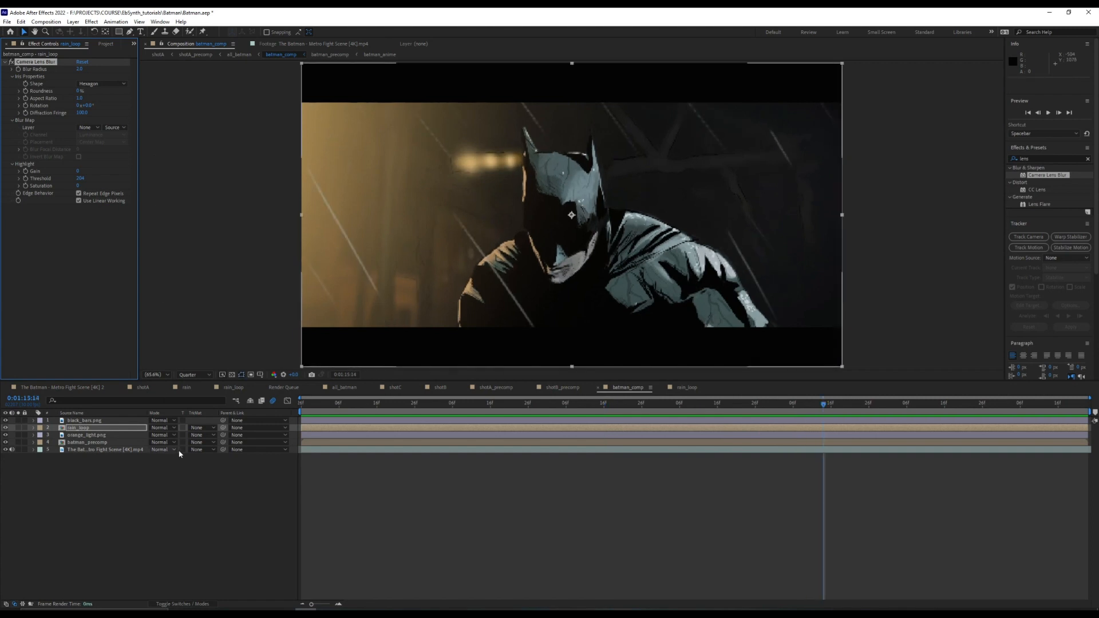
Duplicate the rain_loop layer in batman_comp and rename the upper copy FG_rain_loop.
{"action": "left_click", "coordinate": [85, 468]}
{"action": "left_click", "coordinate": [78, 428]}
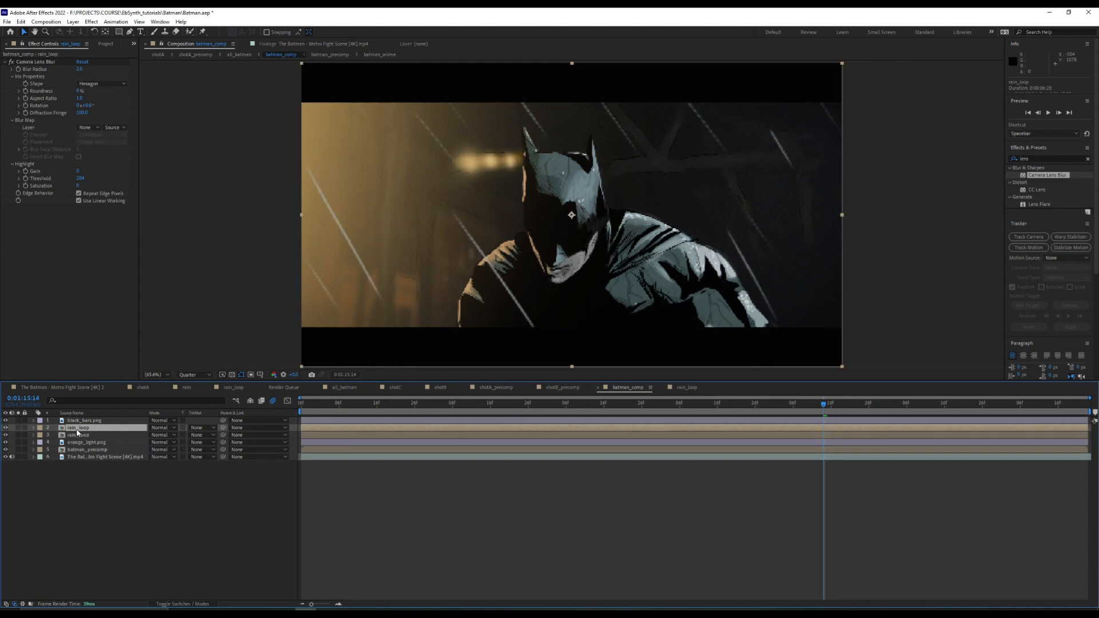
{"action": "double_click", "coordinate": [77, 430]}
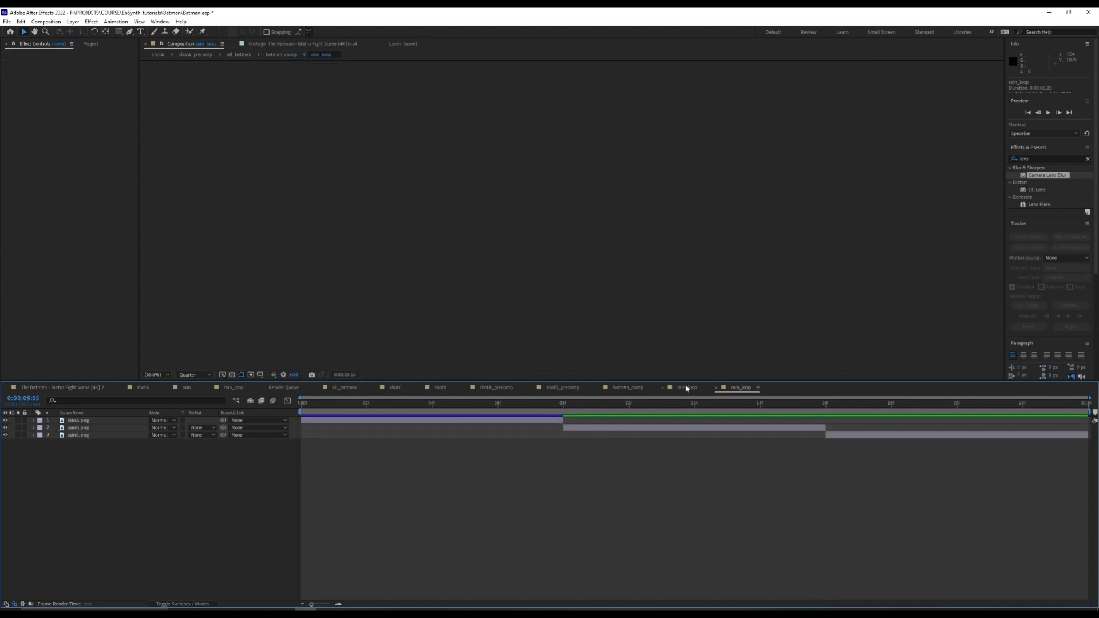
{"action": "left_click", "coordinate": [628, 388]}
{"action": "right_click", "coordinate": [77, 429]}
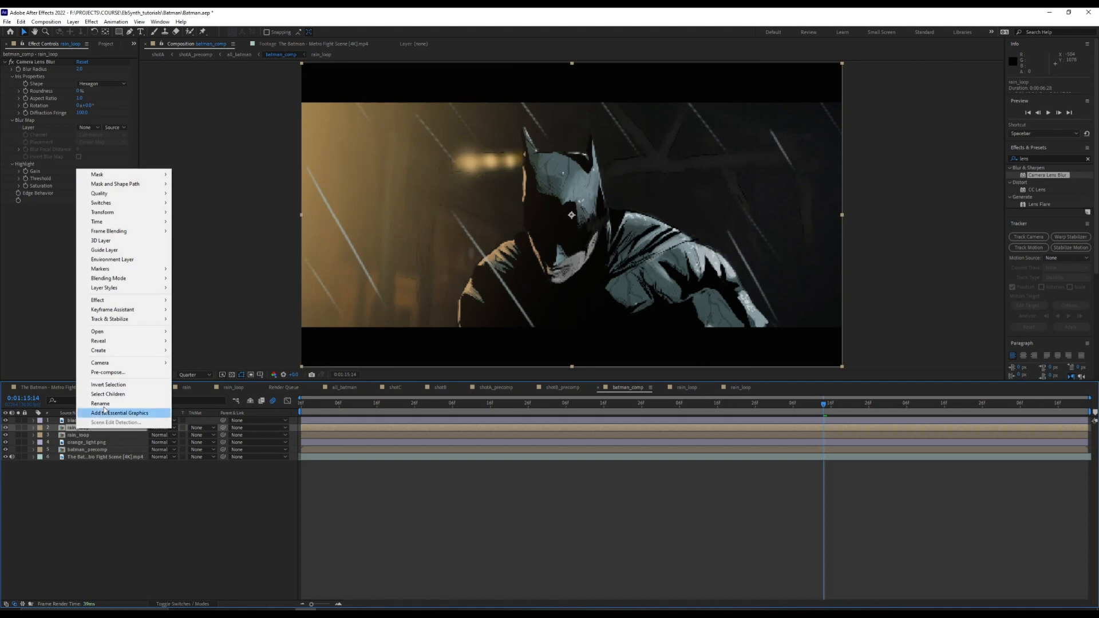
{"action": "left_click", "coordinate": [101, 404]}
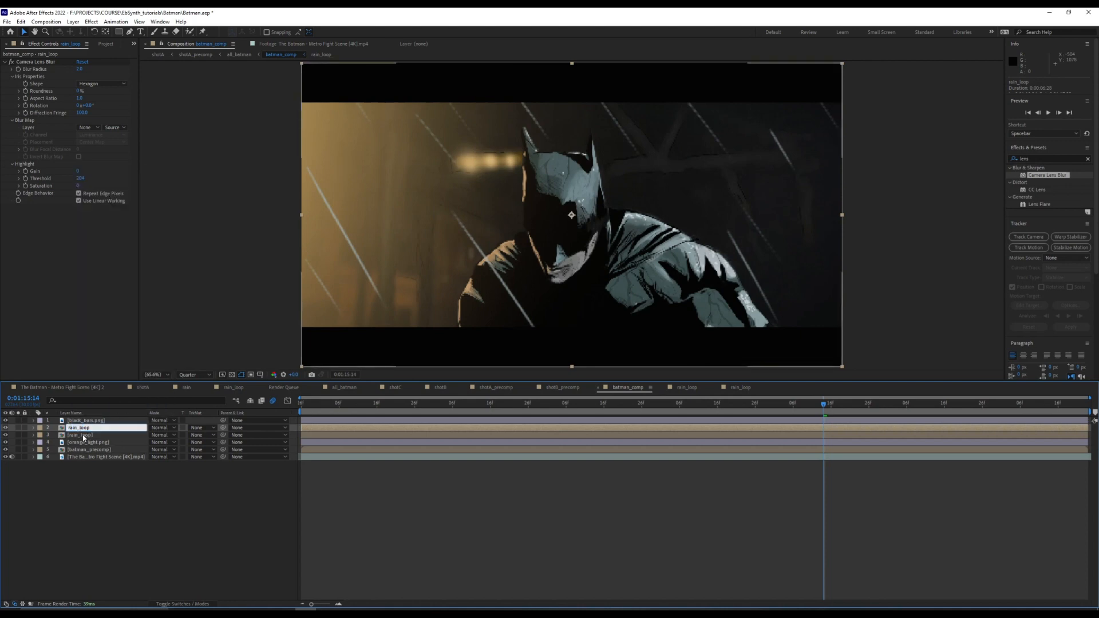
{"action": "type", "text": "FG_"}
{"action": "key", "text": "Return"}
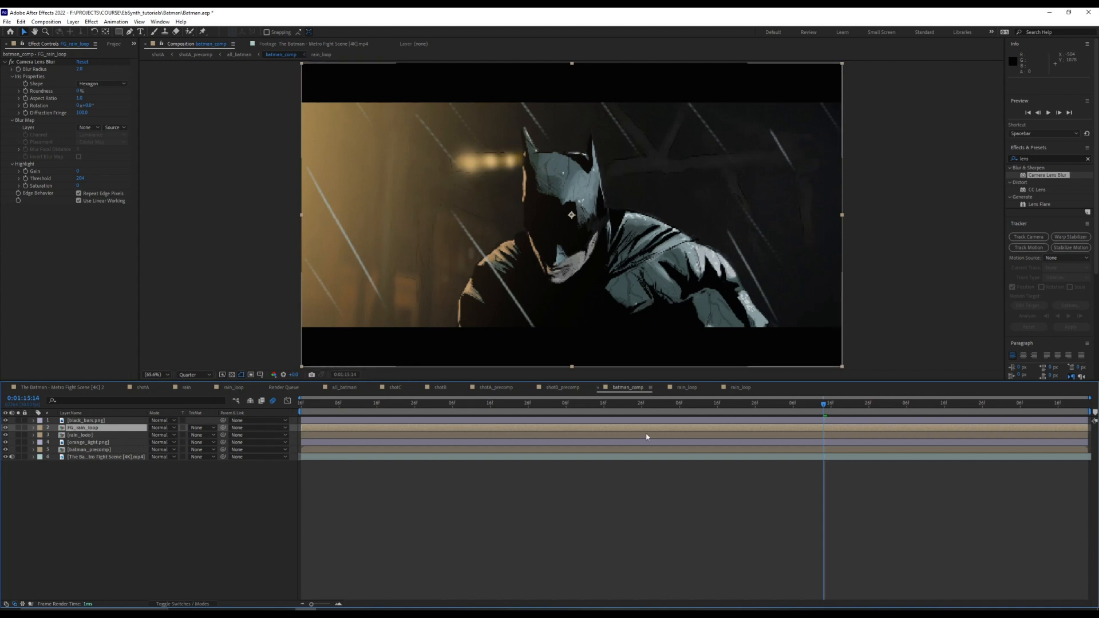
Shift FG_rain_loop about 19 frames earlier in the timeline and extend its end to the end of batman_comp.
{"action": "left_click_drag", "start_coordinate": [527, 429], "coordinate": [454, 431]}
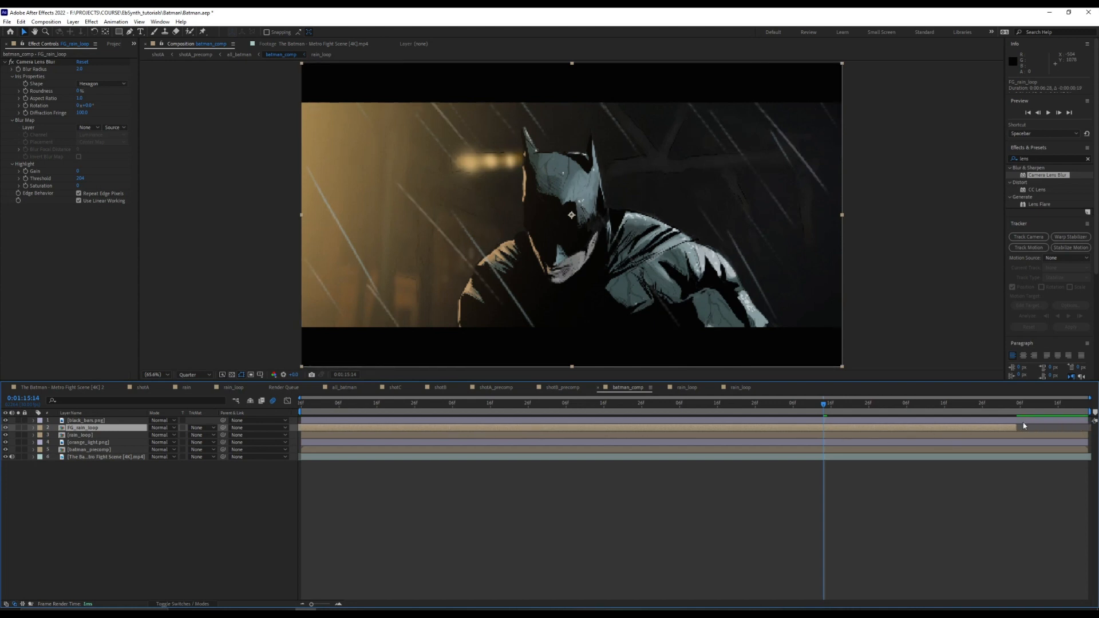
{"action": "left_click_drag", "start_coordinate": [1017, 428], "coordinate": [1091, 427]}
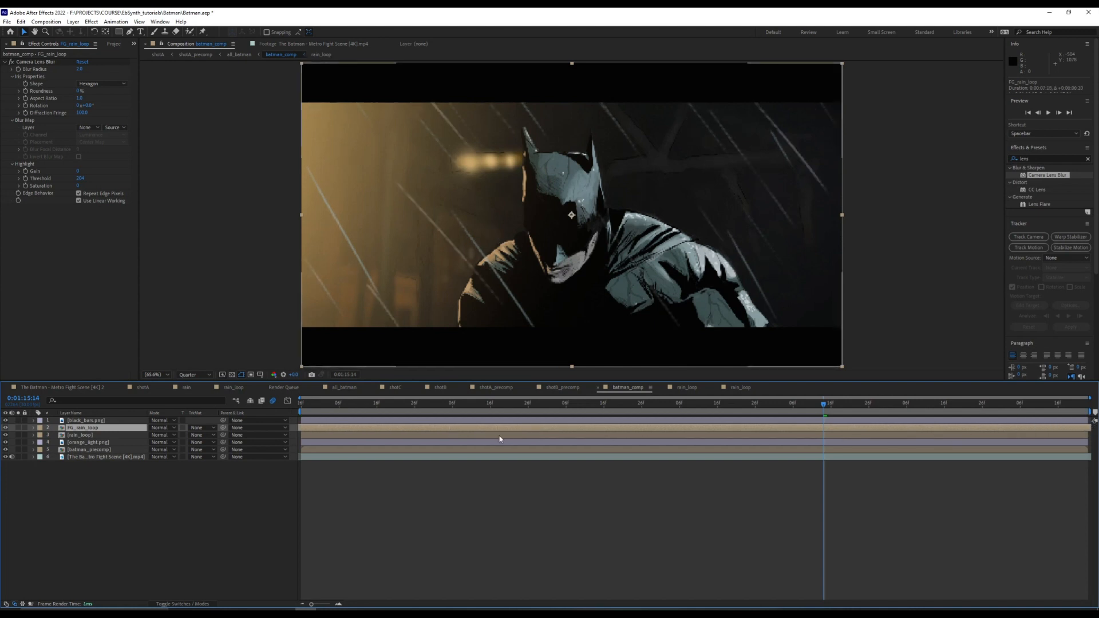
Set the Camera Lens Blur's Blur Radius on FG_rain_loop to 20 and preview the composition from the start.
{"action": "left_click", "coordinate": [81, 437]}
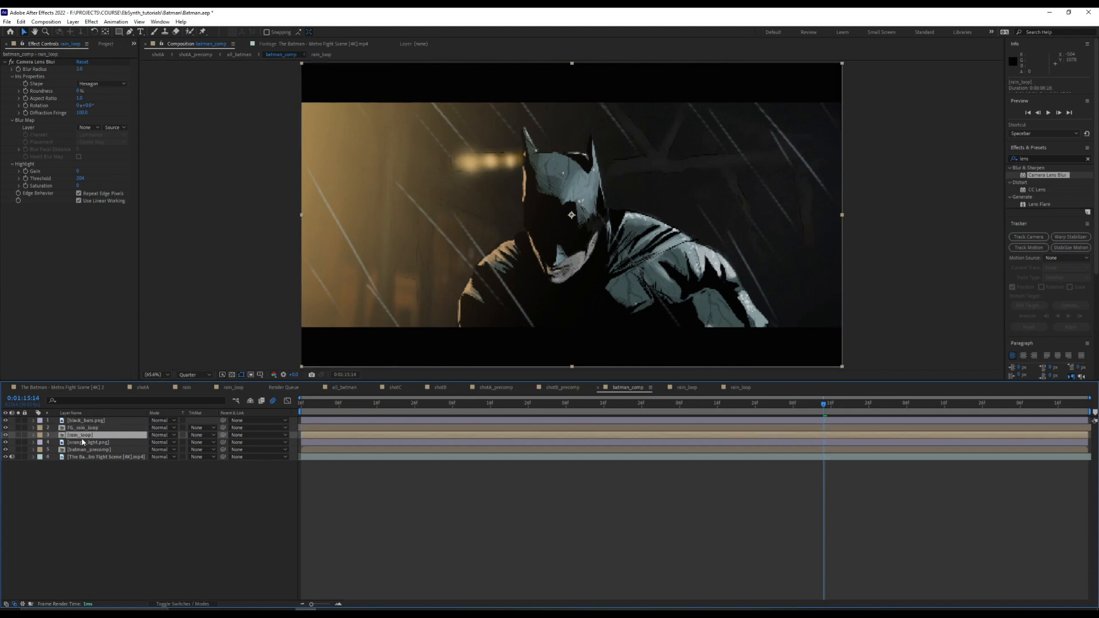
{"action": "left_click", "coordinate": [85, 429]}
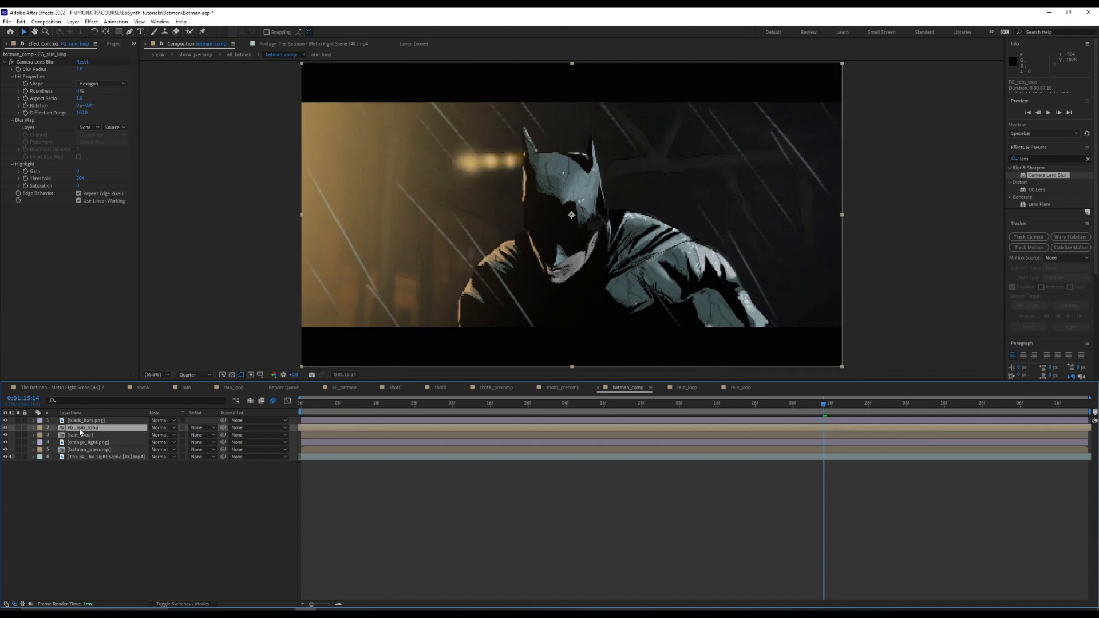
{"action": "left_click", "coordinate": [80, 69]}
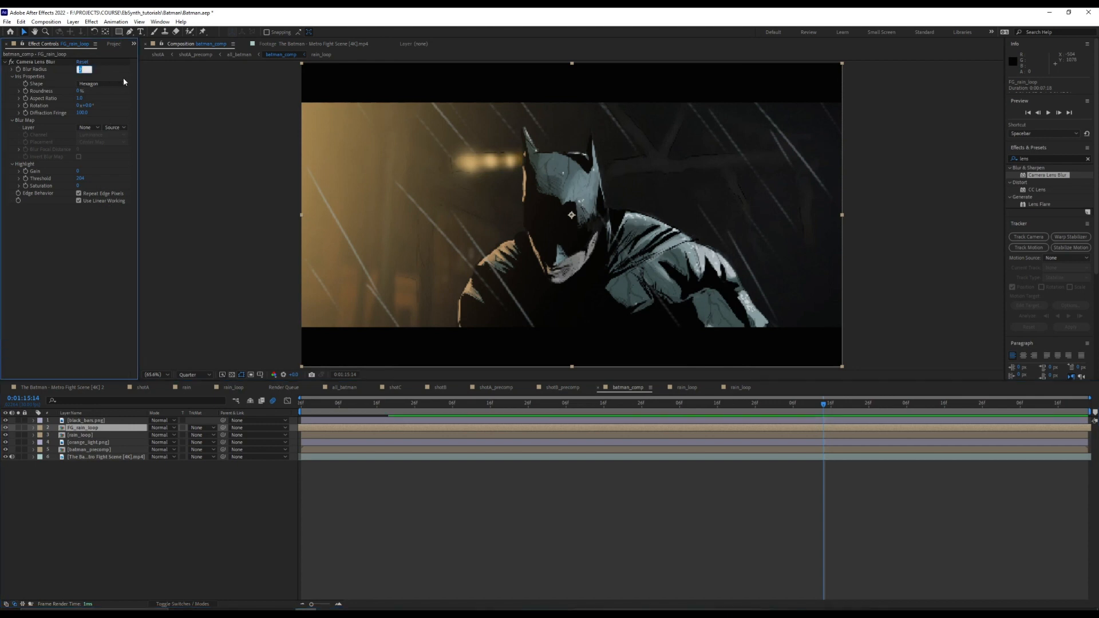
{"action": "type", "text": "20"}
{"action": "key", "text": "Return"}
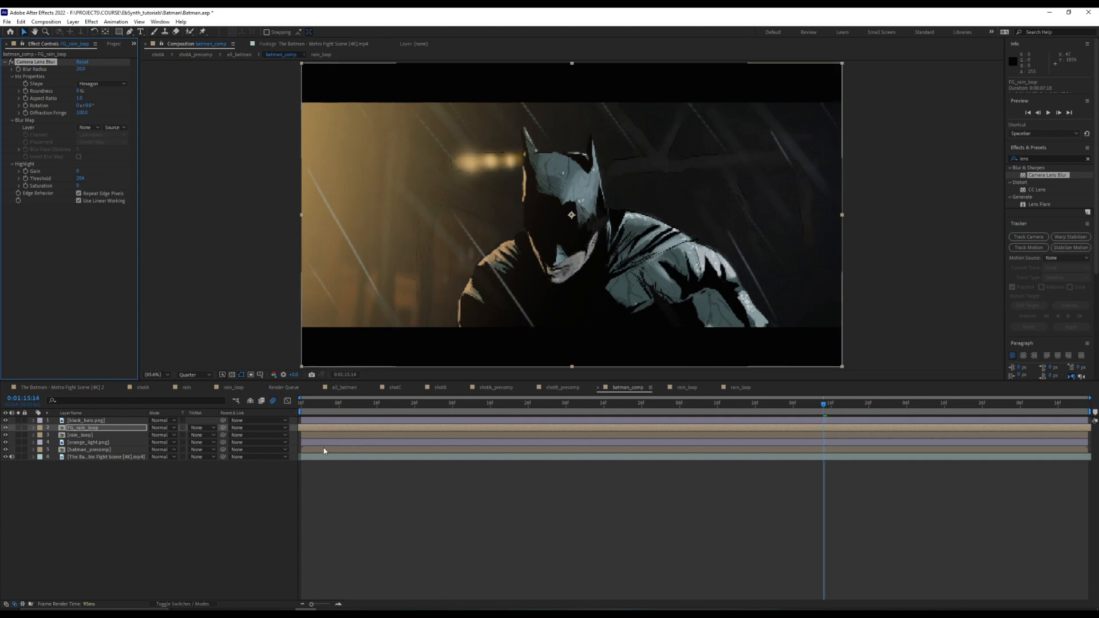
{"action": "left_click_drag", "start_coordinate": [332, 405], "coordinate": [297, 406]}
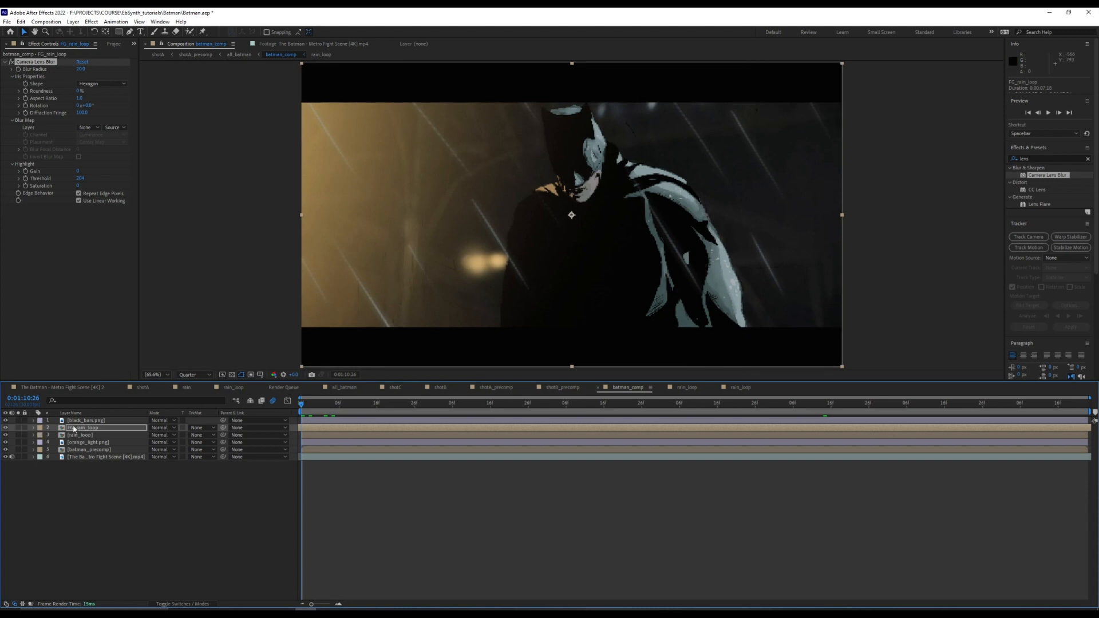
{"action": "left_click_drag", "start_coordinate": [371, 430], "coordinate": [398, 431]}
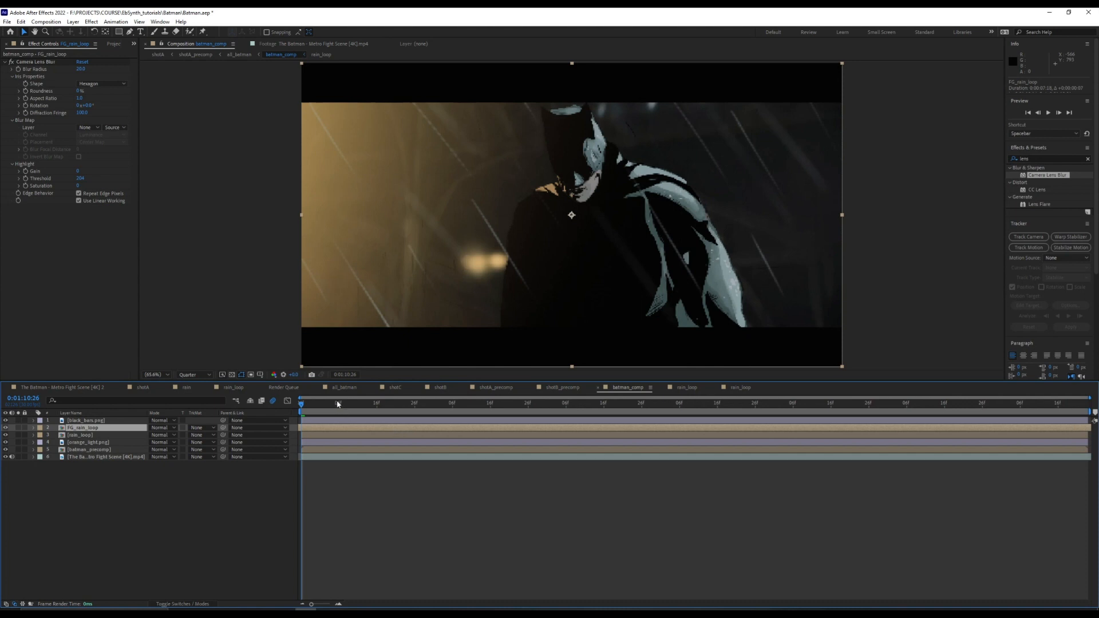
{"action": "key", "text": "space"}
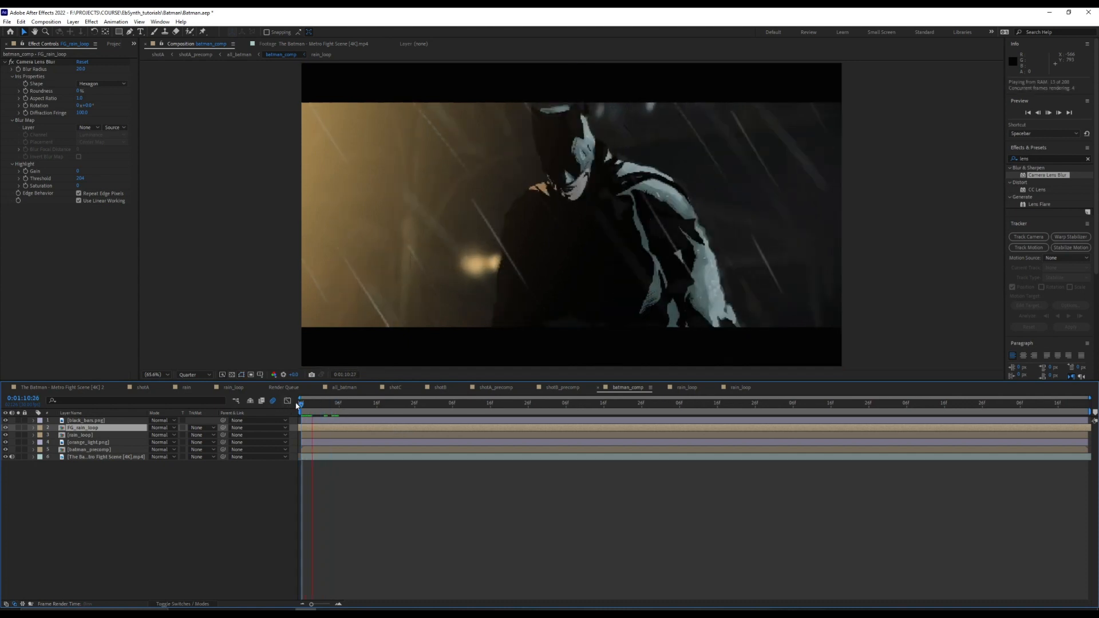
Expand FG_rain_loop's transform properties, try moving the layer lower in the frame, and undo the move.
{"action": "left_click", "coordinate": [33, 428]}
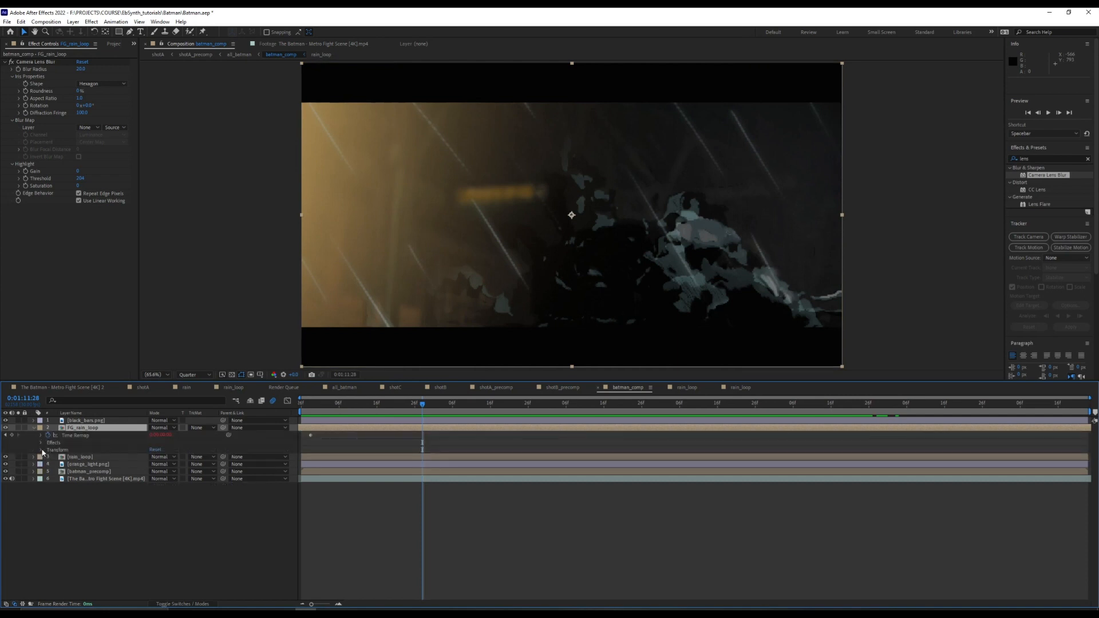
{"action": "left_click", "coordinate": [42, 450]}
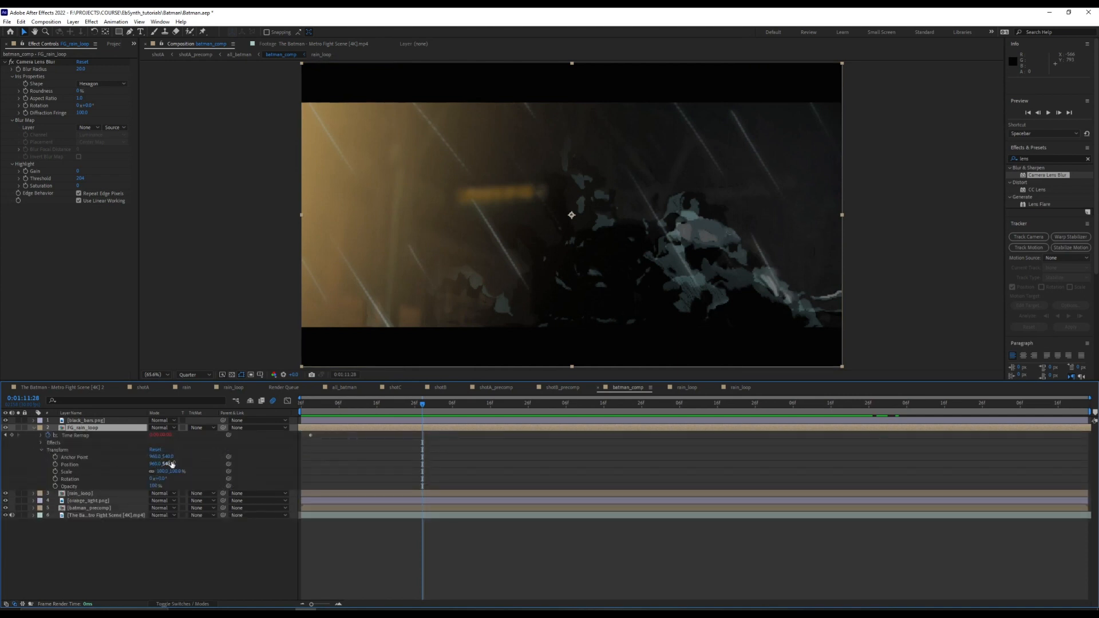
{"action": "left_click_drag", "start_coordinate": [172, 465], "coordinate": [216, 455]}
{"action": "left_click_drag", "start_coordinate": [280, 449], "coordinate": [299, 447]}
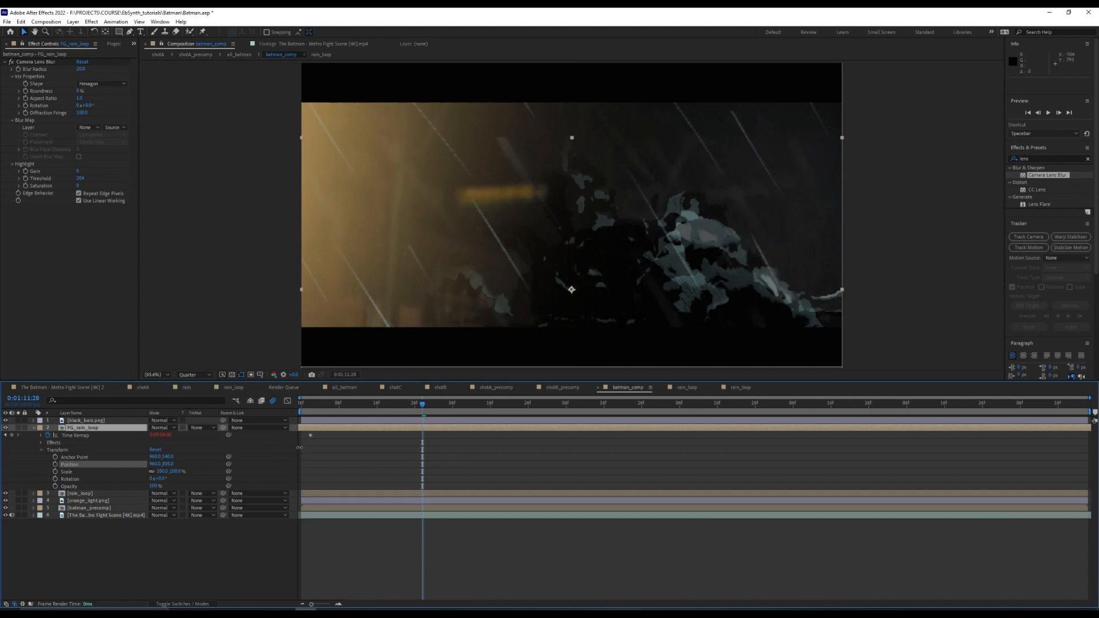
{"action": "key", "text": "ctrl+z"}
Scale FG_rain_loop up to 136% and preview the foreground rain from the start of batman_comp.
{"action": "left_click_drag", "start_coordinate": [175, 472], "coordinate": [263, 472]}
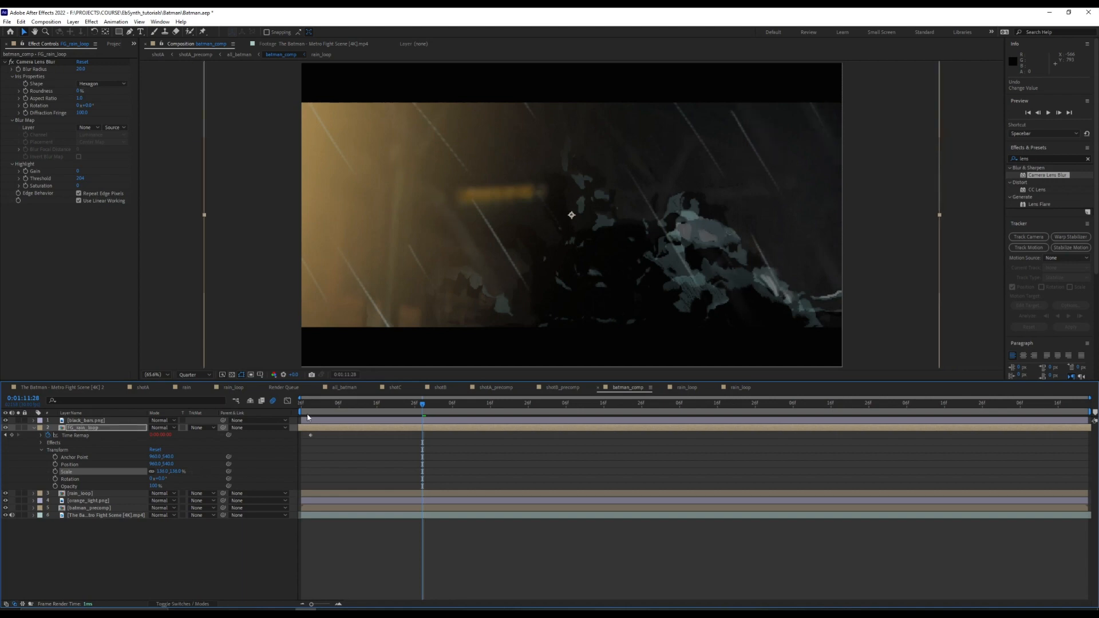
{"action": "key", "text": "Home"}
{"action": "key", "text": "space"}
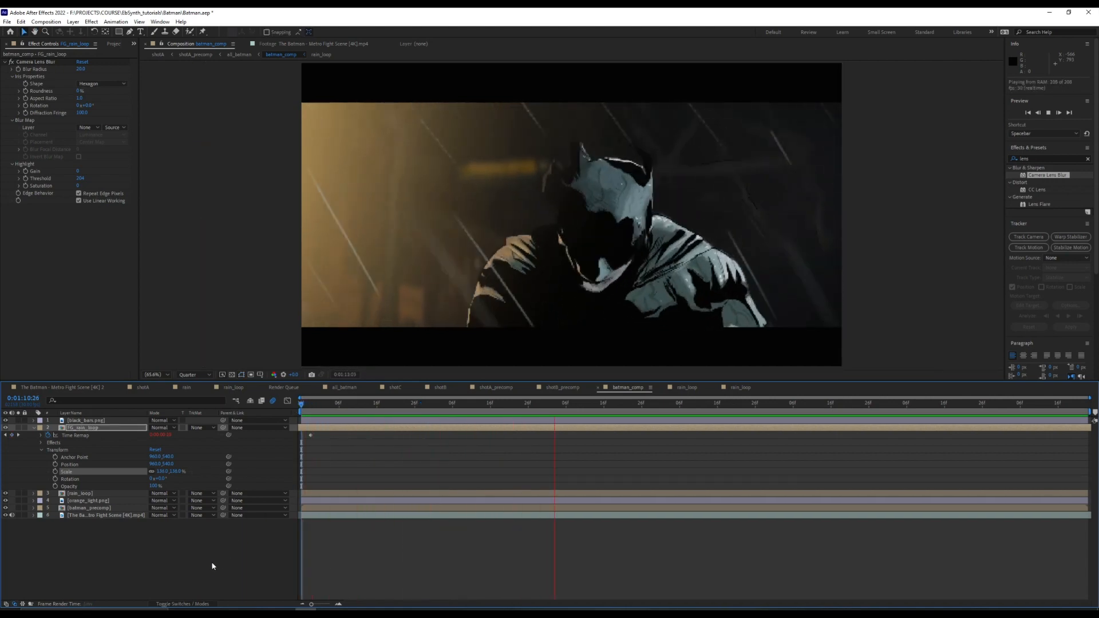
{"action": "left_click", "coordinate": [212, 565]}
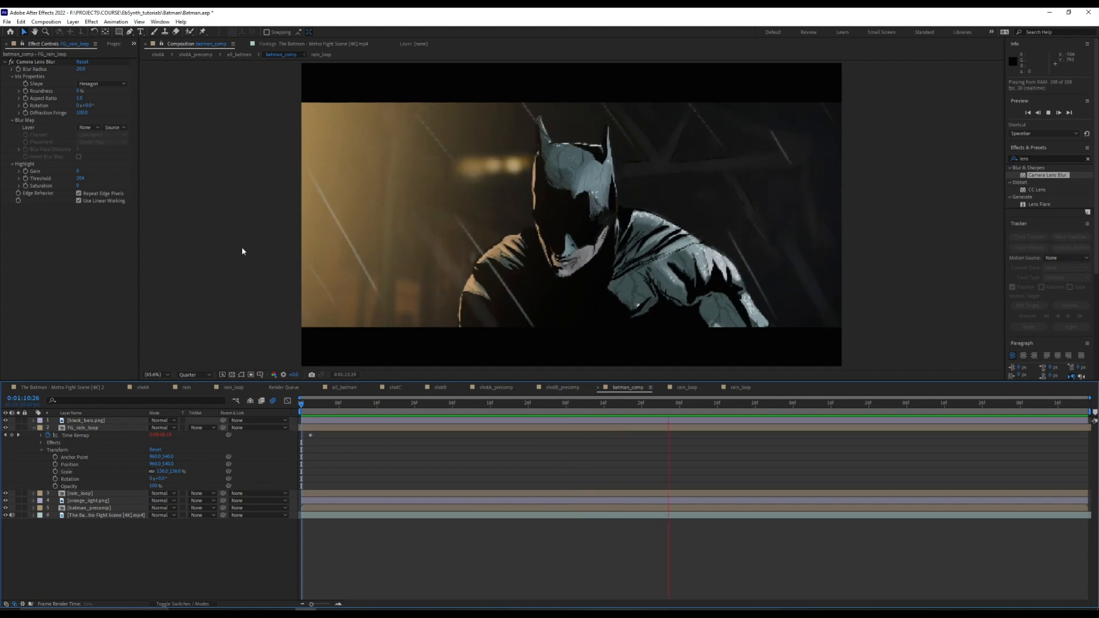
Set the Camera Lens Blur's Blur Radius on FG_rain_loop to 15, return to the start, and collapse the layer's properties.
{"action": "left_click", "coordinate": [81, 69]}
{"action": "type", "text": "15"}
{"action": "key", "text": "Return"}
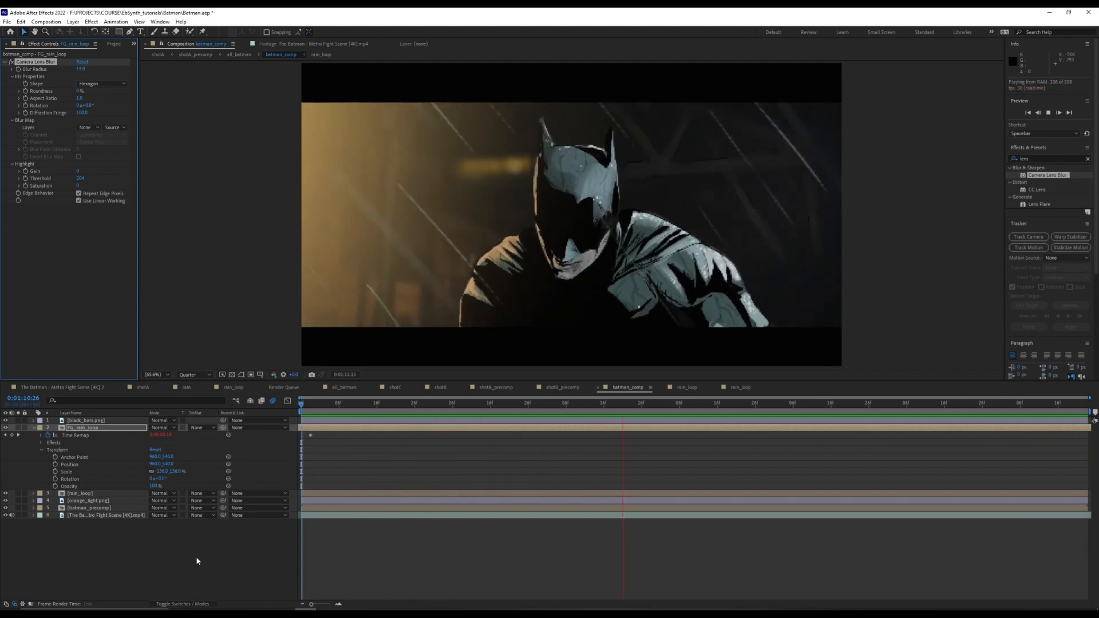
{"action": "key", "text": "space"}
{"action": "key", "text": "Home"}
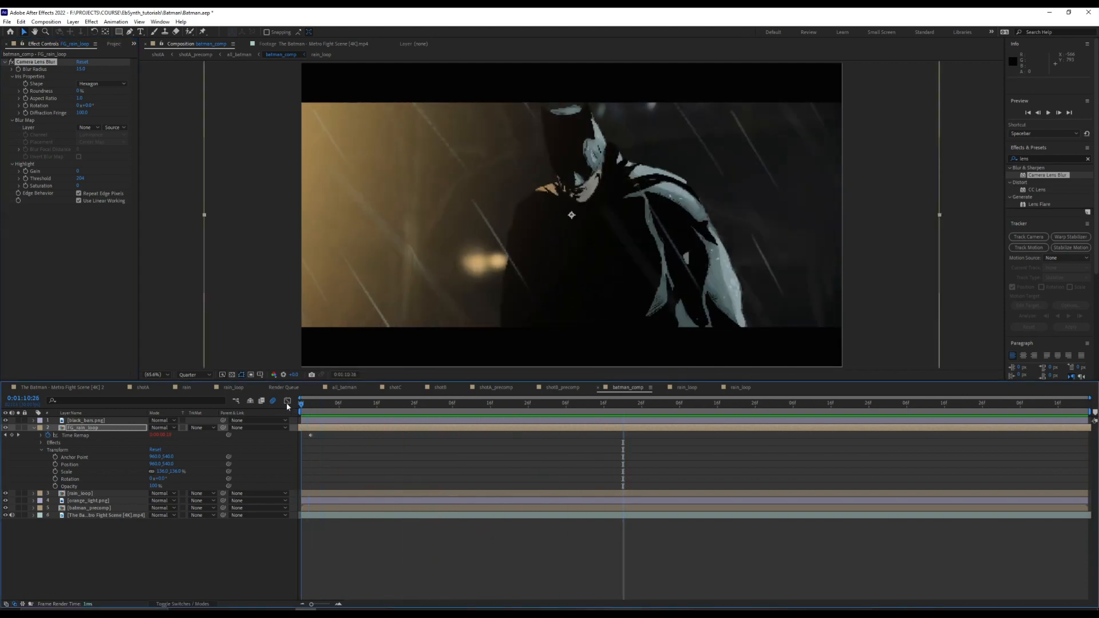
{"action": "left_click", "coordinate": [34, 428]}
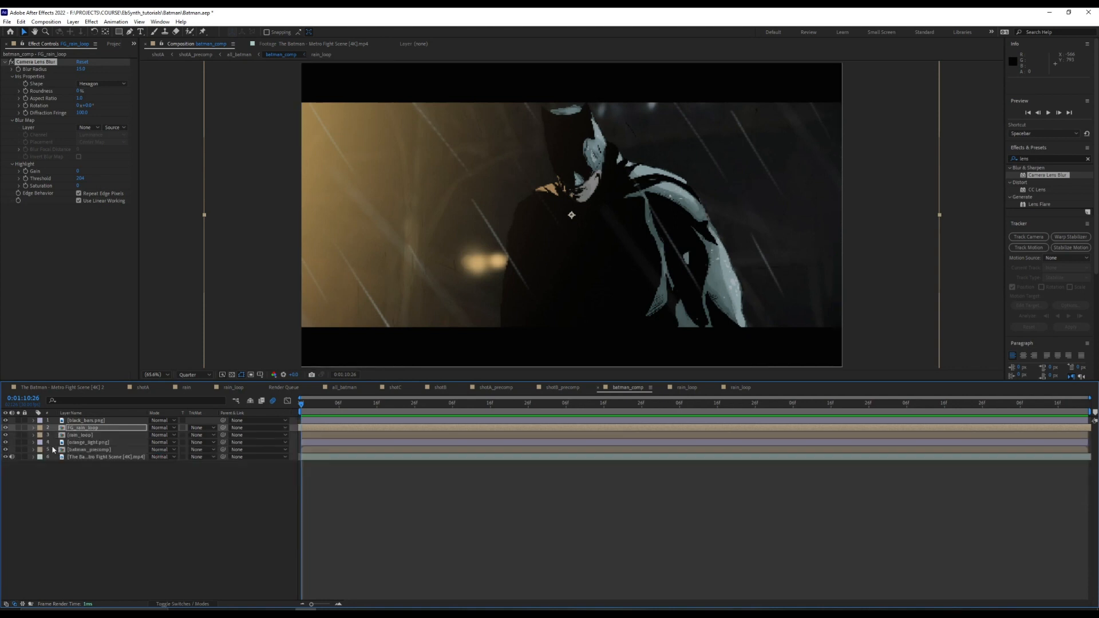
{"action": "left_click", "coordinate": [87, 429]}
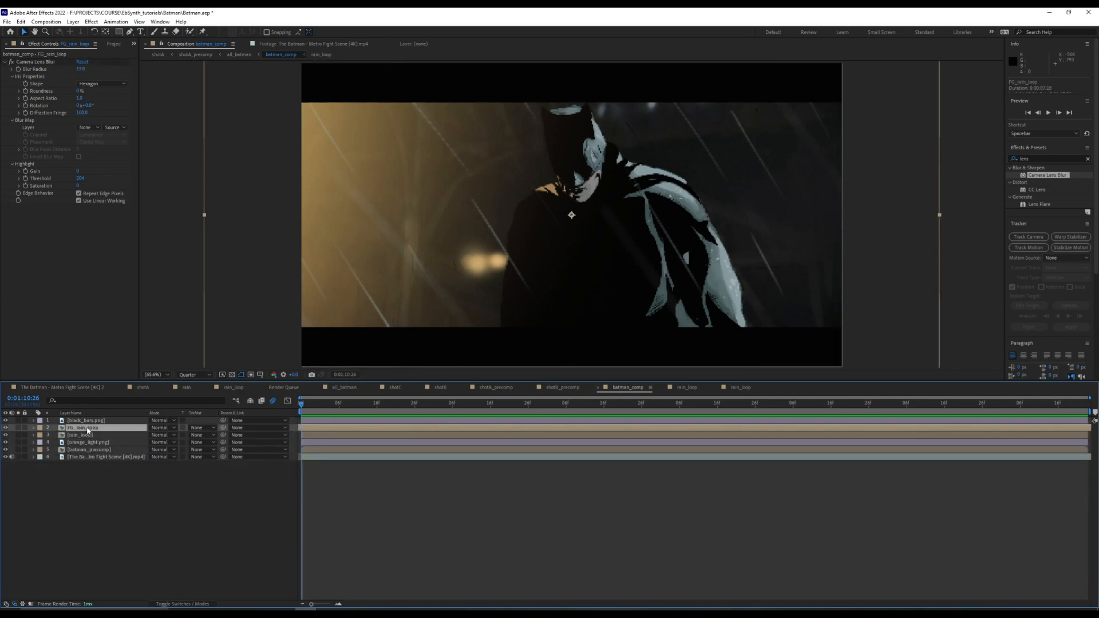
Switch to the all_batman composition, preview it, and go to the frame where the first blood and hit overlays appear.
{"action": "left_click", "coordinate": [221, 611]}
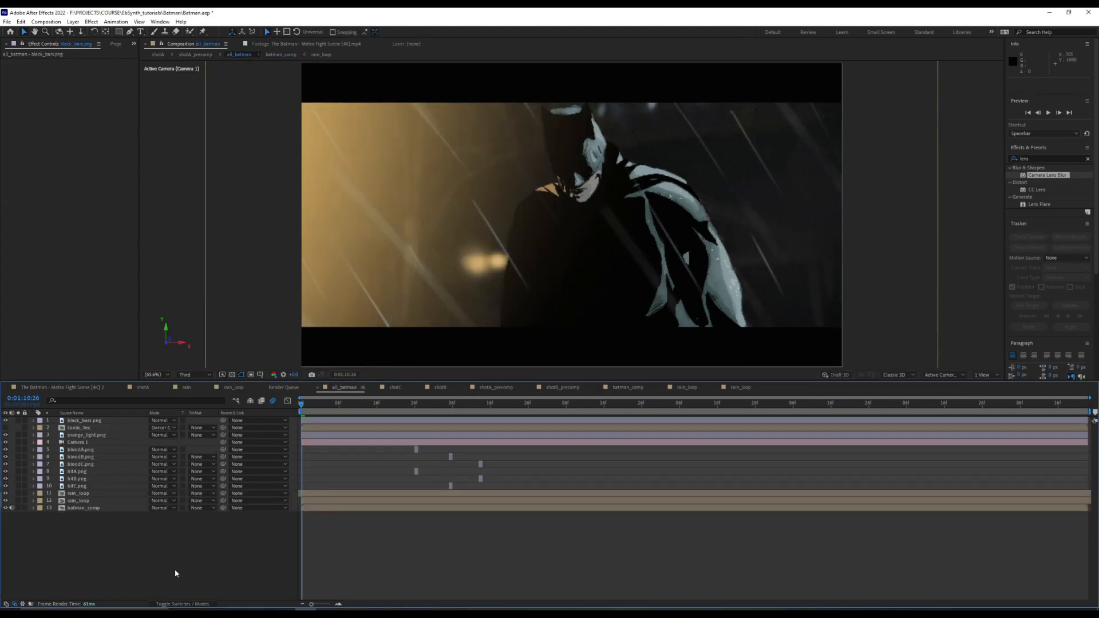
{"action": "key", "text": "space"}
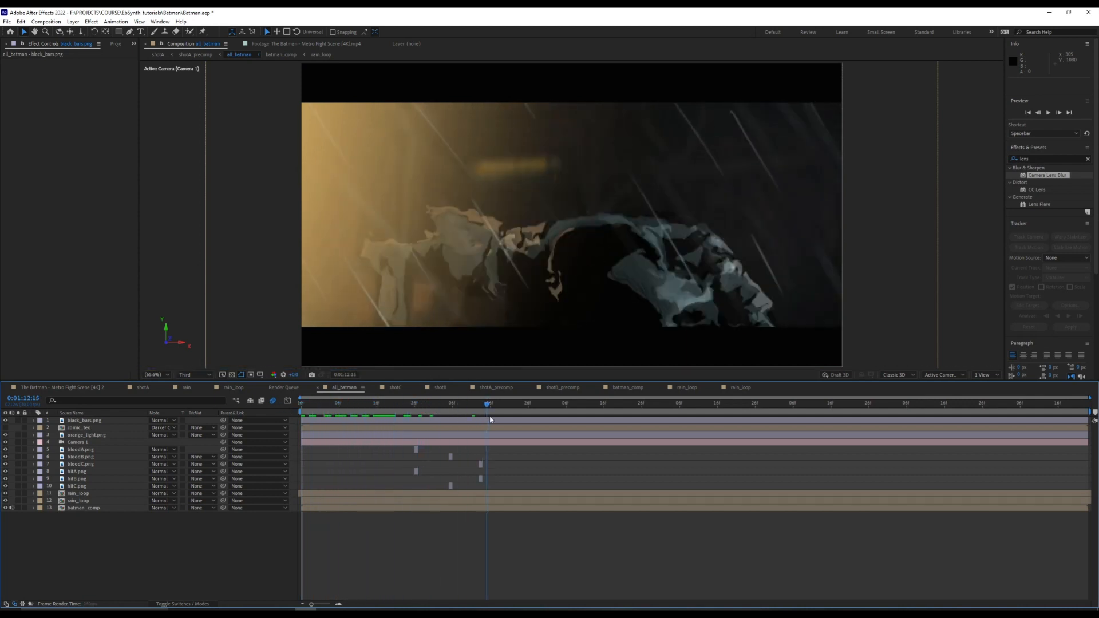
{"action": "key", "text": "space"}
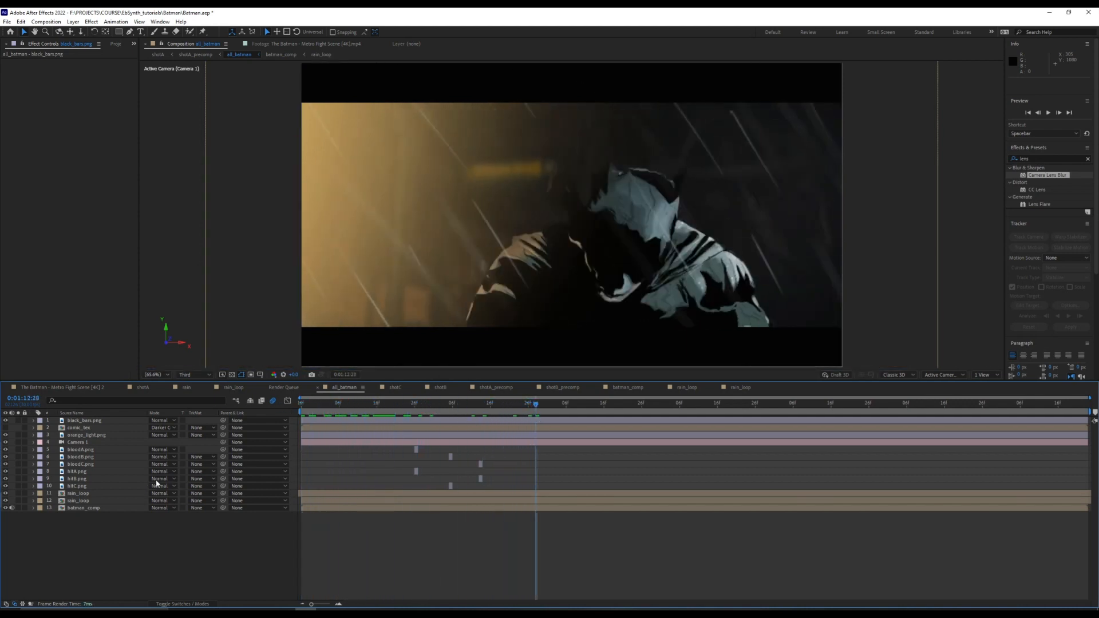
{"action": "left_click", "coordinate": [416, 405]}
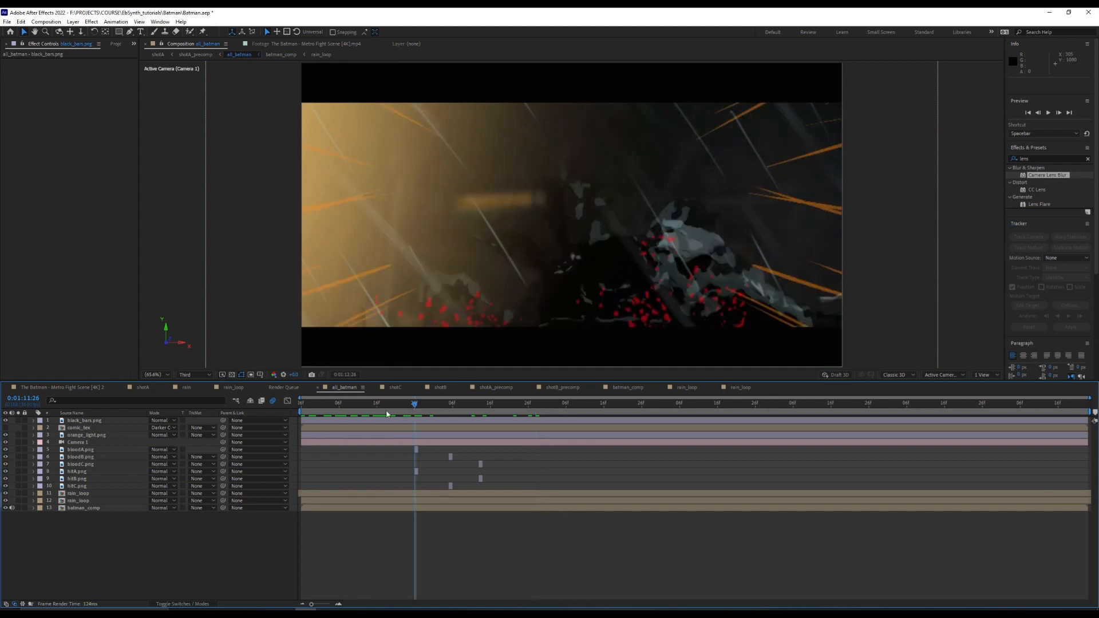
Examine the short bloodA, bloodB and bloodC overlay layers and their timing in the all_batman timeline.
{"action": "left_click", "coordinate": [75, 464]}
{"action": "left_click", "coordinate": [78, 457]}
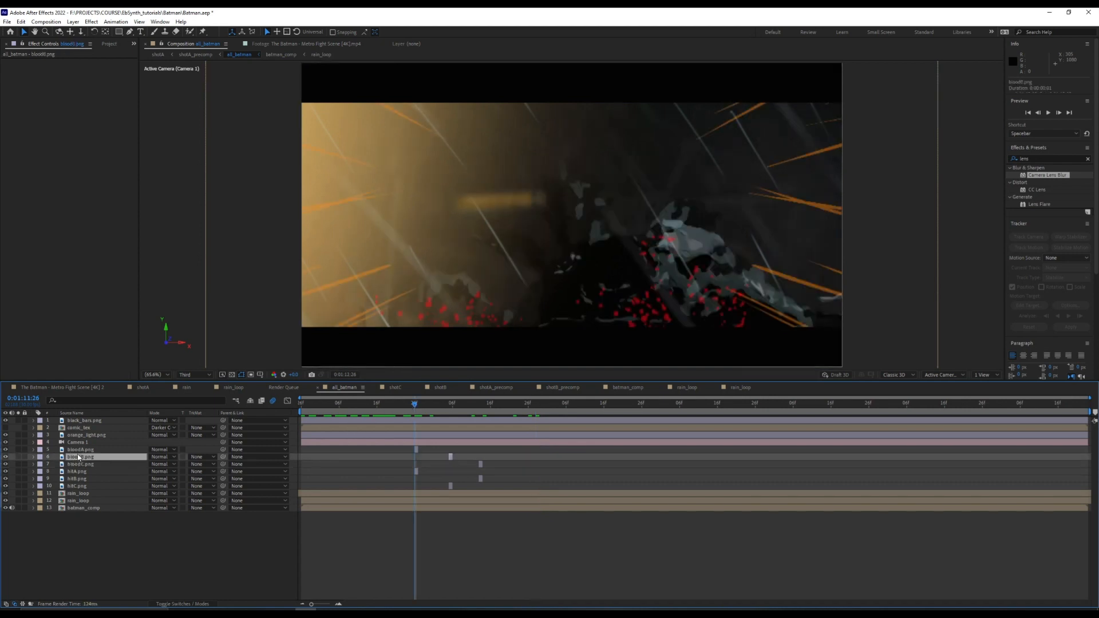
{"action": "left_click", "coordinate": [80, 450]}
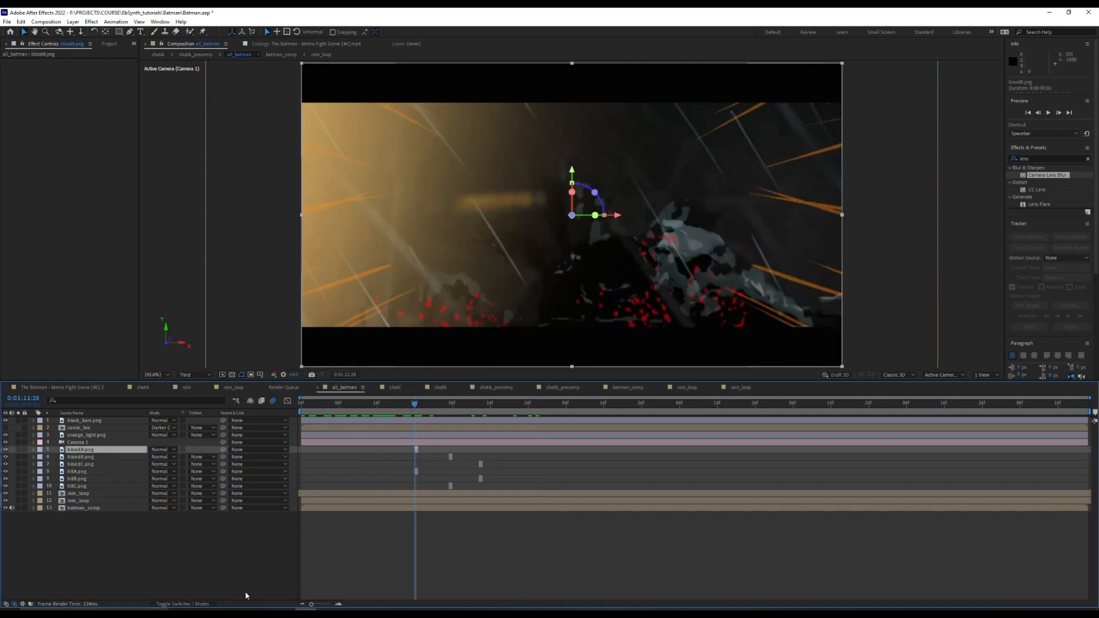
{"action": "left_click_drag", "start_coordinate": [312, 605], "coordinate": [325, 605]}
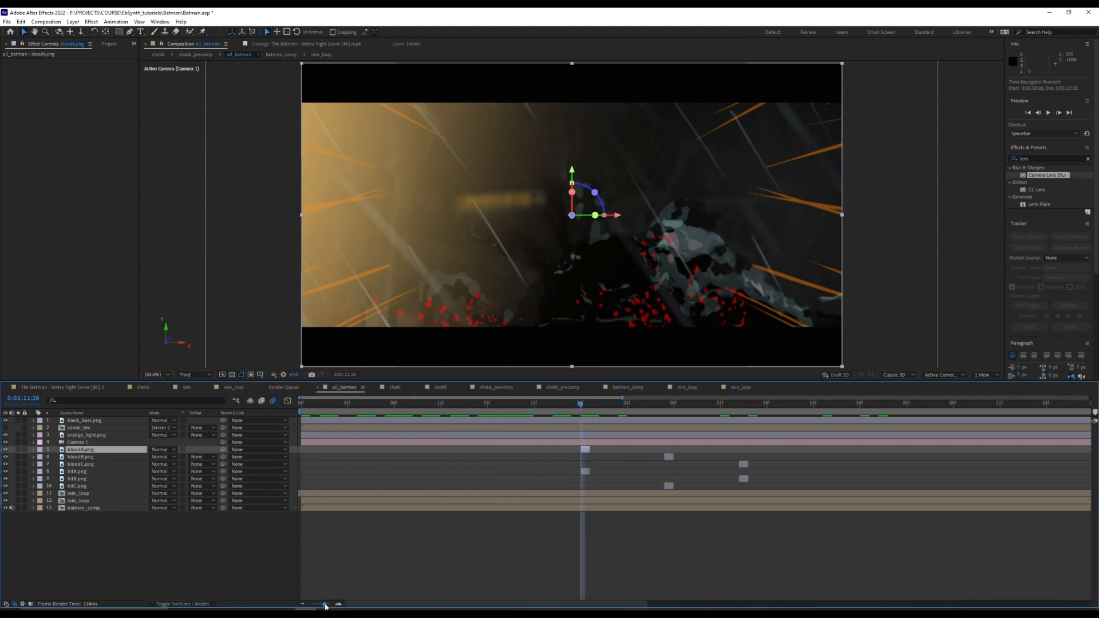
{"action": "left_click_drag", "start_coordinate": [583, 407], "coordinate": [591, 408]}
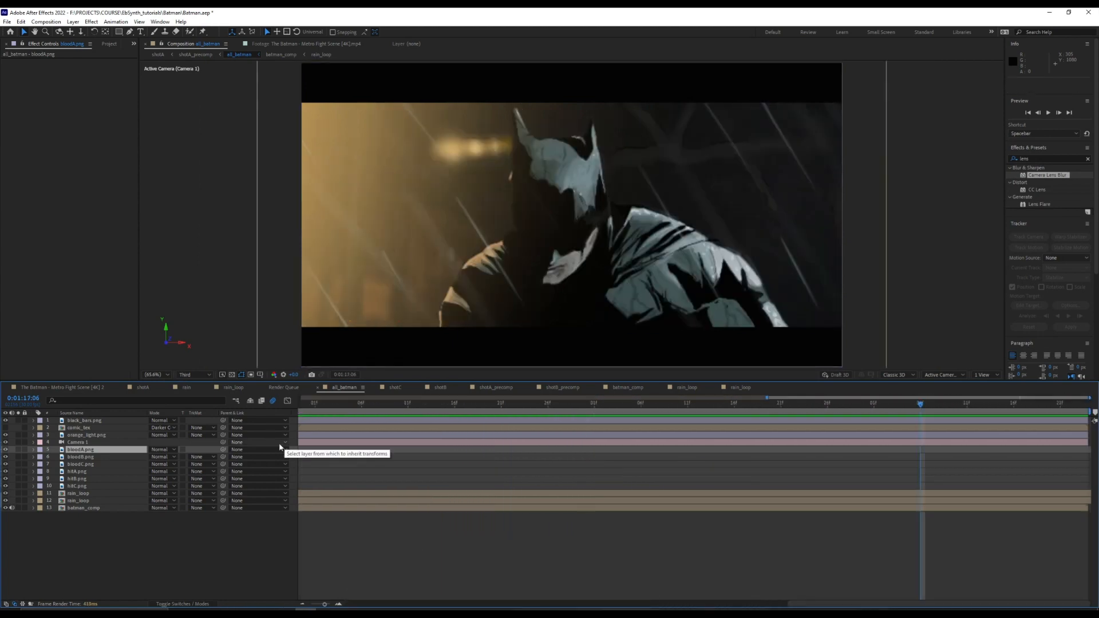
{"action": "left_click", "coordinate": [94, 557]}
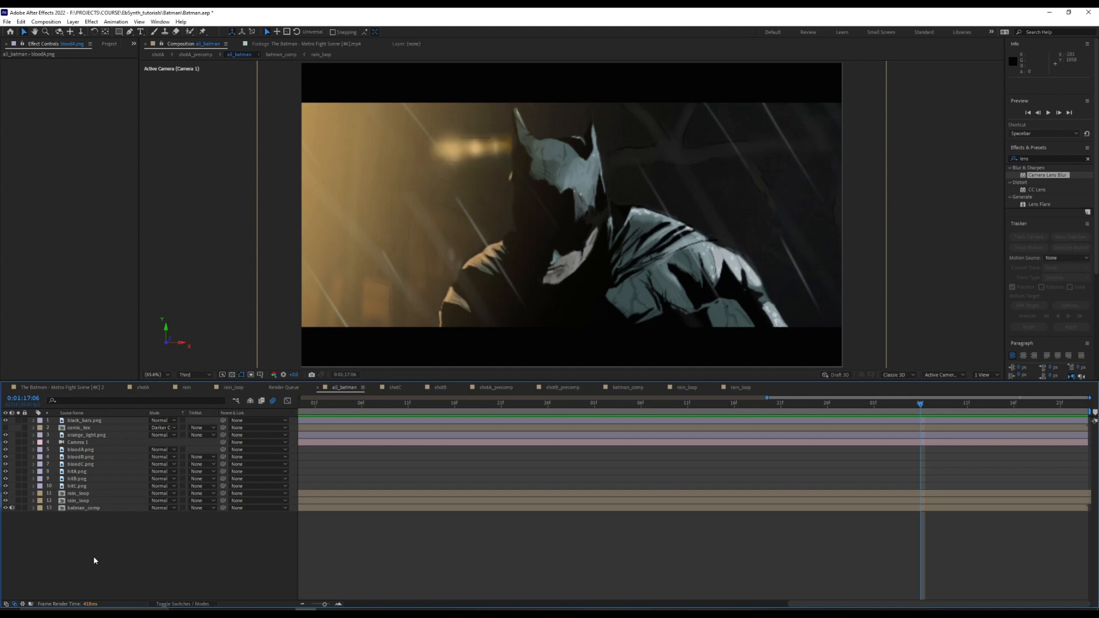
Open the shotB composition and examine the masked gang shot and its speech bubble at several frames.
{"action": "left_click", "coordinate": [442, 387]}
{"action": "left_click_drag", "start_coordinate": [424, 405], "coordinate": [897, 415]}
{"action": "left_click", "coordinate": [33, 421]}
{"action": "left_click", "coordinate": [40, 429]}
{"action": "left_click", "coordinate": [34, 422]}
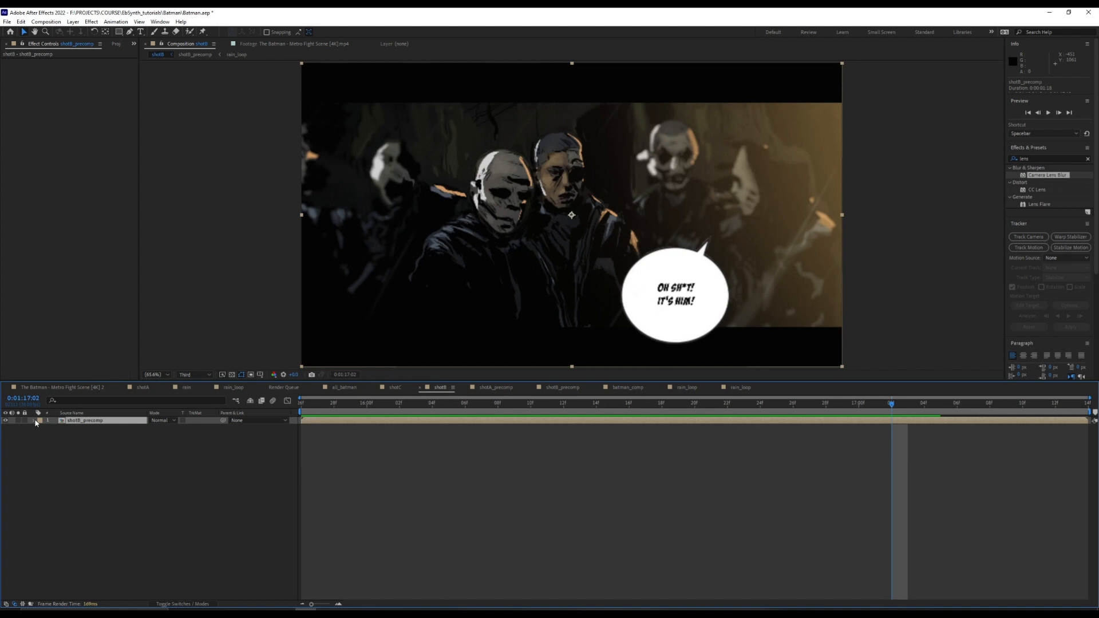
{"action": "left_click", "coordinate": [417, 404]}
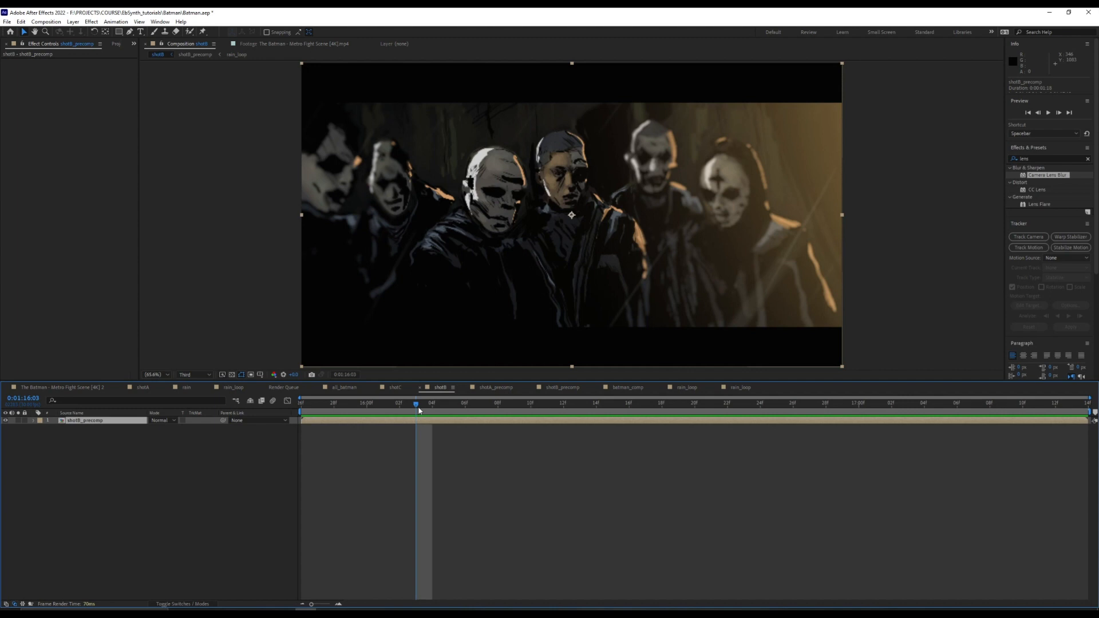
{"action": "left_click", "coordinate": [434, 407]}
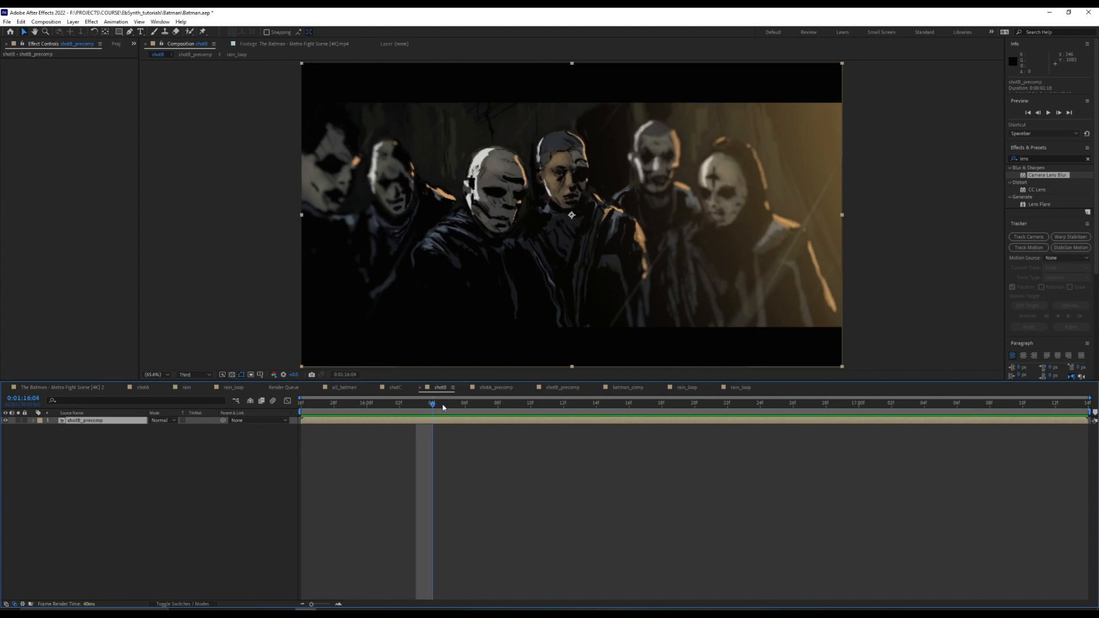
{"action": "left_click", "coordinate": [465, 406]}
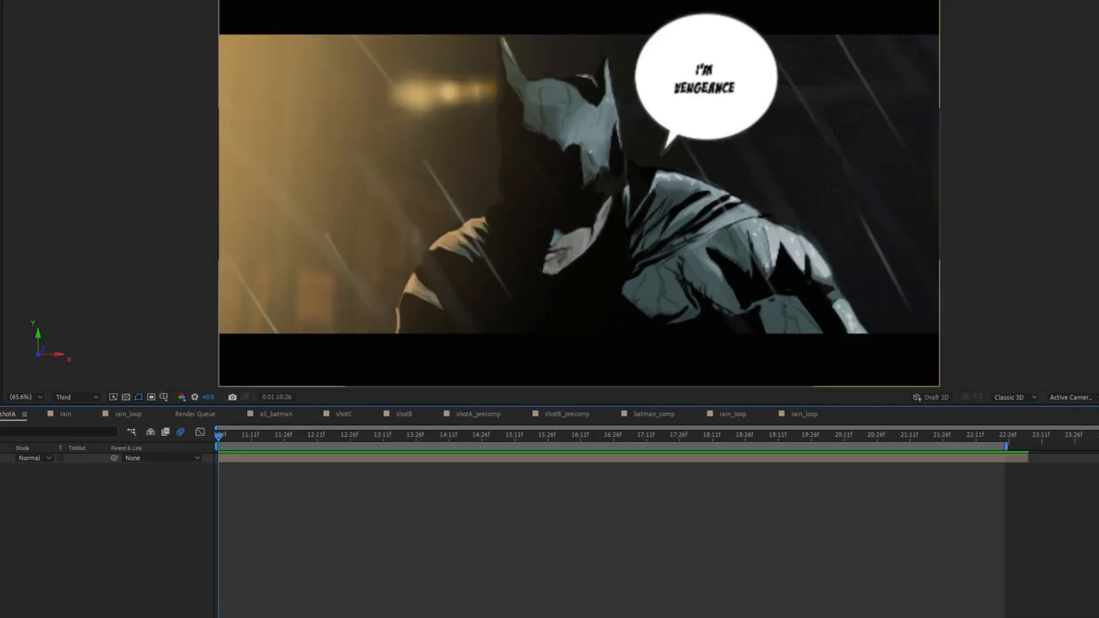
Paste the shotB_precomp layer into the shotA composition and place it below shotA_precomp.
{"action": "left_click", "coordinate": [87, 421]}
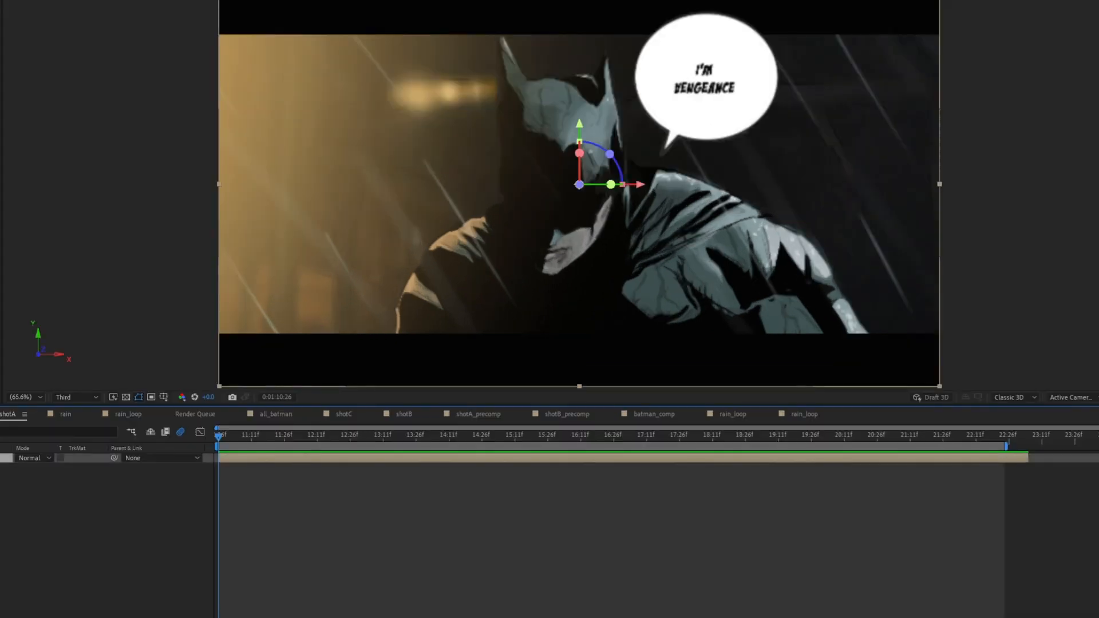
{"action": "left_click", "coordinate": [407, 418]}
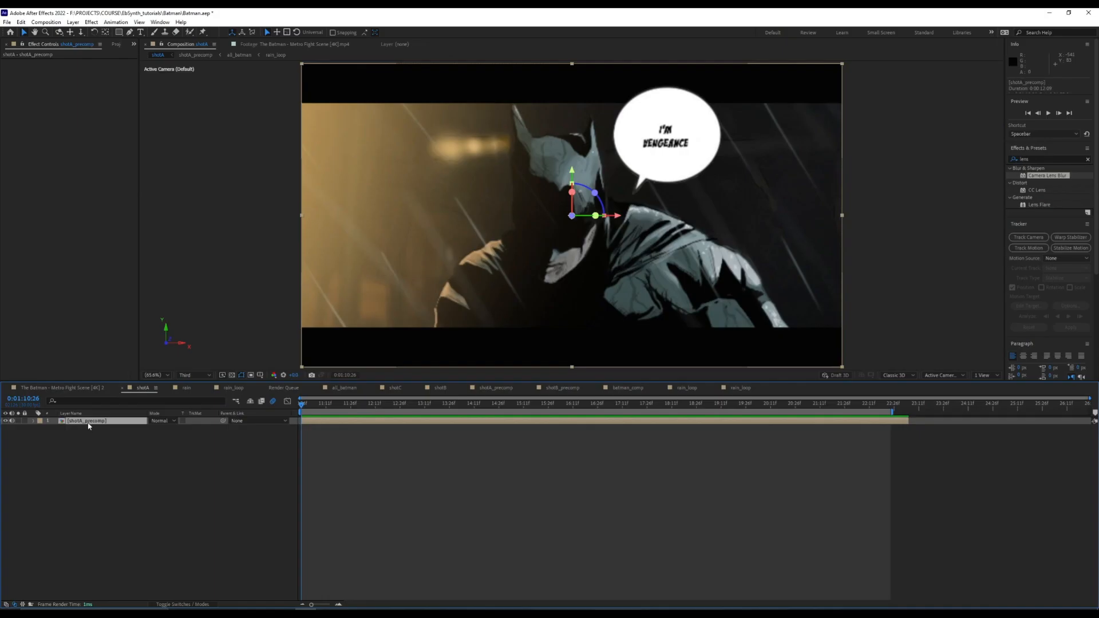
{"action": "key", "text": "ctrl+v"}
{"action": "left_click_drag", "start_coordinate": [88, 422], "coordinate": [91, 446]}
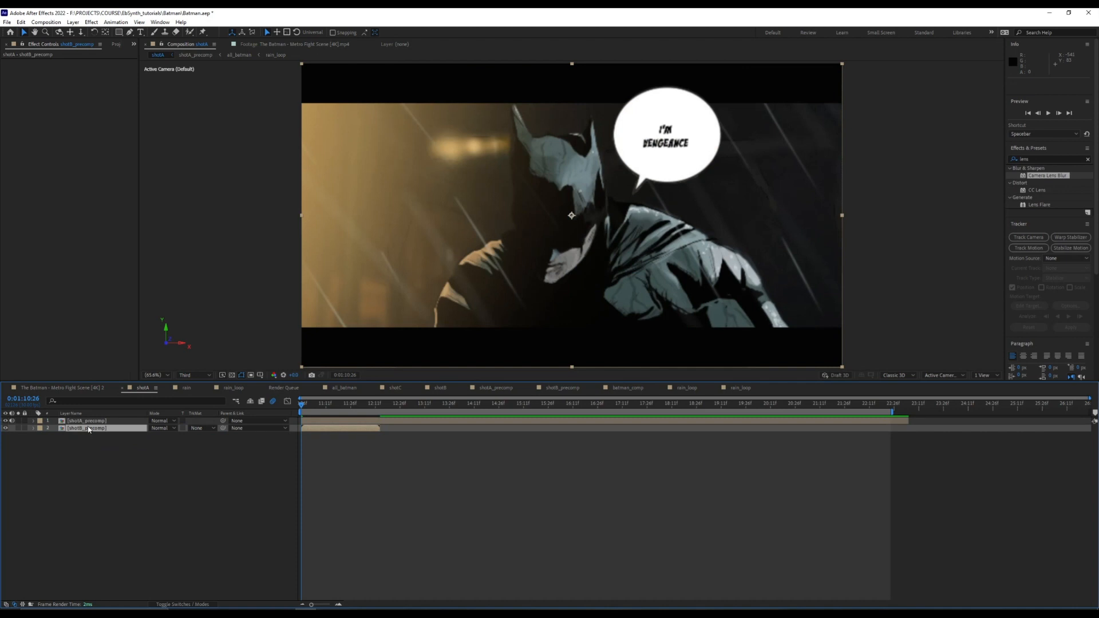
Copy the shotC_precomp layer from the shotC composition into shotA and place it below shotB_precomp.
{"action": "left_click", "coordinate": [394, 389]}
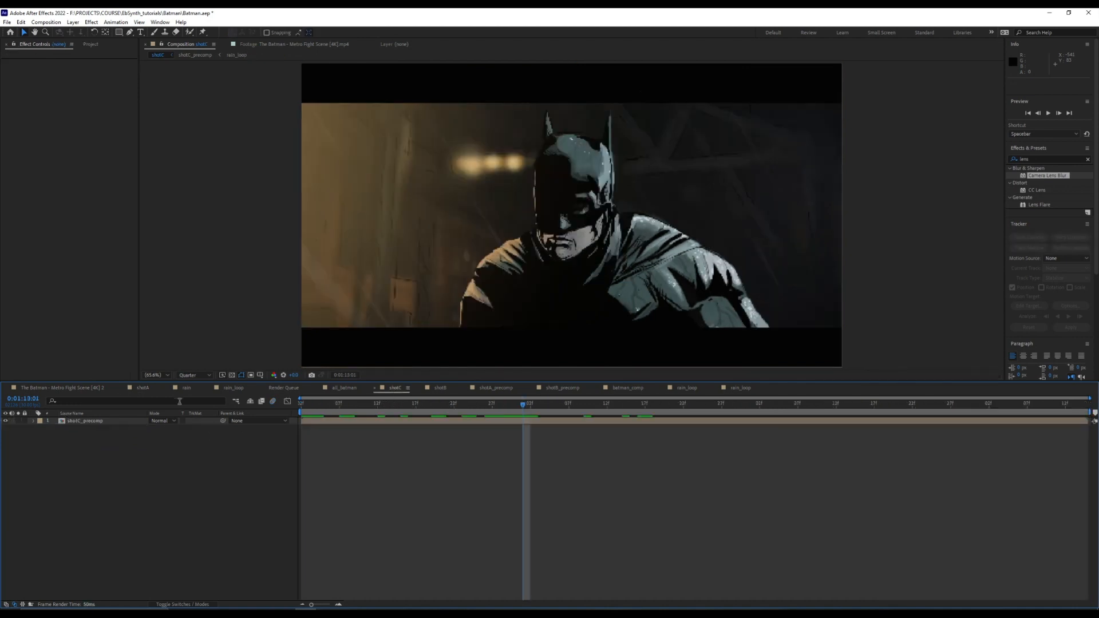
{"action": "left_click", "coordinate": [82, 421]}
{"action": "key", "text": "ctrl+c"}
{"action": "left_click", "coordinate": [143, 388]}
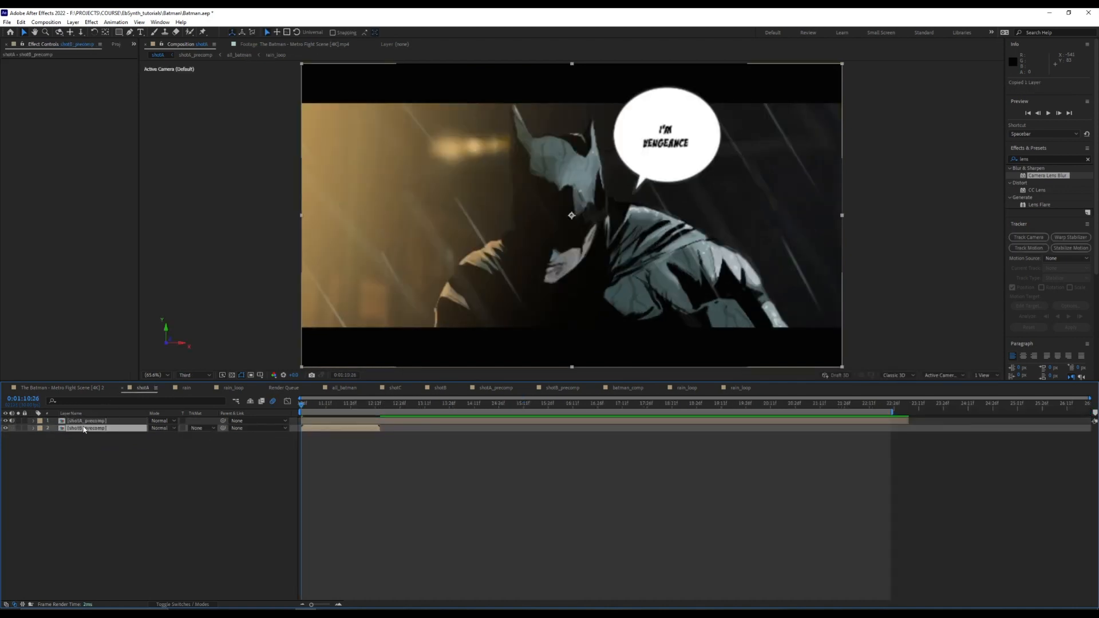
{"action": "key", "text": "ctrl+v"}
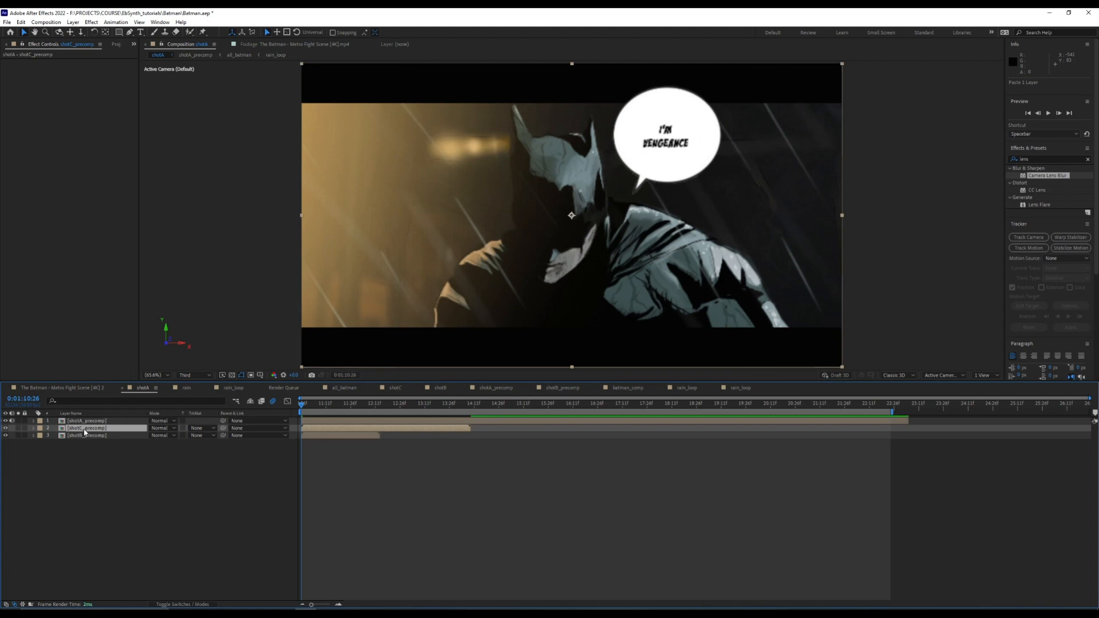
{"action": "left_click_drag", "start_coordinate": [86, 429], "coordinate": [87, 453]}
{"action": "left_click", "coordinate": [94, 429]}
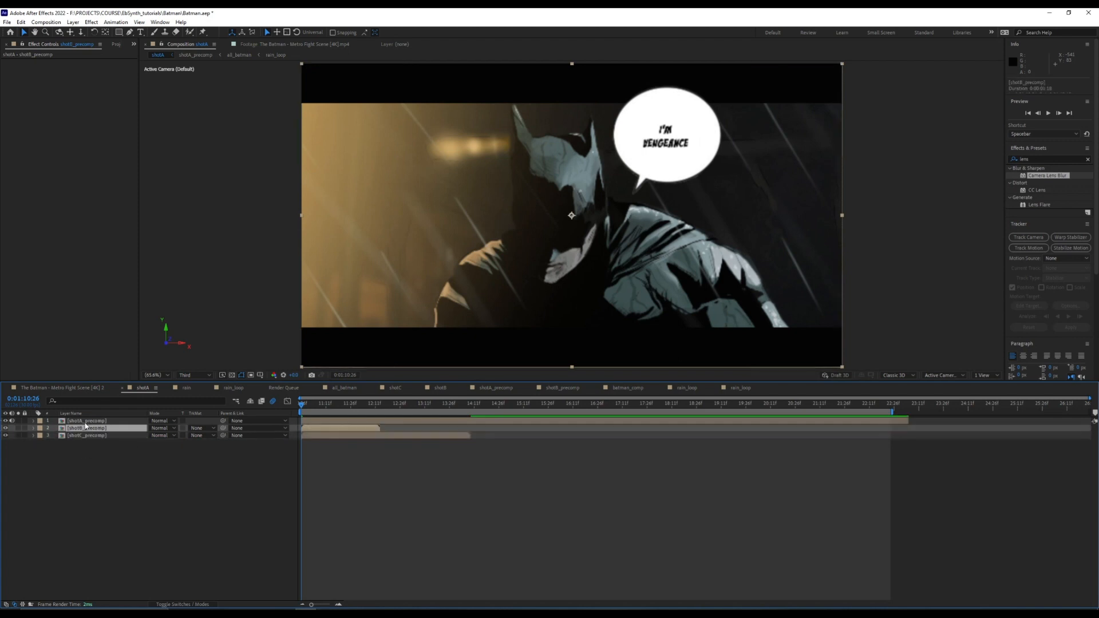
{"action": "left_click", "coordinate": [86, 421]}
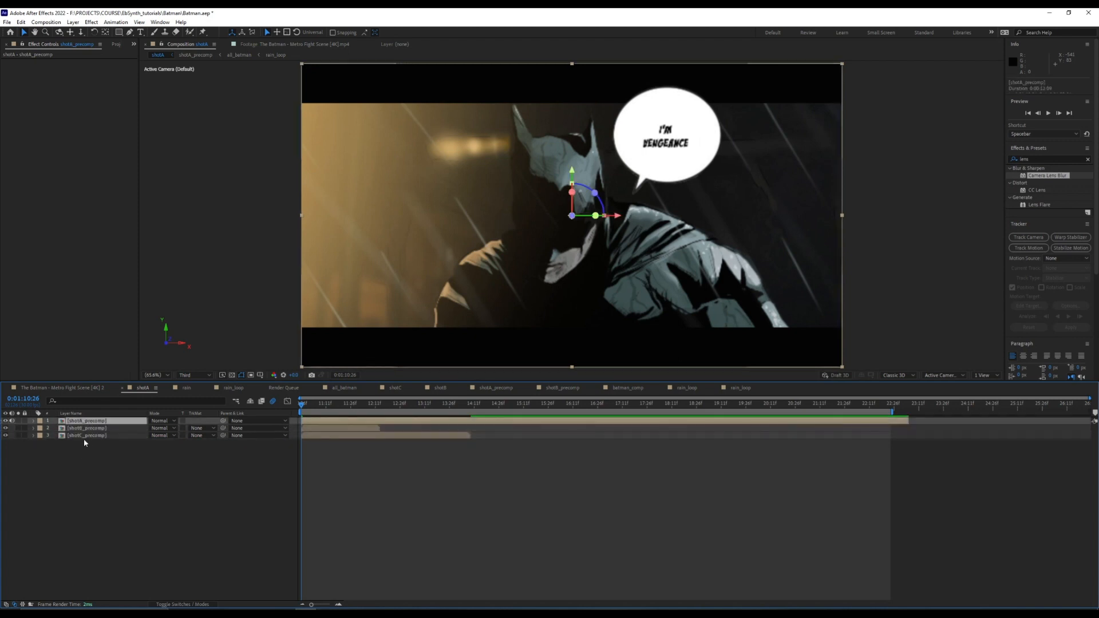
{"action": "left_click", "coordinate": [86, 436]}
{"action": "left_click", "coordinate": [86, 429]}
{"action": "left_click", "coordinate": [86, 422]}
Add a two-node camera with the default settings to the shotA composition.
{"action": "left_click", "coordinate": [101, 455]}
{"action": "right_click", "coordinate": [106, 459]}
{"action": "mouse_move", "coordinate": [162, 470]}
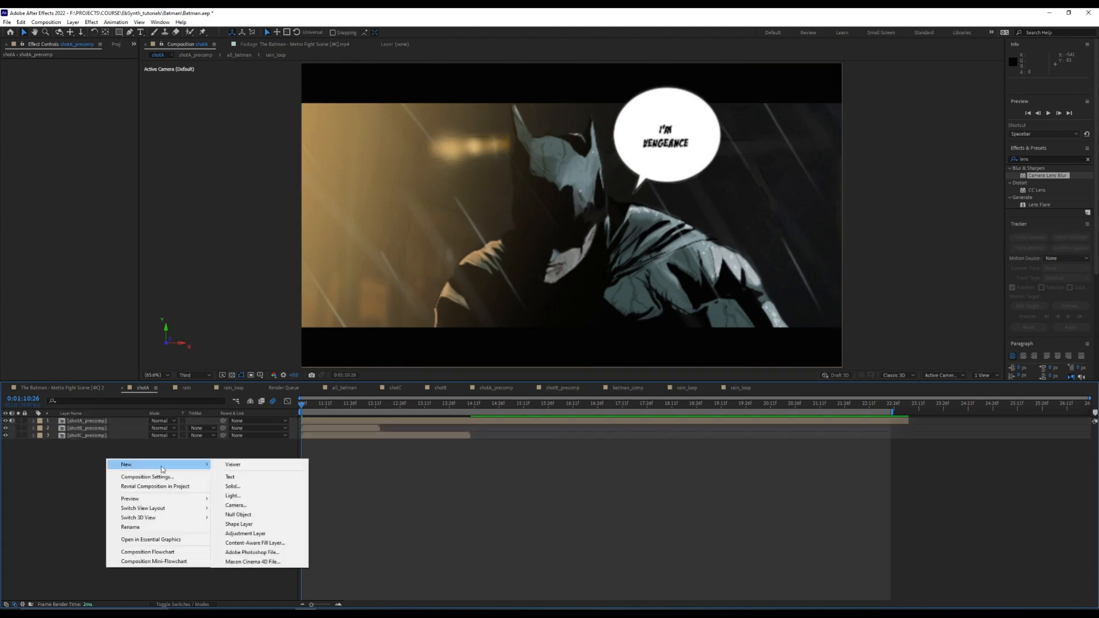
{"action": "left_click", "coordinate": [241, 506]}
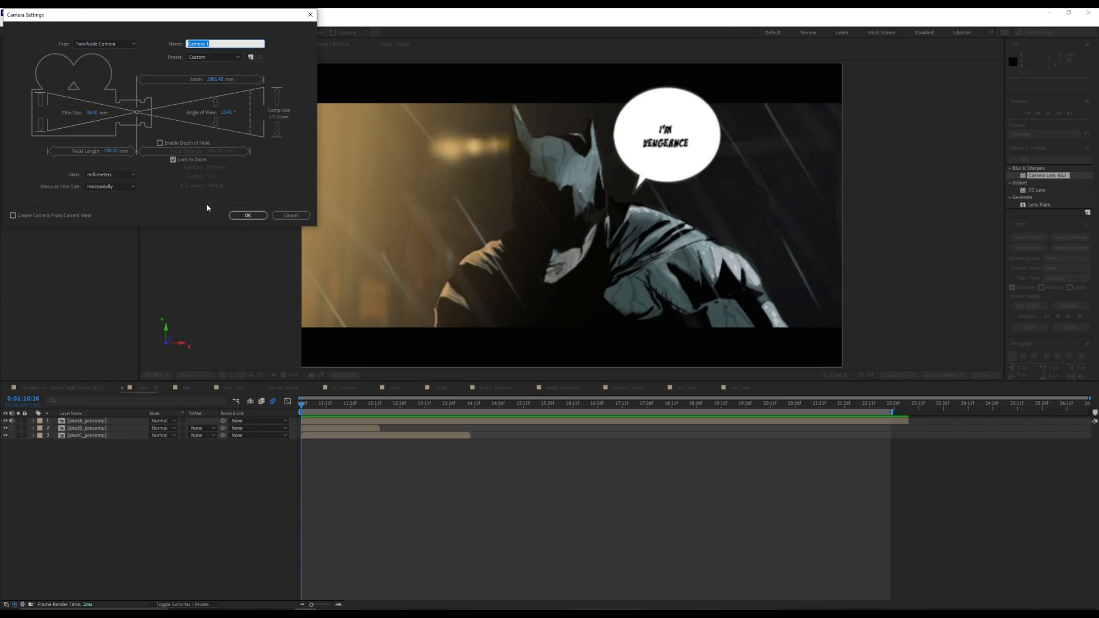
{"action": "left_click", "coordinate": [248, 215]}
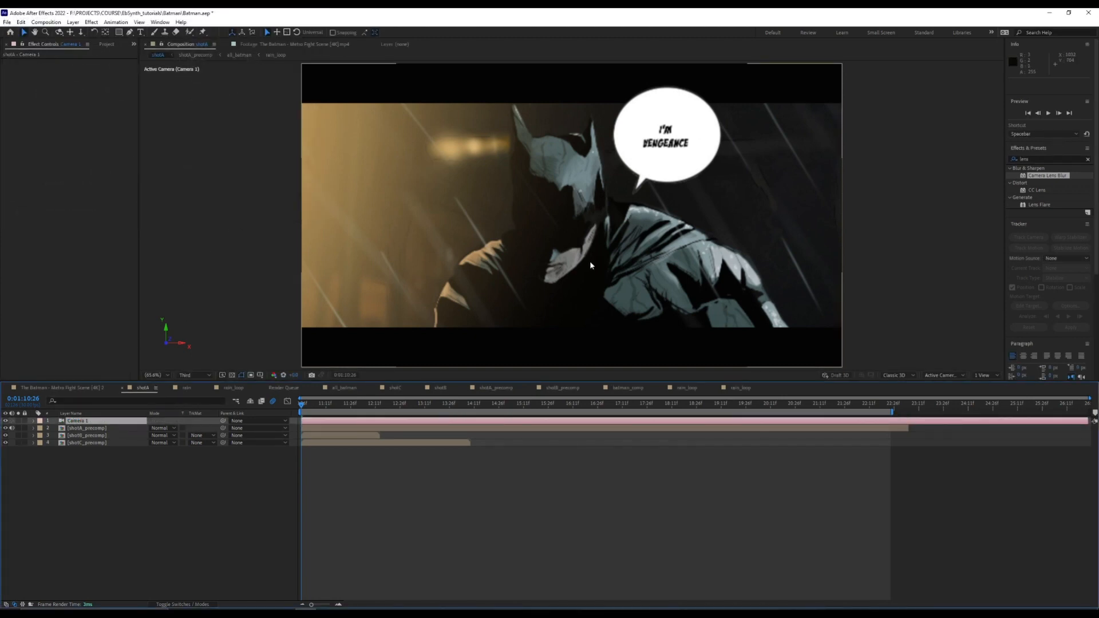
Make the three shot precomps 3D layers and pull the camera back until the shotA panel spans about half the frame's width.
{"action": "left_click", "coordinate": [171, 605]}
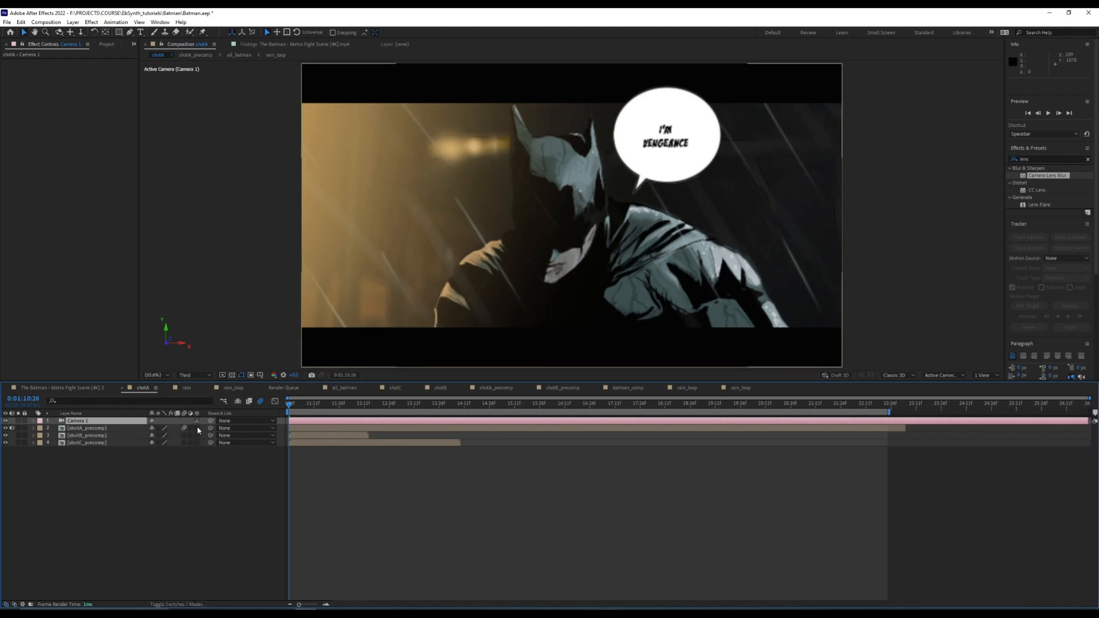
{"action": "left_click_drag", "start_coordinate": [197, 442], "coordinate": [197, 436]}
{"action": "left_click_drag", "start_coordinate": [620, 256], "coordinate": [390, 252]}
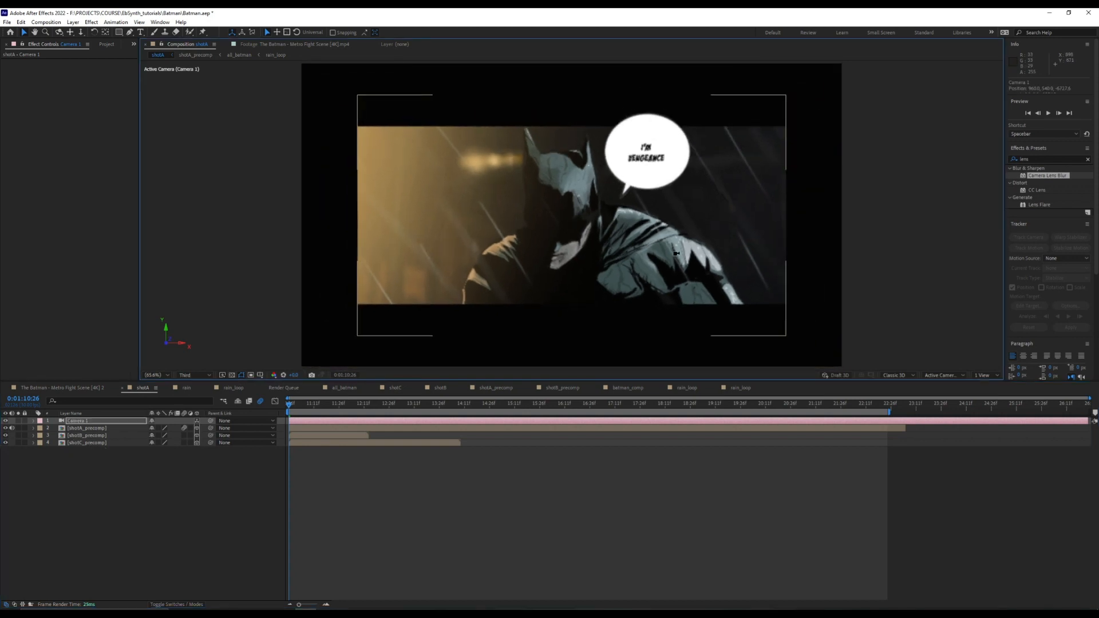
{"action": "left_click_drag", "start_coordinate": [675, 254], "coordinate": [362, 241]}
{"action": "left_click_drag", "start_coordinate": [593, 269], "coordinate": [563, 223]}
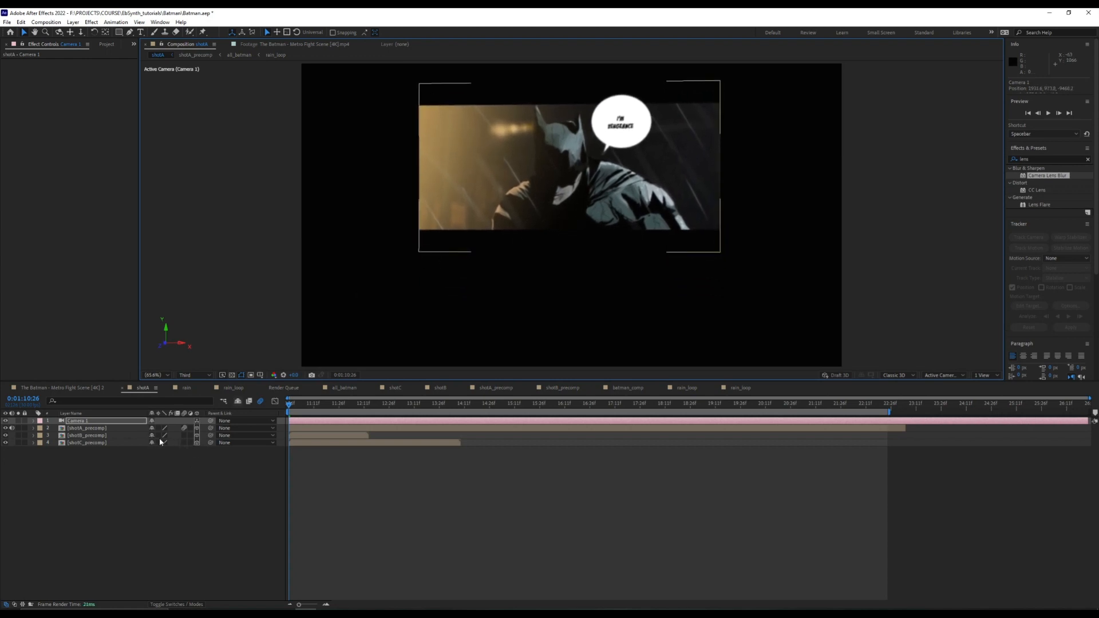
Move shotB_precomp straight down below the shotA panel and pull the camera back to make room for a third panel.
{"action": "left_click", "coordinate": [84, 434]}
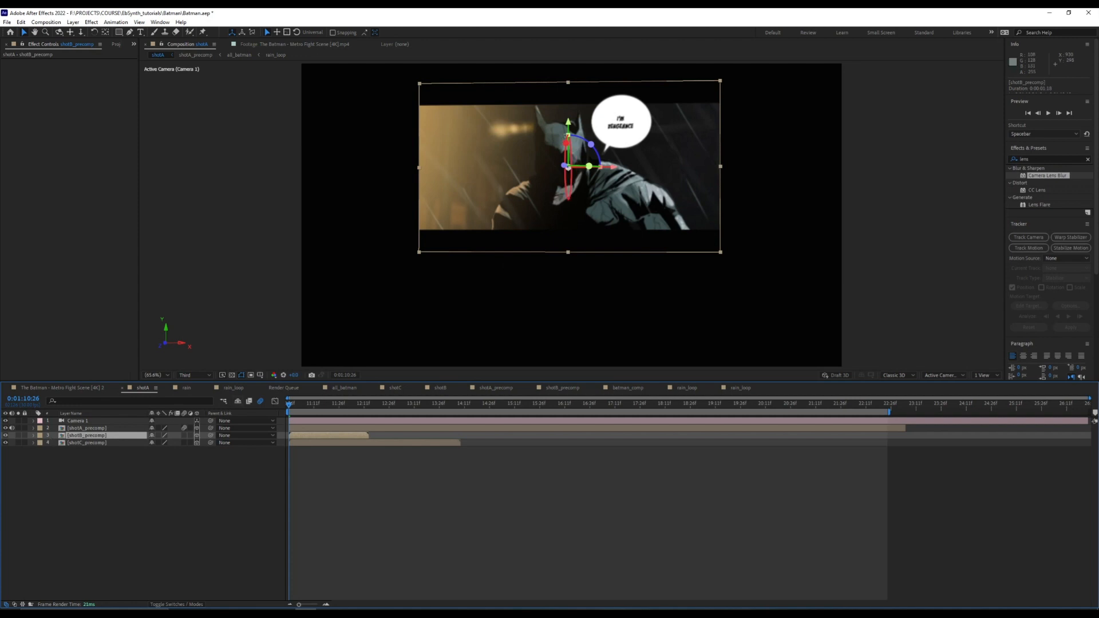
{"action": "left_click_drag", "start_coordinate": [571, 122], "coordinate": [572, 269]}
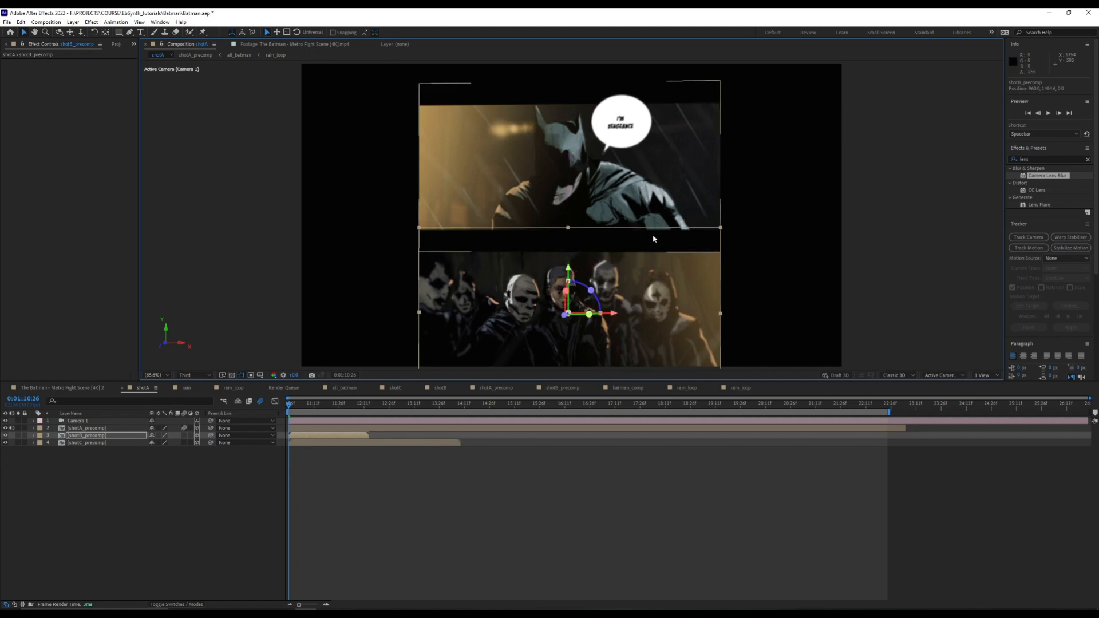
{"action": "left_click_drag", "start_coordinate": [708, 243], "coordinate": [647, 264]}
{"action": "left_click_drag", "start_coordinate": [725, 268], "coordinate": [616, 238]}
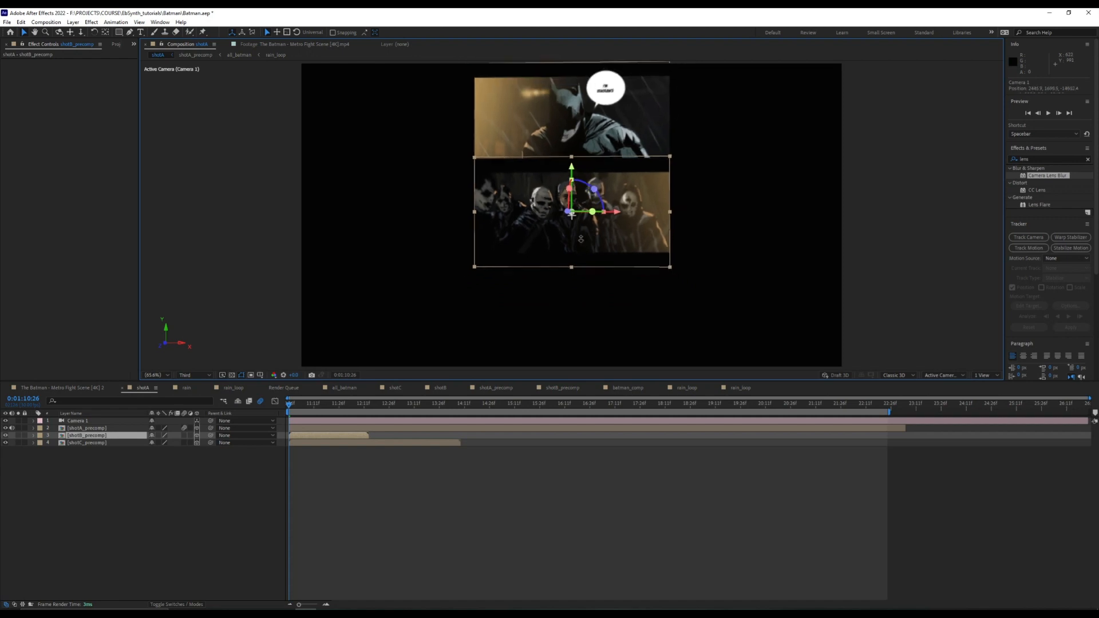
Move shotC_precomp straight down below the shotB panel to form a vertical column of three evenly spaced panels.
{"action": "left_click", "coordinate": [83, 444]}
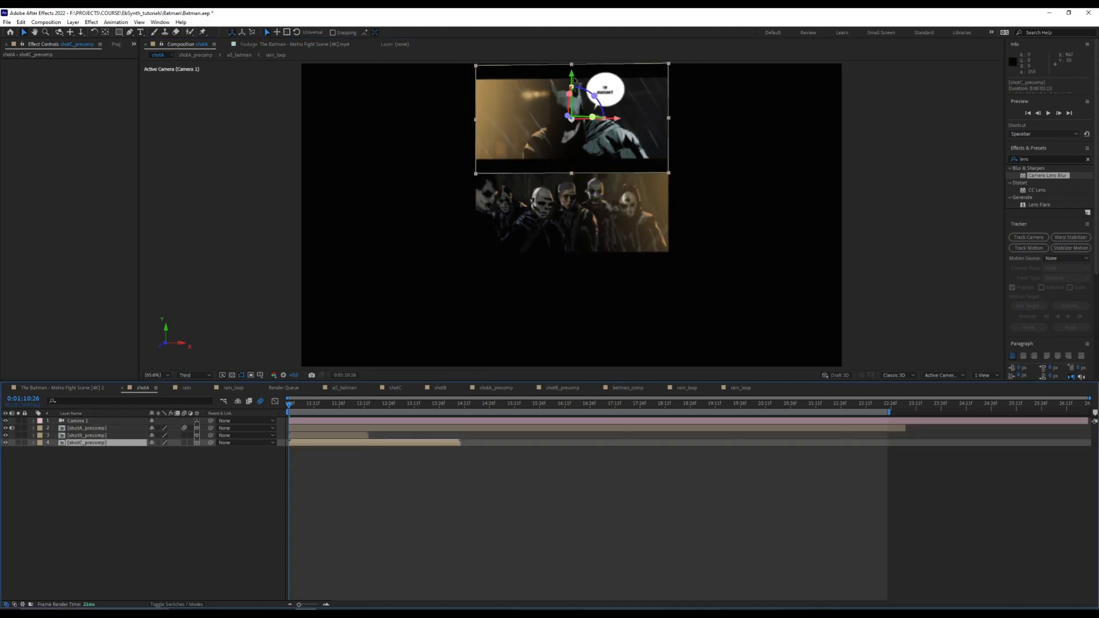
{"action": "left_click_drag", "start_coordinate": [571, 195], "coordinate": [579, 266]}
{"action": "left_click", "coordinate": [131, 515]}
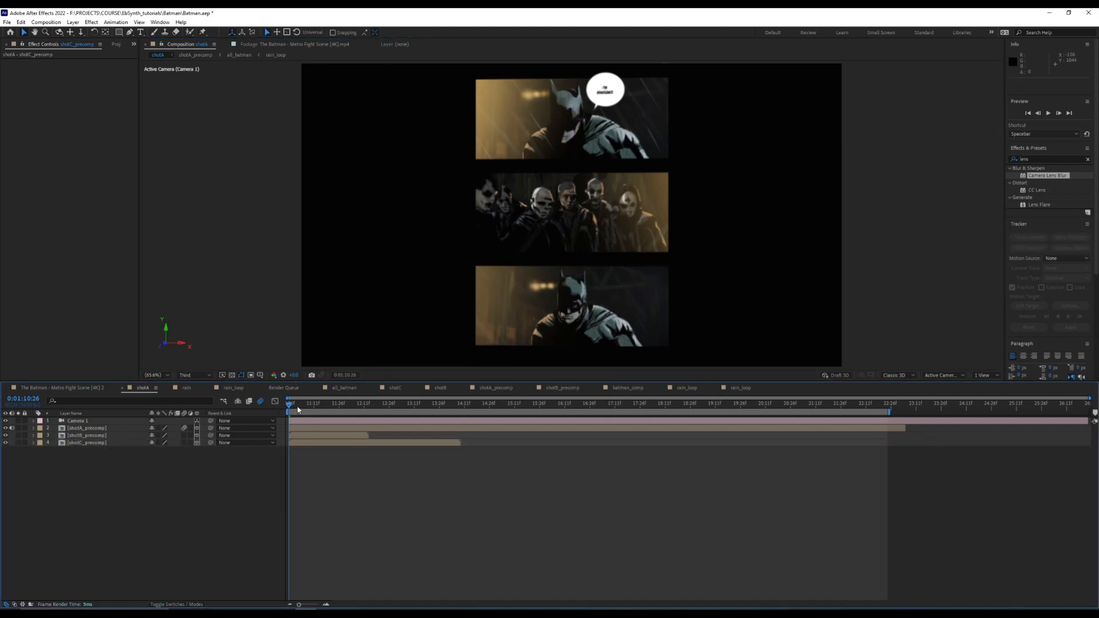
Remove time remapping from the shotA_precomp layer.
{"action": "left_click_drag", "start_coordinate": [297, 409], "coordinate": [417, 407]}
{"action": "left_click", "coordinate": [88, 429]}
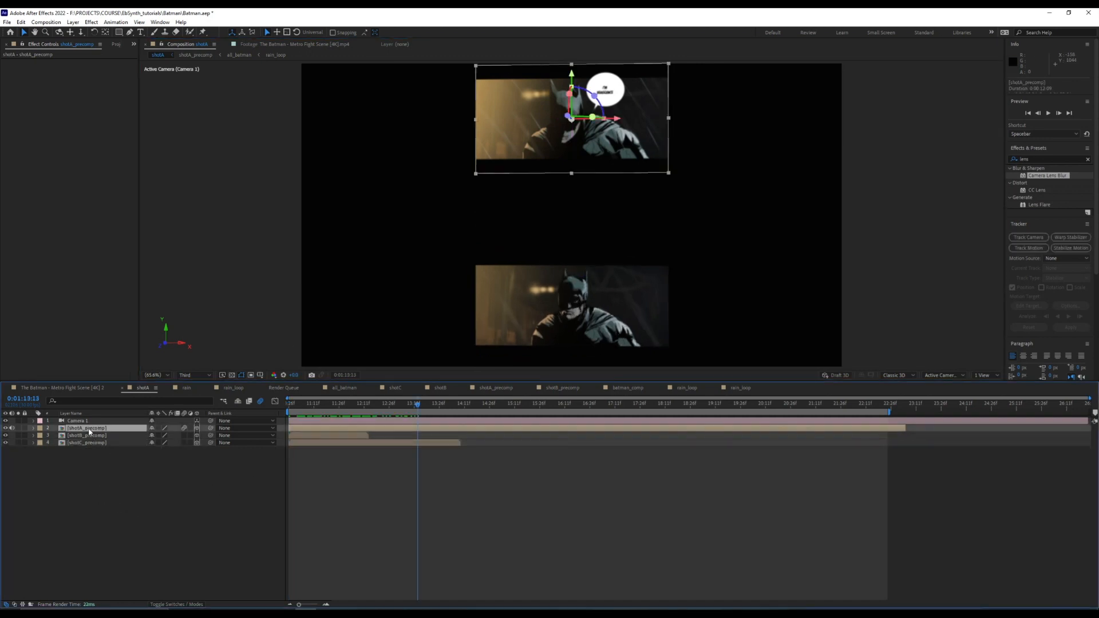
{"action": "left_click", "coordinate": [33, 429]}
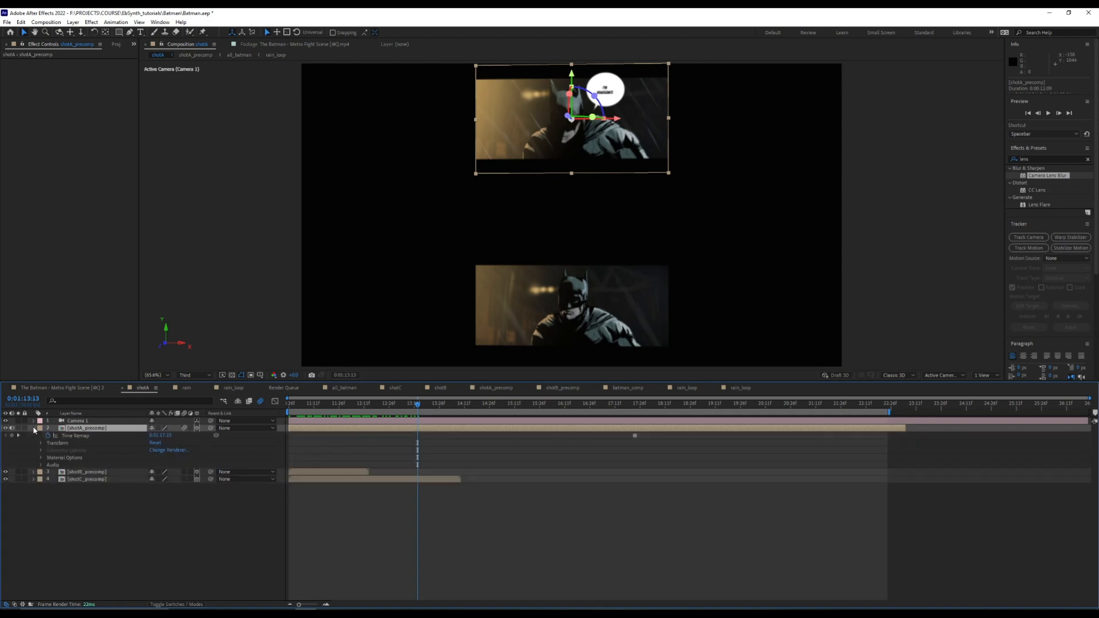
{"action": "right_click", "coordinate": [117, 434]}
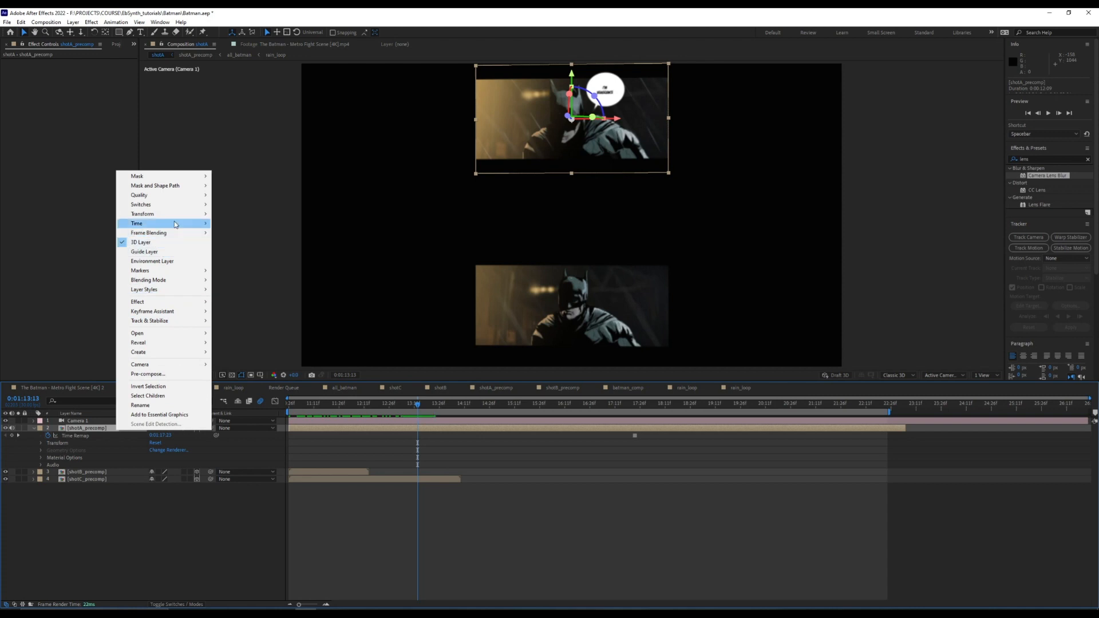
{"action": "mouse_move", "coordinate": [178, 224]}
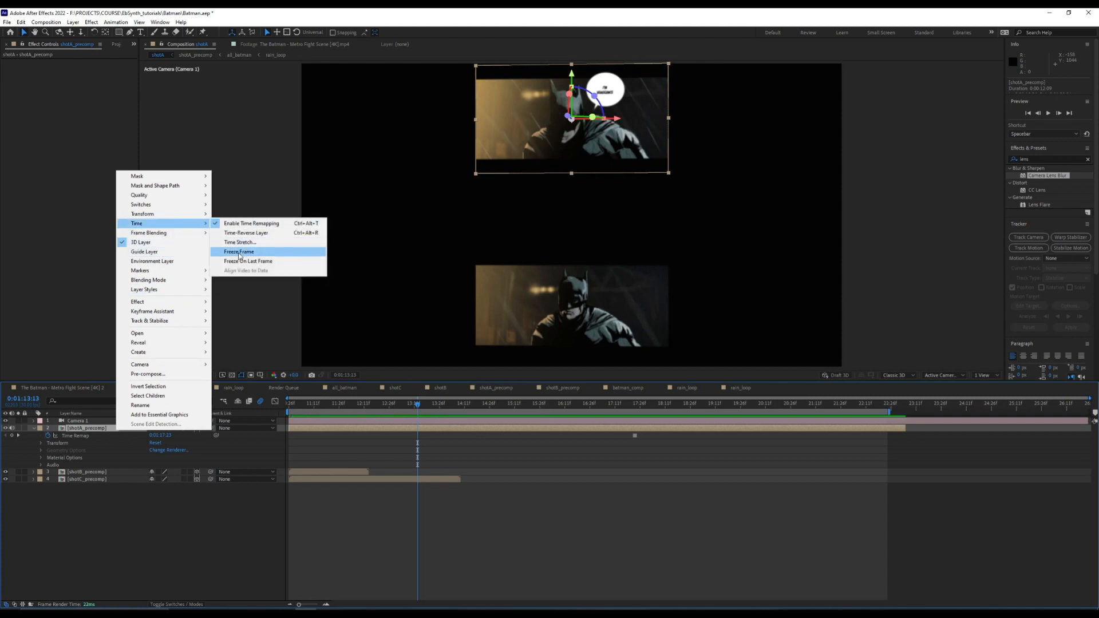
{"action": "left_click", "coordinate": [63, 555]}
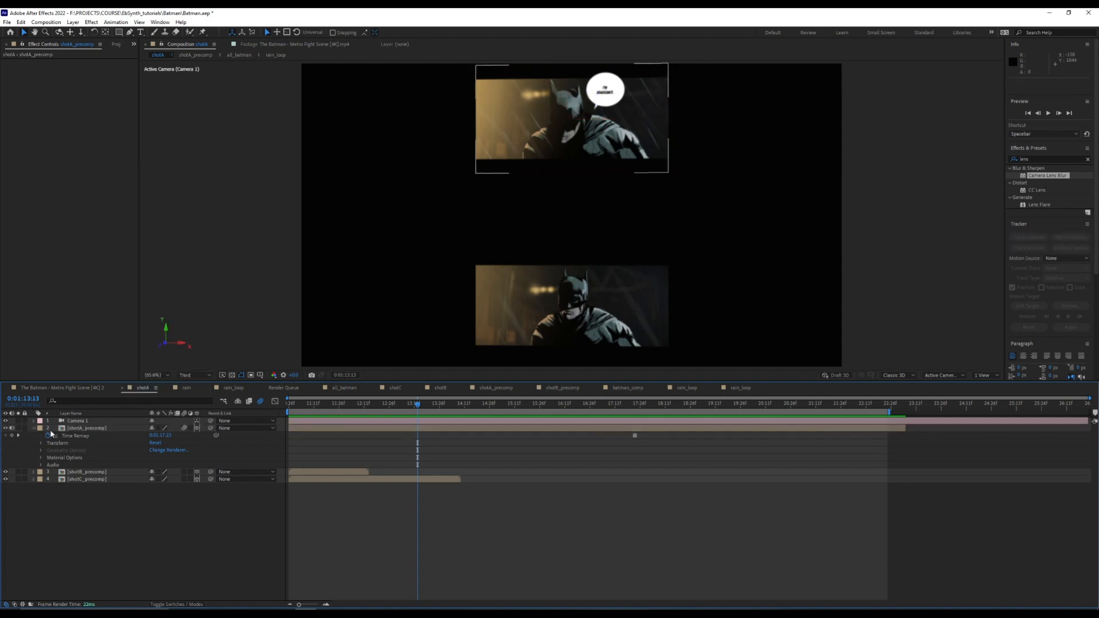
{"action": "left_click", "coordinate": [48, 436]}
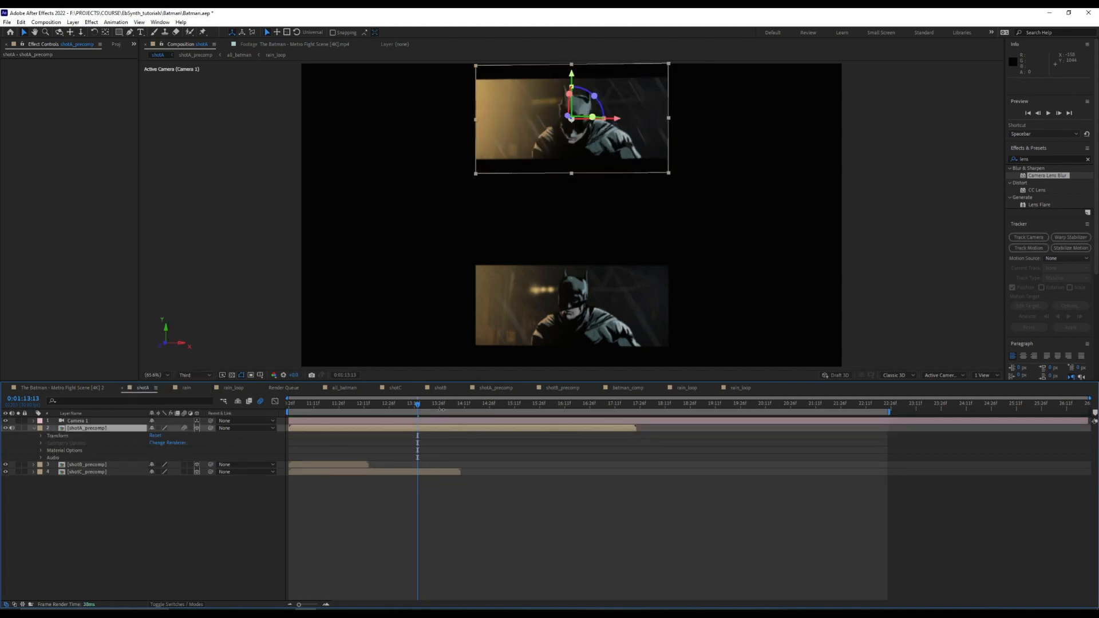
Preview the three-panel layout from the start of the composition and return to the first frame.
{"action": "key", "text": "Home"}
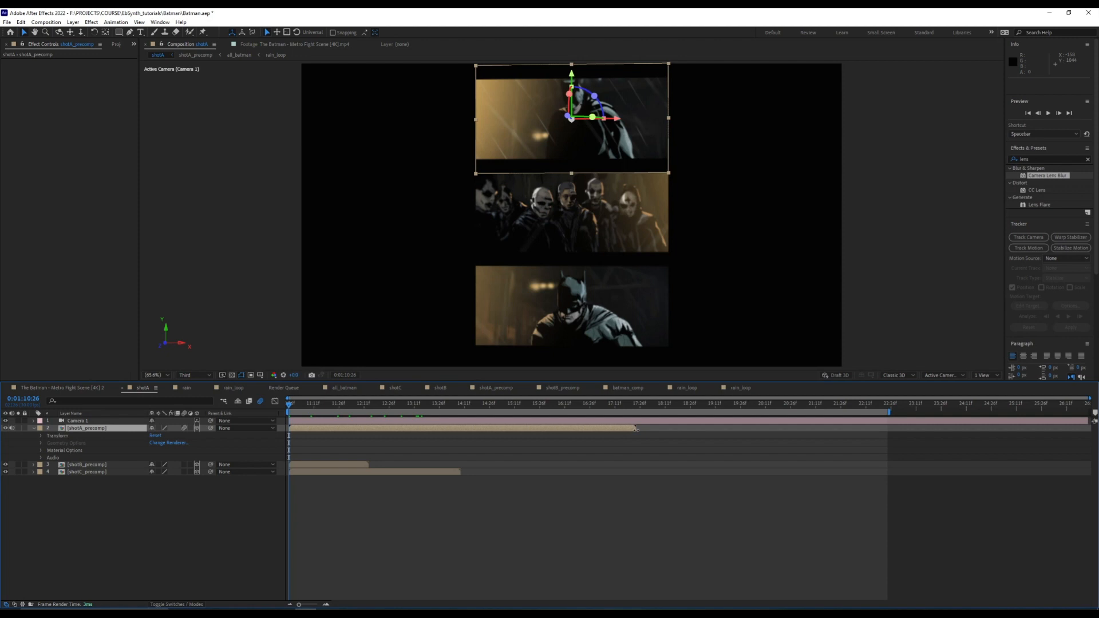
{"action": "key", "text": "space"}
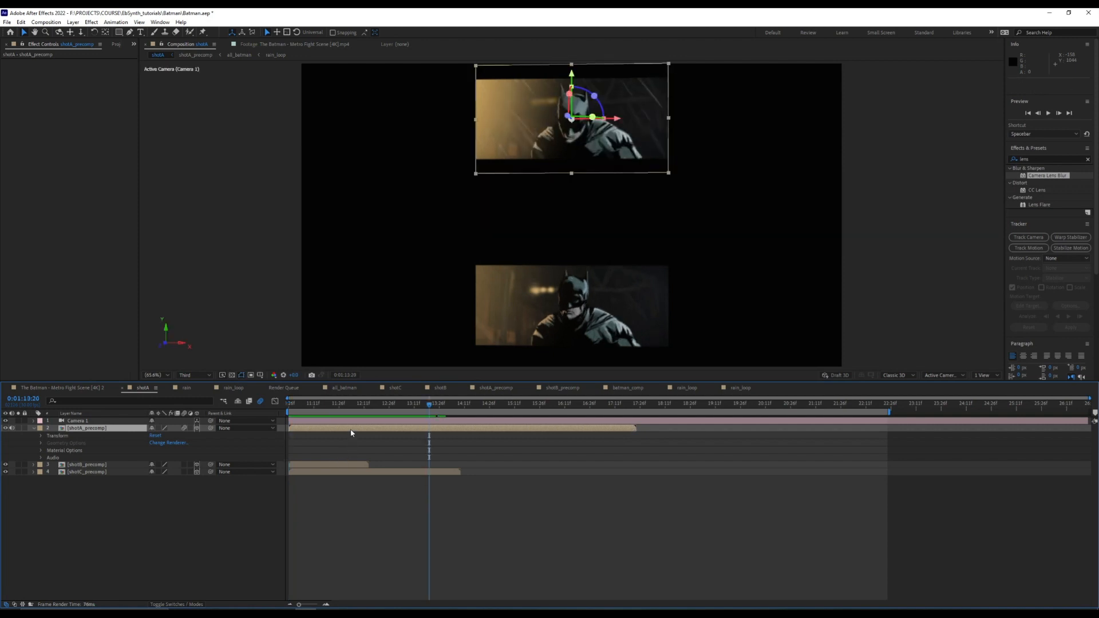
{"action": "key", "text": "space"}
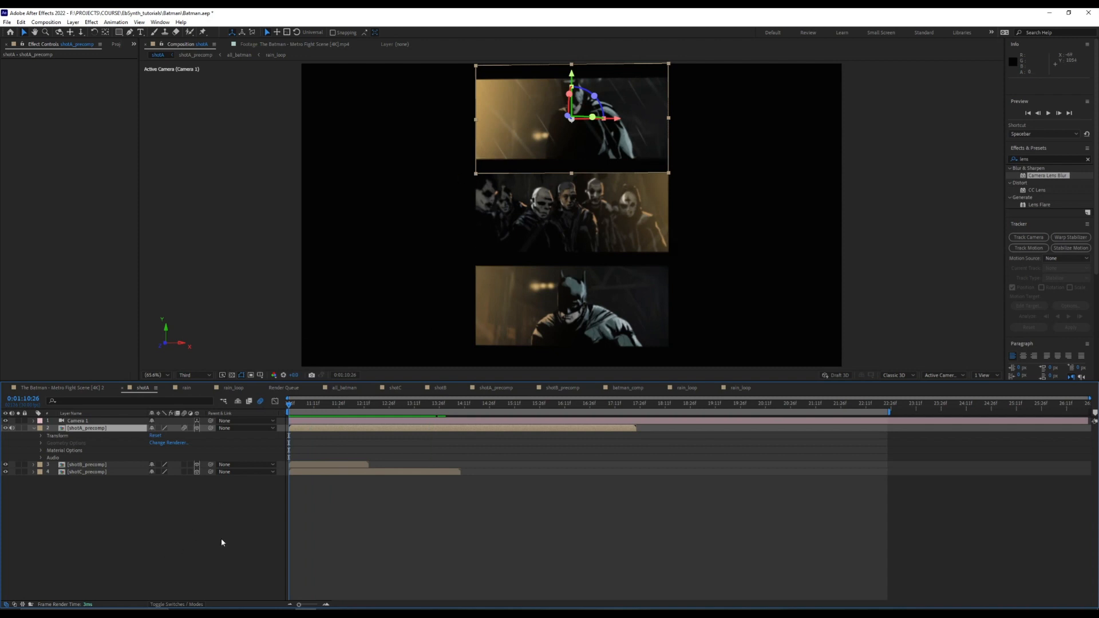
{"action": "left_click", "coordinate": [177, 545]}
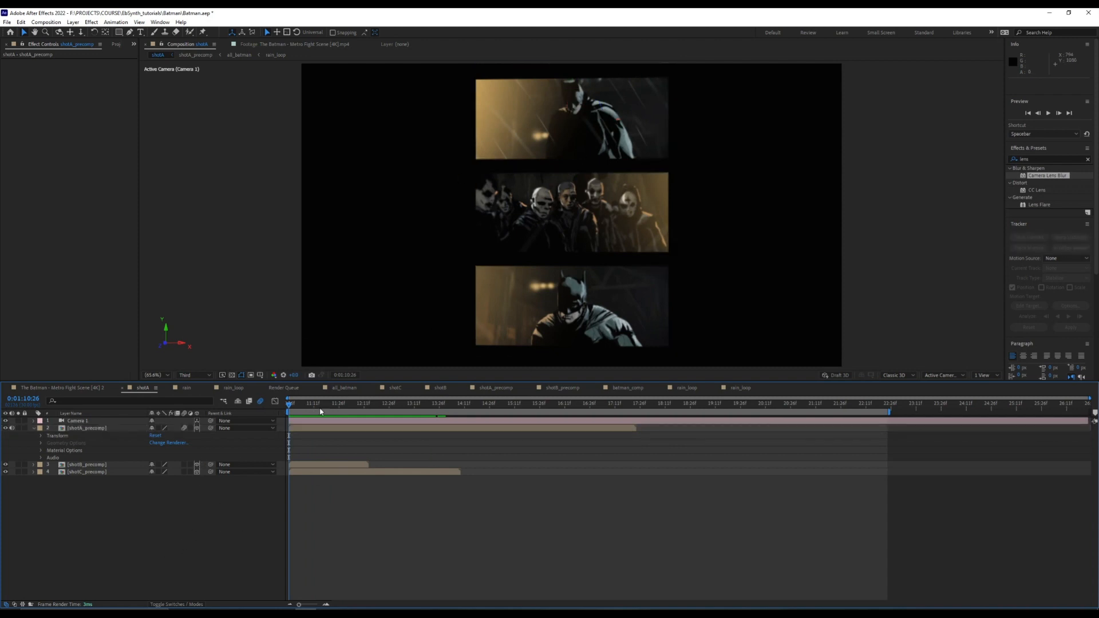
Sequence the precomps in time so shotB_precomp starts where shotA_precomp ends and shotC_precomp starts where shotB_precomp ends.
{"action": "left_click_drag", "start_coordinate": [302, 405], "coordinate": [635, 404]}
{"action": "left_click", "coordinate": [57, 436]}
{"action": "left_click", "coordinate": [33, 428]}
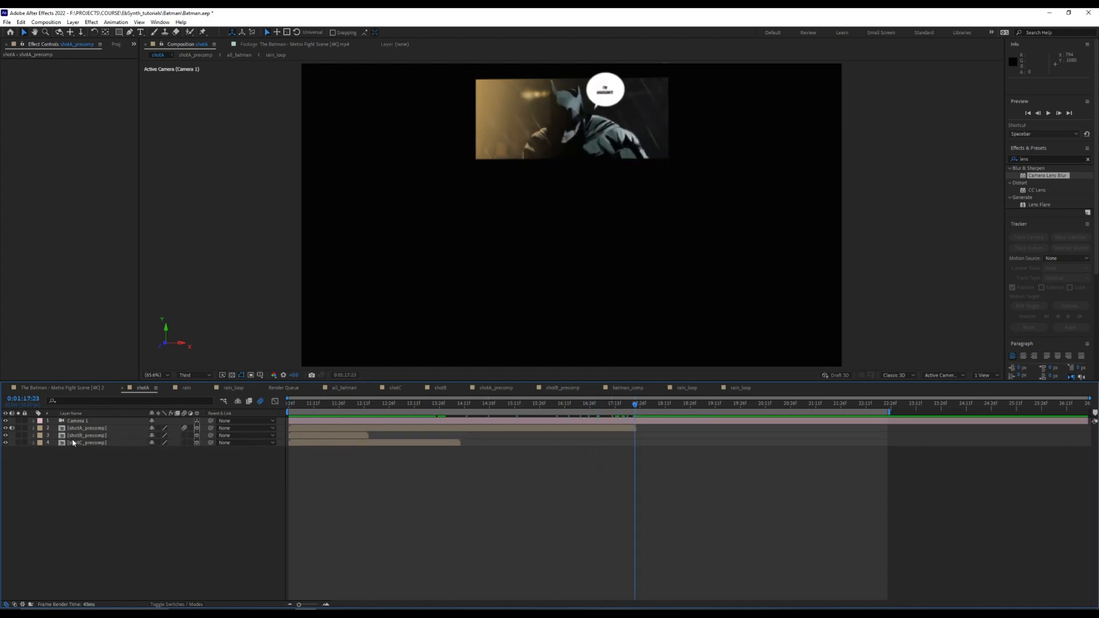
{"action": "left_click", "coordinate": [89, 437]}
{"action": "left_click_drag", "start_coordinate": [328, 441], "coordinate": [675, 442]}
{"action": "left_click_drag", "start_coordinate": [293, 444], "coordinate": [727, 458]}
{"action": "left_click_drag", "start_coordinate": [683, 405], "coordinate": [605, 426]}
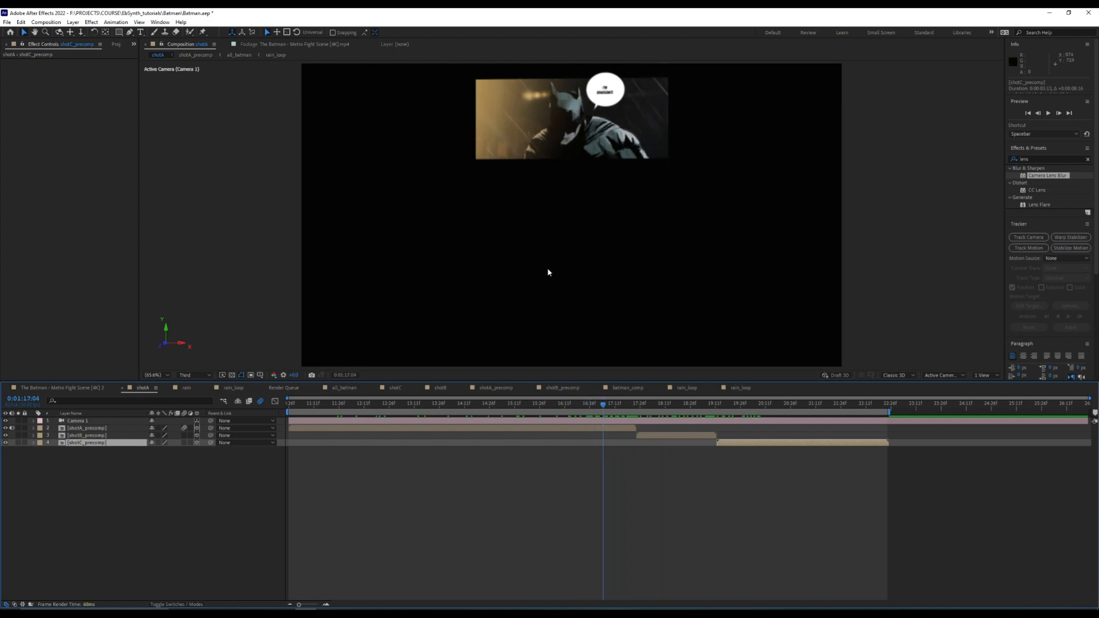
{"action": "mouse_move", "coordinate": [607, 405]}
{"action": "left_mouse_down"}
{"action": "mouse_move", "coordinate": [643, 405]}
{"action": "mouse_move", "coordinate": [619, 406]}
{"action": "left_mouse_up"}
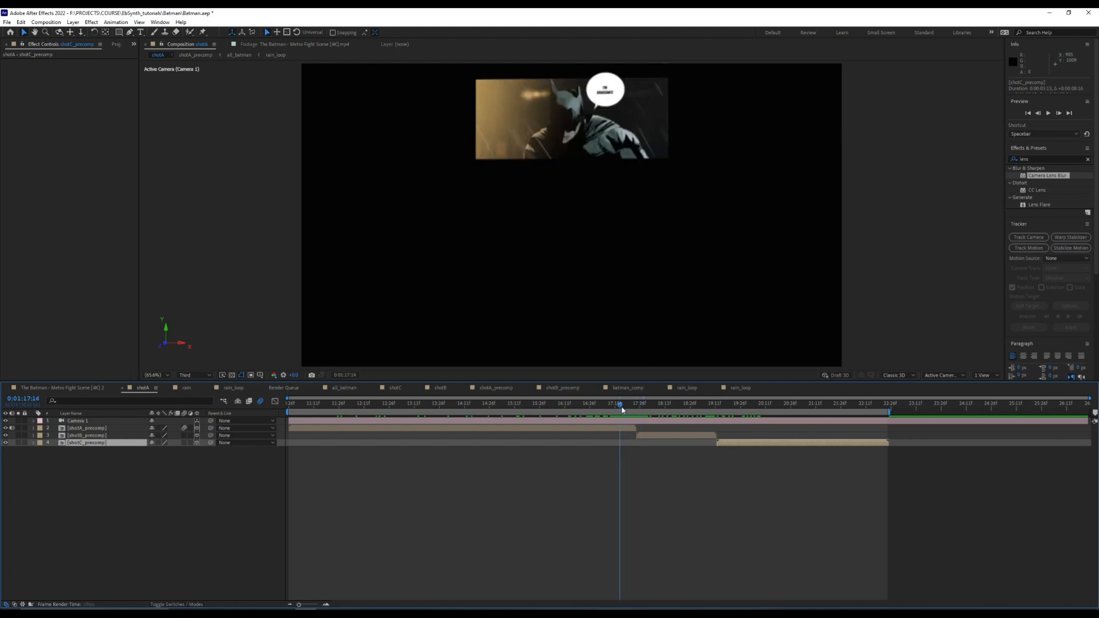
Duplicate the shotA_precomp layer and select the lower copy.
{"action": "left_click", "coordinate": [85, 428]}
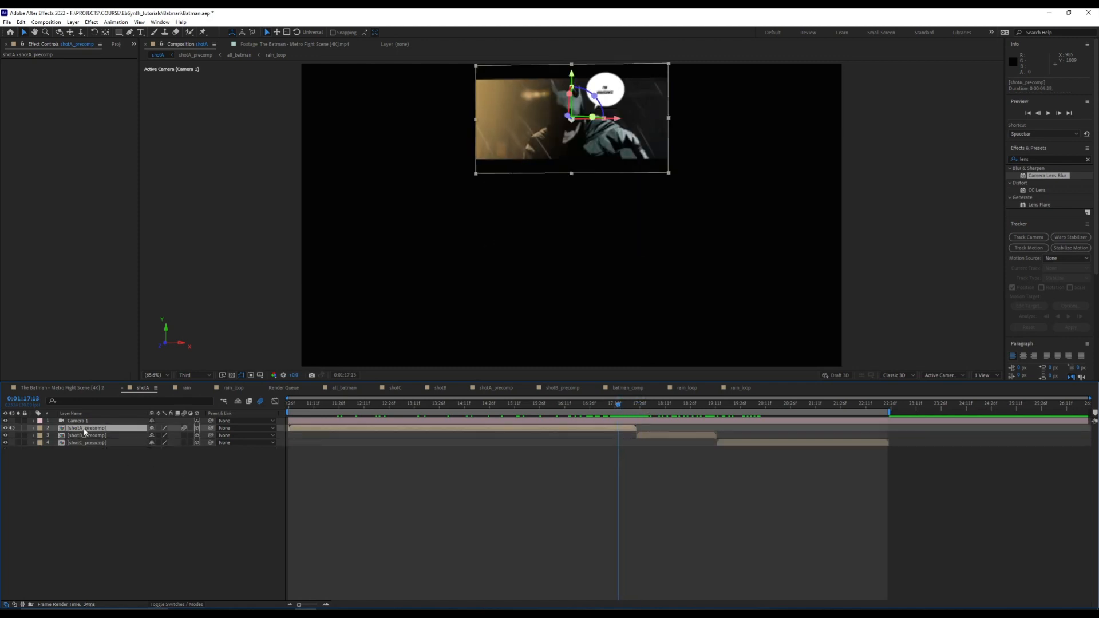
{"action": "key", "text": "ctrl+d"}
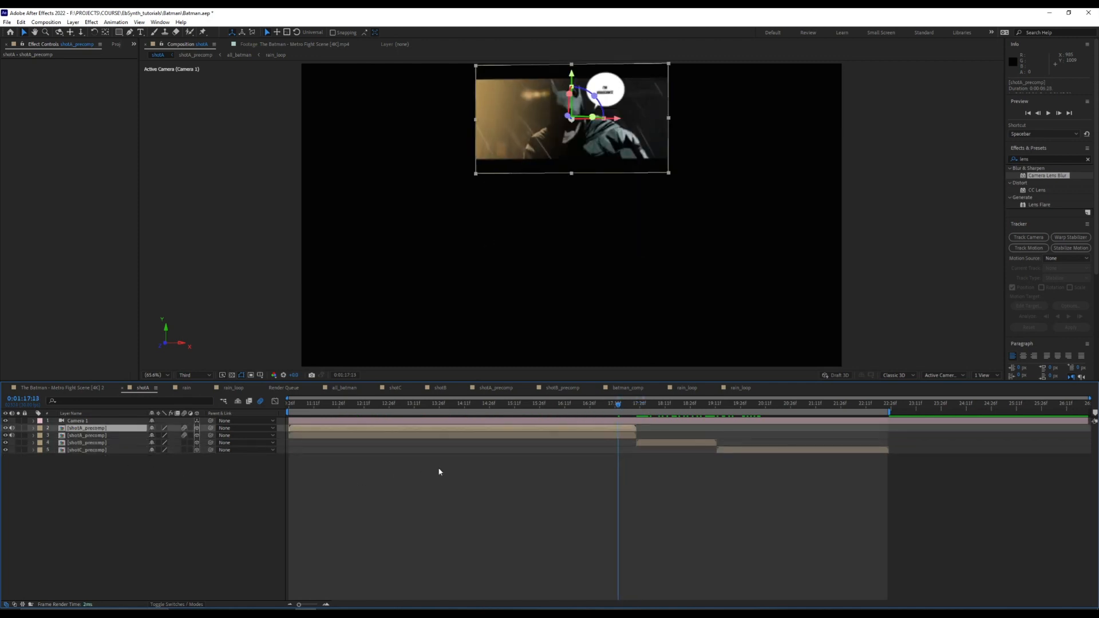
{"action": "left_click", "coordinate": [477, 438]}
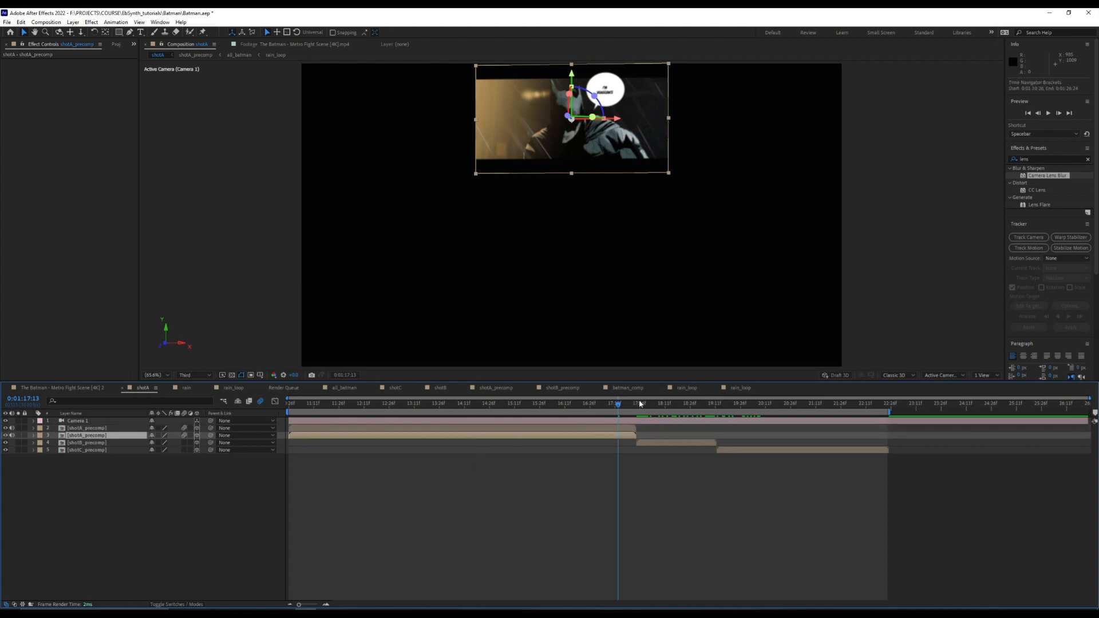
Apply Freeze Frame to the lower shotA_precomp copy at its last frame, 0:01:17:23.
{"action": "left_click_drag", "start_coordinate": [636, 405], "coordinate": [636, 406]}
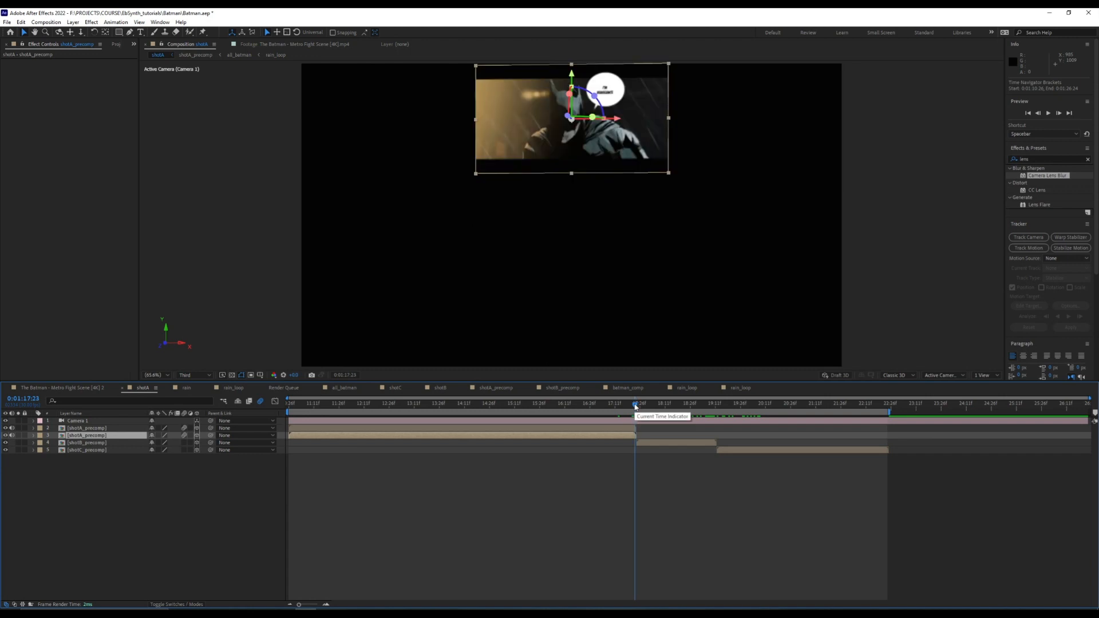
{"action": "left_click_drag", "start_coordinate": [636, 406], "coordinate": [636, 406]}
{"action": "left_click", "coordinate": [193, 545]}
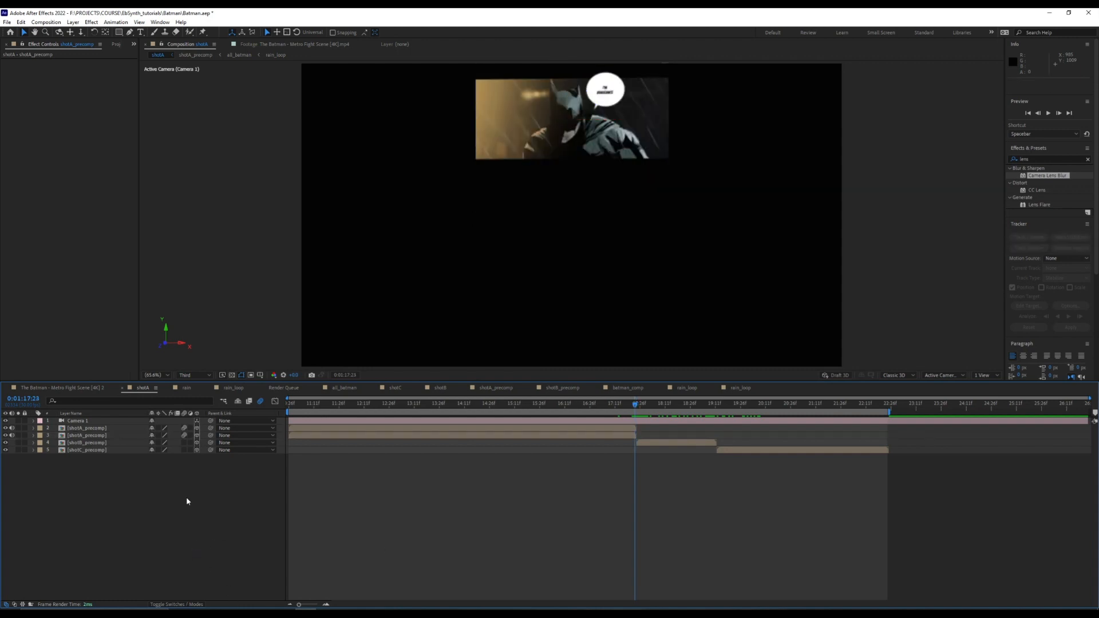
{"action": "right_click", "coordinate": [87, 437]}
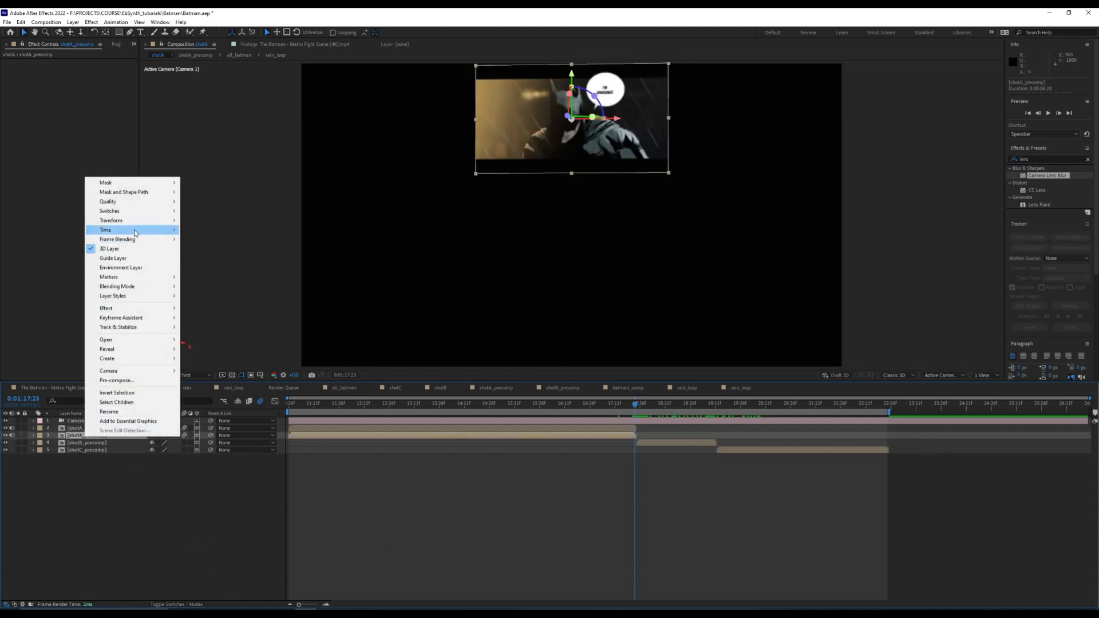
{"action": "mouse_move", "coordinate": [138, 232]}
{"action": "left_click", "coordinate": [202, 259]}
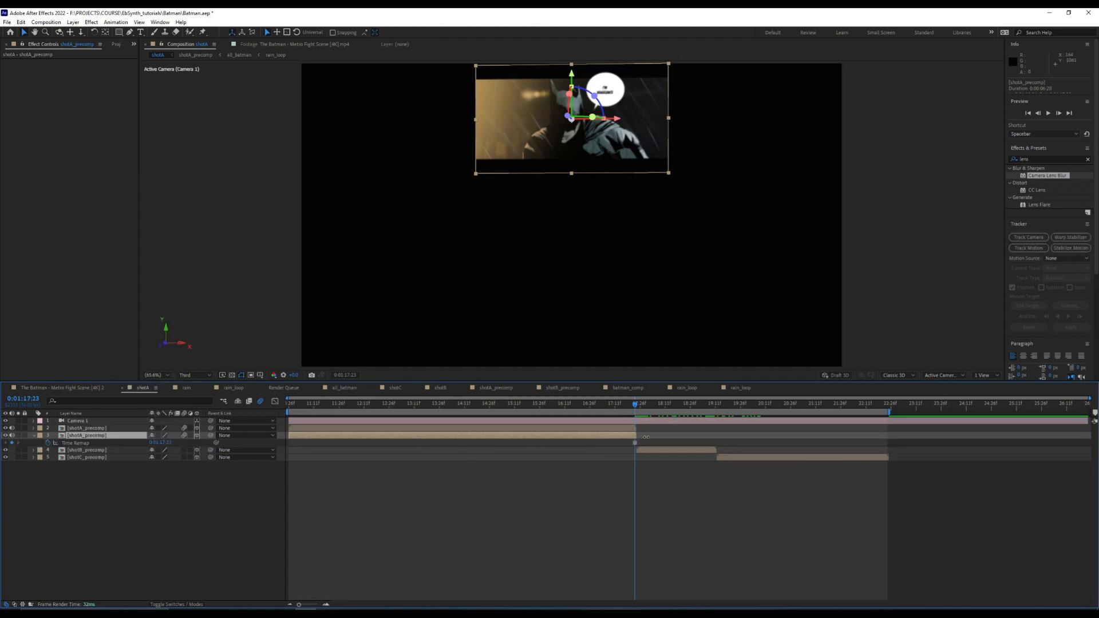
Retime the frozen shotA_precomp copy to run from the end of the playing shotA_precomp to the end of shotC_precomp, and collapse its properties.
{"action": "left_click_drag", "start_coordinate": [635, 436], "coordinate": [888, 436]}
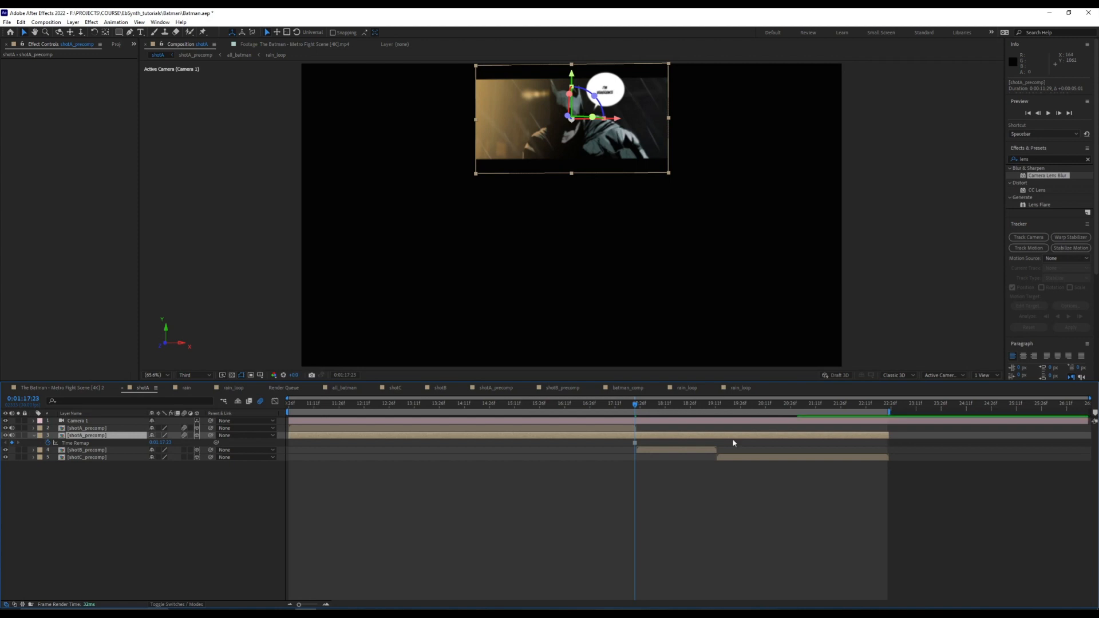
{"action": "left_click_drag", "start_coordinate": [289, 437], "coordinate": [633, 436]}
{"action": "left_click", "coordinate": [696, 403]}
{"action": "left_click", "coordinate": [647, 404]}
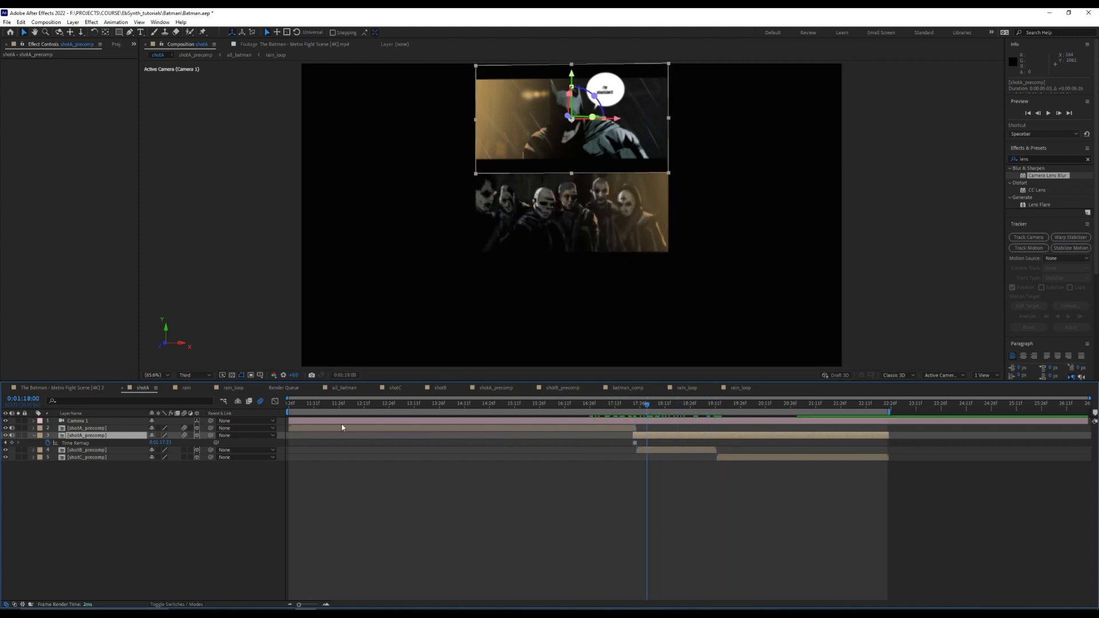
{"action": "left_click", "coordinate": [34, 436]}
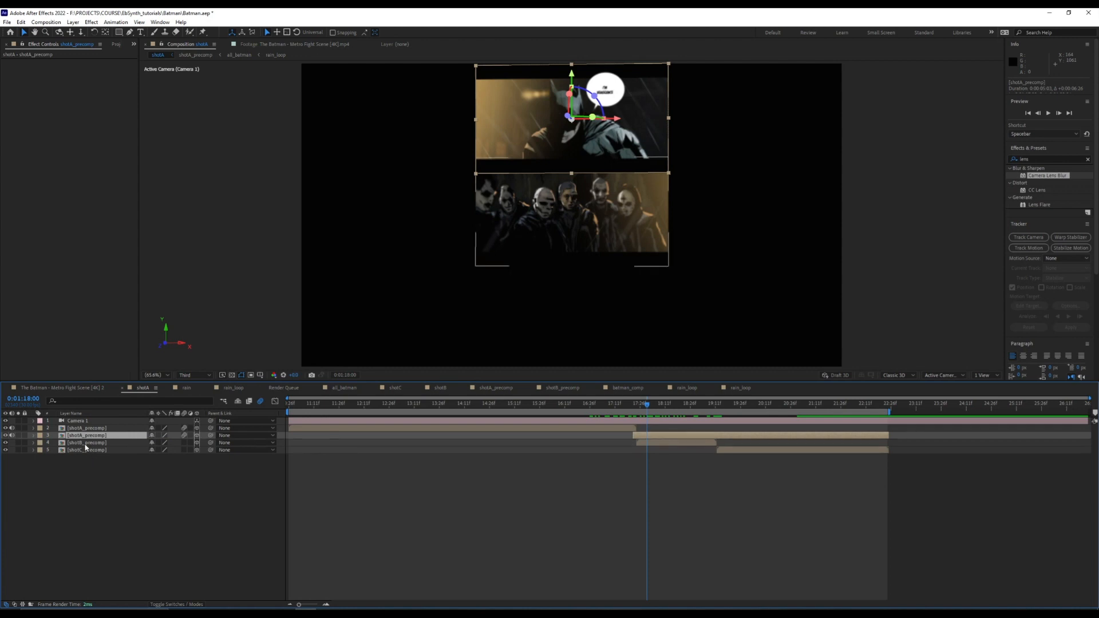
Duplicate the shotB_precomp layer and place the current time on its first frame, 0:01:17:24.
{"action": "left_click", "coordinate": [85, 443]}
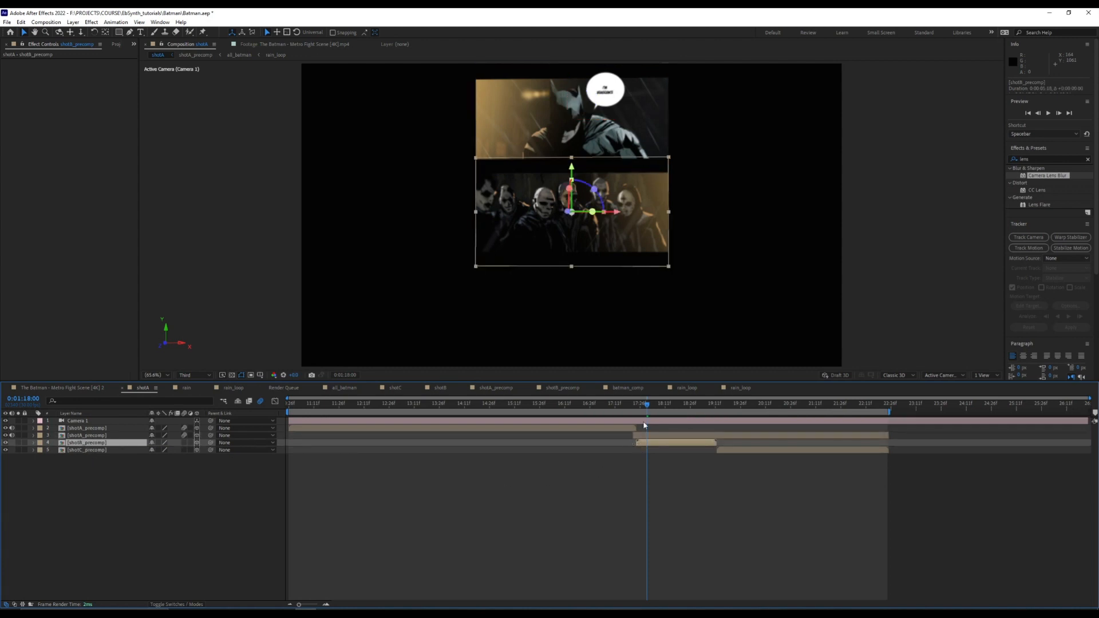
{"action": "left_click_drag", "start_coordinate": [644, 404], "coordinate": [619, 411]}
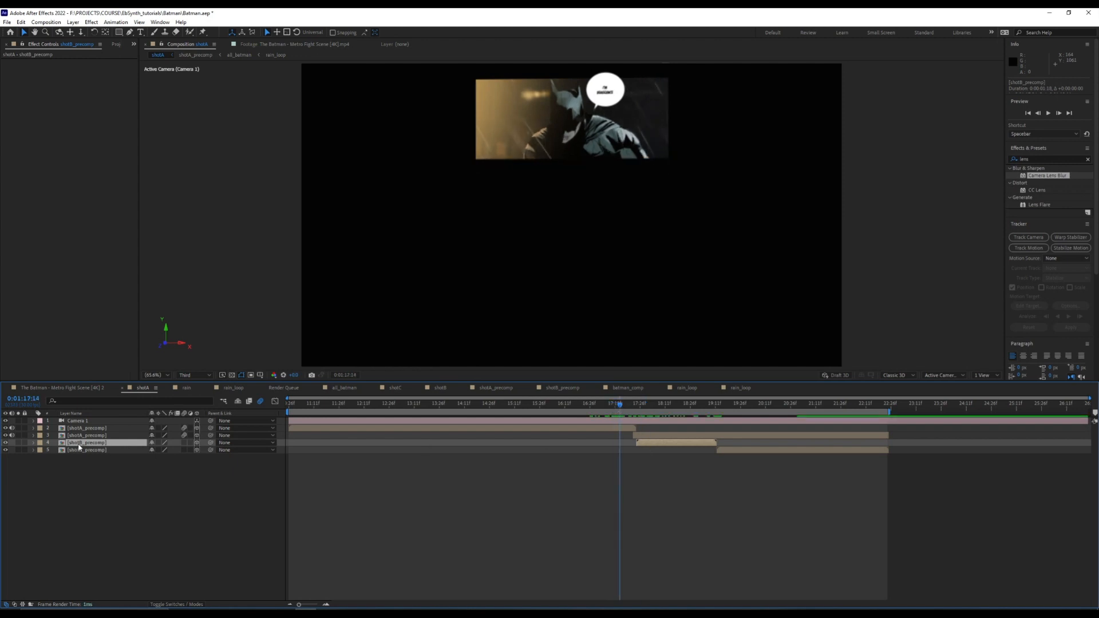
{"action": "key", "text": "ctrl+d"}
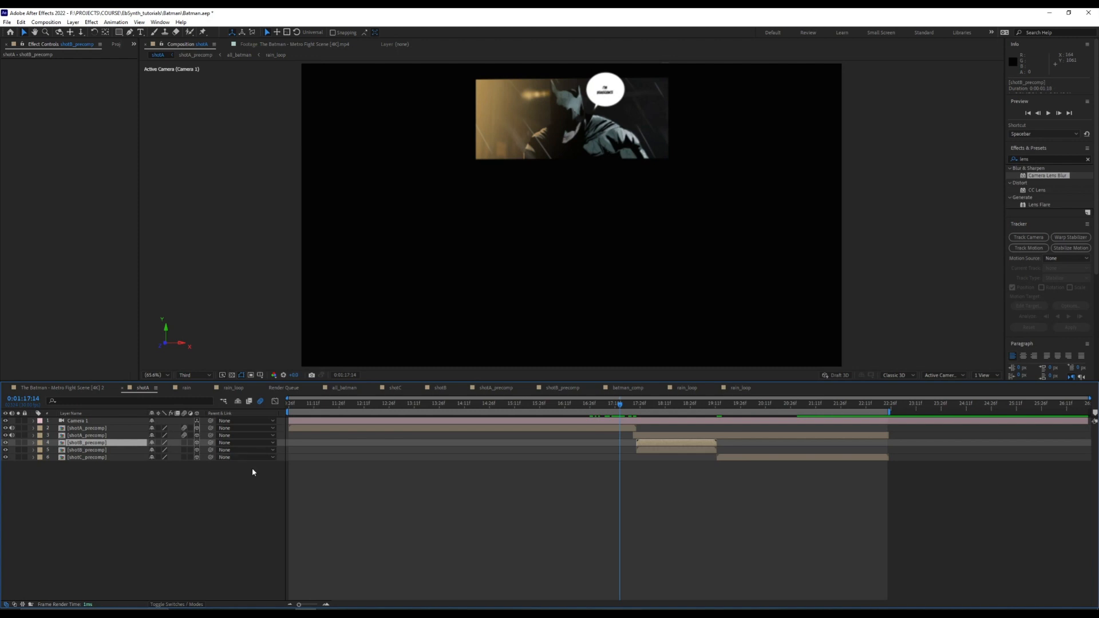
{"action": "left_click", "coordinate": [639, 405]}
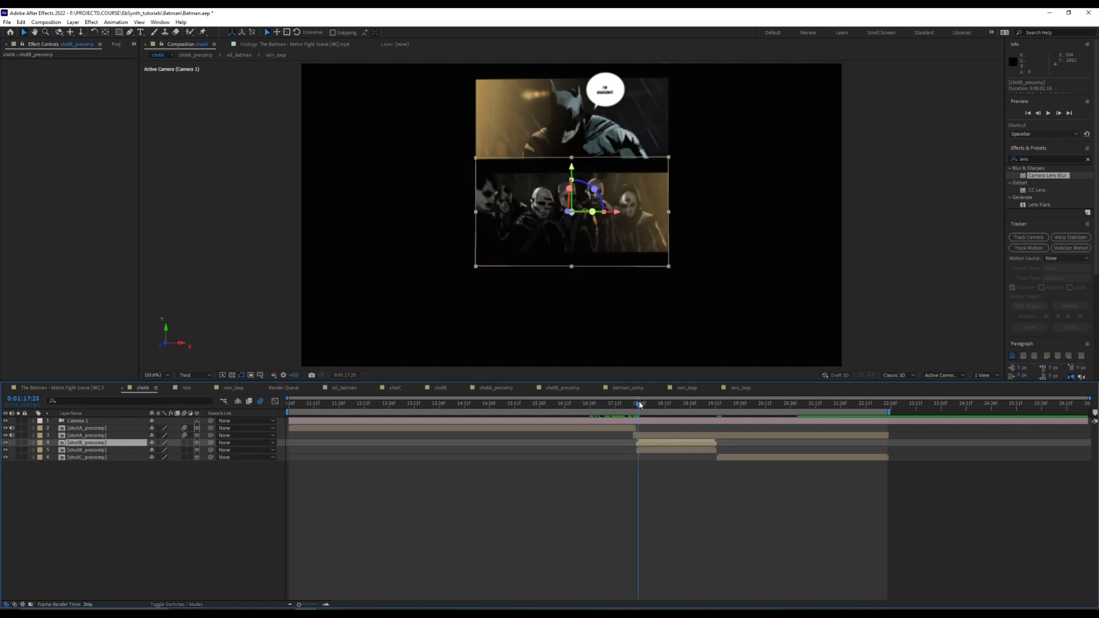
{"action": "left_click_drag", "start_coordinate": [639, 405], "coordinate": [637, 405]}
Freeze the upper shotB_precomp copy on the current frame and make it span from the start of the sequence to the playing shotB_precomp.
{"action": "right_click", "coordinate": [116, 445]}
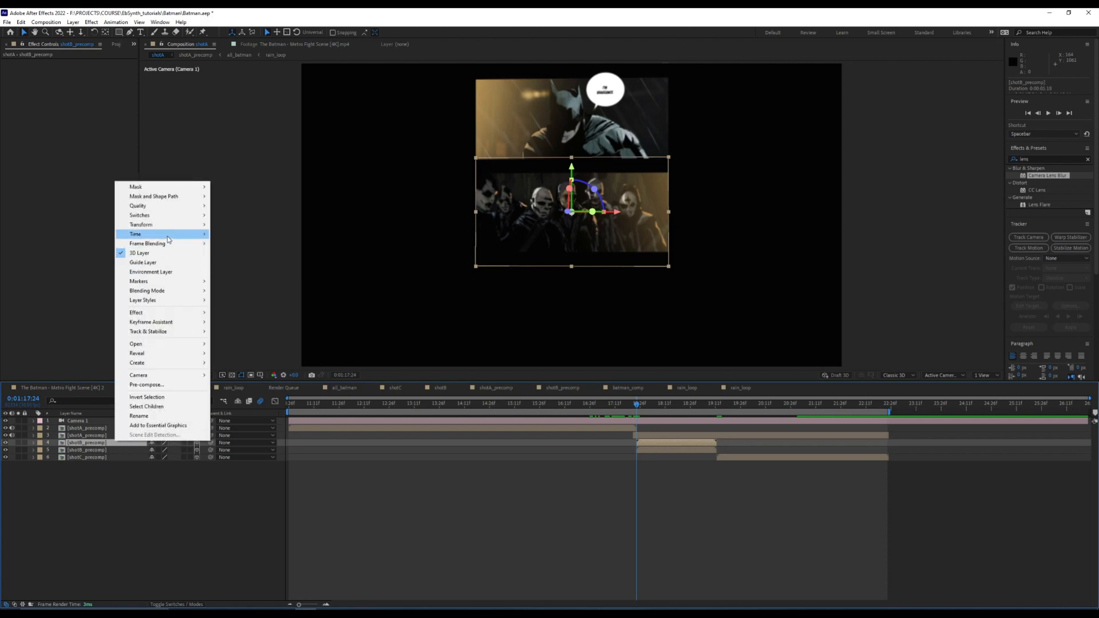
{"action": "mouse_move", "coordinate": [194, 234]}
{"action": "left_click", "coordinate": [251, 263]}
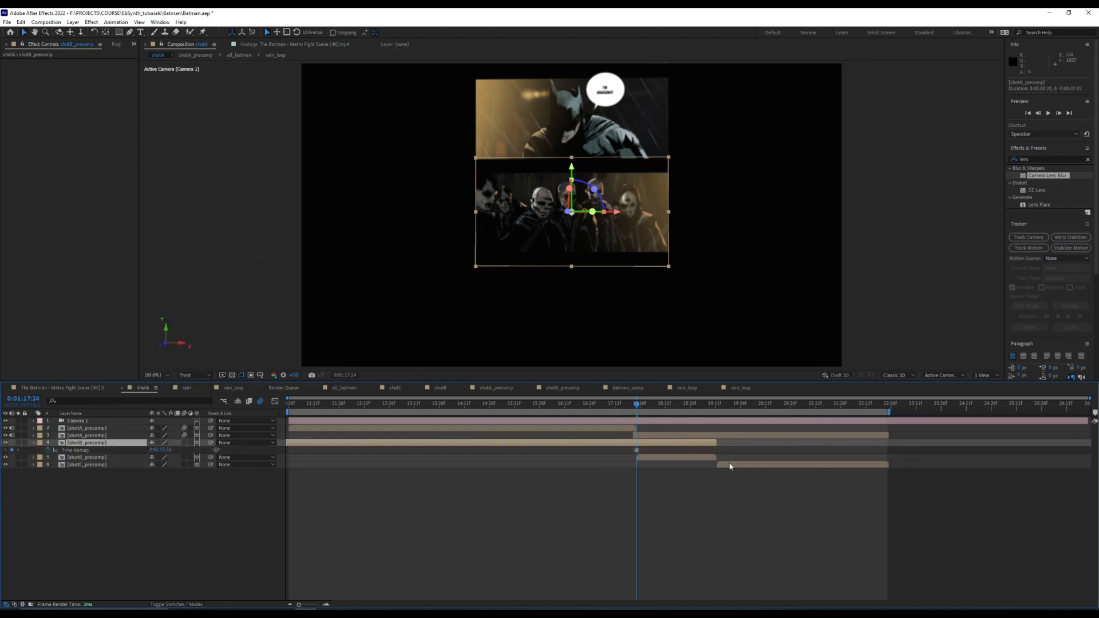
{"action": "left_click_drag", "start_coordinate": [692, 443], "coordinate": [708, 410]}
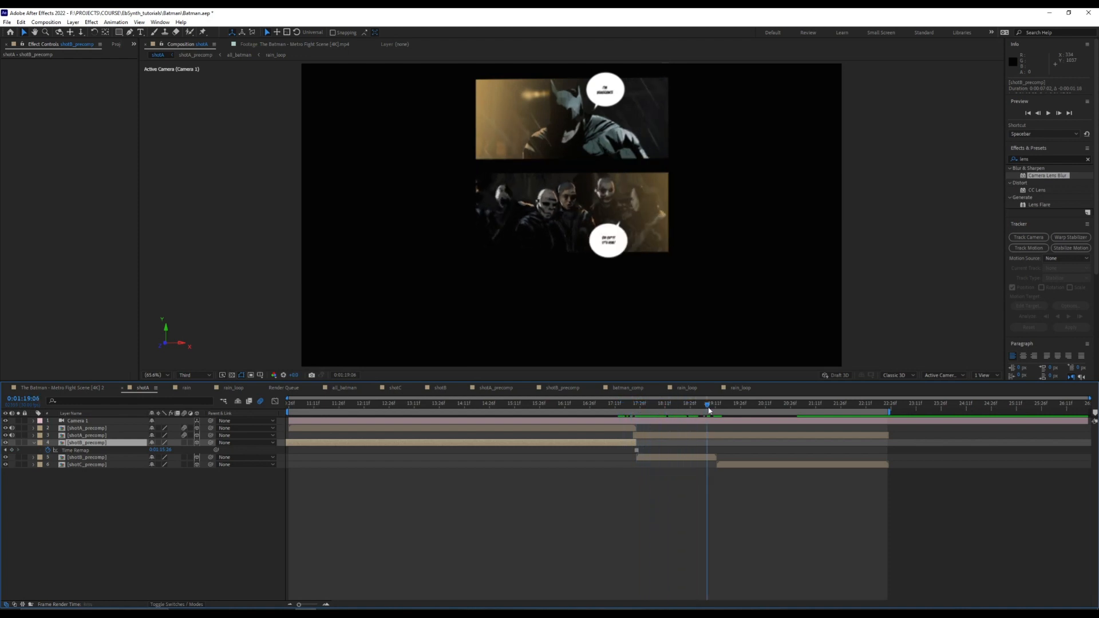
Duplicate the playing shotB_precomp, select the lower copy and place the current time on its last frame, 0:01:19:11.
{"action": "left_click", "coordinate": [94, 457]}
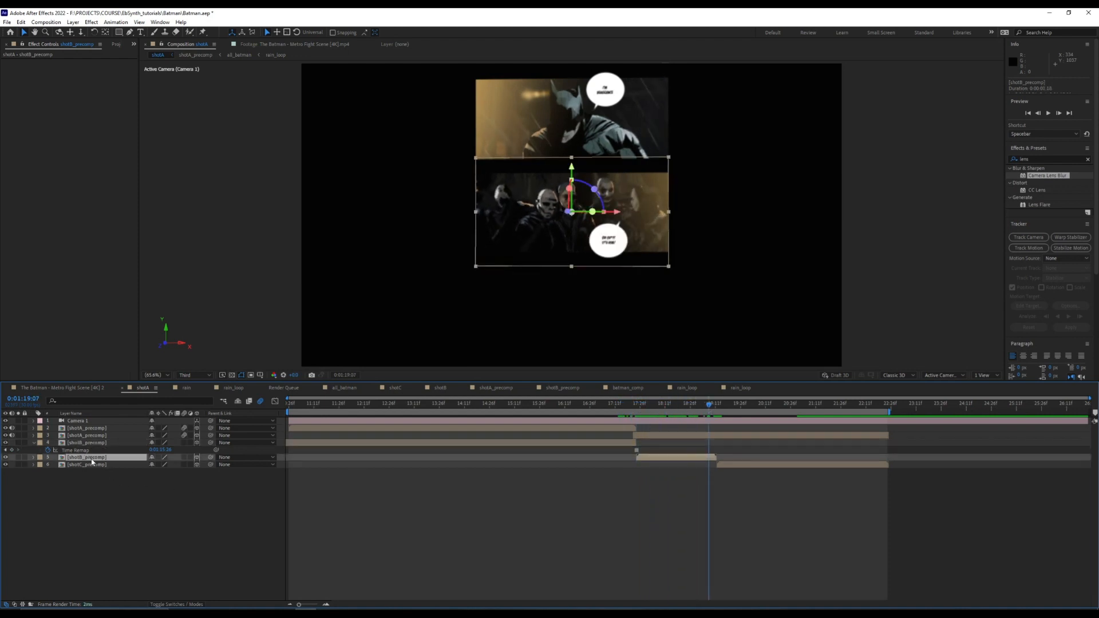
{"action": "key", "text": "ctrl+d"}
{"action": "left_click", "coordinate": [91, 465]}
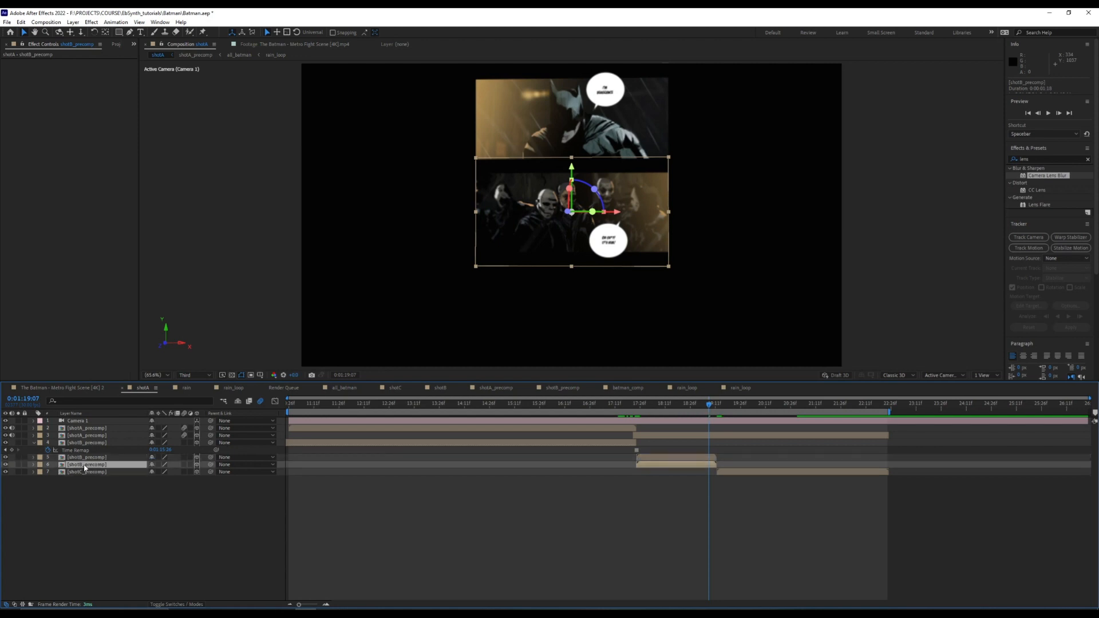
{"action": "left_click_drag", "start_coordinate": [710, 407], "coordinate": [718, 408]}
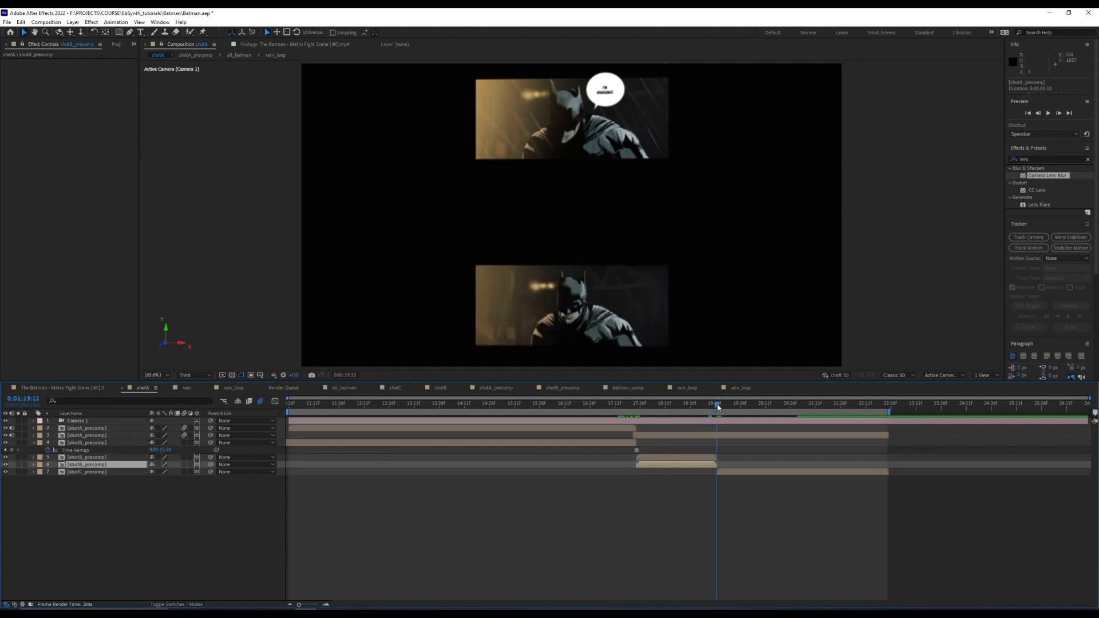
{"action": "key", "text": "Page_Up"}
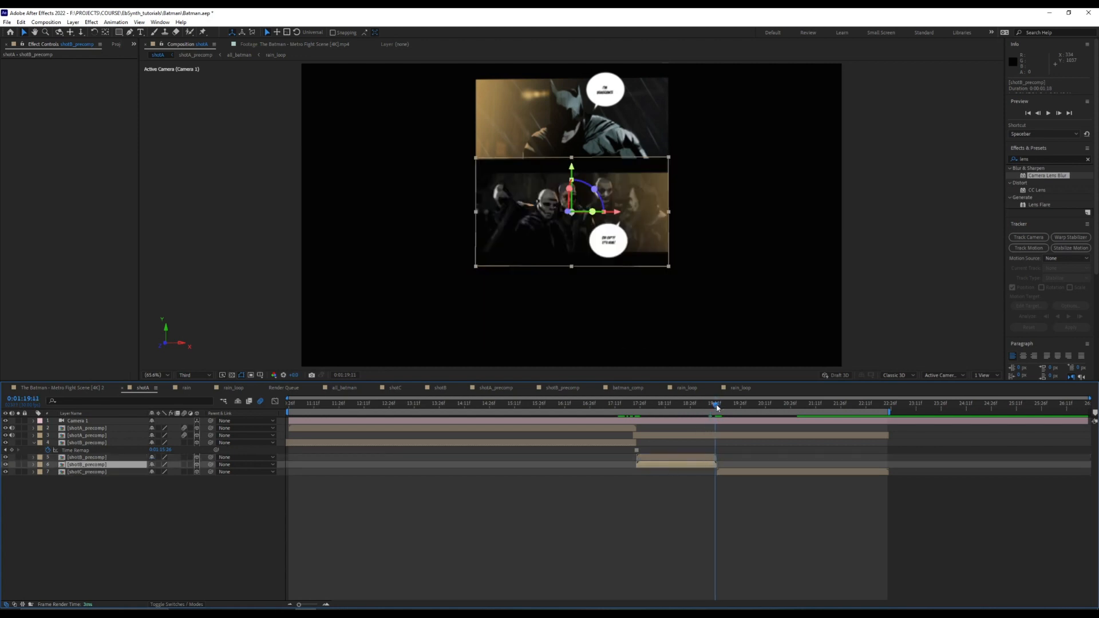
{"action": "key", "text": "Page_Down"}
{"action": "key", "text": "Page_Up"}
Freeze the lowest shotB_precomp copy on the current frame and make it span from the playing copy's end to the end of shotC_precomp.
{"action": "right_click", "coordinate": [92, 467]}
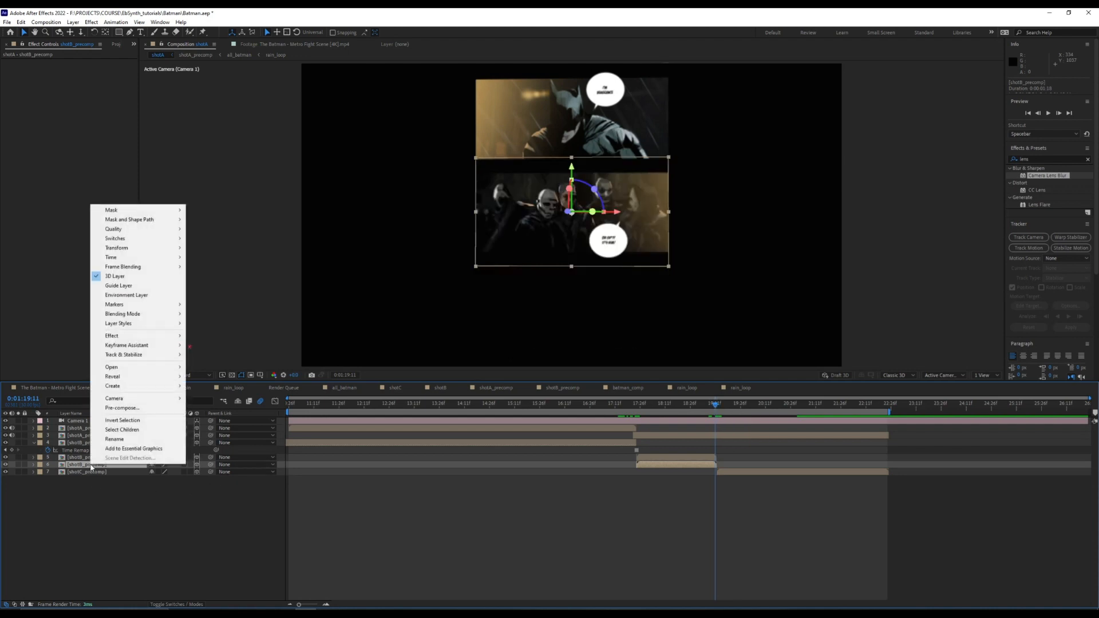
{"action": "mouse_move", "coordinate": [152, 257]}
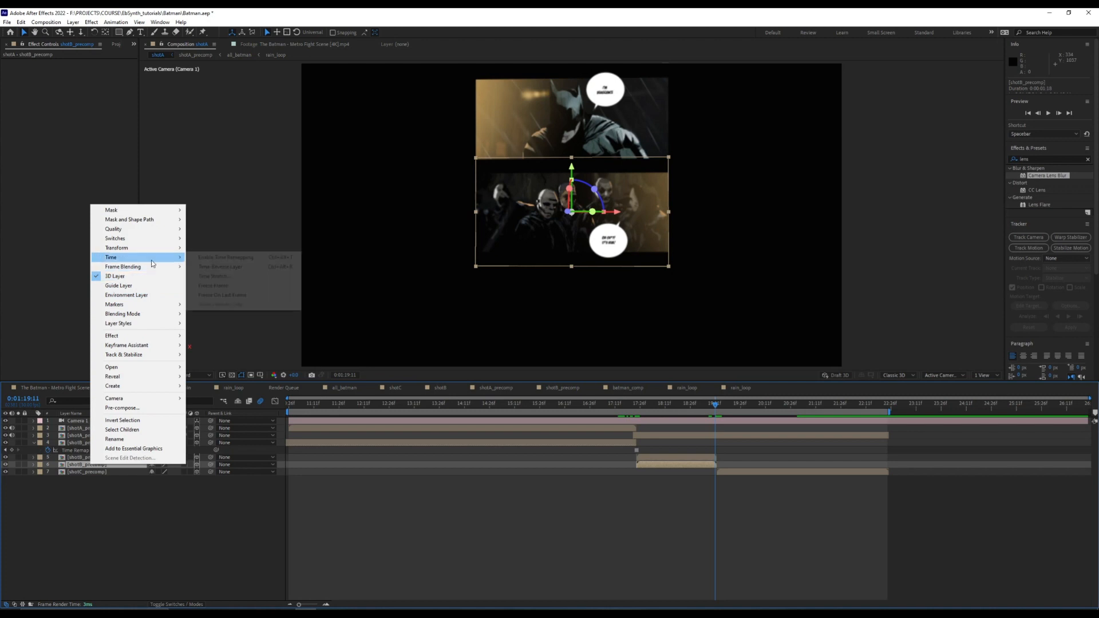
{"action": "left_click", "coordinate": [229, 285]}
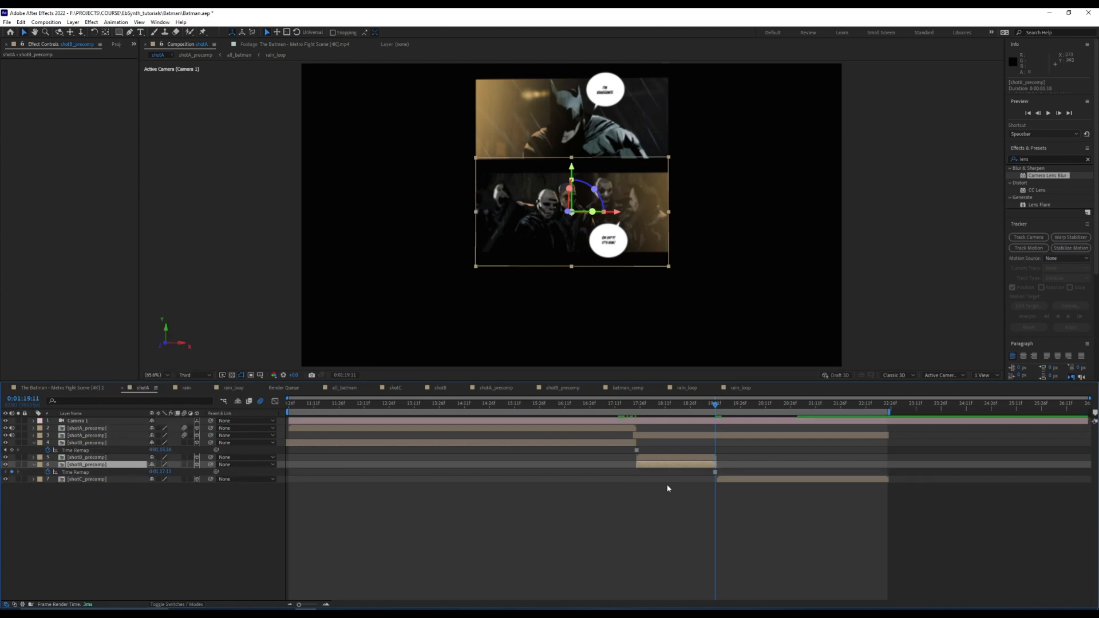
{"action": "left_click_drag", "start_coordinate": [716, 465], "coordinate": [999, 478]}
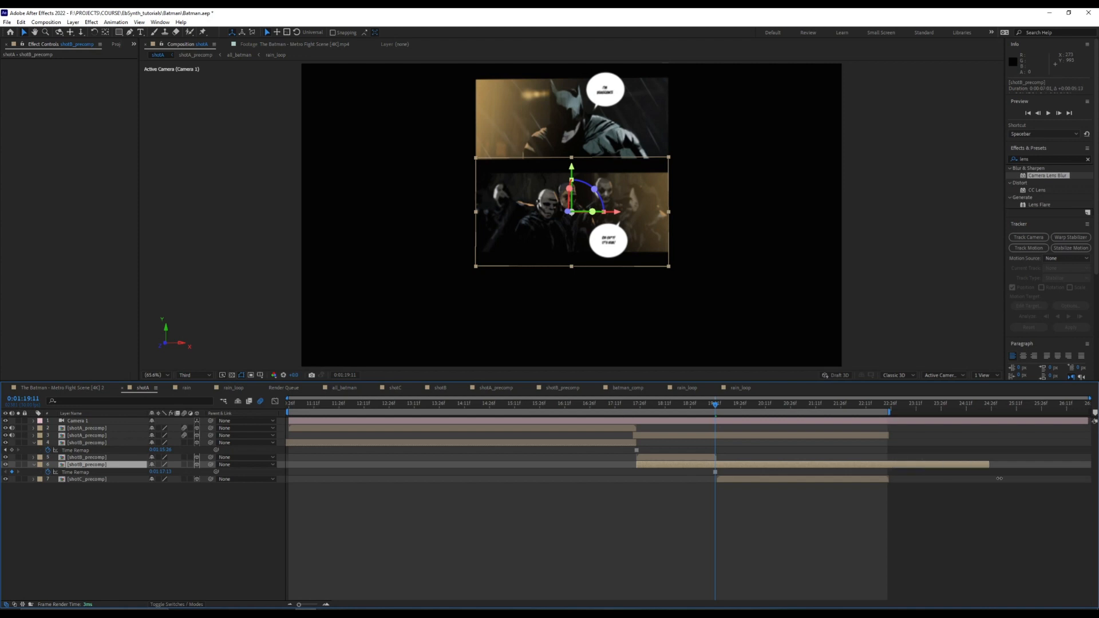
{"action": "left_click_drag", "start_coordinate": [553, 396], "coordinate": [717, 373]}
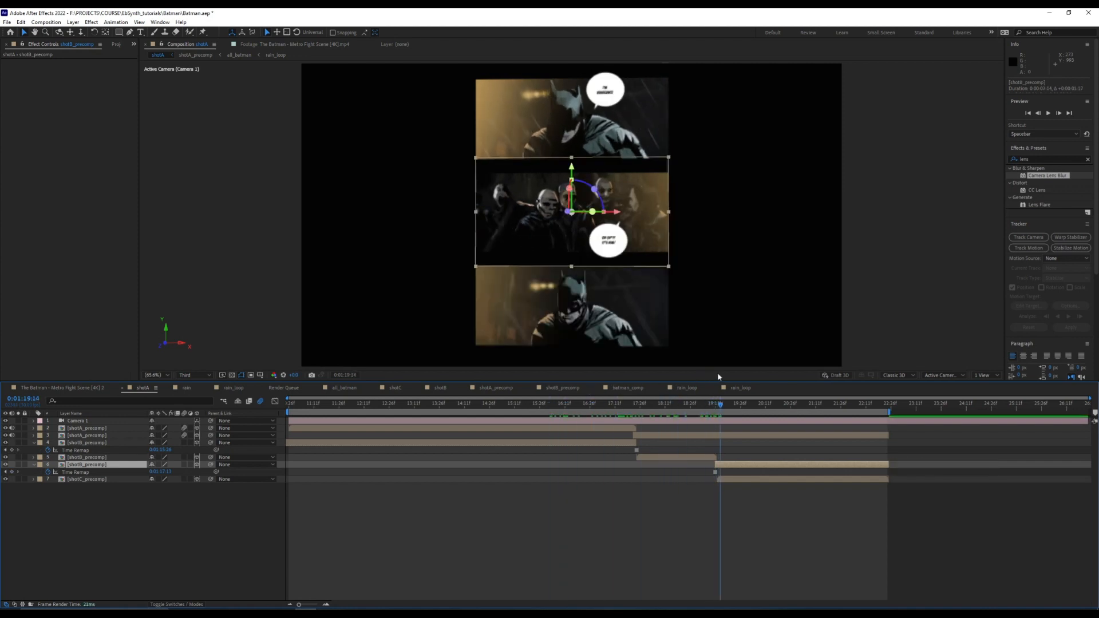
Duplicate the shotC_precomp layer and place the current time on its first frame, 0:01:19:12.
{"action": "left_click", "coordinate": [91, 481]}
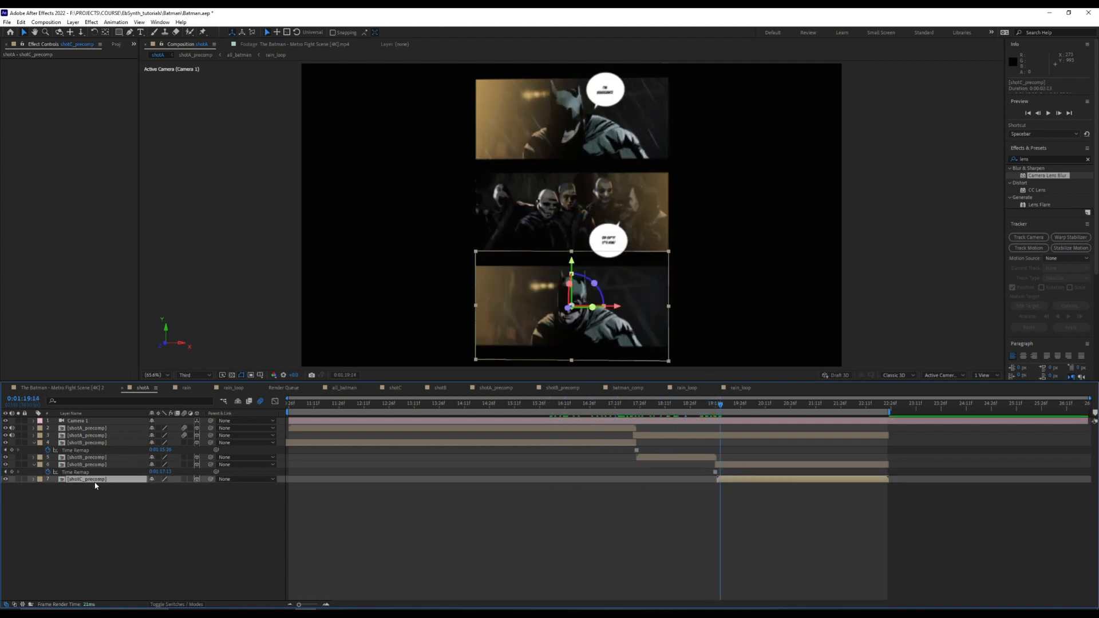
{"action": "key", "text": "ctrl+d"}
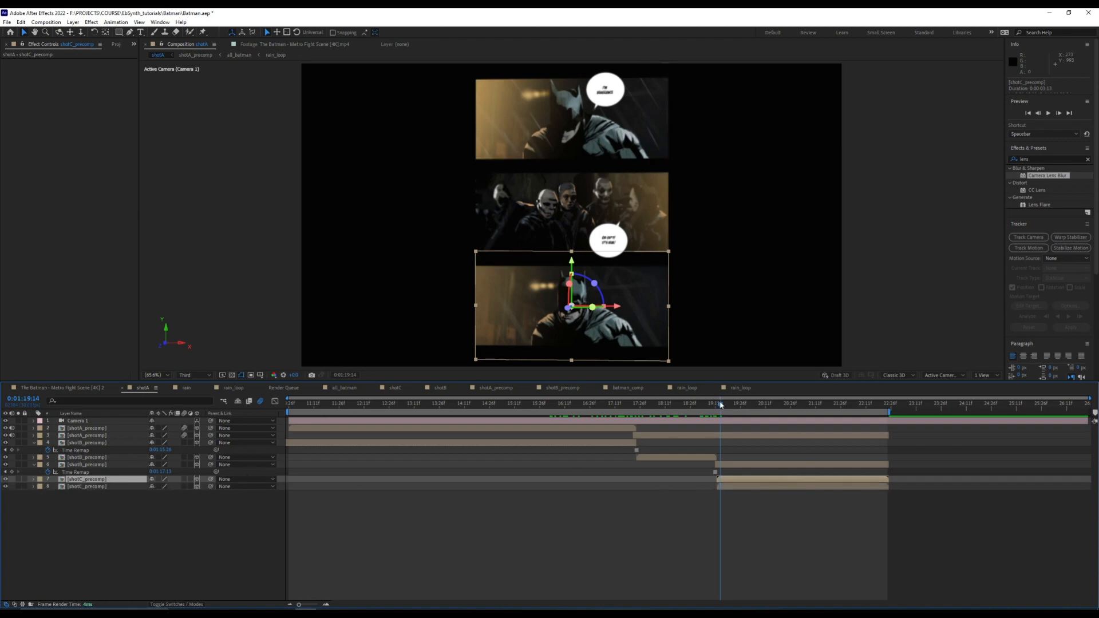
{"action": "left_click_drag", "start_coordinate": [720, 405], "coordinate": [718, 406]}
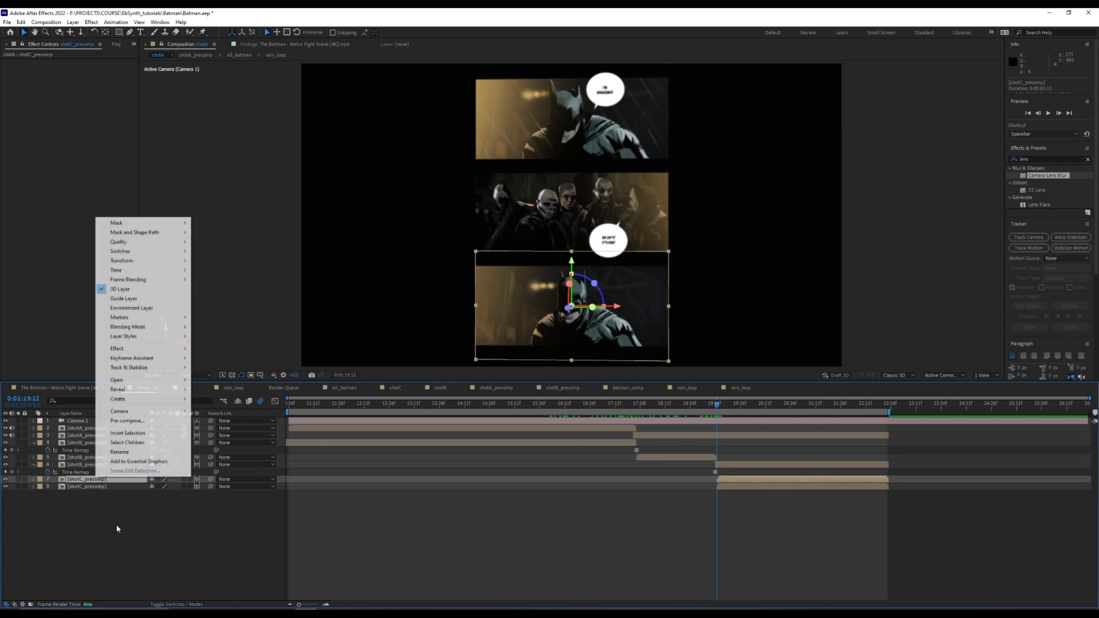
Freeze the upper shotC_precomp copy on the current frame and make it span from the start of the sequence to the playing shotC_precomp.
{"action": "right_click", "coordinate": [96, 478]}
{"action": "mouse_move", "coordinate": [178, 270]}
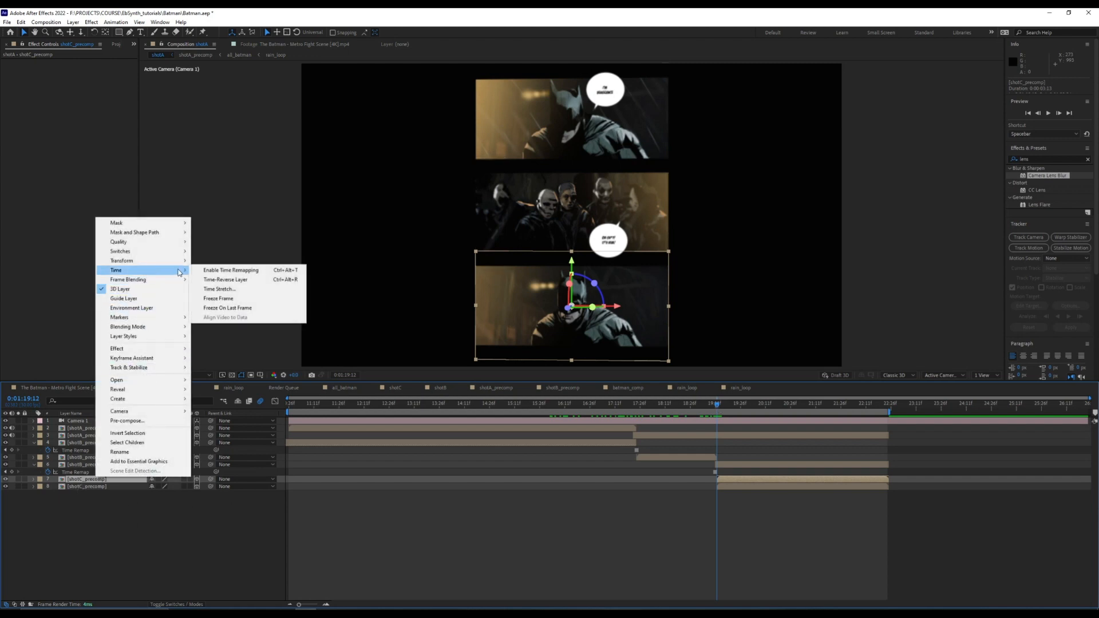
{"action": "left_click", "coordinate": [228, 299]}
{"action": "left_click_drag", "start_coordinate": [717, 479], "coordinate": [288, 479]}
{"action": "left_click_drag", "start_coordinate": [888, 480], "coordinate": [718, 479]}
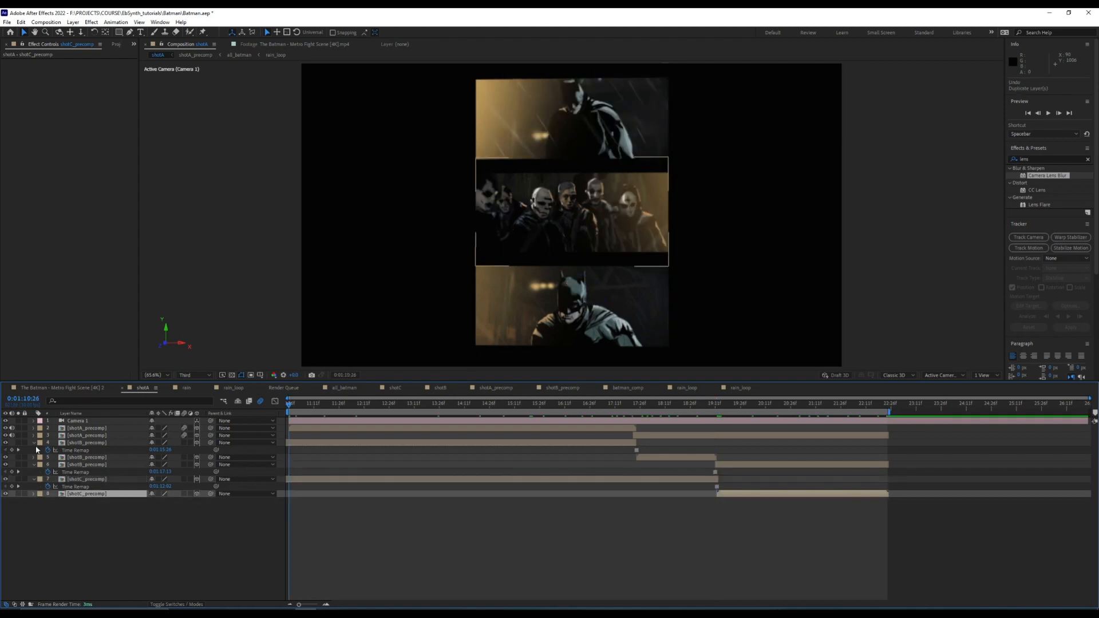
Collapse the frozen layers' time remap properties, preview the three-panel sequence and return to the first frame.
{"action": "left_click", "coordinate": [33, 443]}
{"action": "left_click", "coordinate": [34, 457]}
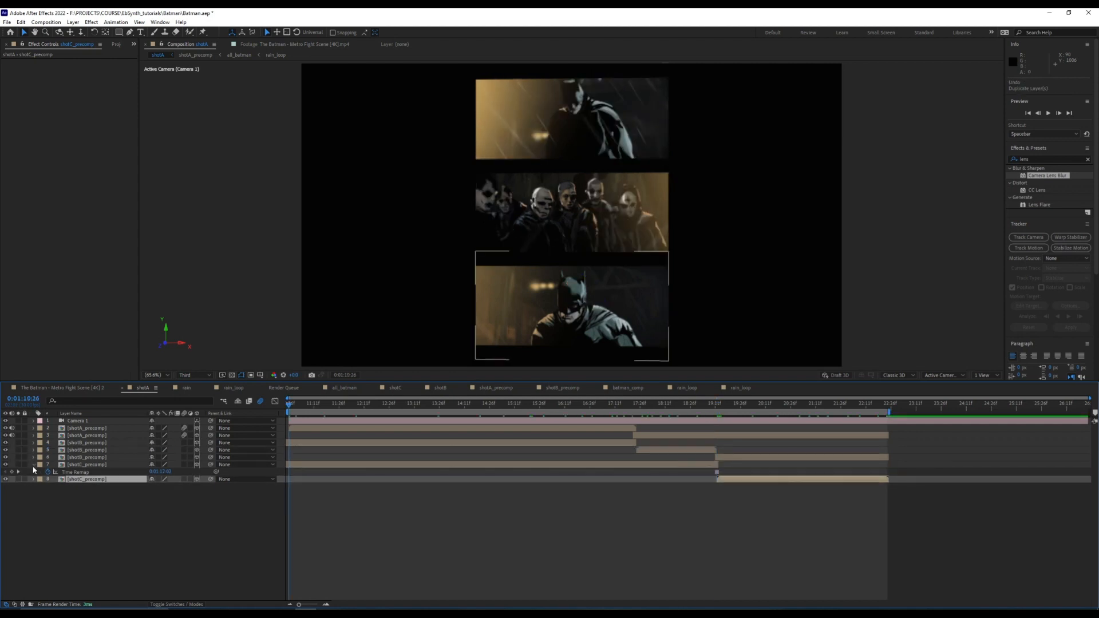
{"action": "left_click", "coordinate": [33, 465]}
{"action": "key", "text": "space"}
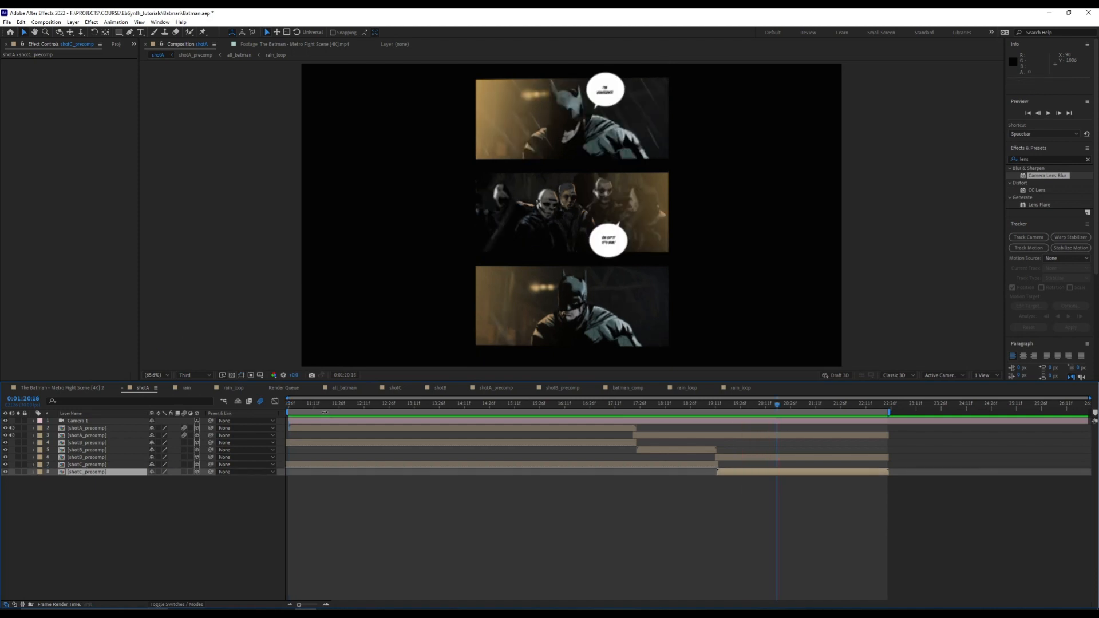
{"action": "key", "text": "space"}
{"action": "left_click", "coordinate": [305, 492]}
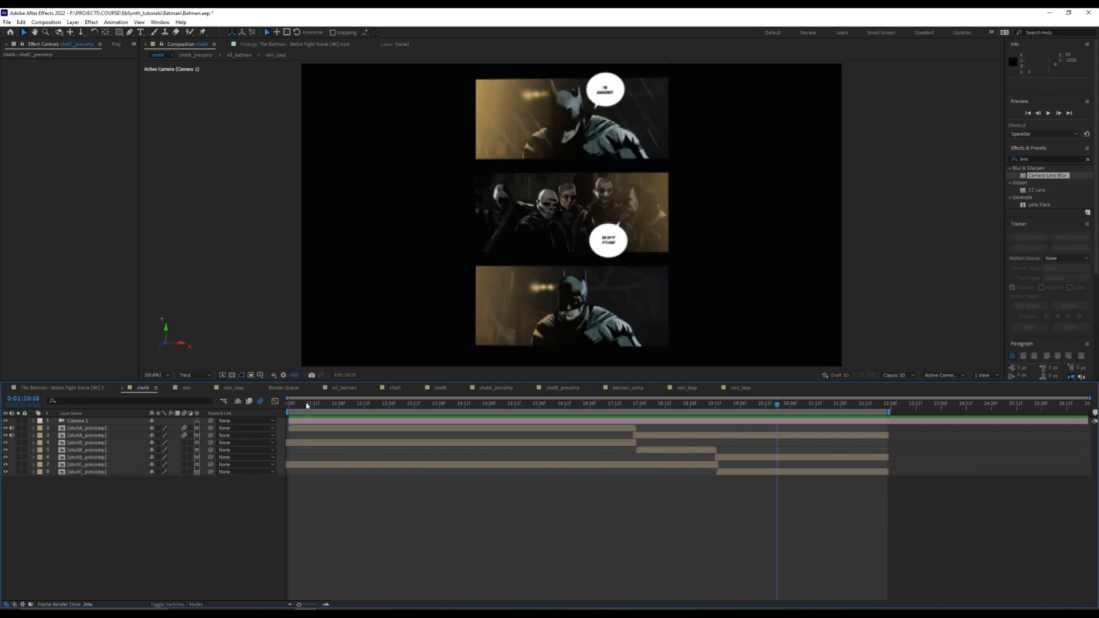
{"action": "key", "text": "Home"}
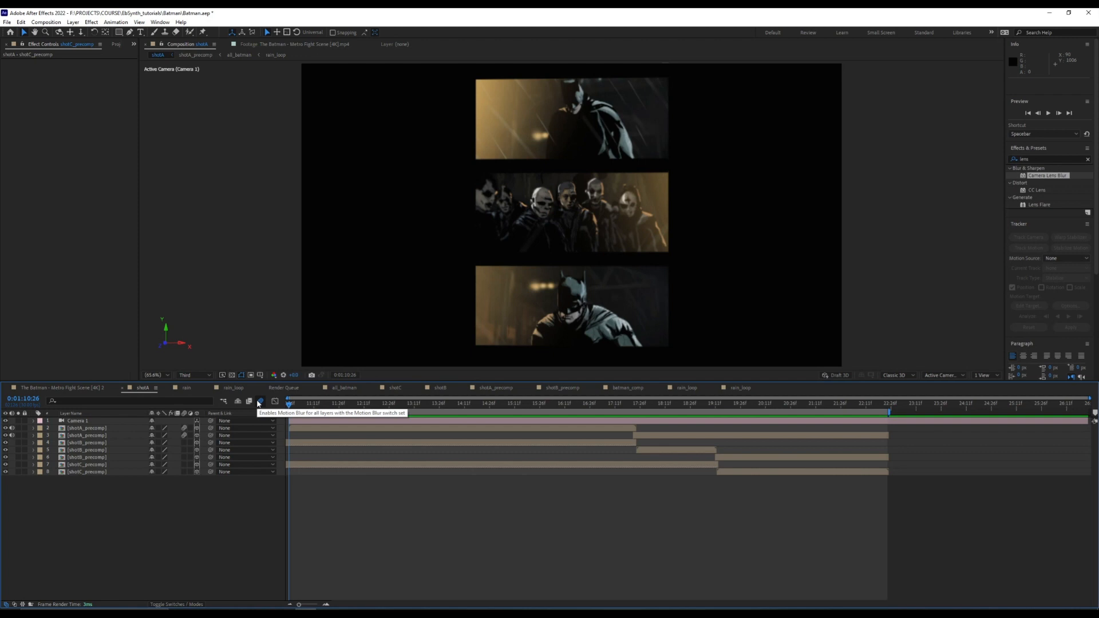
Delete the existing Camera 1 layer and create a new camera in the shotA composition.
{"action": "left_click", "coordinate": [90, 422]}
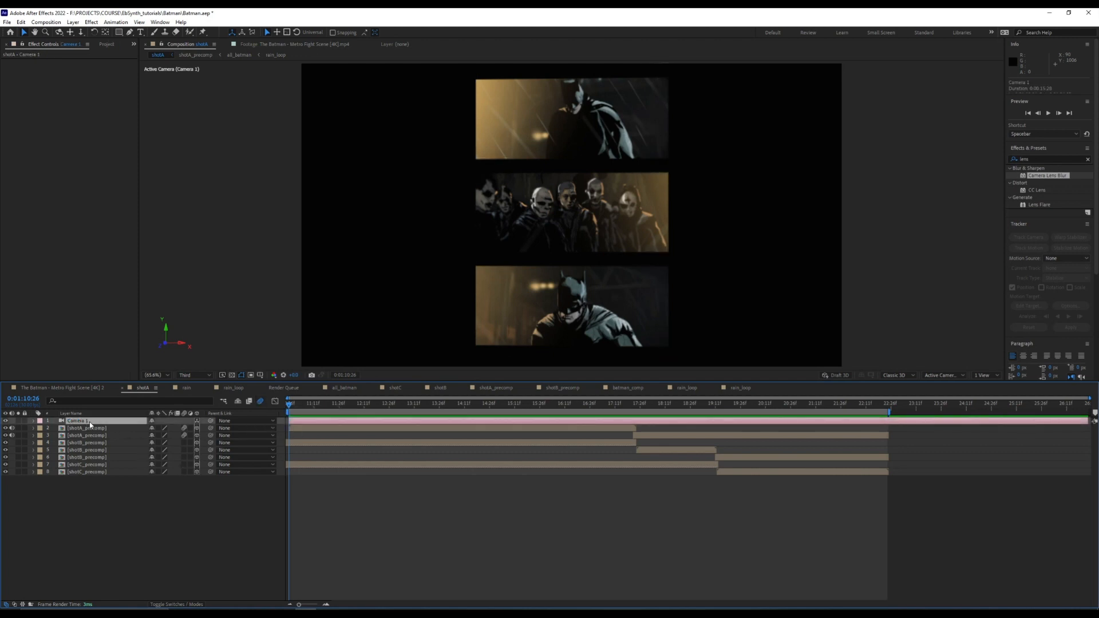
{"action": "key", "text": "Delete"}
{"action": "right_click", "coordinate": [134, 530]}
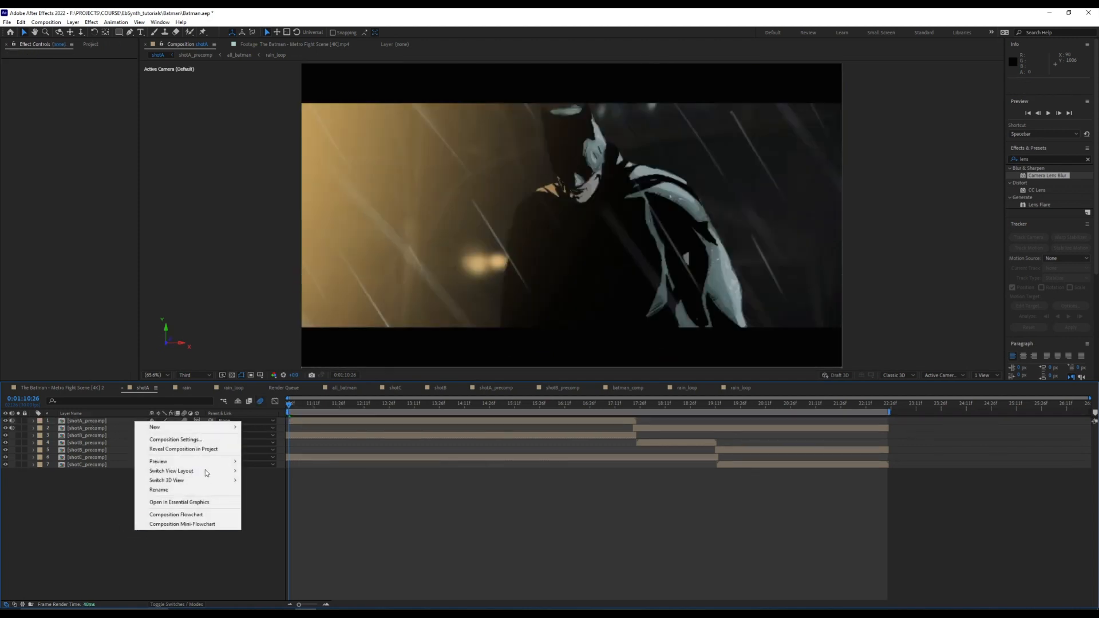
{"action": "mouse_move", "coordinate": [208, 431]}
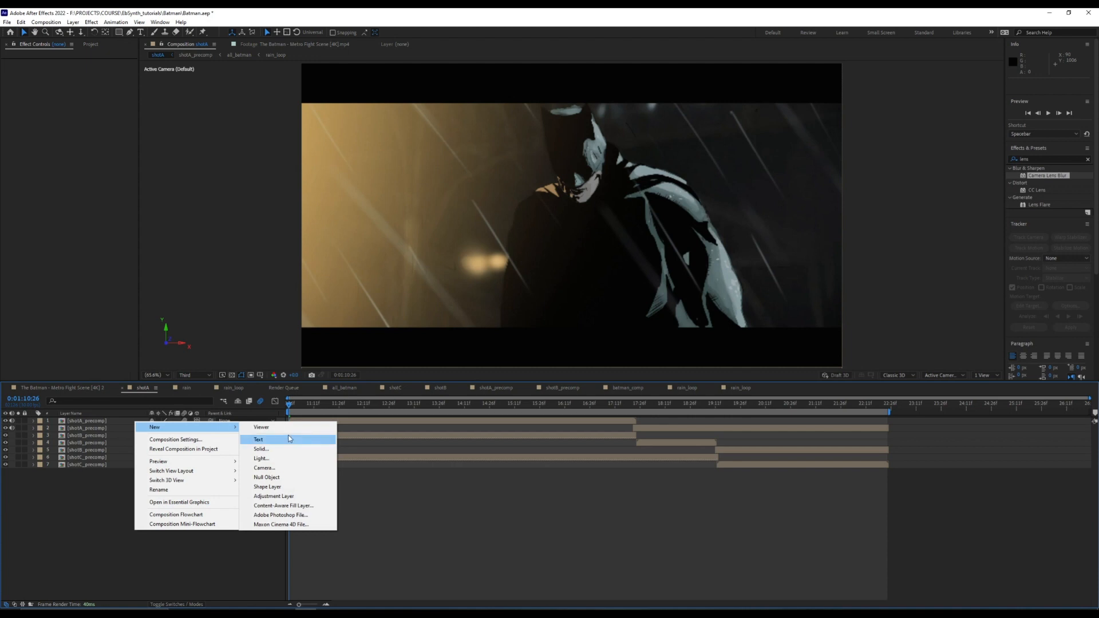
{"action": "left_click", "coordinate": [276, 471]}
{"action": "left_click", "coordinate": [248, 216]}
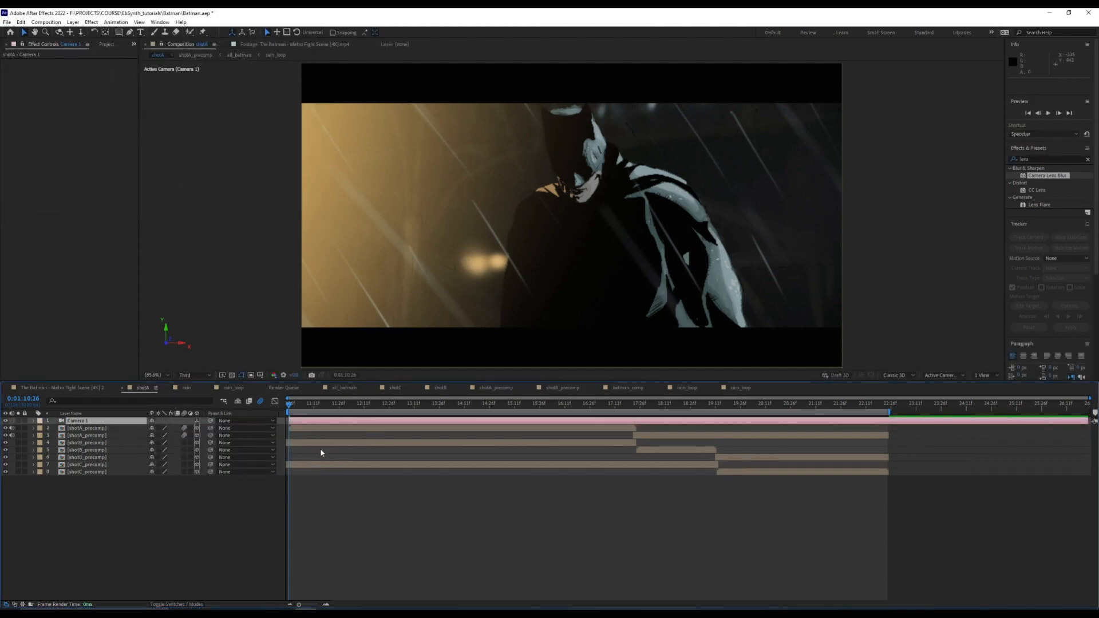
Set starting keyframes for the camera's Position and Point of Interest at 0:01:17:16.
{"action": "left_click_drag", "start_coordinate": [296, 406], "coordinate": [624, 424]}
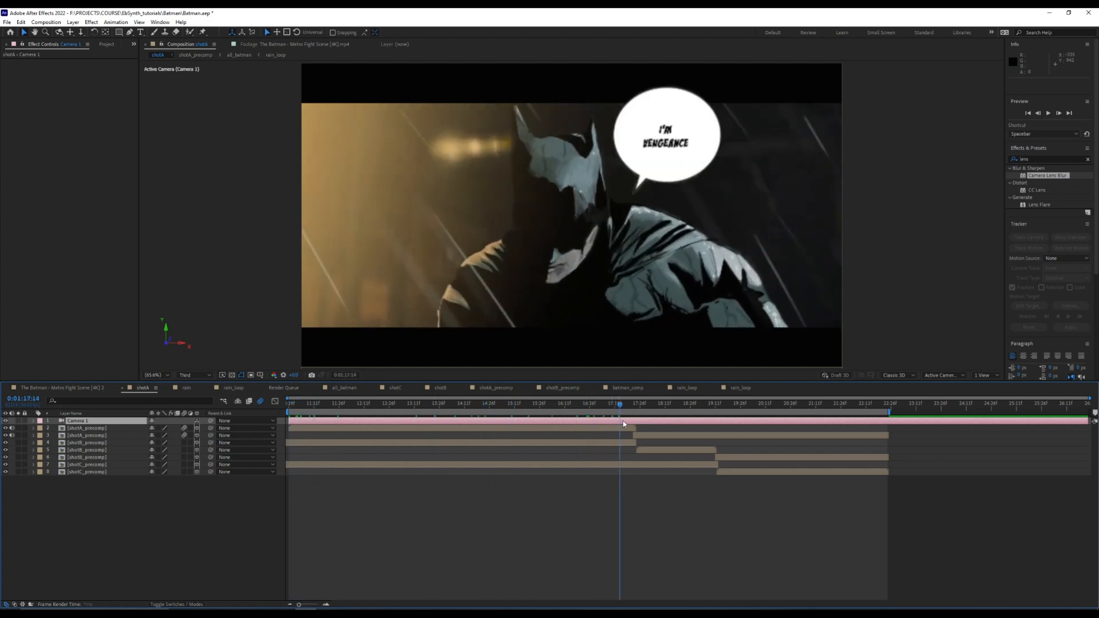
{"action": "left_click", "coordinate": [33, 421]}
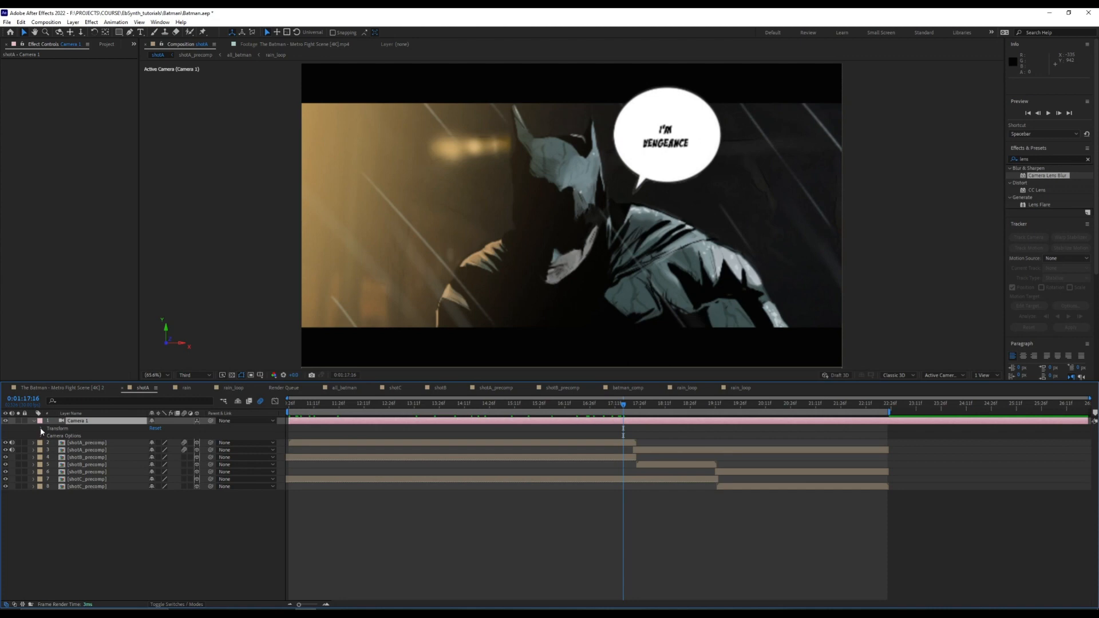
{"action": "left_click", "coordinate": [41, 429]}
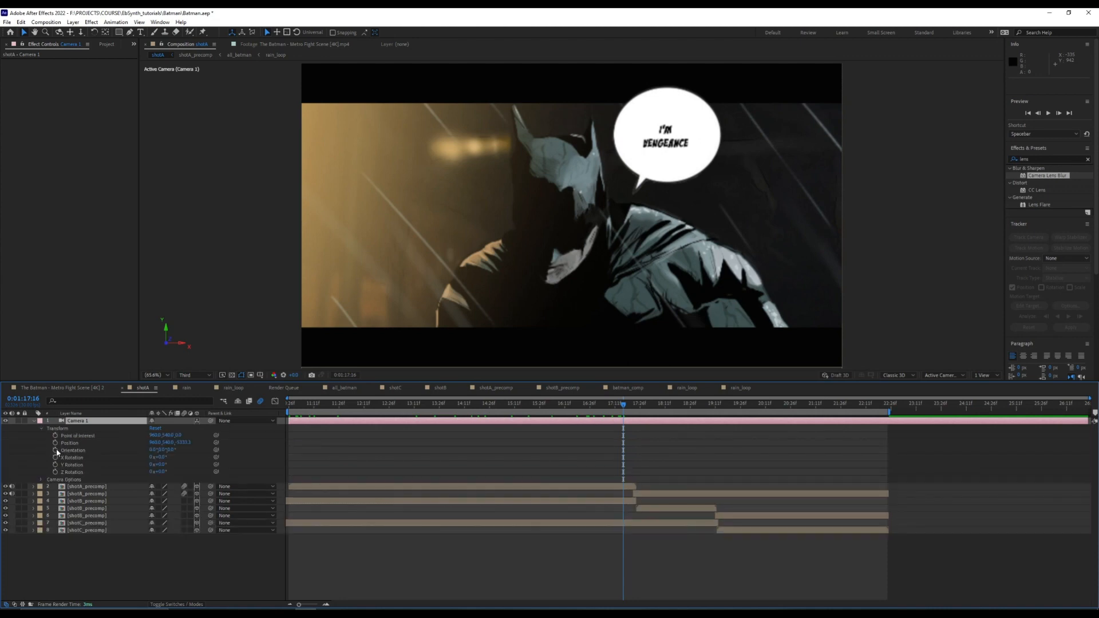
{"action": "left_click", "coordinate": [56, 443]}
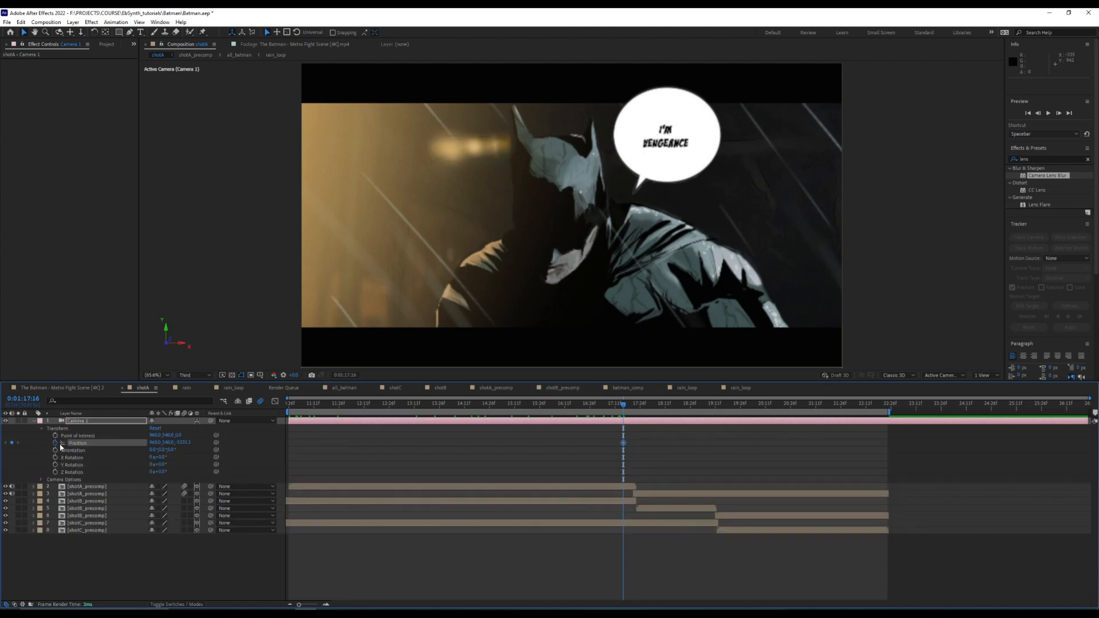
{"action": "left_click", "coordinate": [55, 436]}
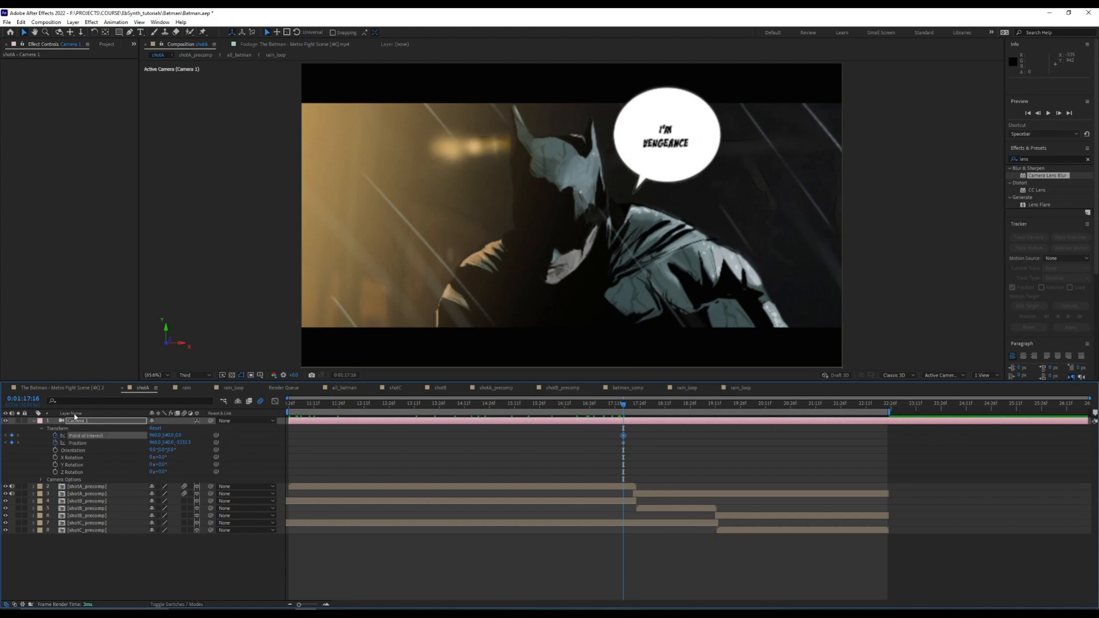
At 0:01:17:24, shift the camera's Y Position and Point of Interest down to frame the middle shotB panel, with Point of Interest Y about 1474.
{"action": "left_click_drag", "start_coordinate": [626, 406], "coordinate": [636, 408]}
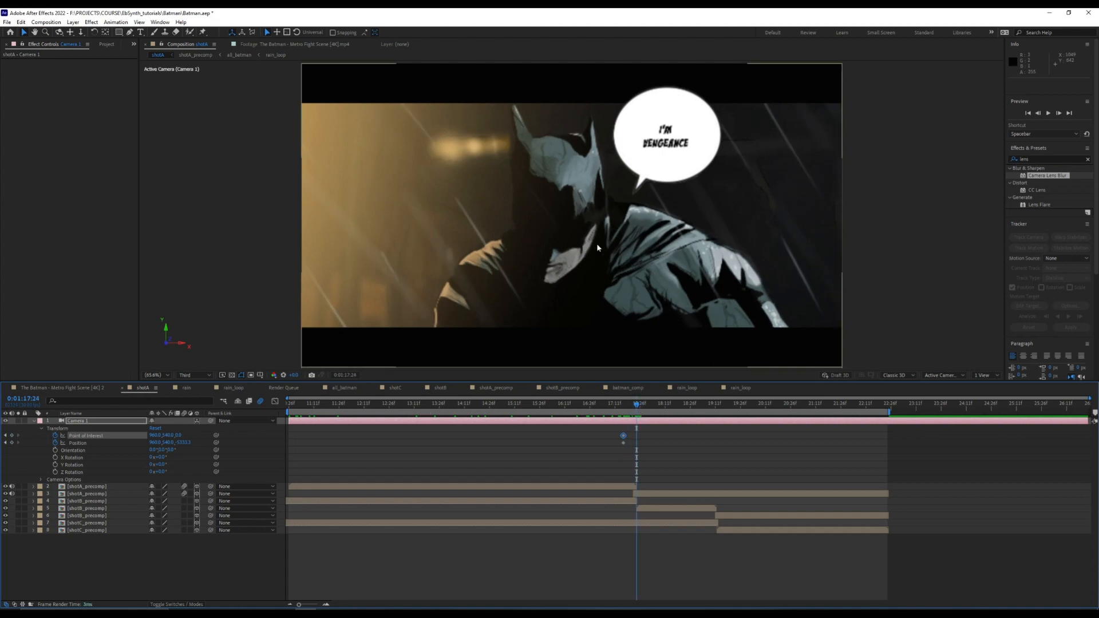
{"action": "left_click_drag", "start_coordinate": [169, 443], "coordinate": [854, 419]}
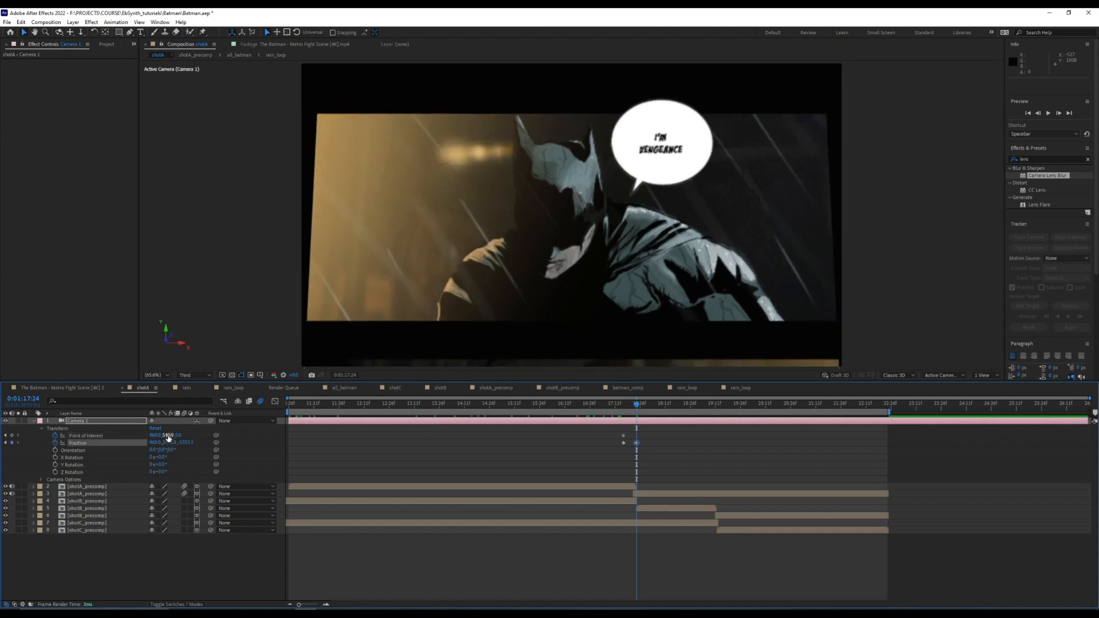
{"action": "left_click_drag", "start_coordinate": [166, 436], "coordinate": [598, 445]}
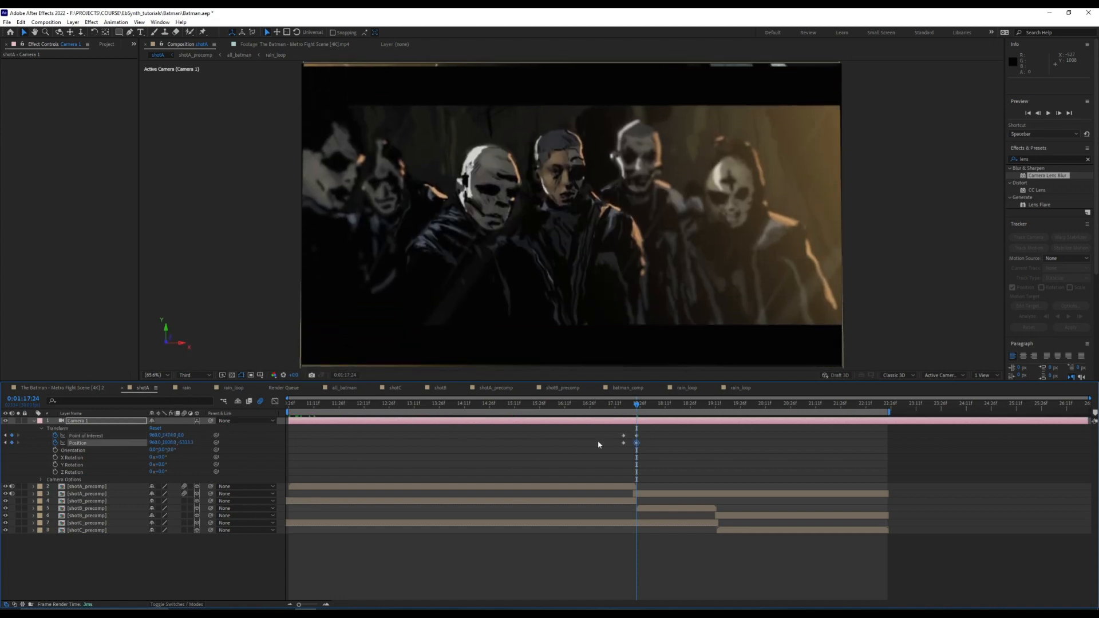
Enable motion blur on all shotB_precomp and shotC_precomp layers and preview the camera move to the middle panel.
{"action": "mouse_move", "coordinate": [638, 407]}
{"action": "left_mouse_down"}
{"action": "mouse_move", "coordinate": [617, 407]}
{"action": "mouse_move", "coordinate": [641, 406]}
{"action": "mouse_move", "coordinate": [628, 406]}
{"action": "left_mouse_up"}
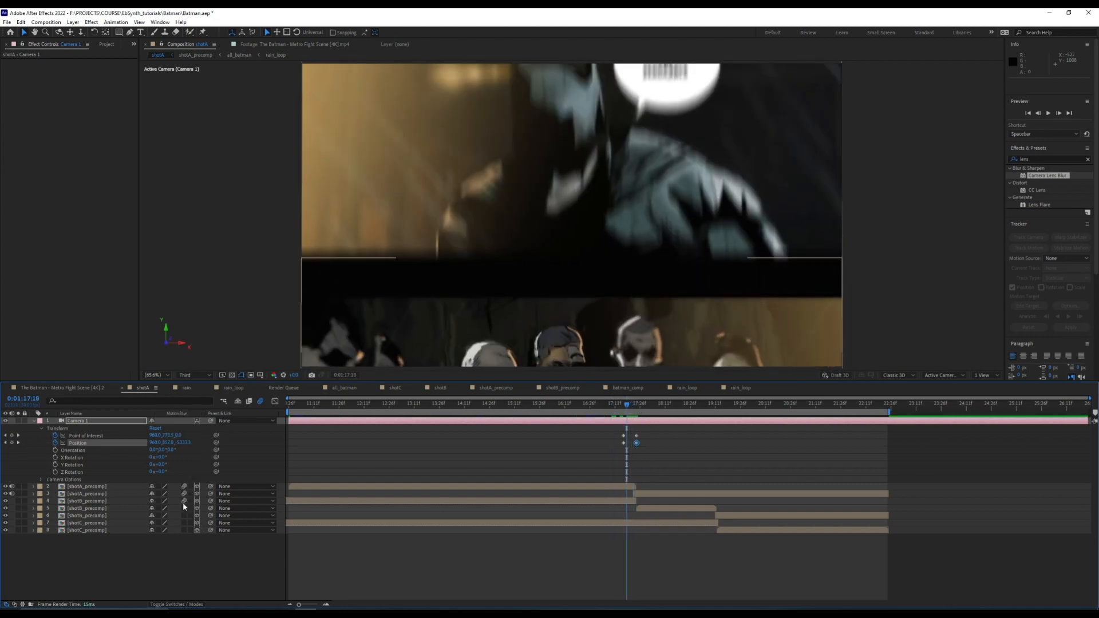
{"action": "left_click_drag", "start_coordinate": [184, 502], "coordinate": [187, 542]}
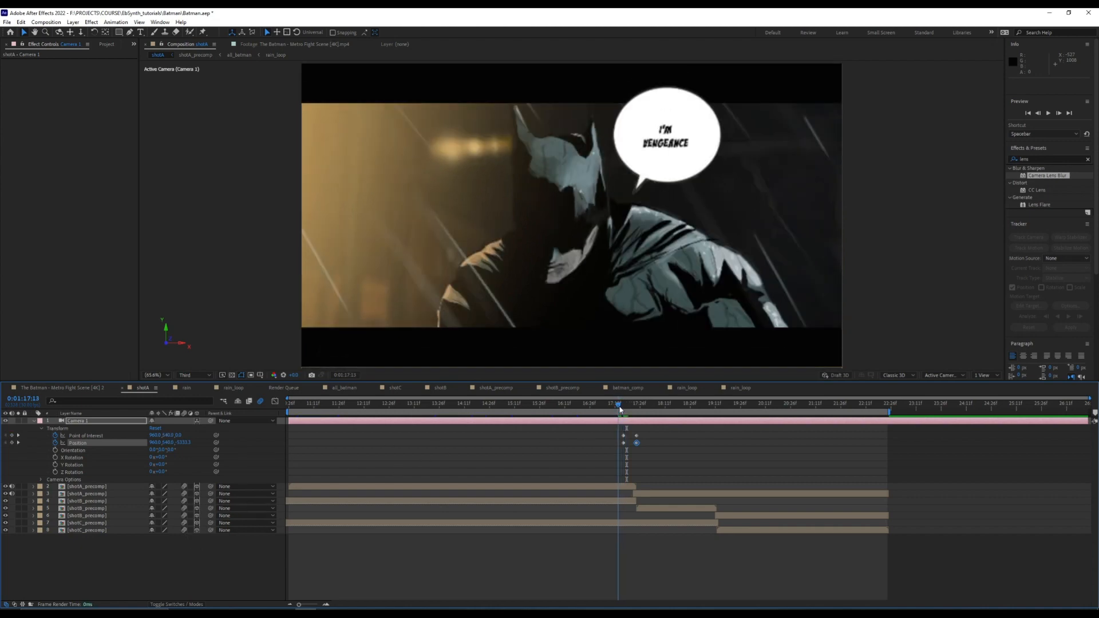
{"action": "left_click_drag", "start_coordinate": [628, 408], "coordinate": [620, 409]}
{"action": "key", "text": "space"}
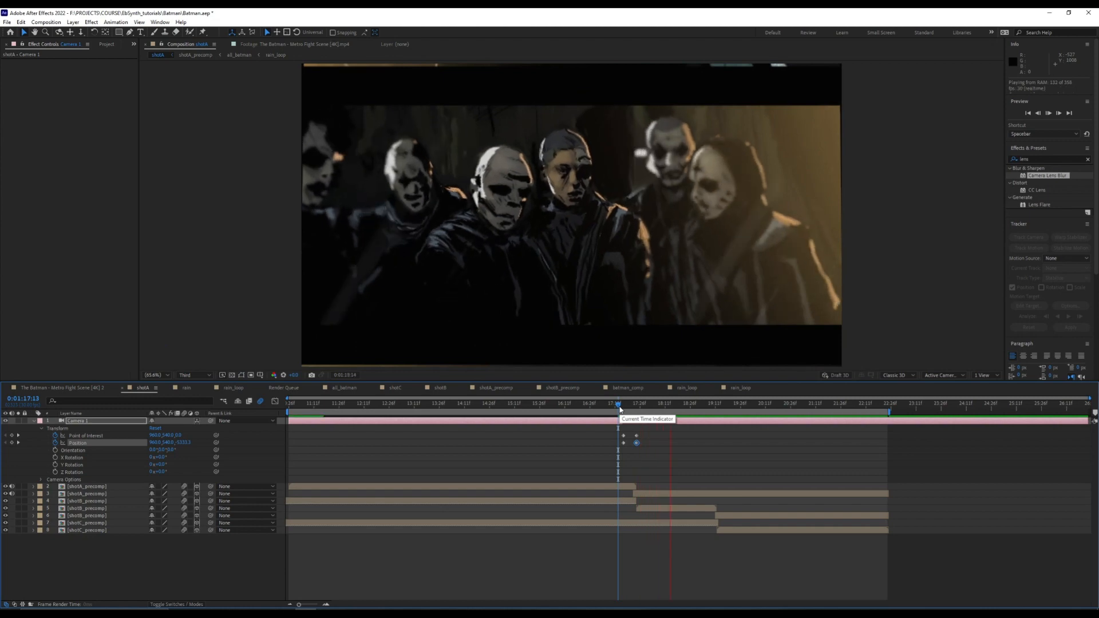
{"action": "key", "text": "space"}
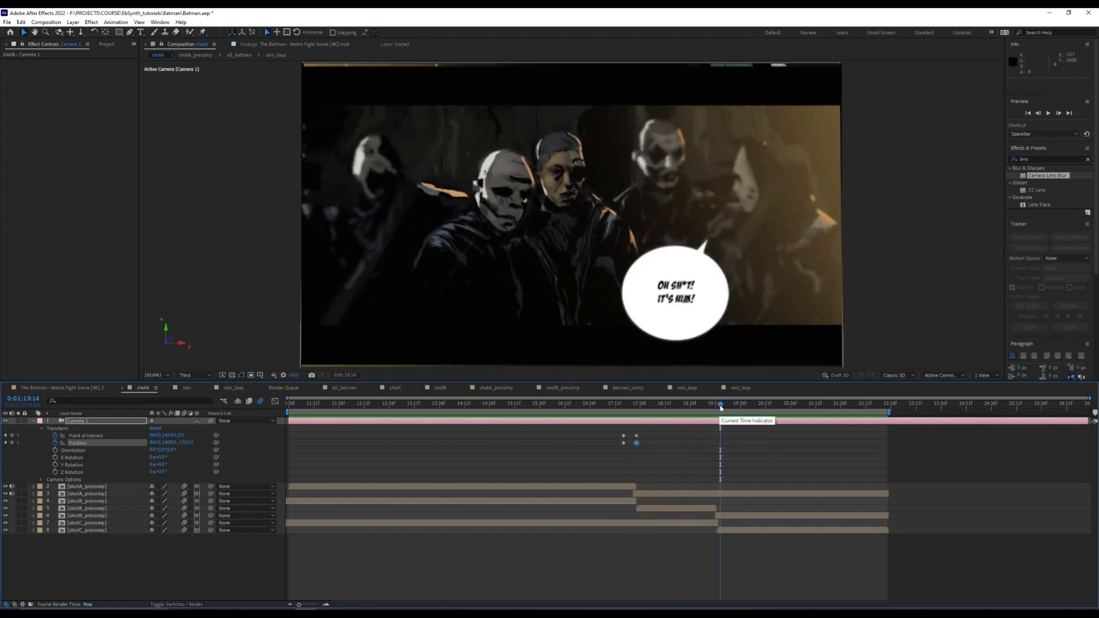
Hold the camera on the middle panel by adding Position and Point of Interest keyframes at 0:01:19:03.
{"action": "key", "text": "Page_Up"}
{"action": "key", "text": "Page_Up"}
{"action": "key", "text": "Page_Up"}
{"action": "key", "text": "Page_Up"}
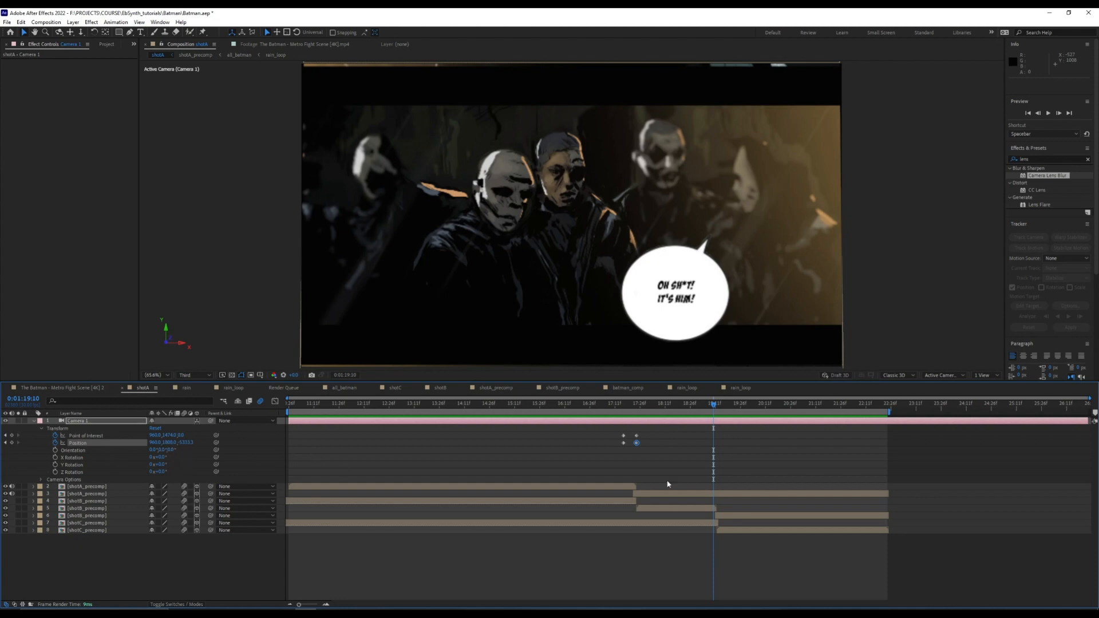
{"action": "left_click", "coordinate": [714, 406]}
{"action": "left_click_drag", "start_coordinate": [713, 409], "coordinate": [703, 408]}
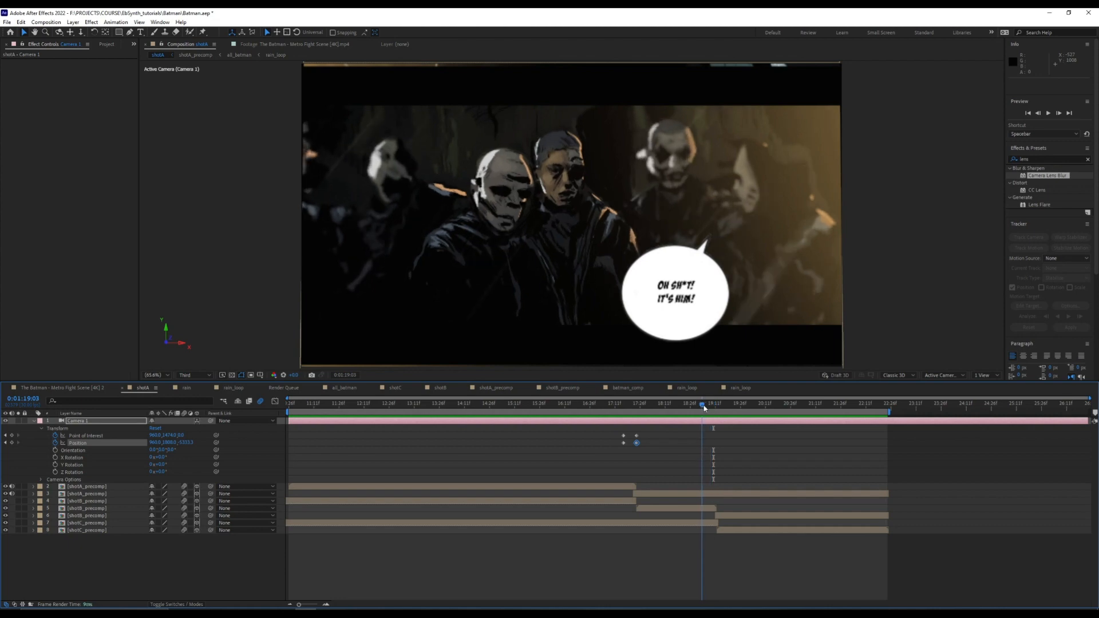
{"action": "left_click", "coordinate": [12, 443]}
{"action": "left_click", "coordinate": [11, 436]}
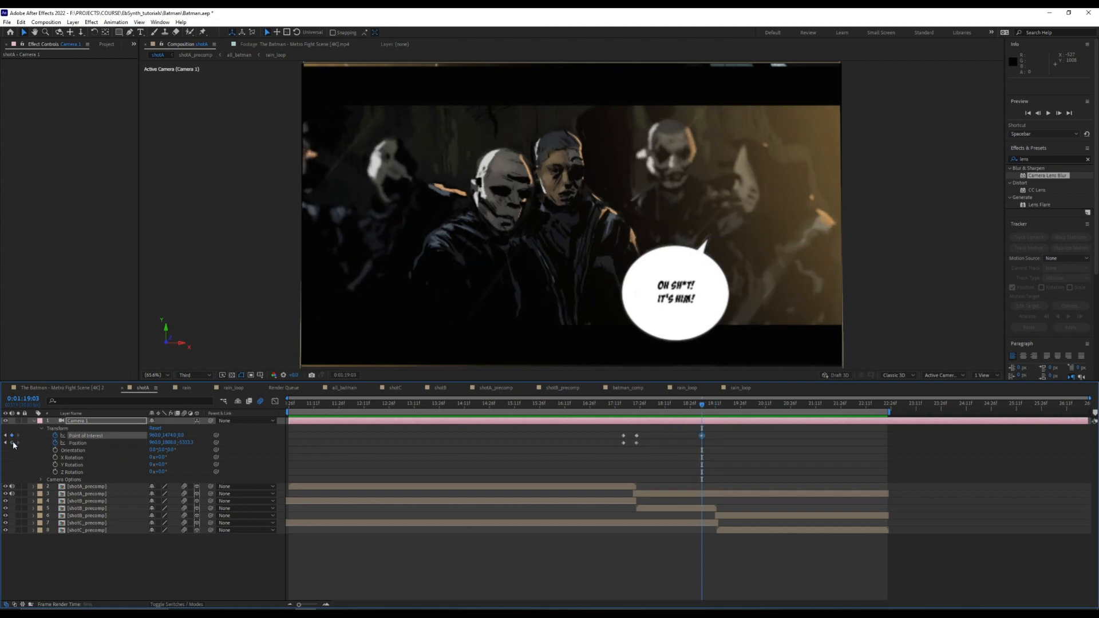
Pull the camera back from 0:01:19:20 to frame the three-panel page, moving the final keyframes to about 0:01:20:19, and preview the move.
{"action": "left_click", "coordinate": [717, 407]}
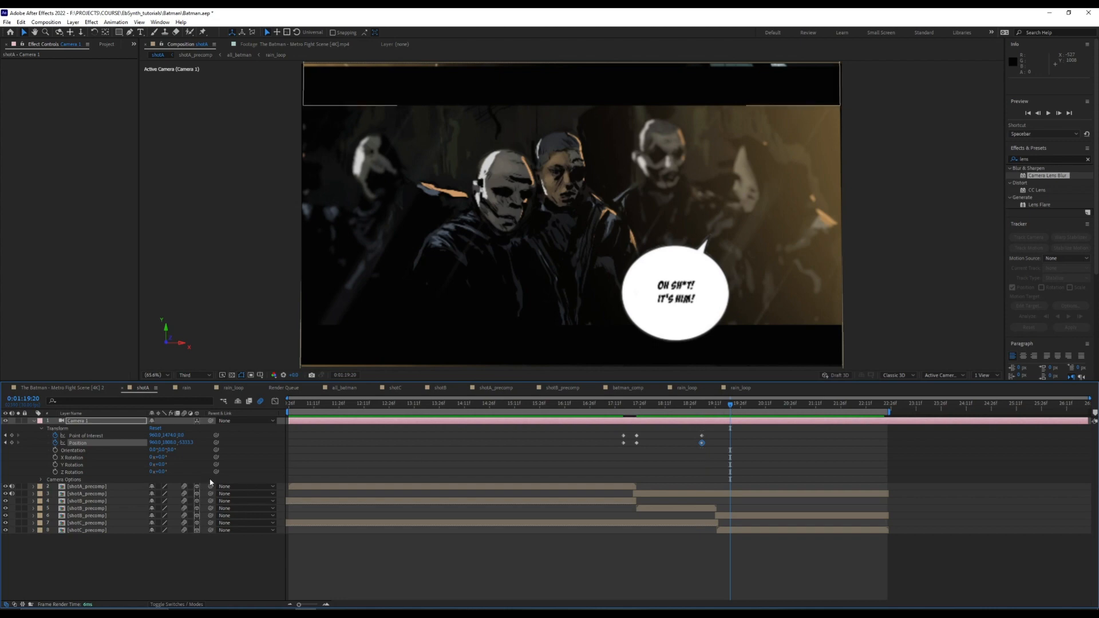
{"action": "left_click_drag", "start_coordinate": [189, 442], "coordinate": [7, 471]}
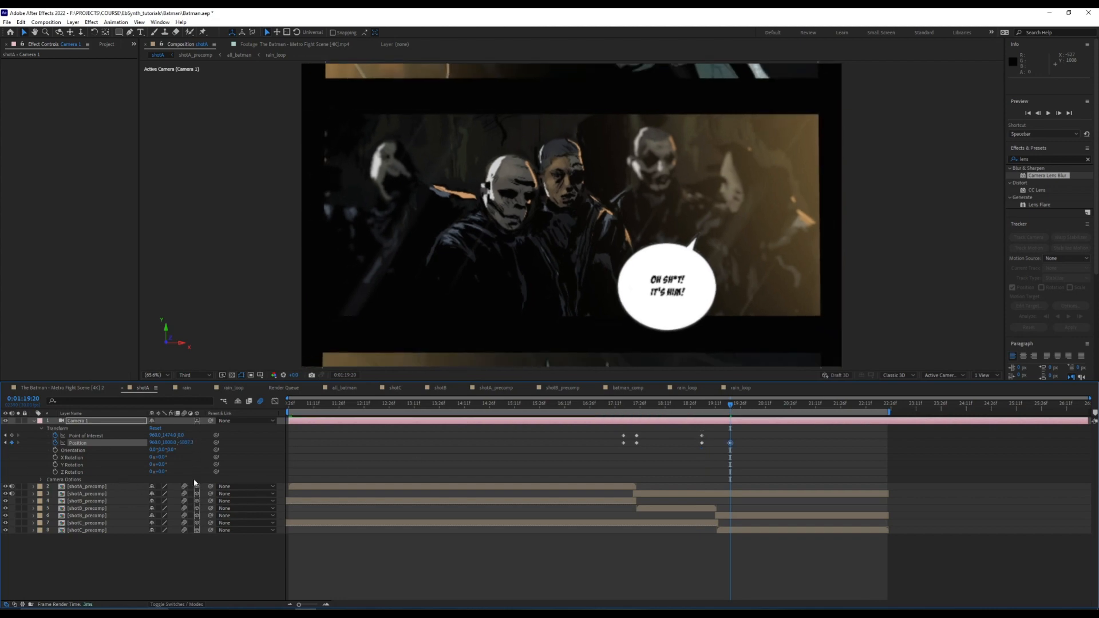
{"action": "left_click_drag", "start_coordinate": [190, 443], "coordinate": [35, 422]}
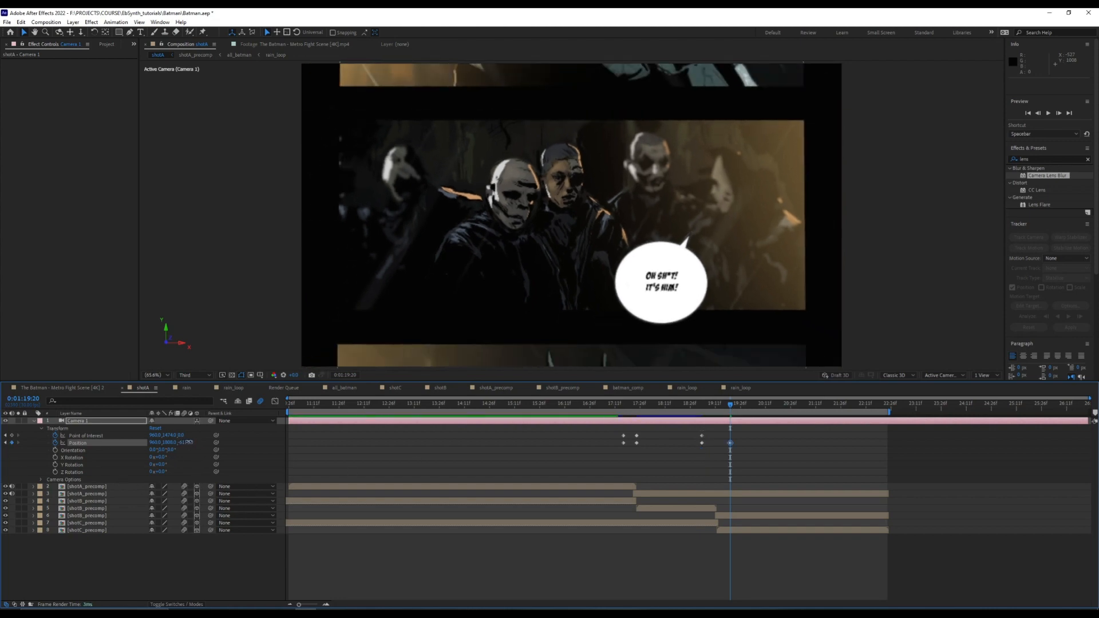
{"action": "left_click_drag", "start_coordinate": [189, 443], "coordinate": [65, 438]}
{"action": "left_click_drag", "start_coordinate": [190, 443], "coordinate": [118, 497]}
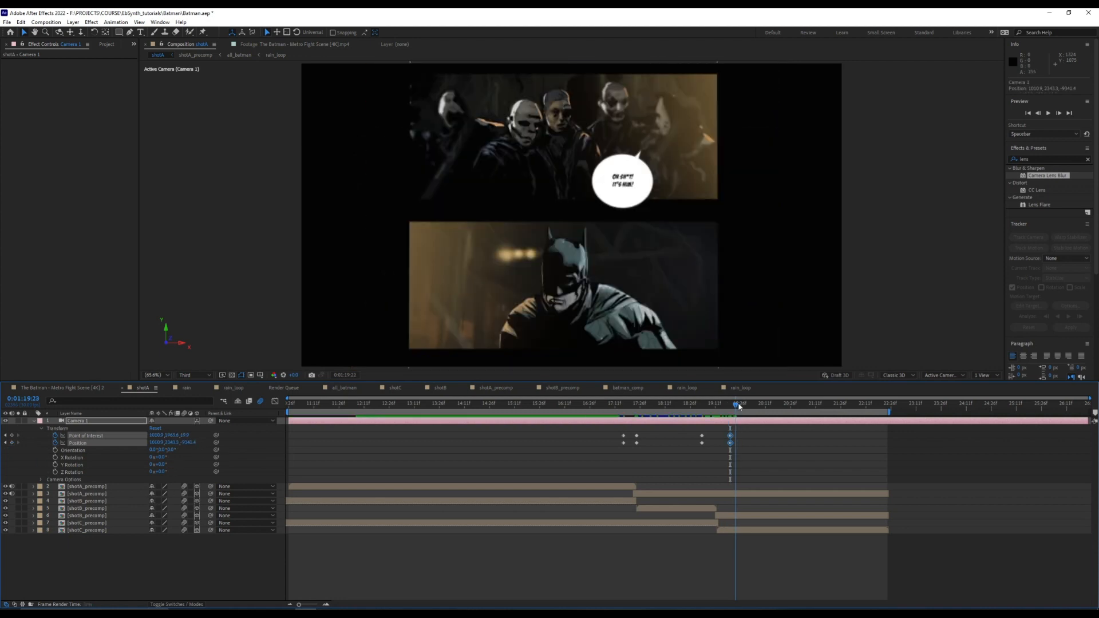
{"action": "mouse_move", "coordinate": [737, 406]}
{"action": "left_mouse_down"}
{"action": "mouse_move", "coordinate": [722, 449]}
{"action": "mouse_move", "coordinate": [739, 406]}
{"action": "mouse_move", "coordinate": [713, 407]}
{"action": "mouse_move", "coordinate": [753, 408]}
{"action": "left_mouse_up"}
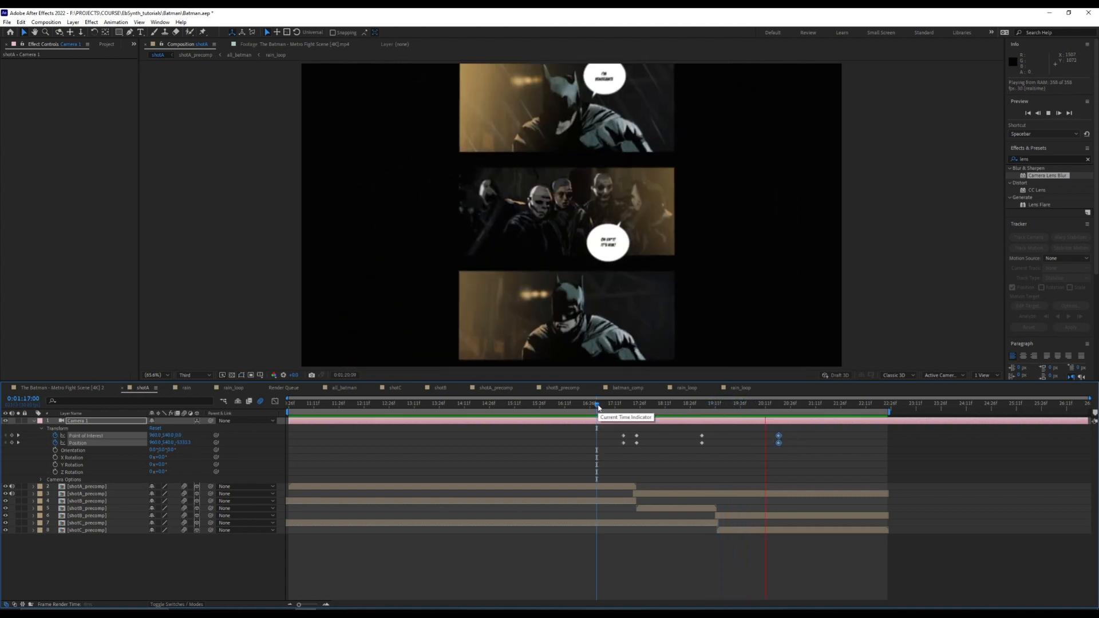
{"action": "key", "text": "space"}
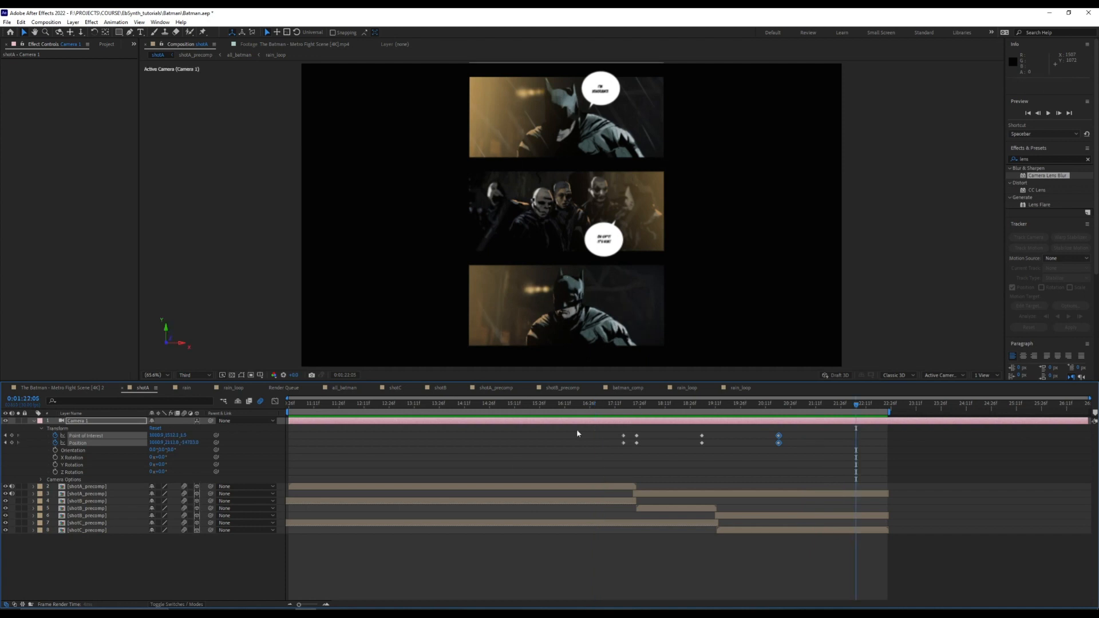
Apply Easy Ease to all Position and Point of Interest keyframes of the camera and preview the animation from 0:01:17:01.
{"action": "left_click", "coordinate": [239, 571]}
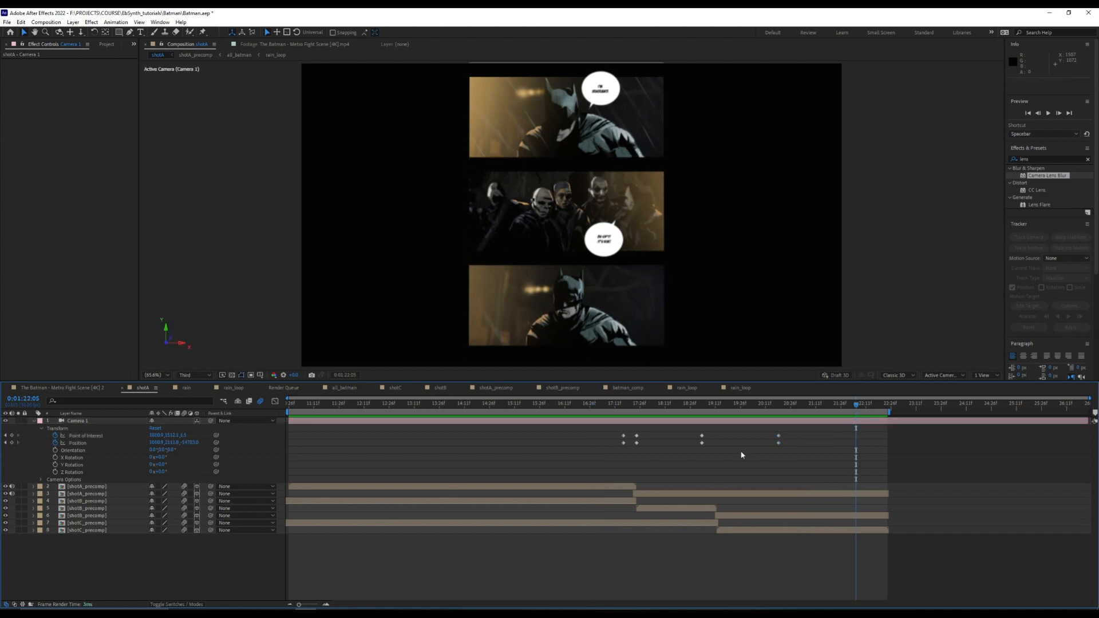
{"action": "left_click_drag", "start_coordinate": [601, 435], "coordinate": [826, 466]}
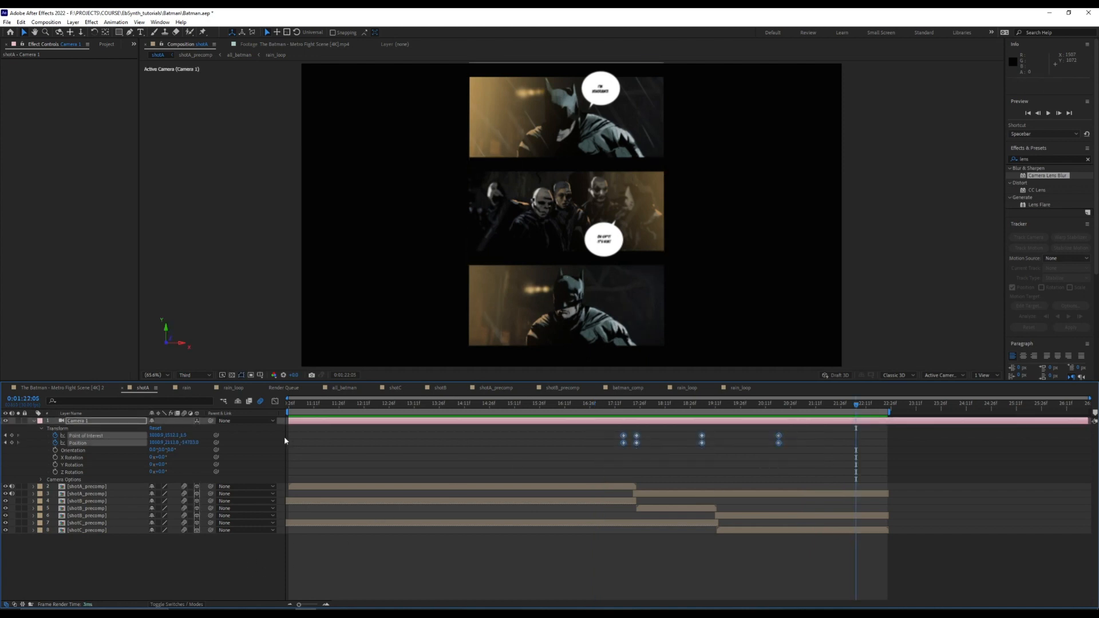
{"action": "right_click", "coordinate": [639, 438]}
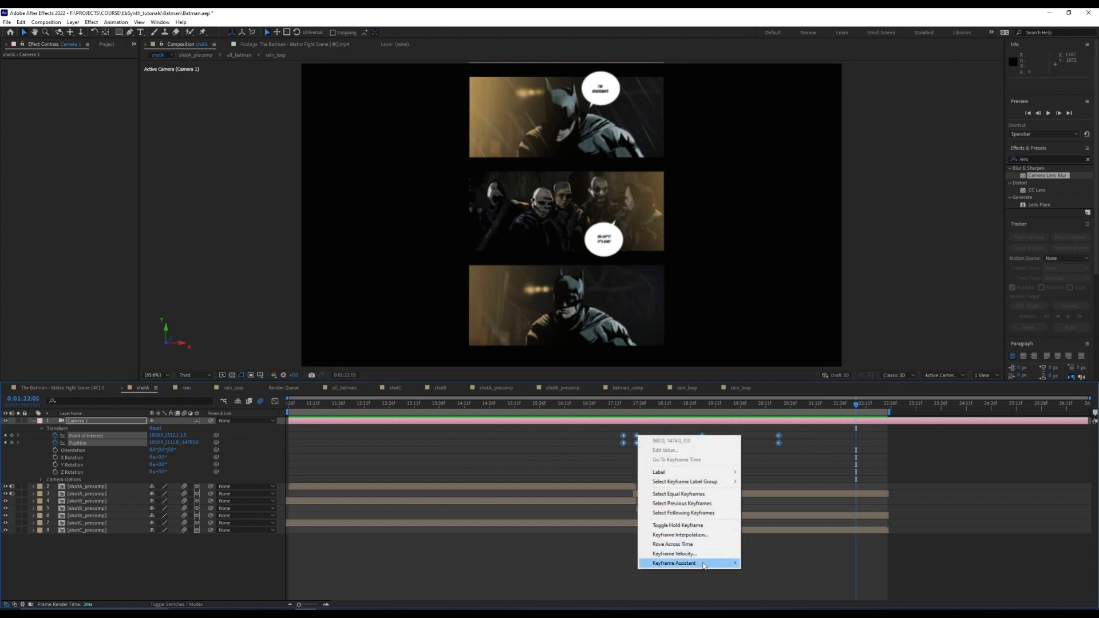
{"action": "mouse_move", "coordinate": [704, 565]}
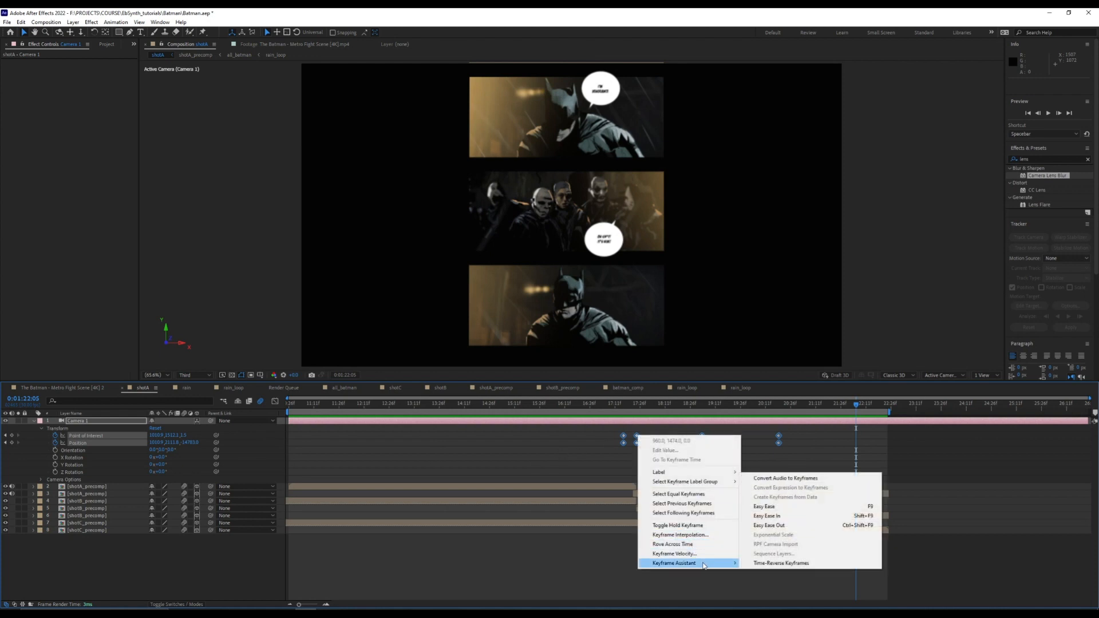
{"action": "left_click", "coordinate": [779, 507]}
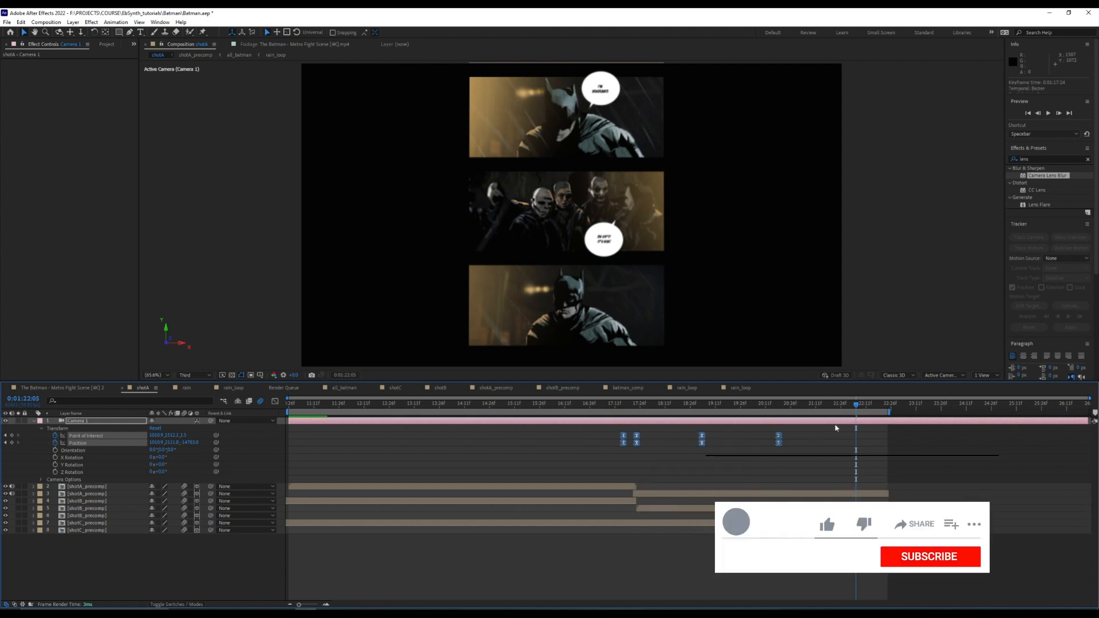
{"action": "left_click", "coordinate": [689, 406]}
{"action": "left_click_drag", "start_coordinate": [689, 405], "coordinate": [599, 404]}
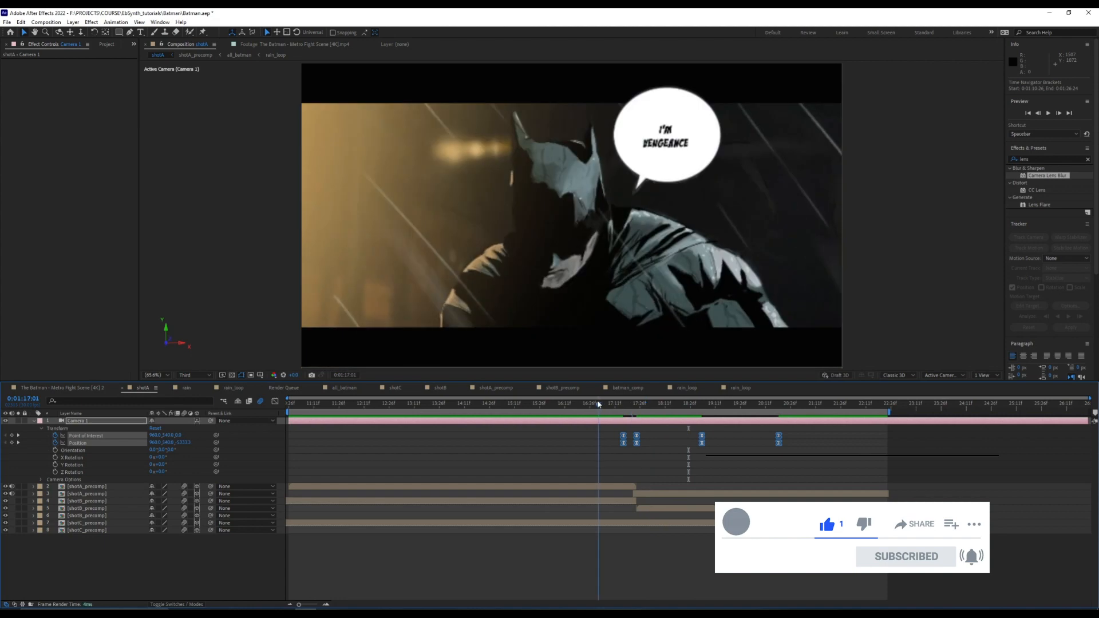
{"action": "key", "text": "space"}
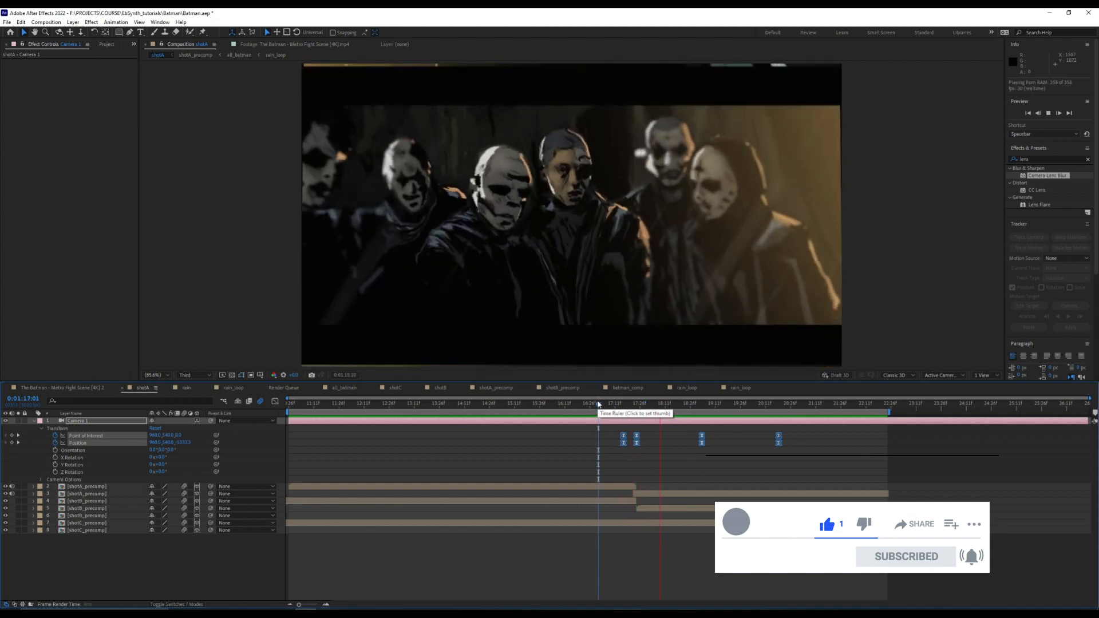